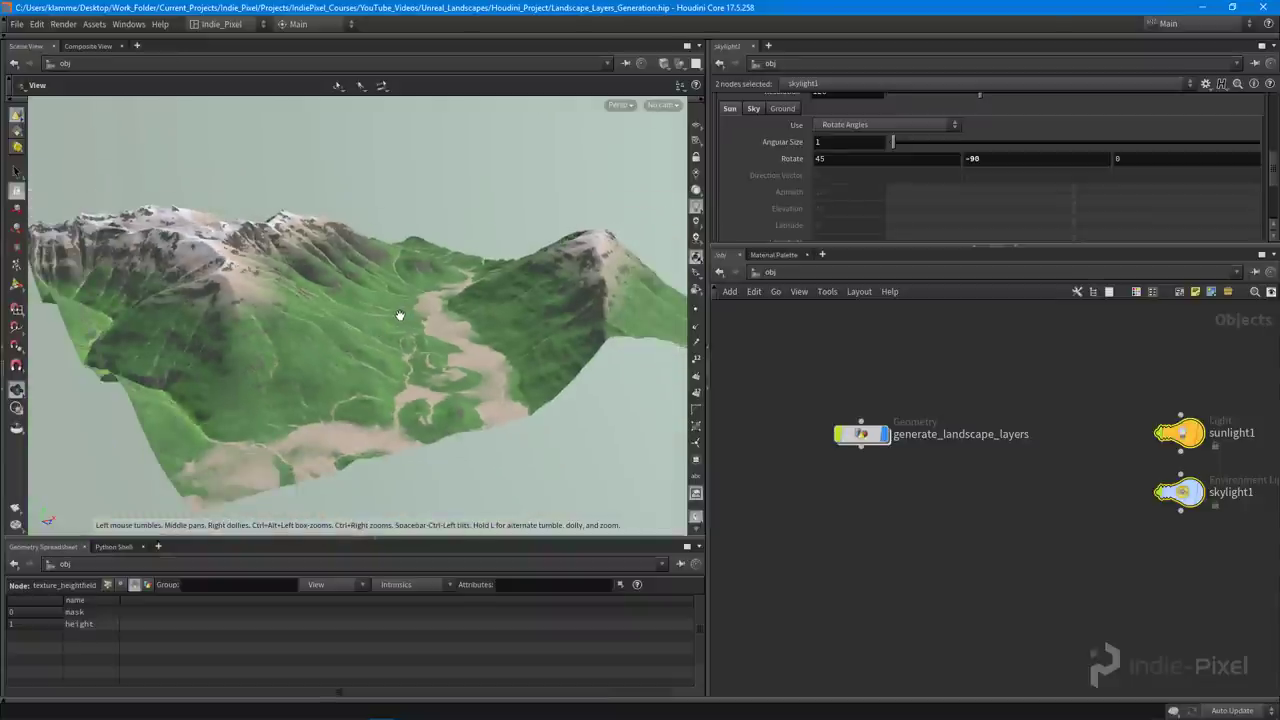
left_click_drag(400, 315, 340, 291)
right_click_drag(340, 291, 346, 309)
left_click_drag(346, 309, 410, 312)
Add a Geometry object below generate_landscape_layers, name it landscape_video, and enter its network
middle_click_drag(857, 520, 893, 512)
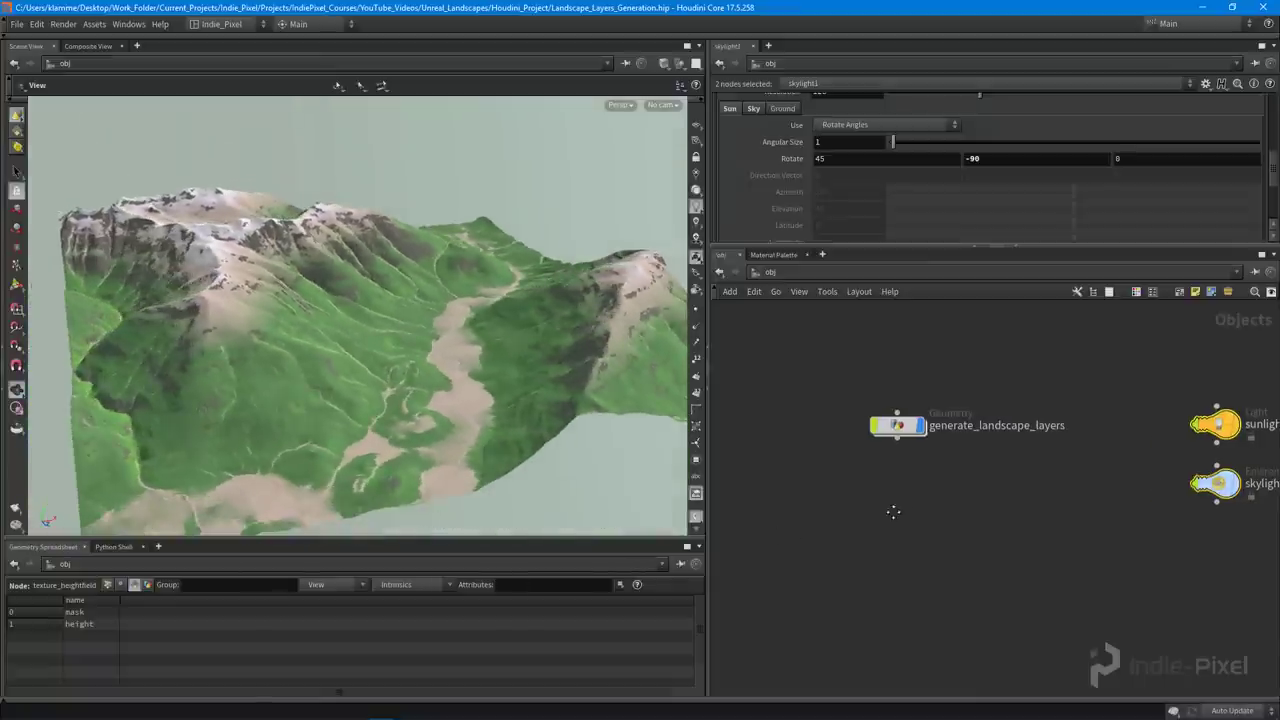
key("Tab")
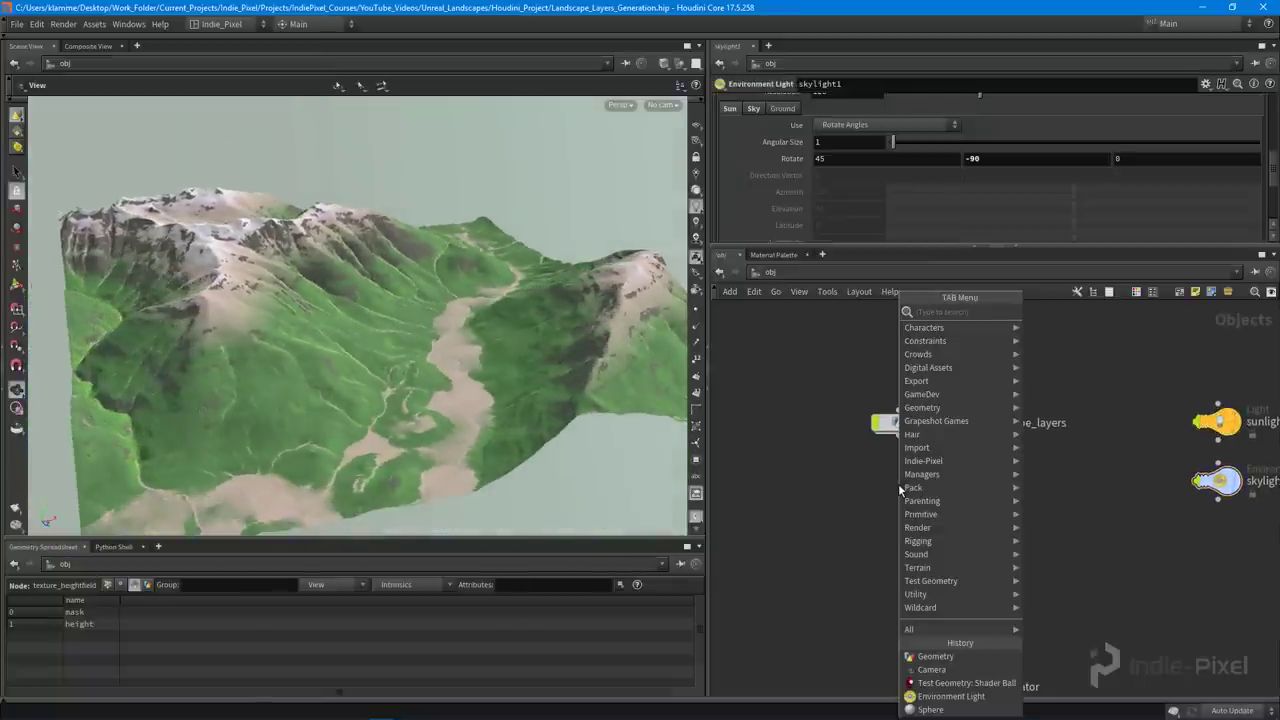
type("geo")
key("Return")
left_click(899, 486)
middle_click_drag(968, 554, 992, 554)
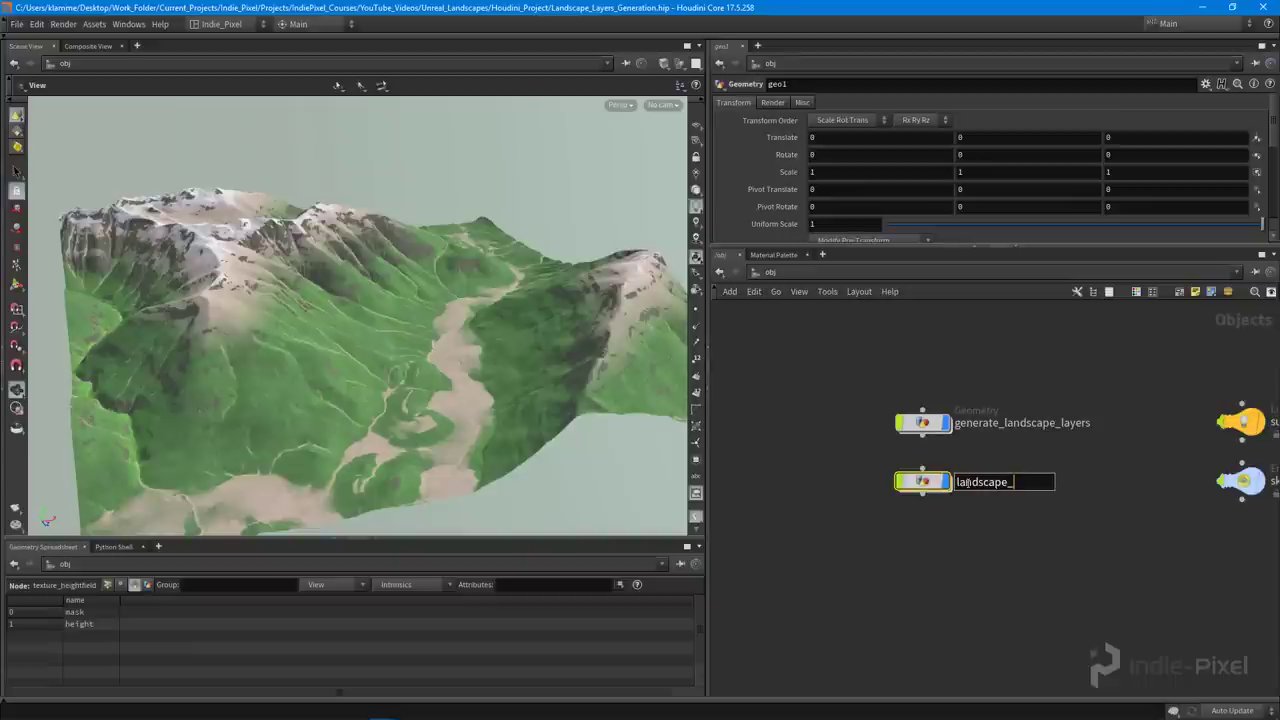
key("Return")
key("Return")
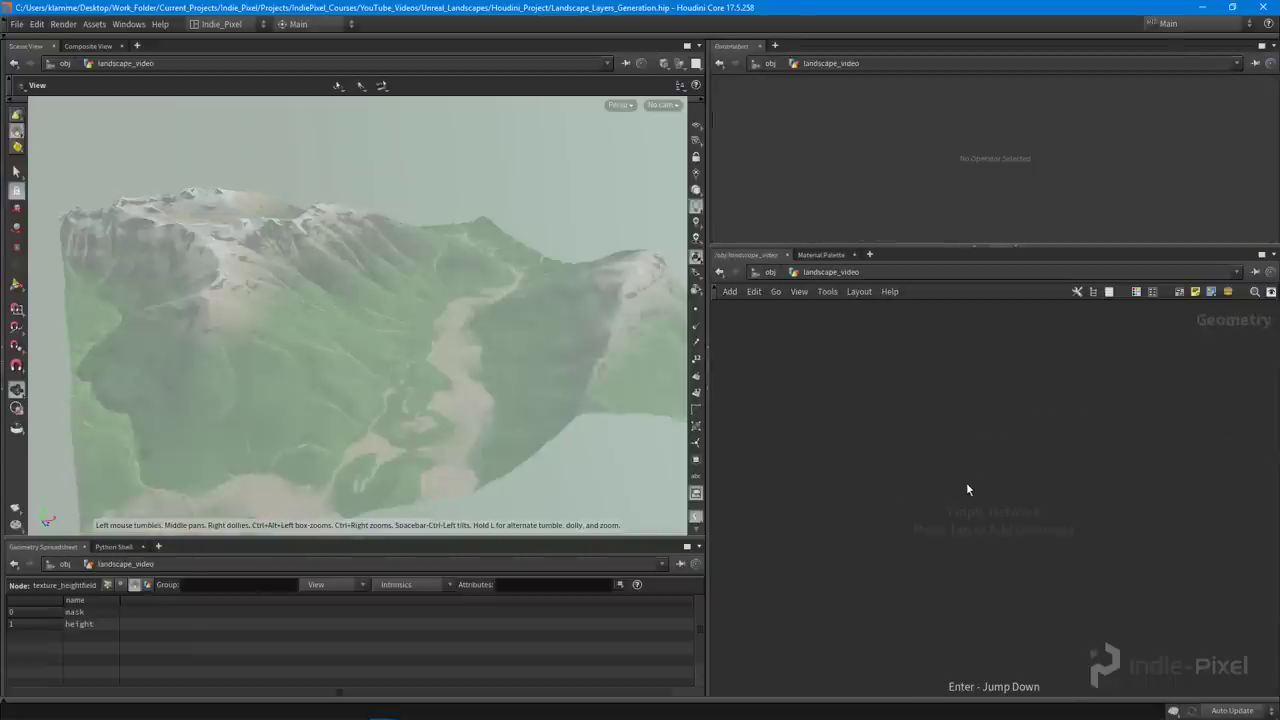
Copy the sop_mapbox1 node from generate_landscape_layers into the empty landscape_video network
left_click_drag(517, 348, 450, 362)
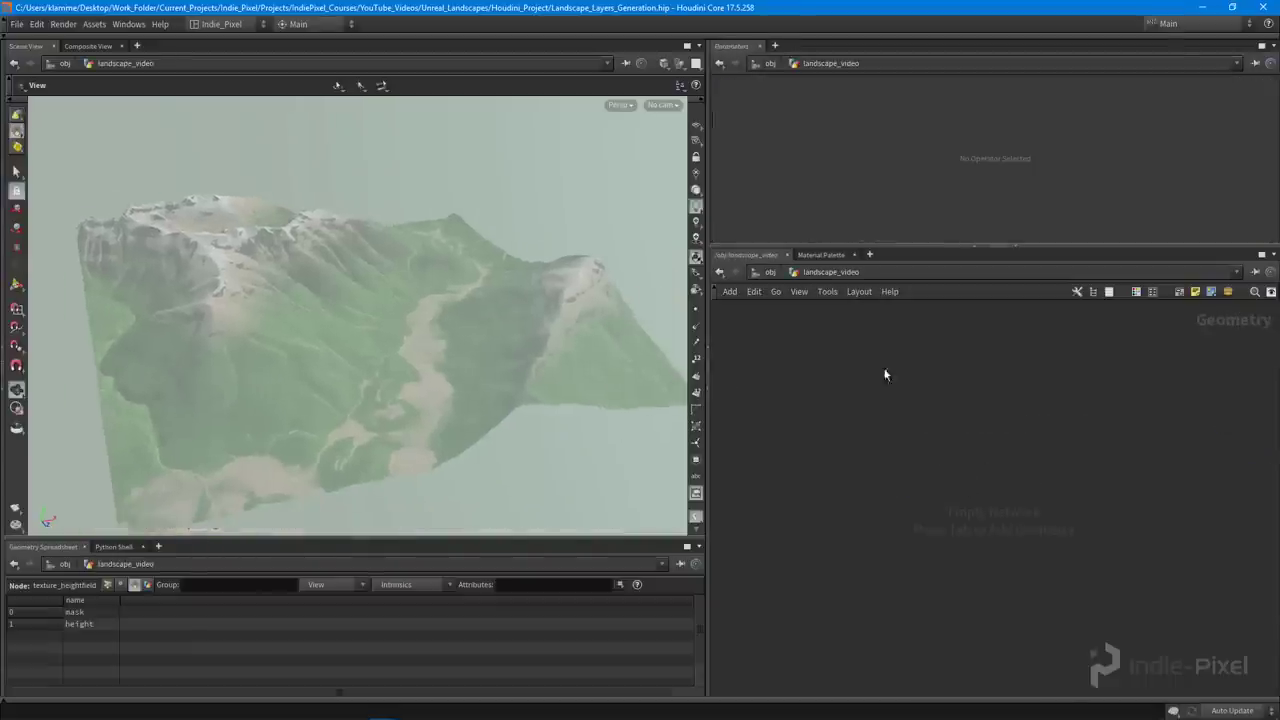
left_click(770, 273)
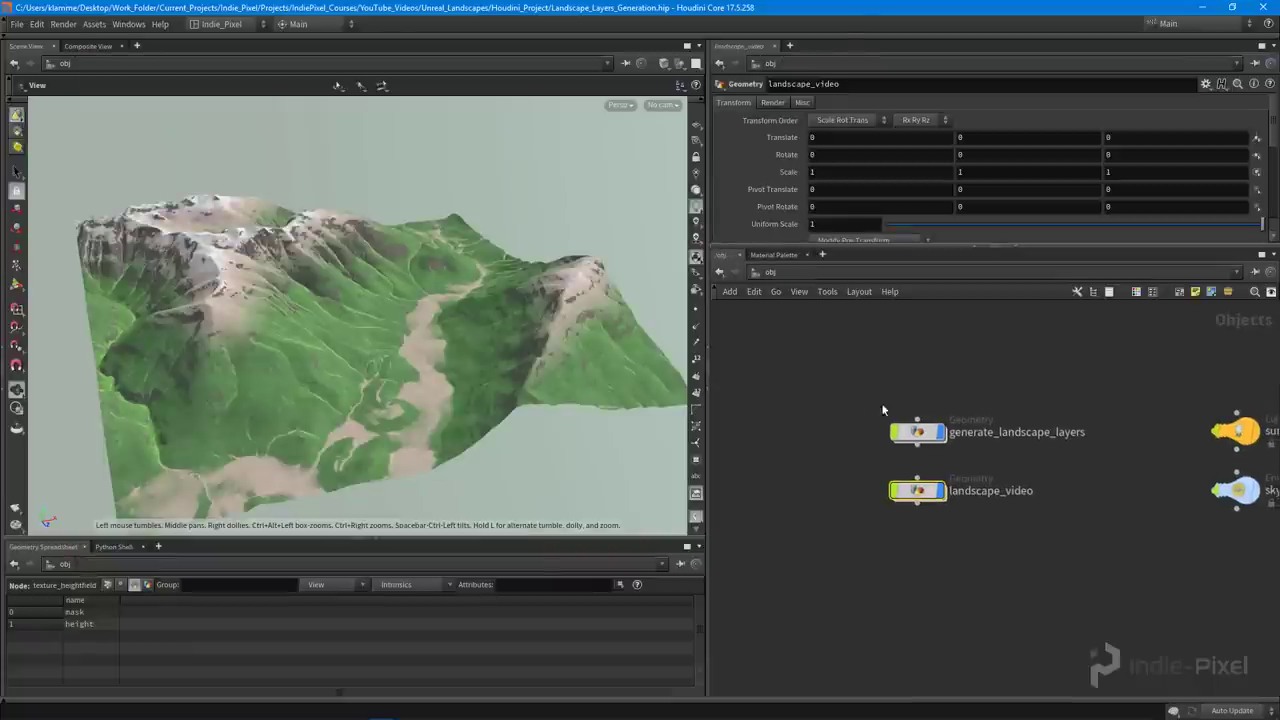
double_click(1014, 460)
scroll(905, 428, "up", 5)
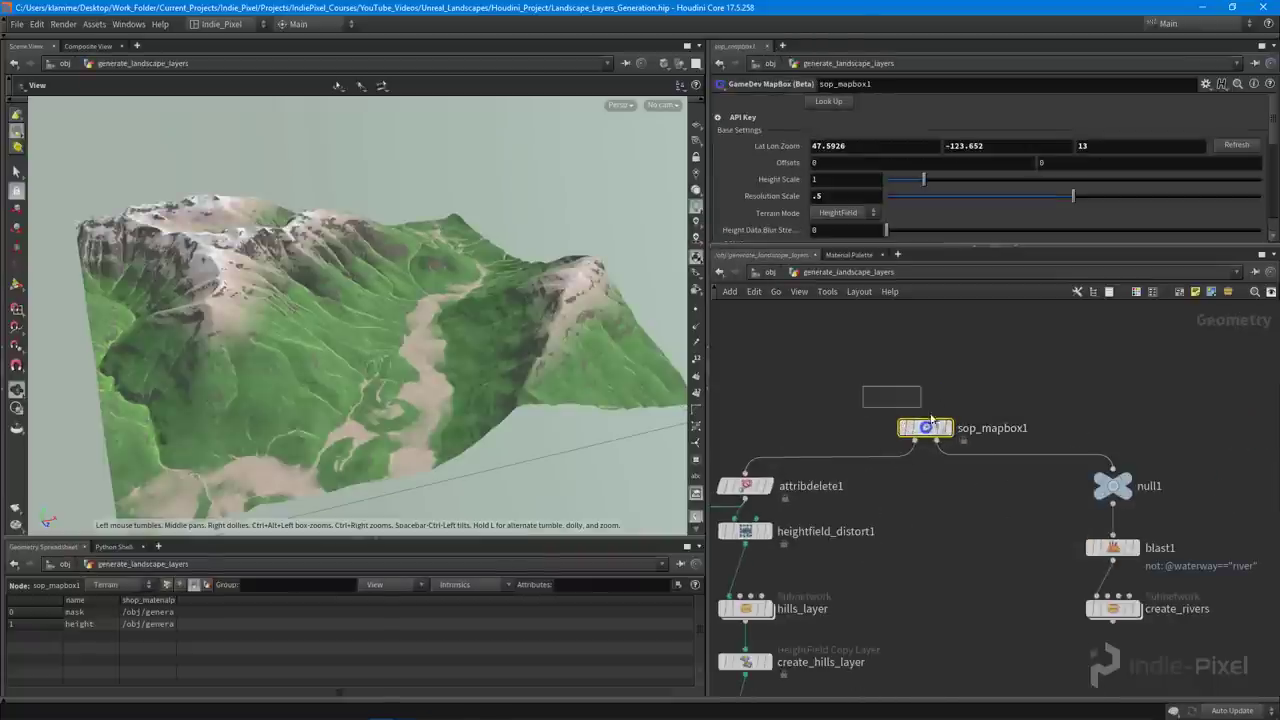
middle_click_drag(934, 486, 964, 484)
left_click(766, 272)
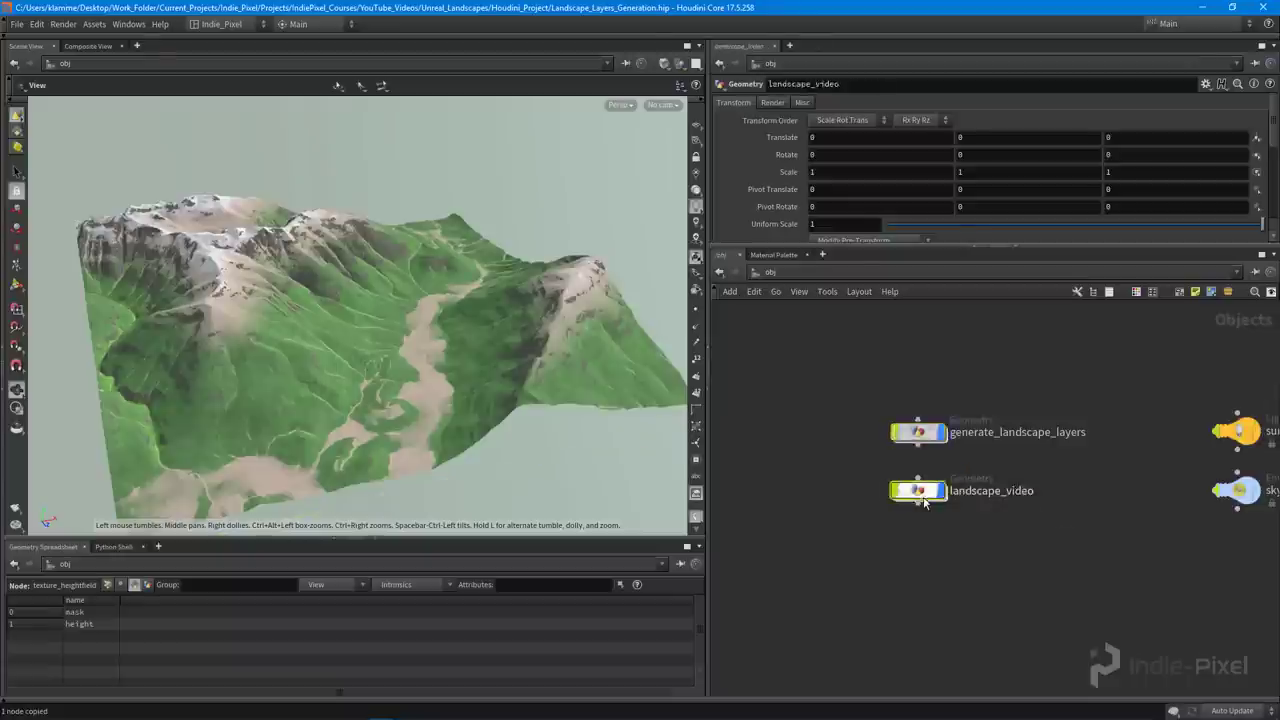
double_click(916, 488)
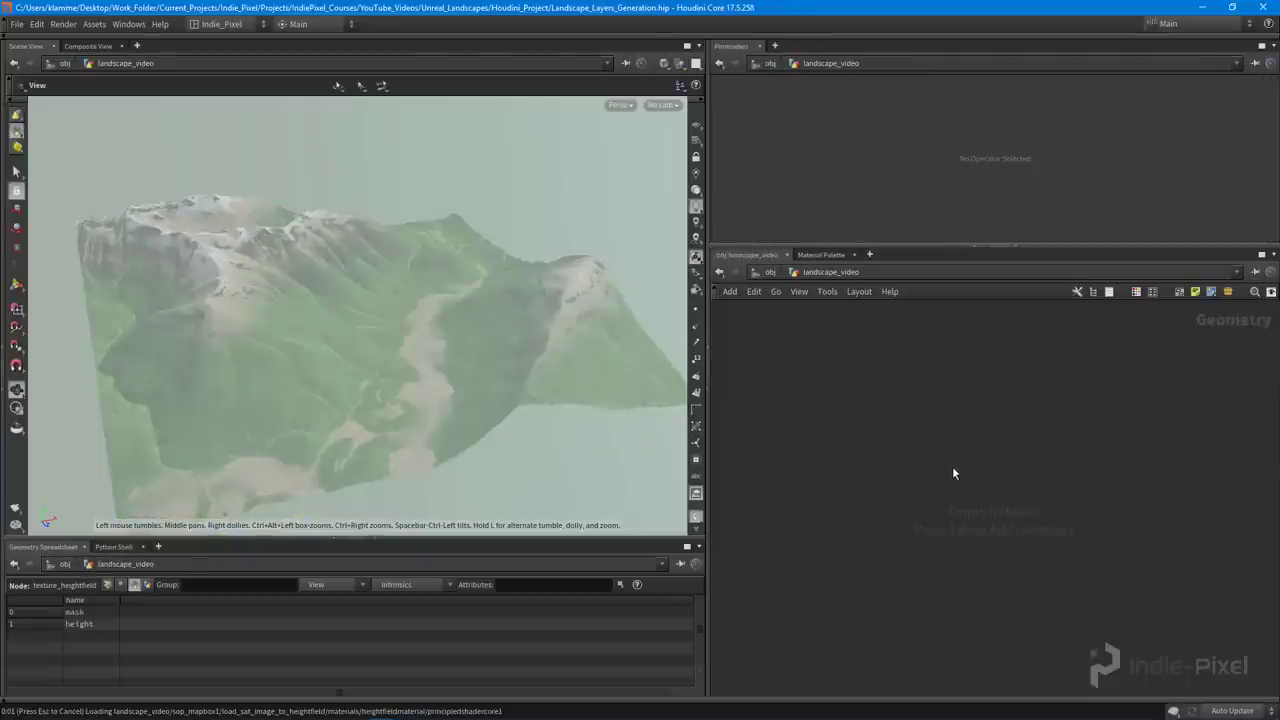
key("ctrl+v")
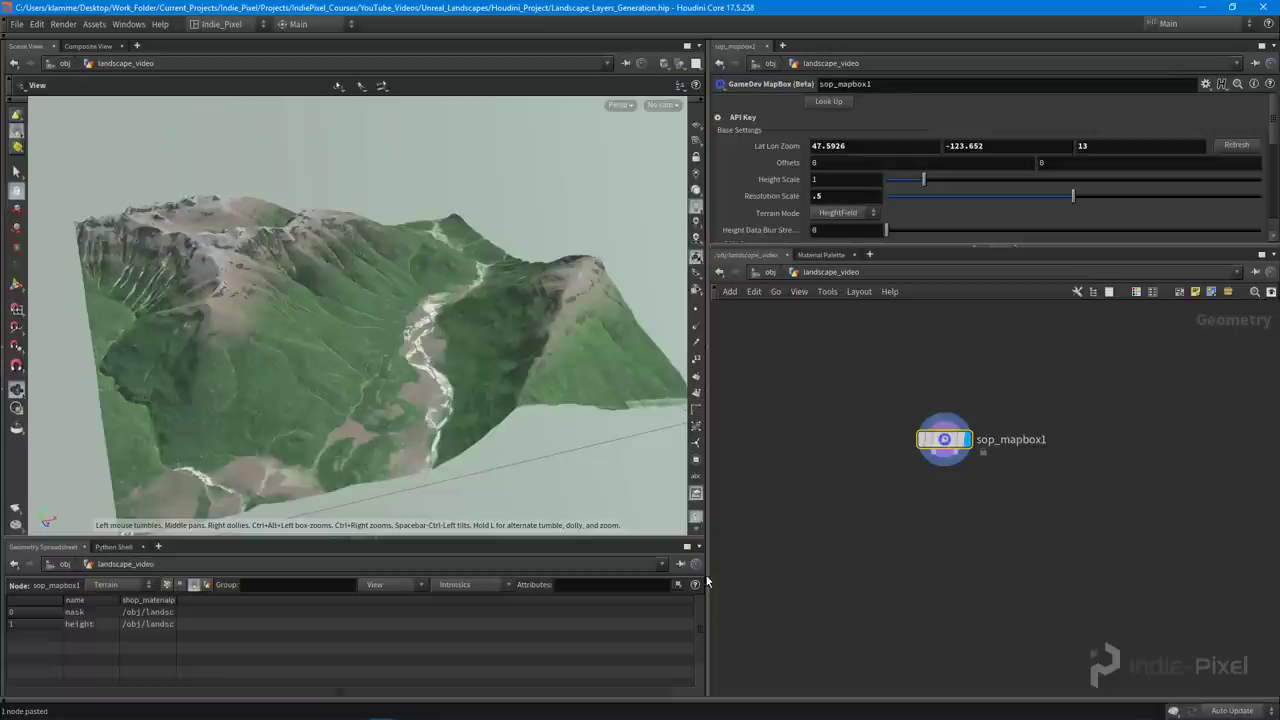
Examine the MapBox node's terrain, its base and OSM settings, and its location lookup map, then close the map
left_click_drag(435, 301, 484, 330)
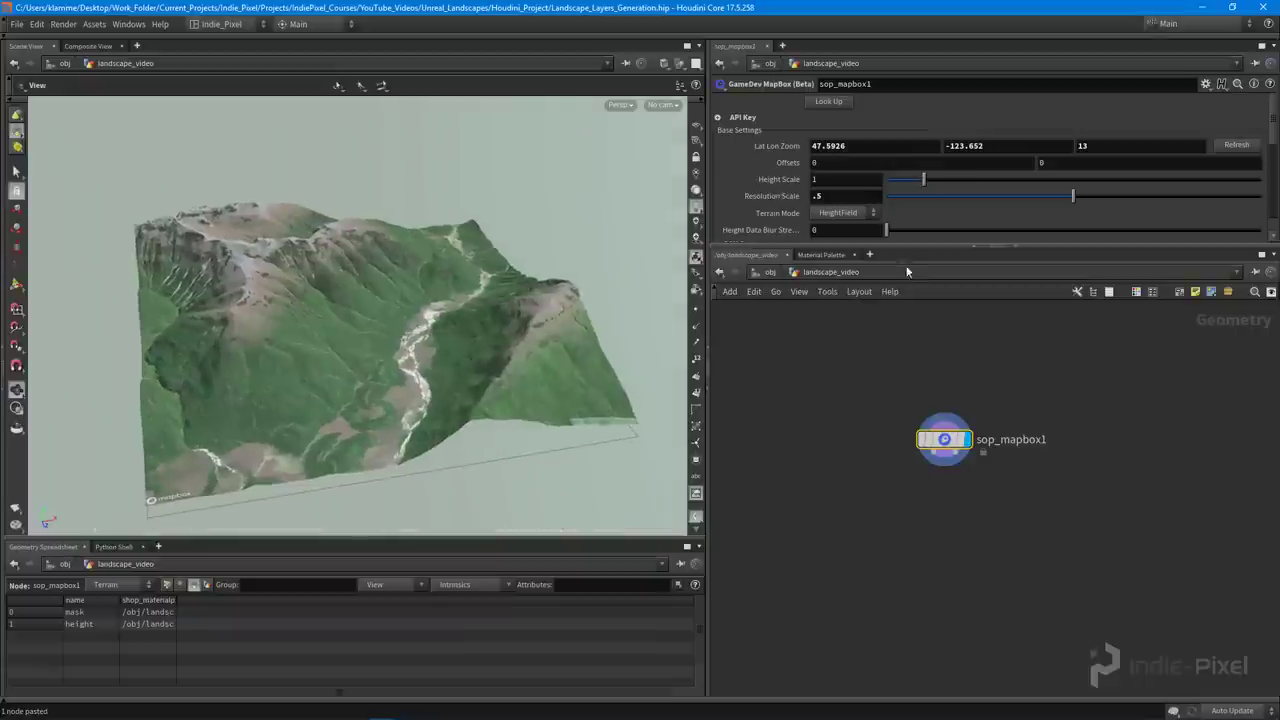
left_click_drag(387, 332, 424, 281)
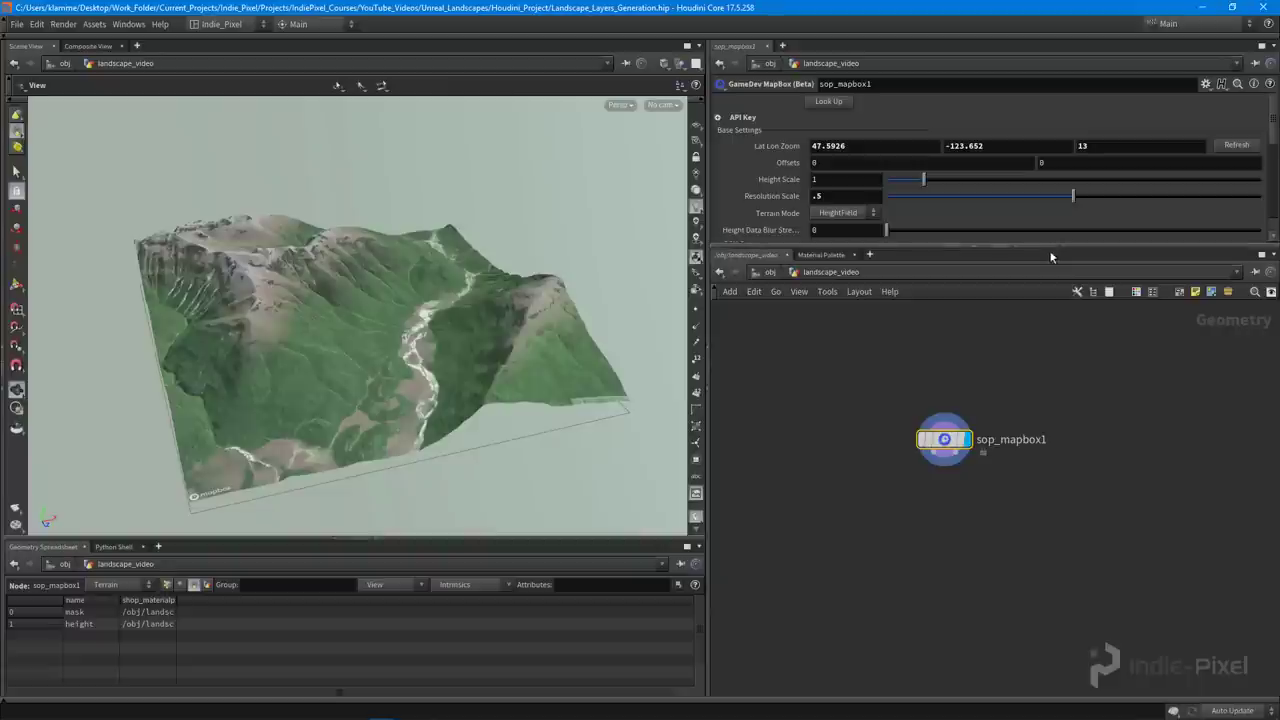
left_click_drag(1049, 299, 1010, 308)
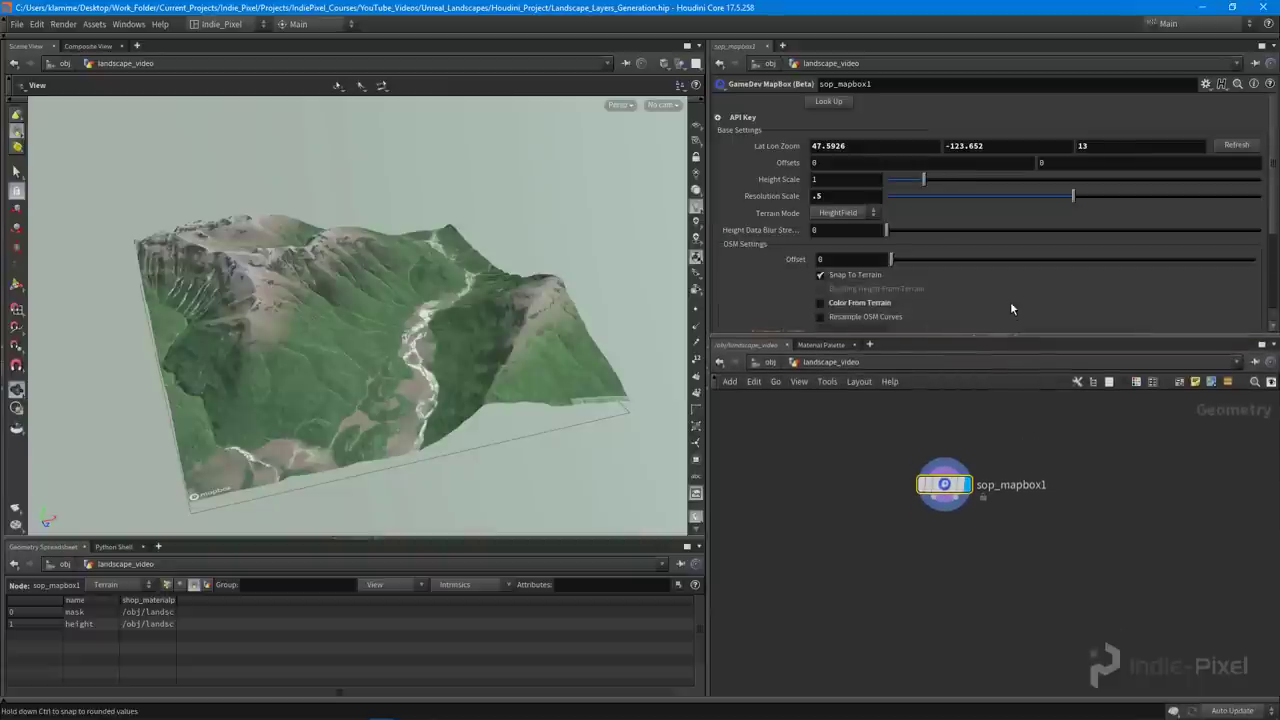
scroll(1026, 297, "down", 3)
scroll(1041, 284, "up", 3)
left_click_drag(400, 300, 689, 220)
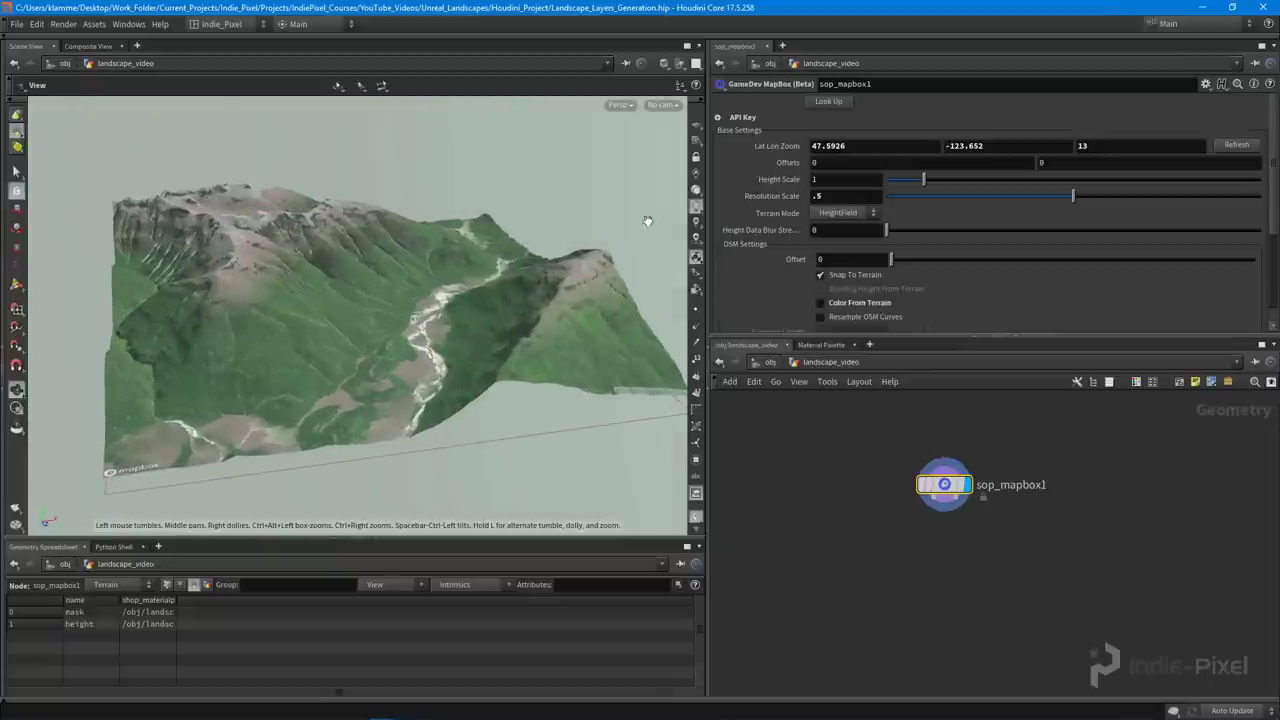
left_click(828, 102)
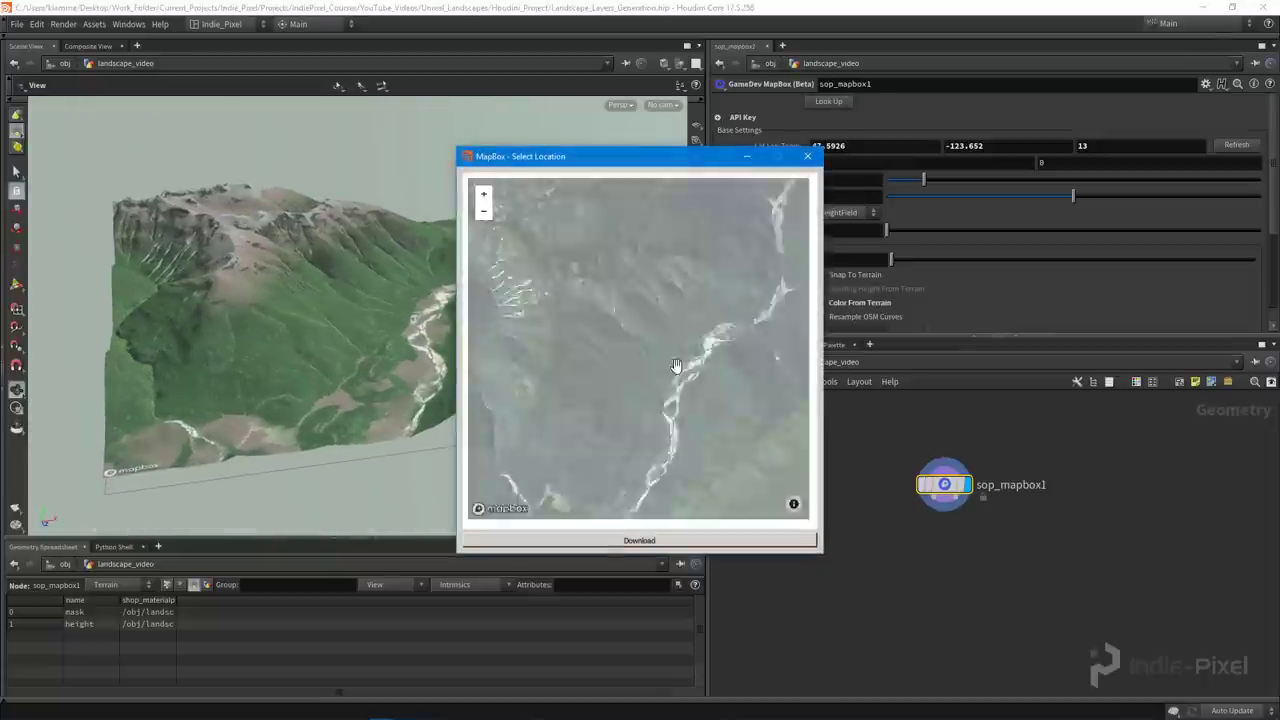
left_click(808, 158)
left_click_drag(480, 285, 440, 290)
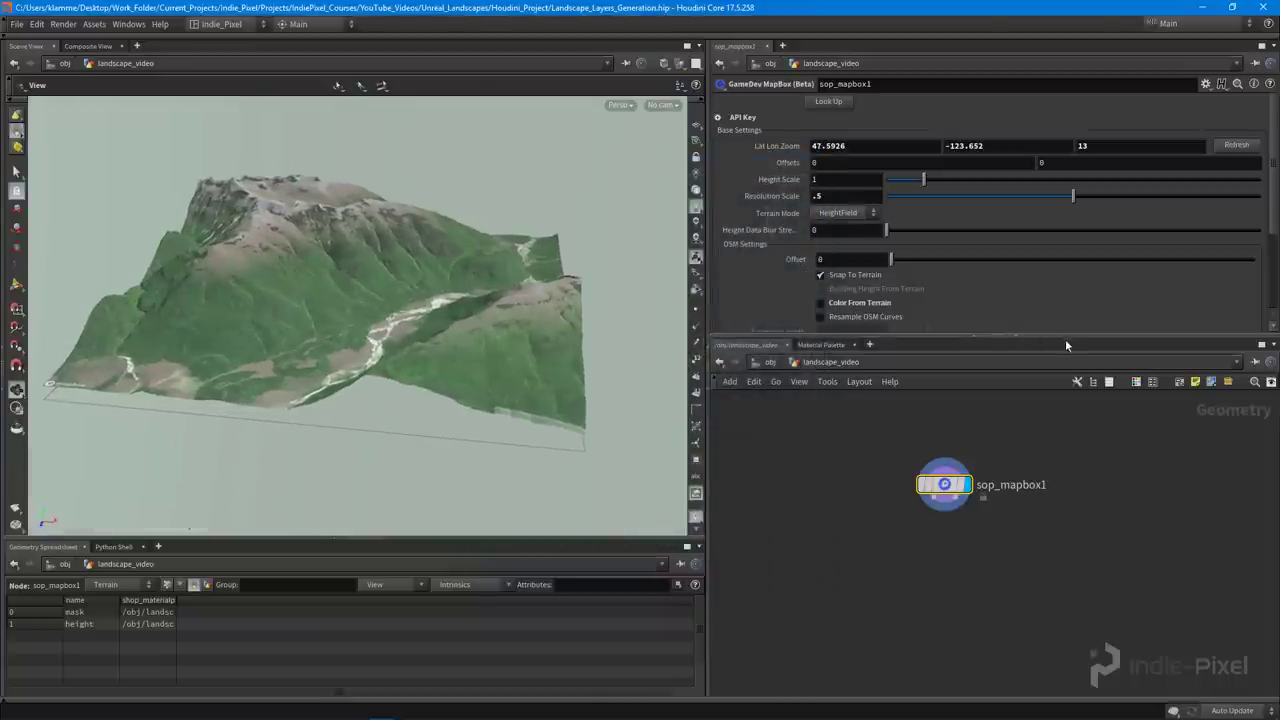
left_click_drag(1055, 336, 1055, 243)
Examine the satellite-textured terrain from several angles, including the mountain slopes and the river valley
left_click_drag(486, 297, 460, 283)
right_click_drag(460, 283, 531, 280)
left_click_drag(531, 280, 349, 307)
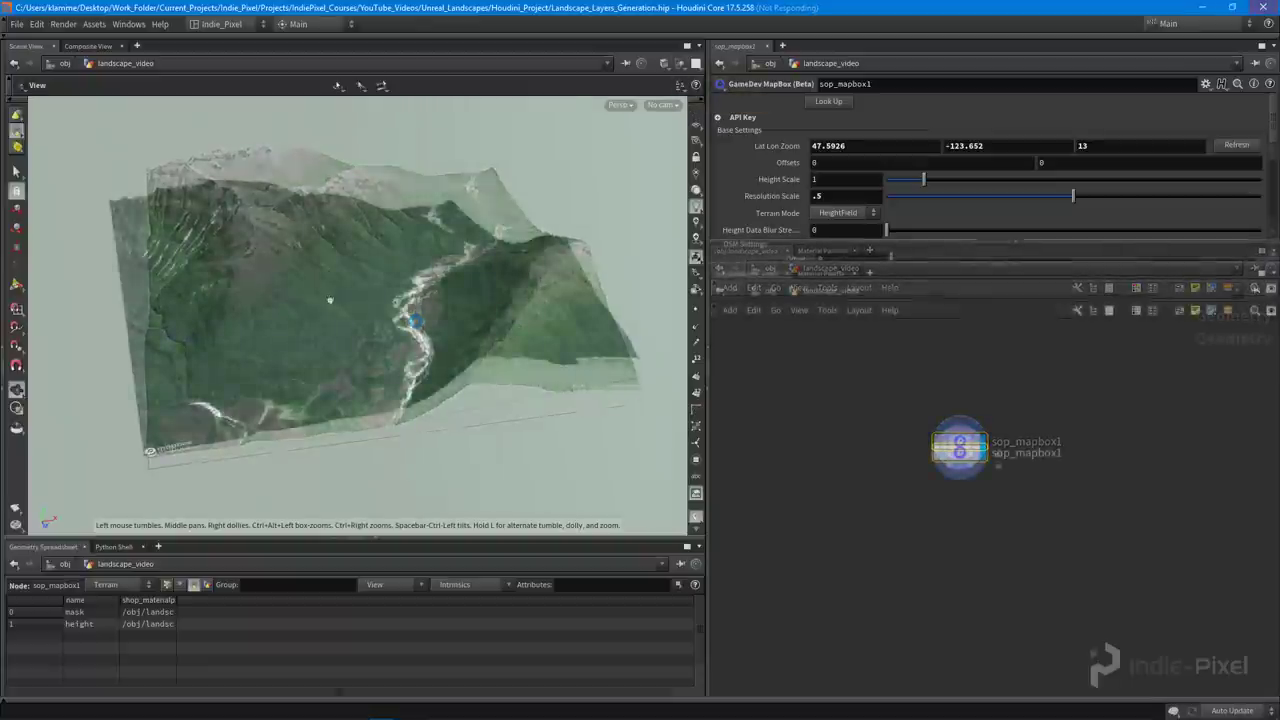
left_click_drag(311, 335, 313, 291)
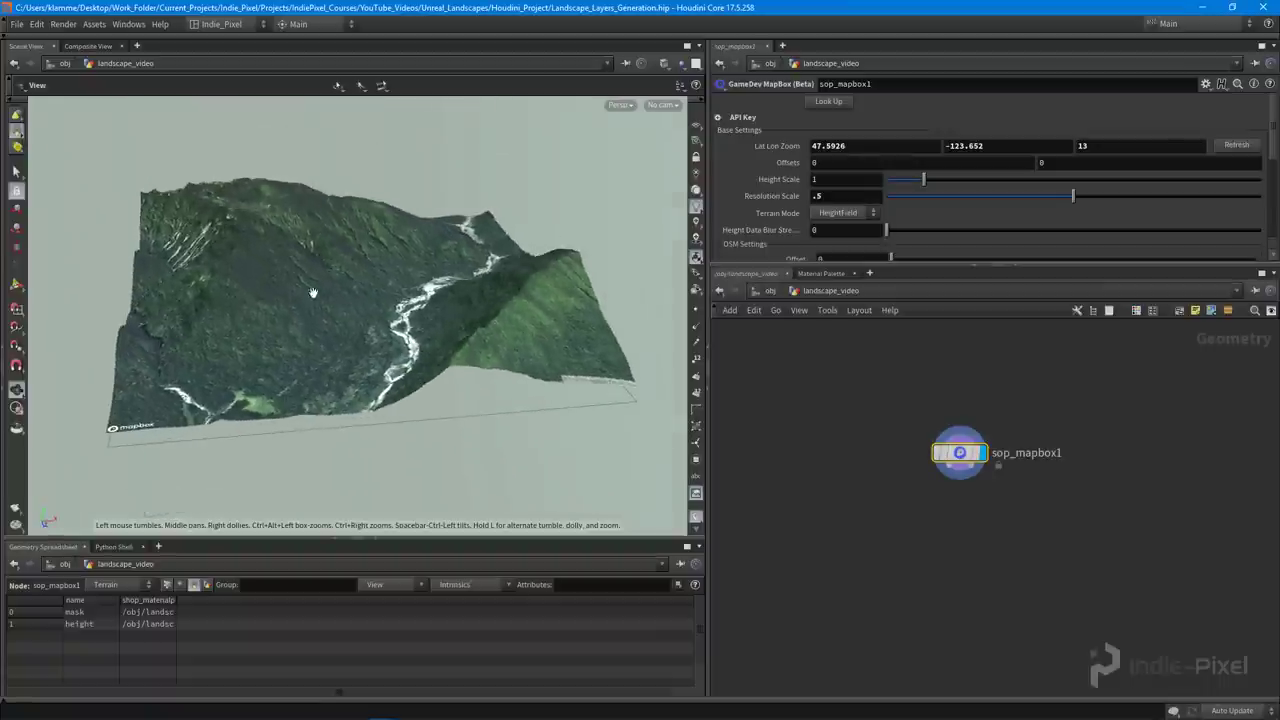
right_click_drag(313, 291, 386, 289)
left_click_drag(386, 289, 578, 210)
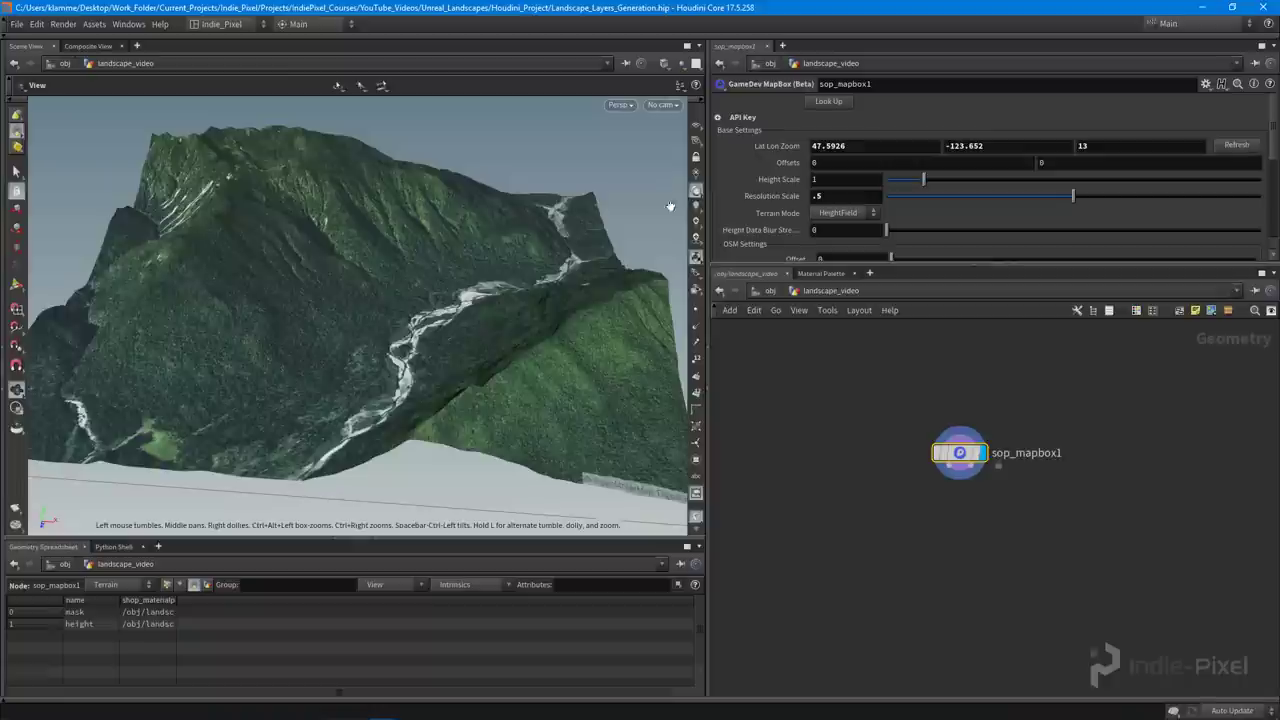
left_click_drag(380, 300, 372, 335)
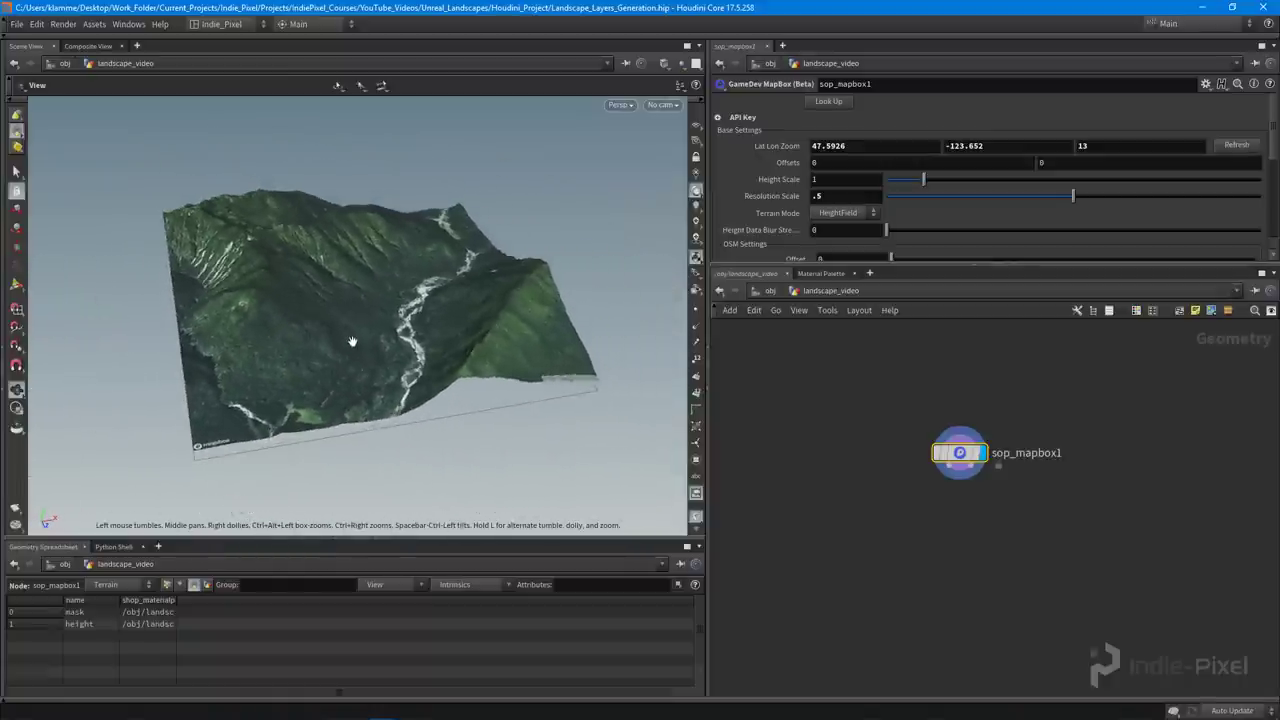
right_click_drag(323, 328, 400, 322)
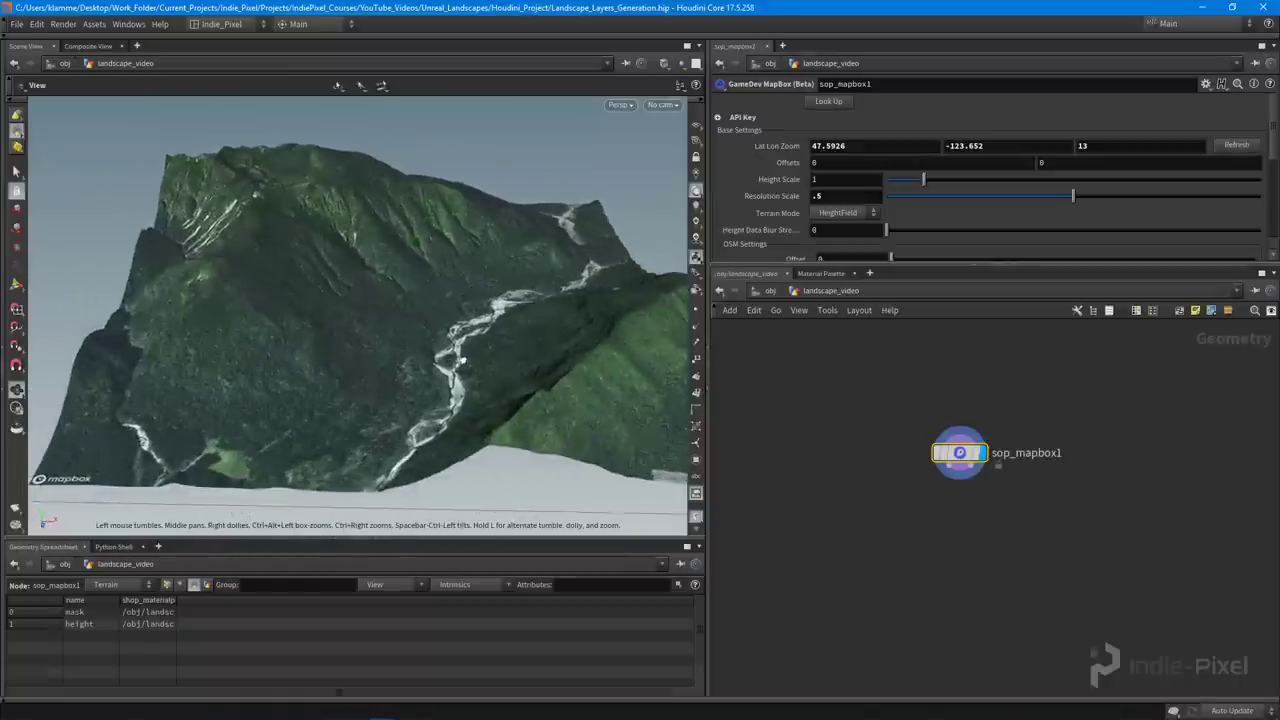
left_click_drag(400, 322, 400, 294)
right_click_drag(400, 294, 543, 299)
left_click_drag(543, 299, 510, 327)
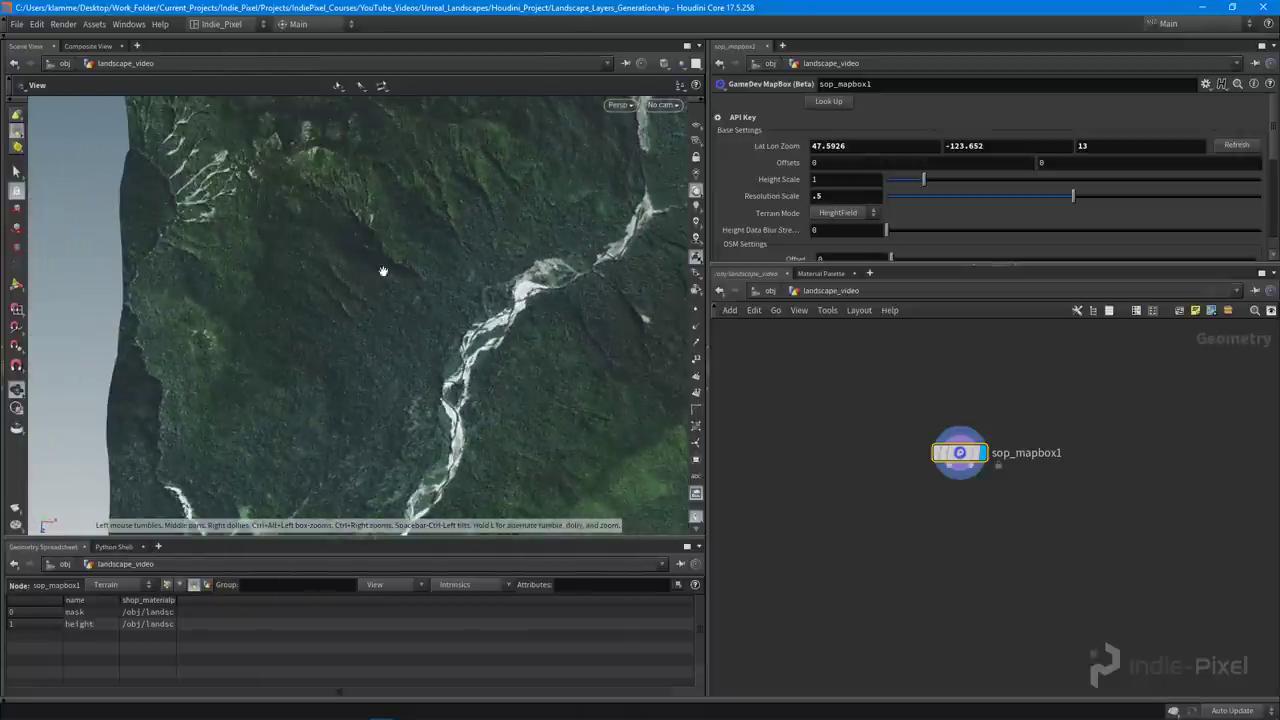
mouse_move(370, 321)
left_mouse_down()
mouse_move(406, 251)
mouse_move(339, 320)
mouse_move(483, 297)
mouse_move(403, 326)
mouse_move(419, 315)
mouse_move(483, 340)
mouse_move(374, 306)
mouse_move(371, 334)
left_mouse_up()
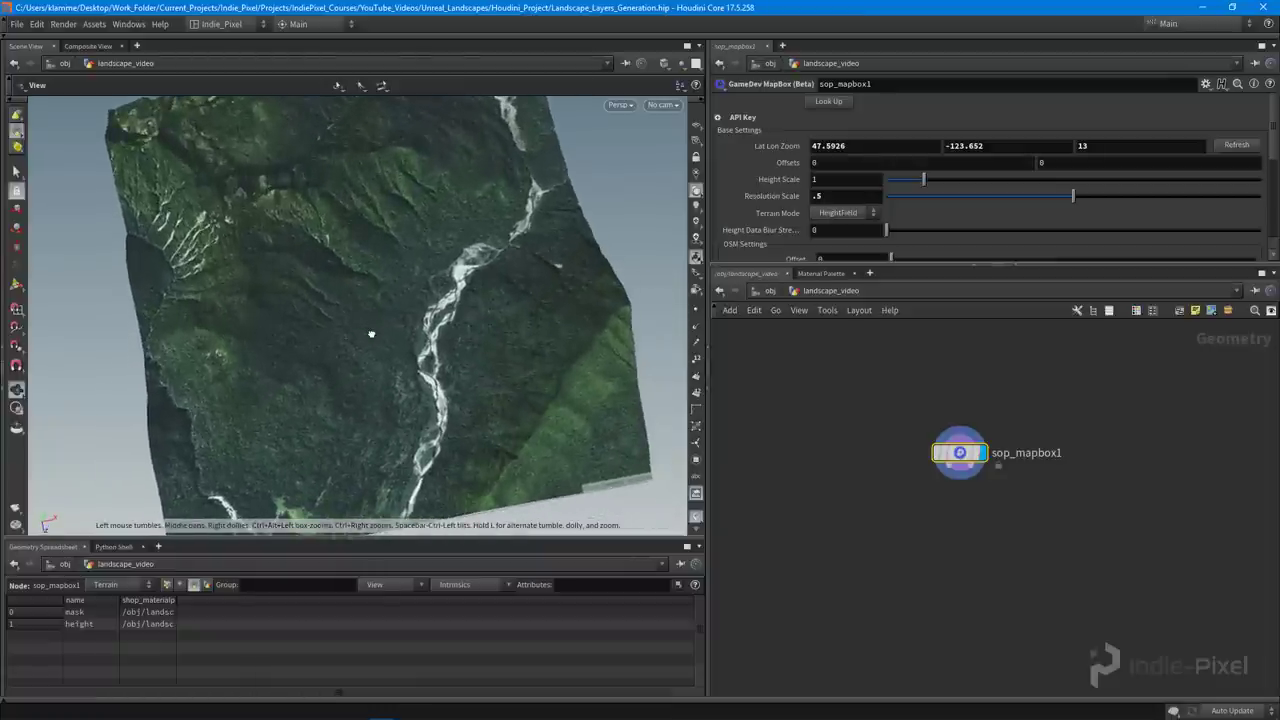
left_click_drag(295, 346, 380, 300)
Add an Attribute Delete node, connect it to the first output of sop_mapbox1, and move the MapBox node closer
left_click_drag(1031, 265, 1046, 217)
middle_click_drag(962, 520, 1120, 478)
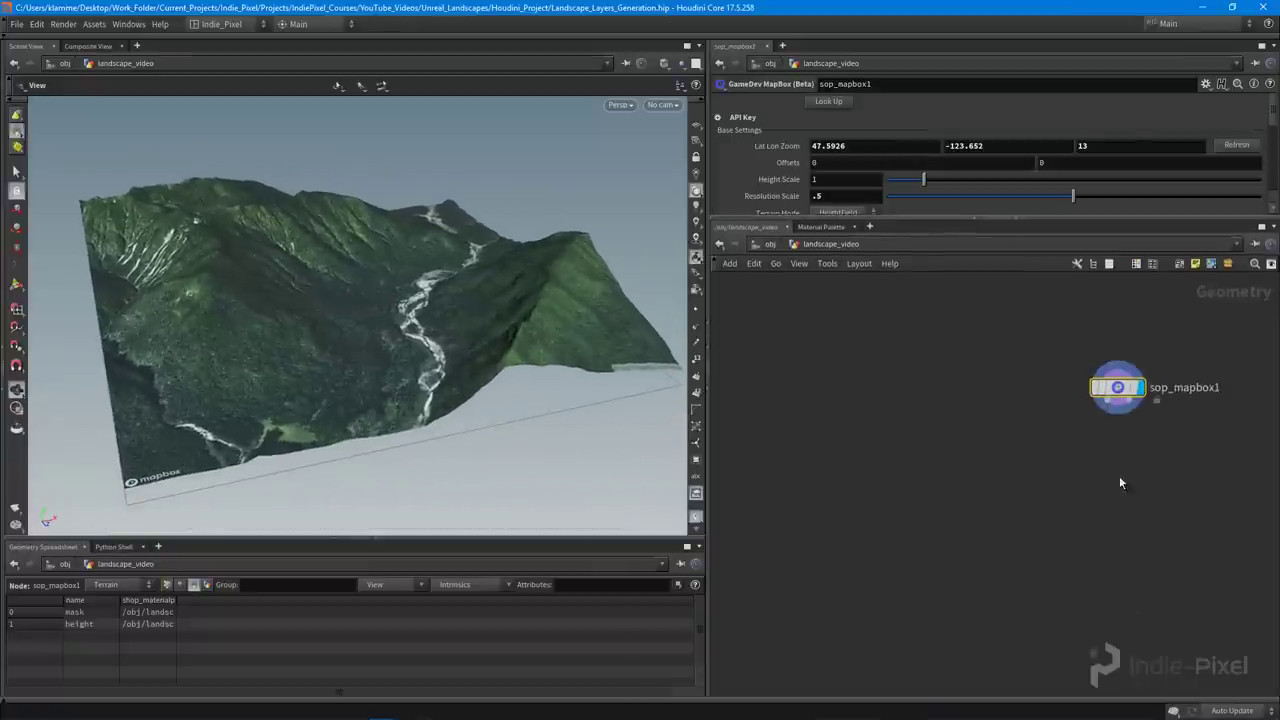
key("Tab")
type("attr")
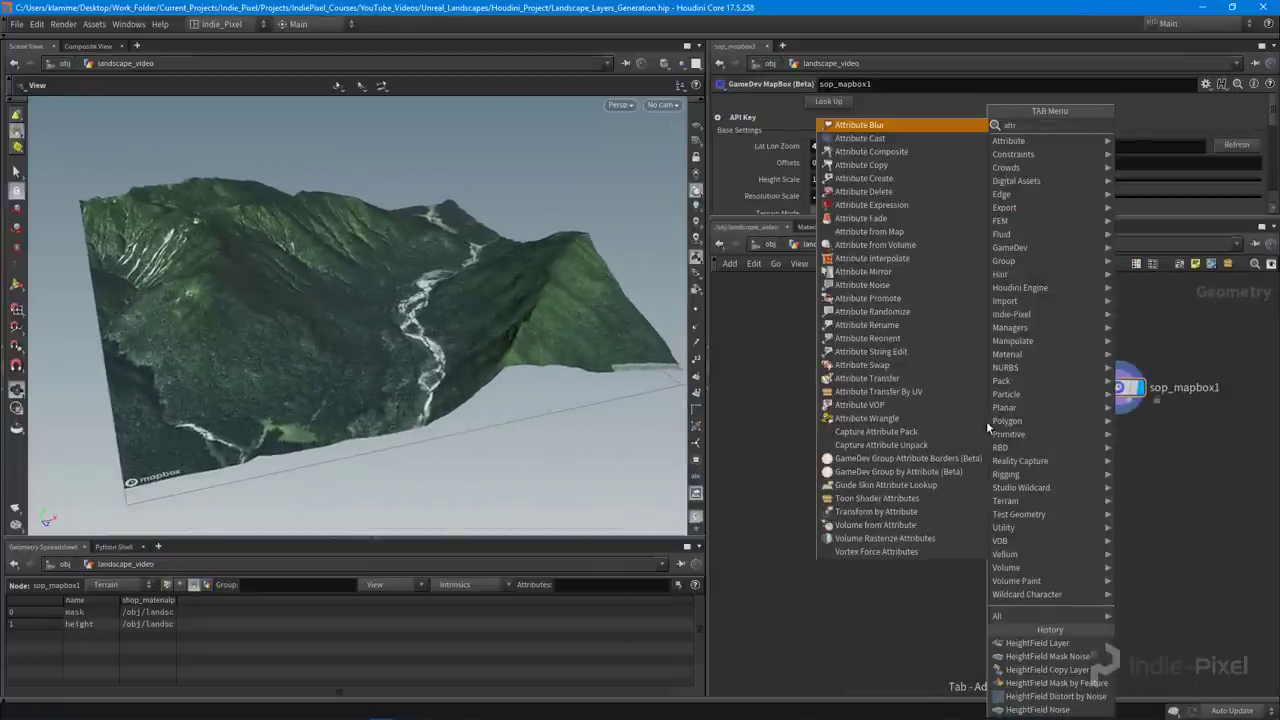
left_click(863, 191)
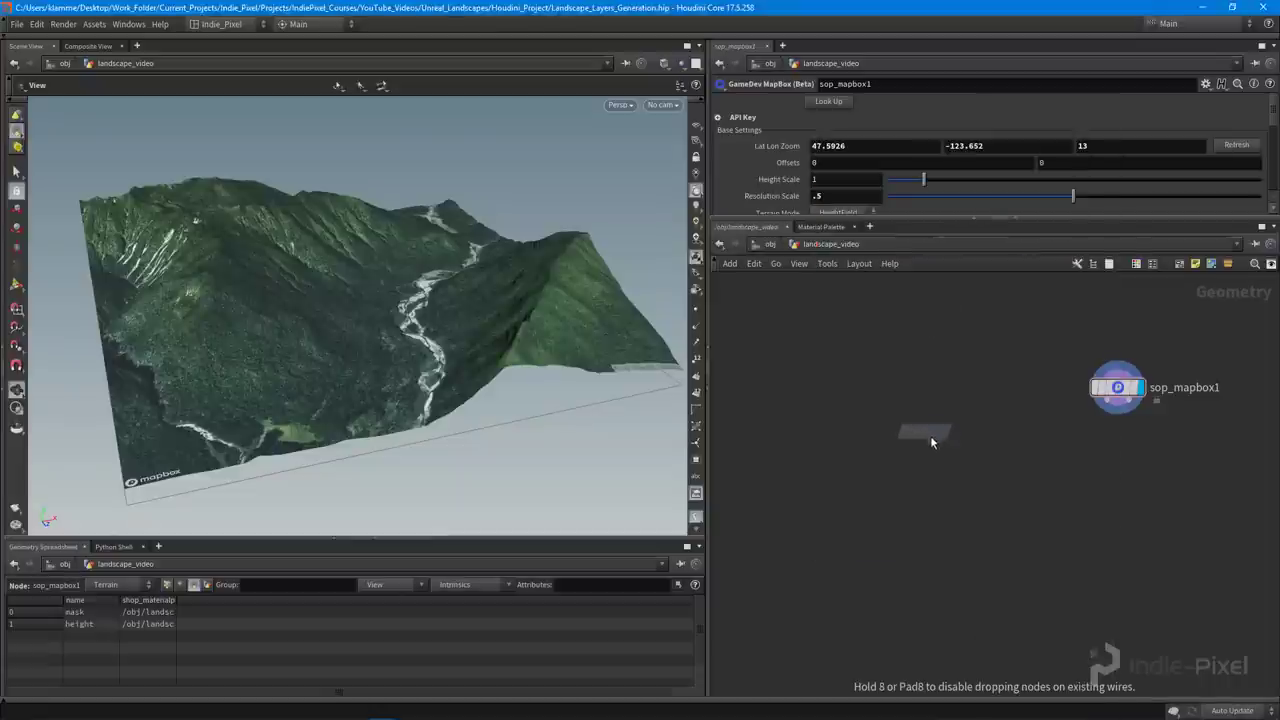
left_click(930, 437)
left_click(1118, 410)
left_click(932, 423)
scroll(1130, 385, "up", 3)
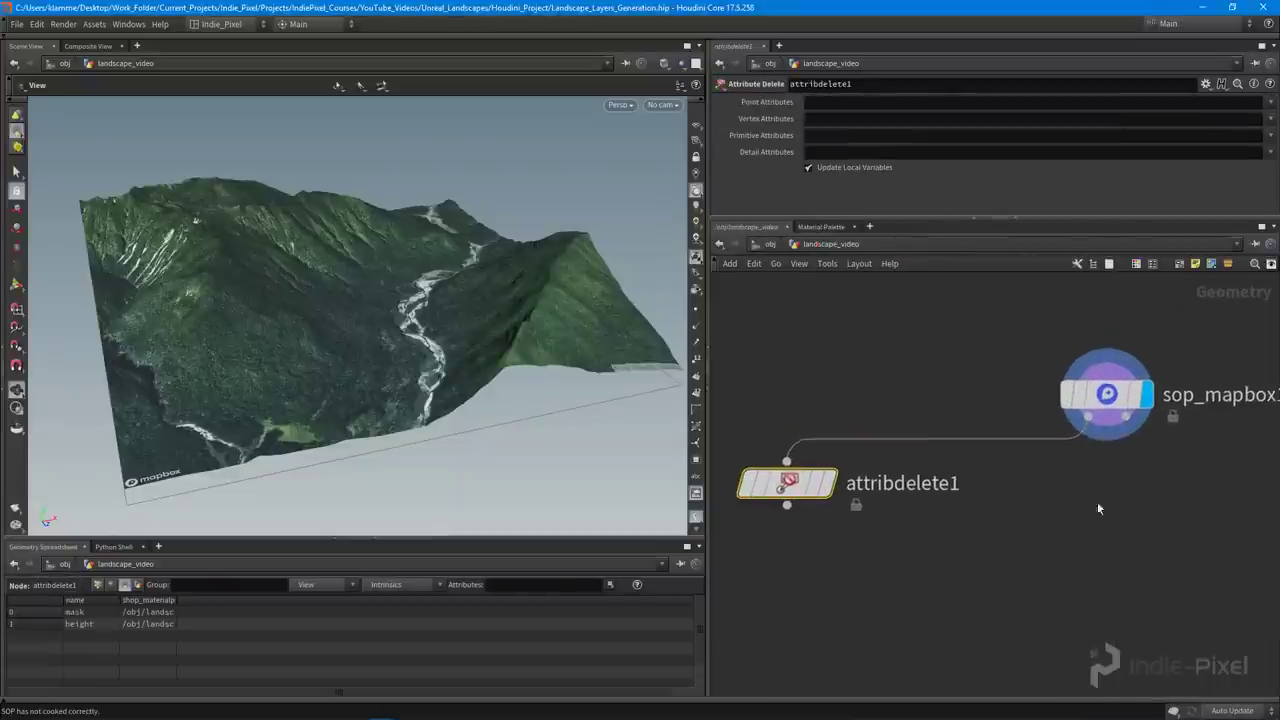
mouse_move(1120, 401)
left_click_drag(1119, 401, 980, 403)
middle_click_drag(908, 509, 946, 503)
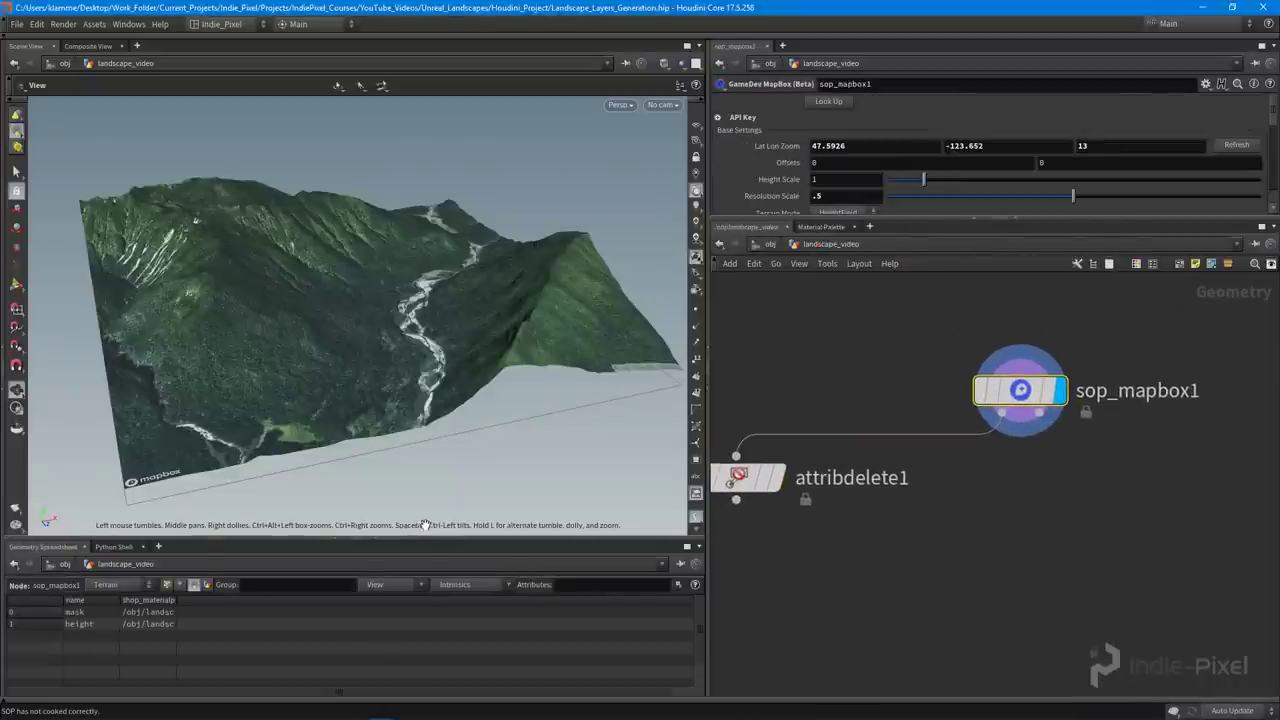
Display the Attribute Delete node and set its primitive attributes to shop_materialpath
left_click_drag(426, 539, 426, 506)
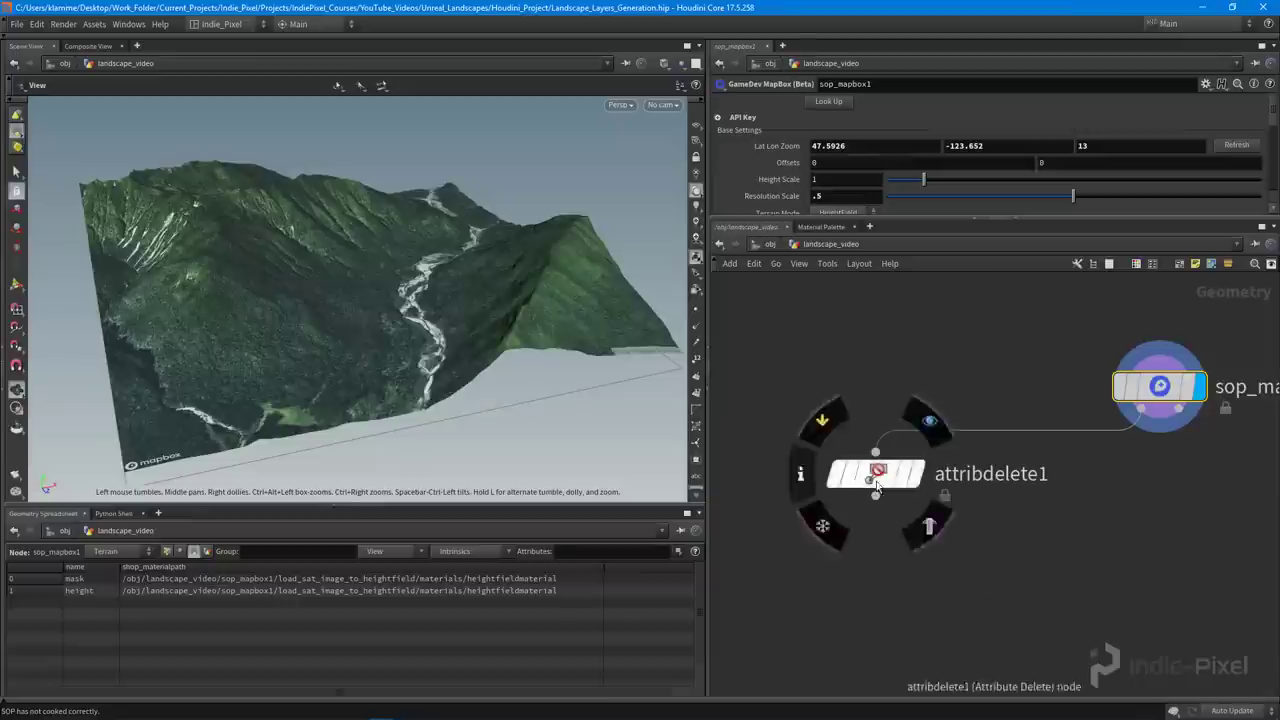
left_click(878, 477)
left_click_drag(443, 243, 320, 309)
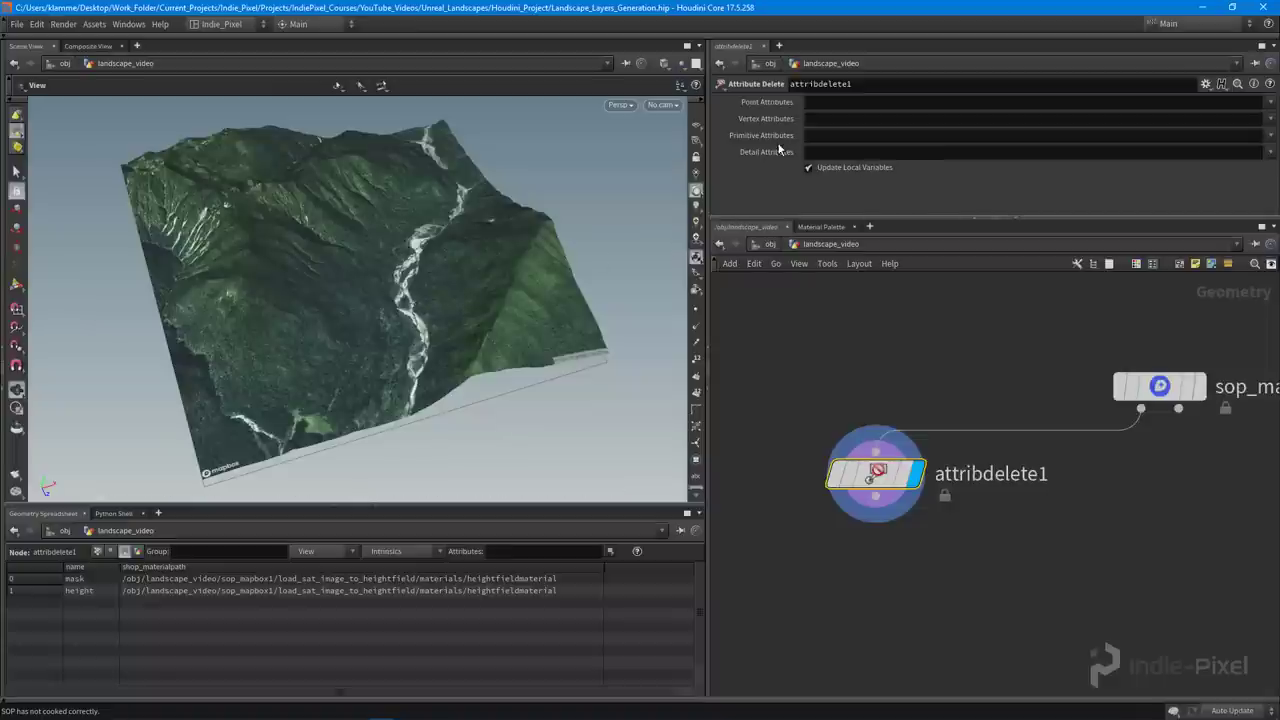
mouse_move(885, 477)
left_mouse_down()
mouse_move(908, 473)
mouse_move(891, 471)
left_mouse_up()
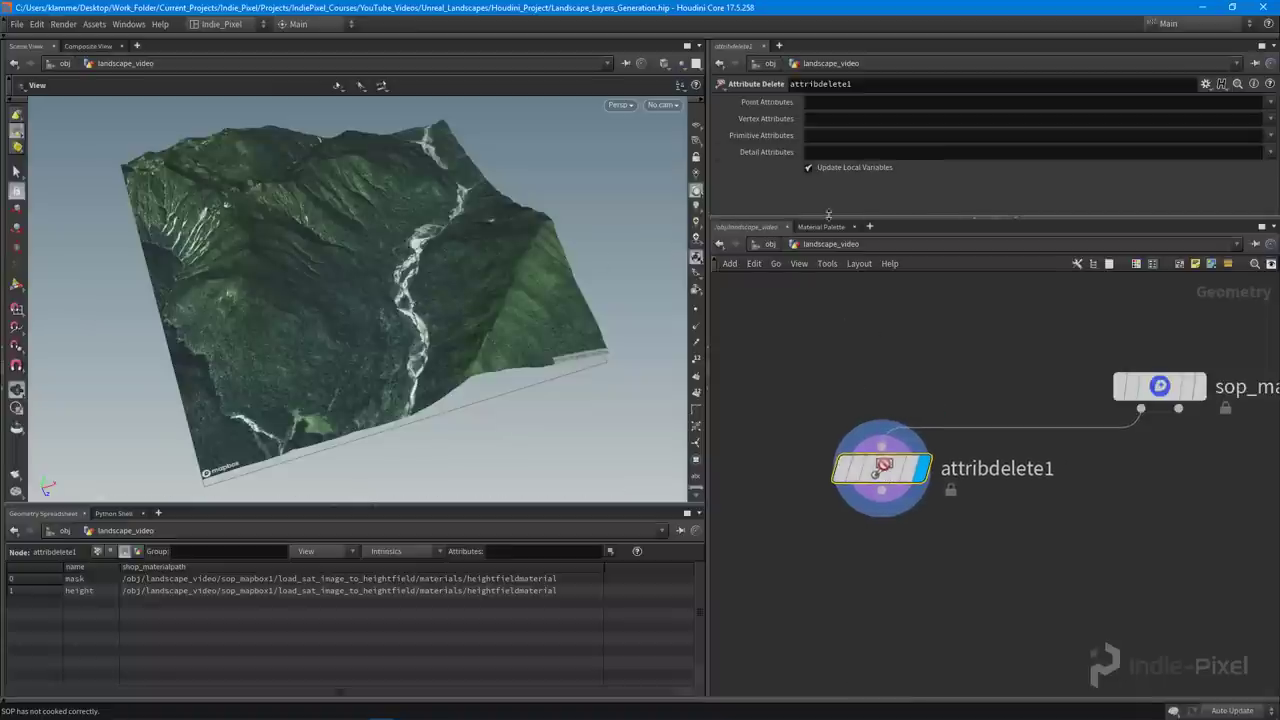
left_click(1269, 135)
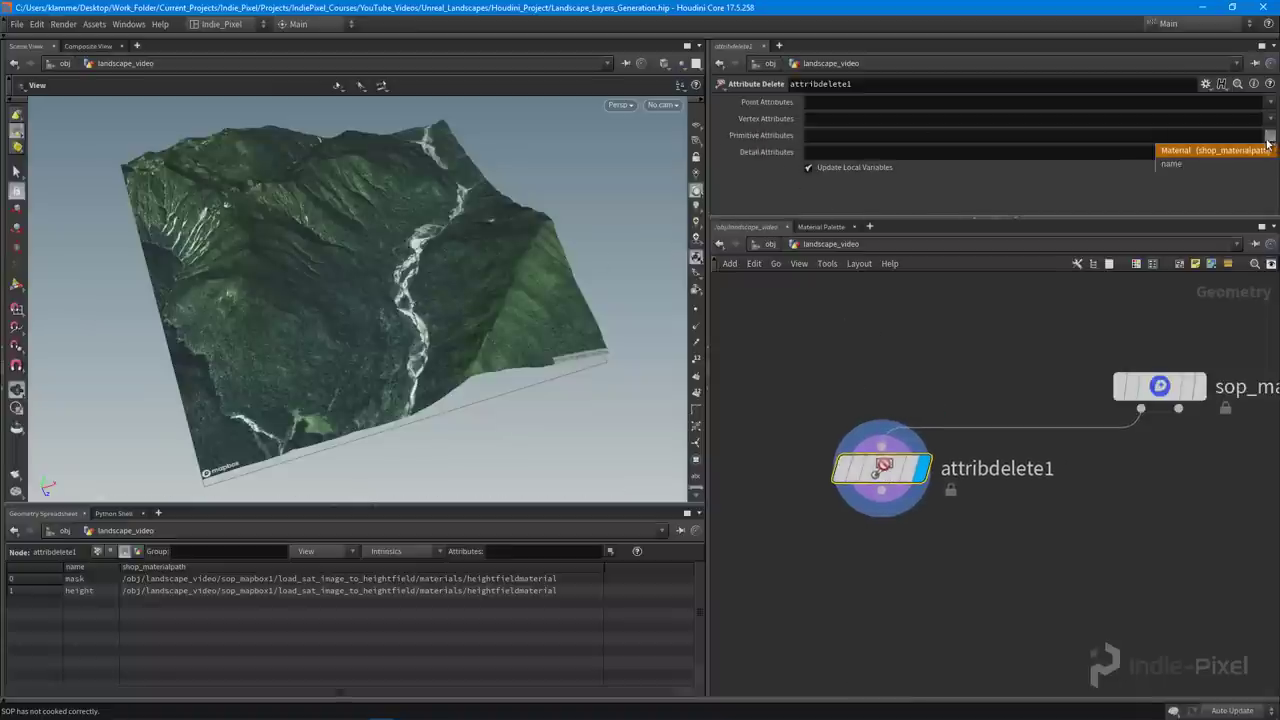
left_click(1203, 150)
Inspect the untextured heightfield's ridges, slopes and valley floor up close
left_click_drag(420, 323, 491, 466)
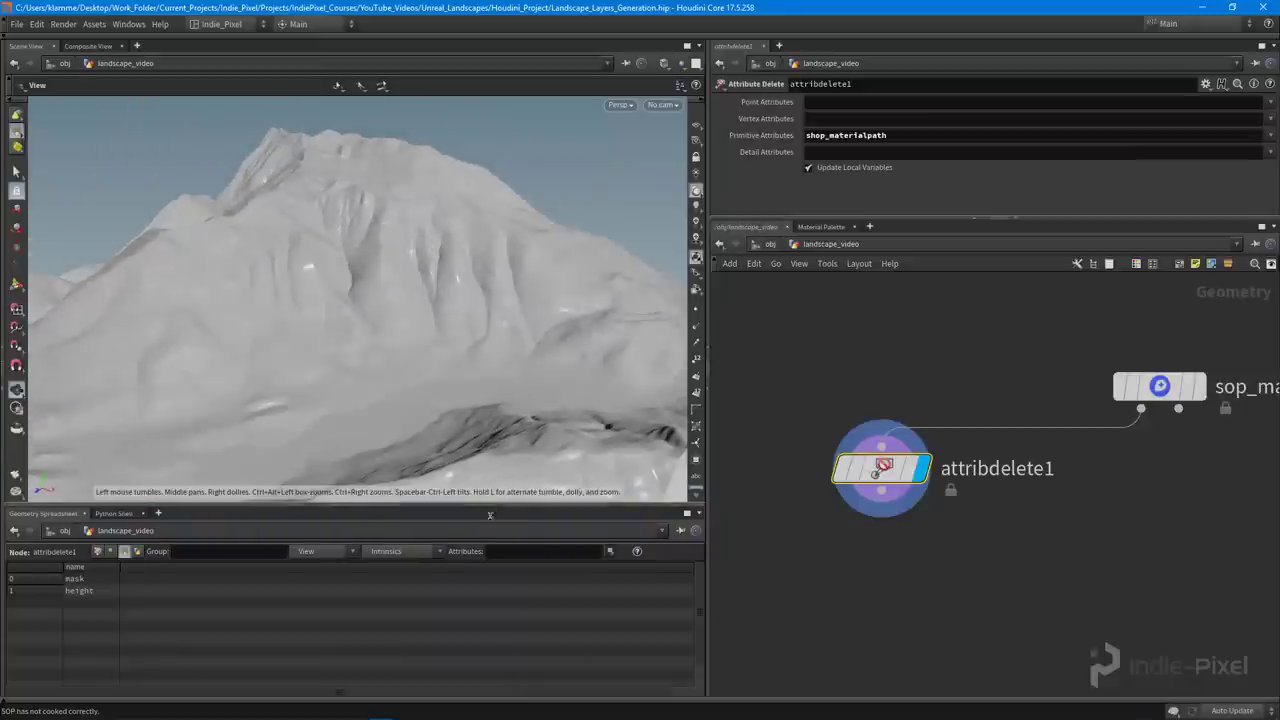
left_click_drag(490, 515, 490, 548)
left_click_drag(380, 380, 425, 404)
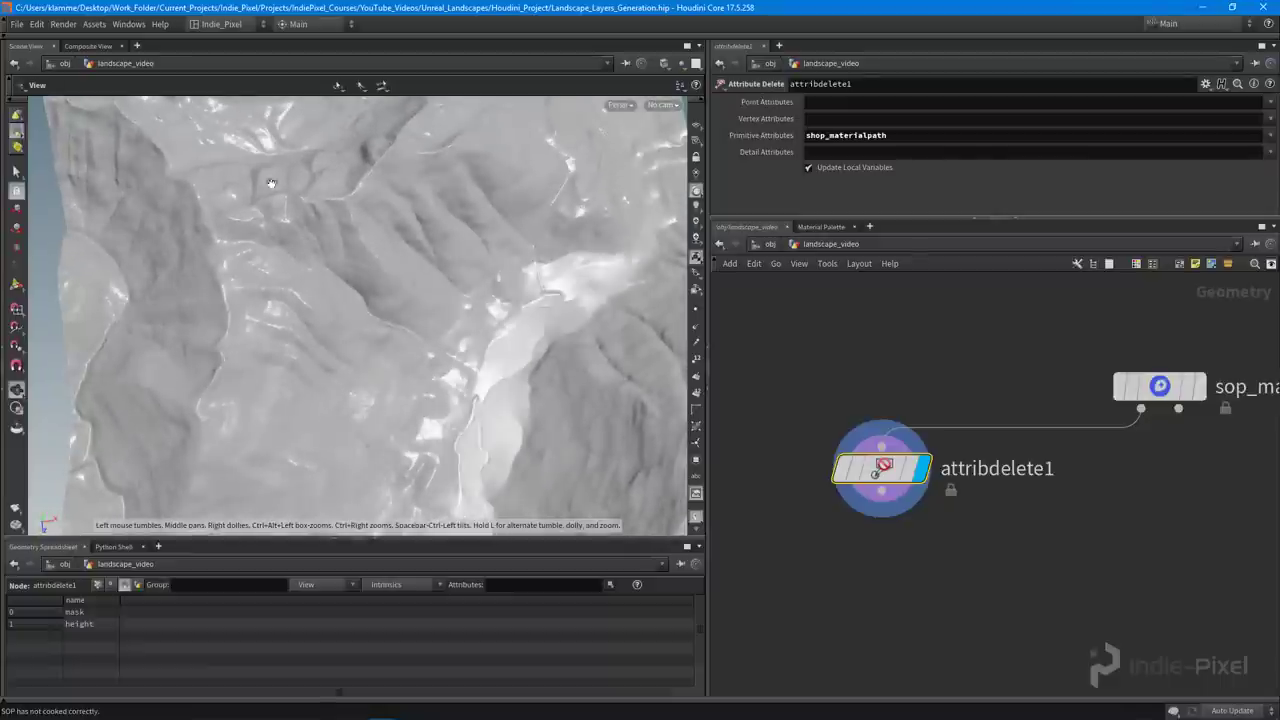
left_click_drag(322, 406, 271, 363)
left_click_drag(470, 371, 218, 206)
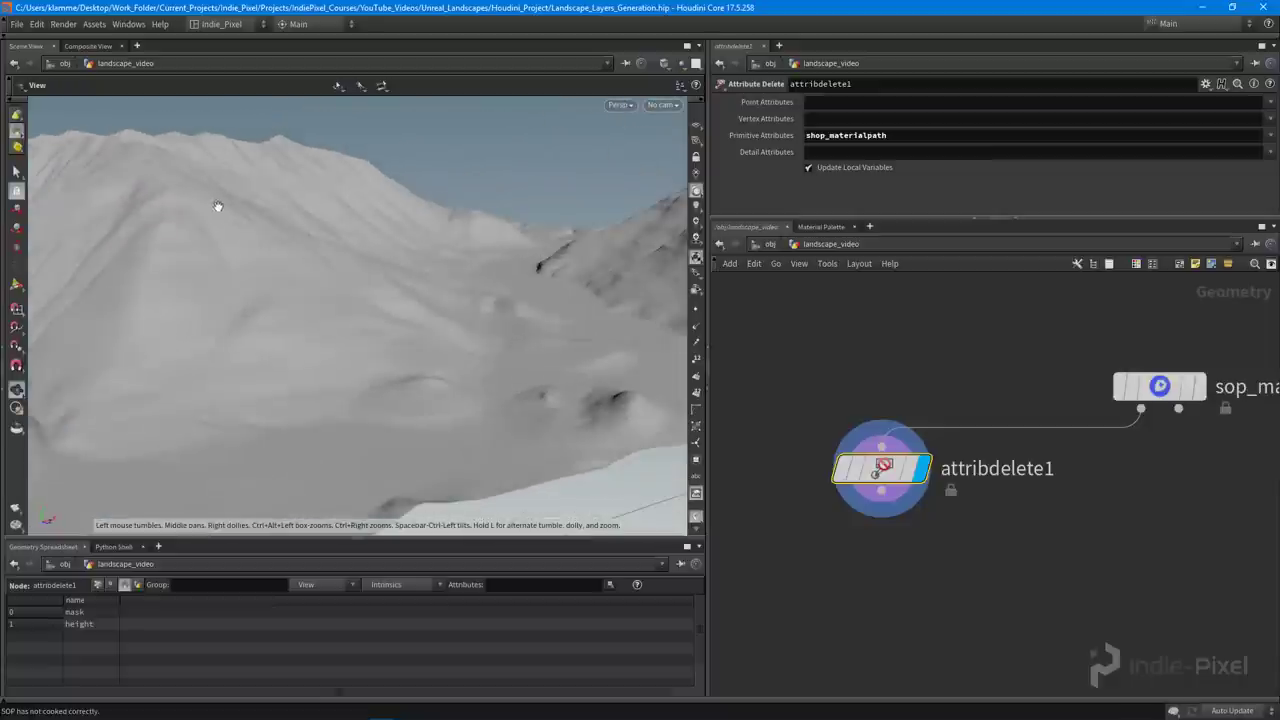
Add a HeightField Distort by Noise node and connect it to the output of attribdelete1
left_click_drag(457, 248, 360, 320)
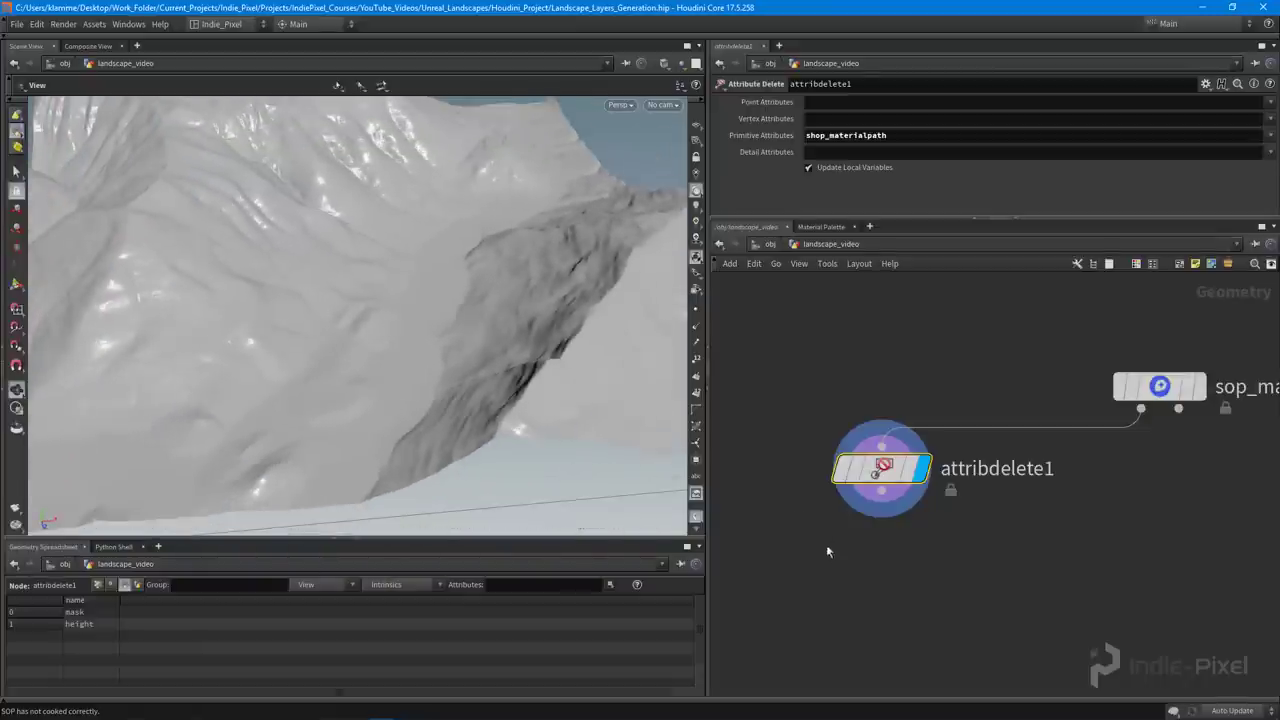
key("Tab")
type("dist")
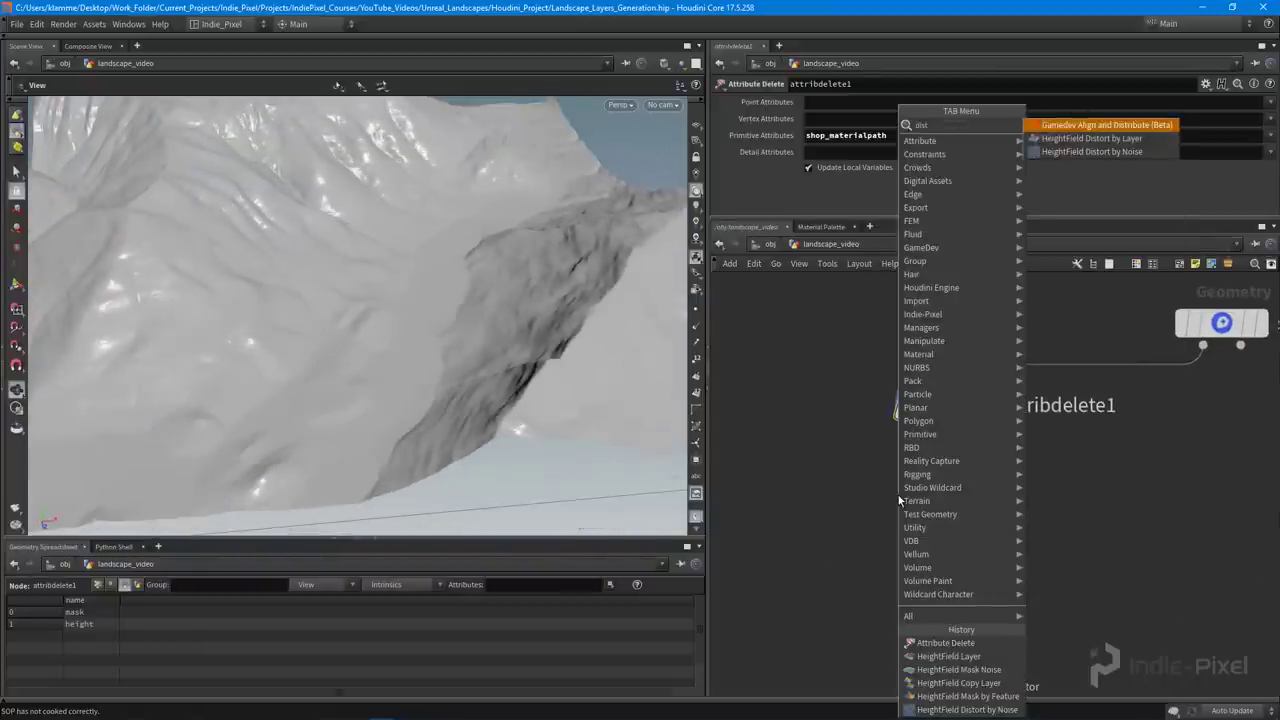
left_click(1045, 152)
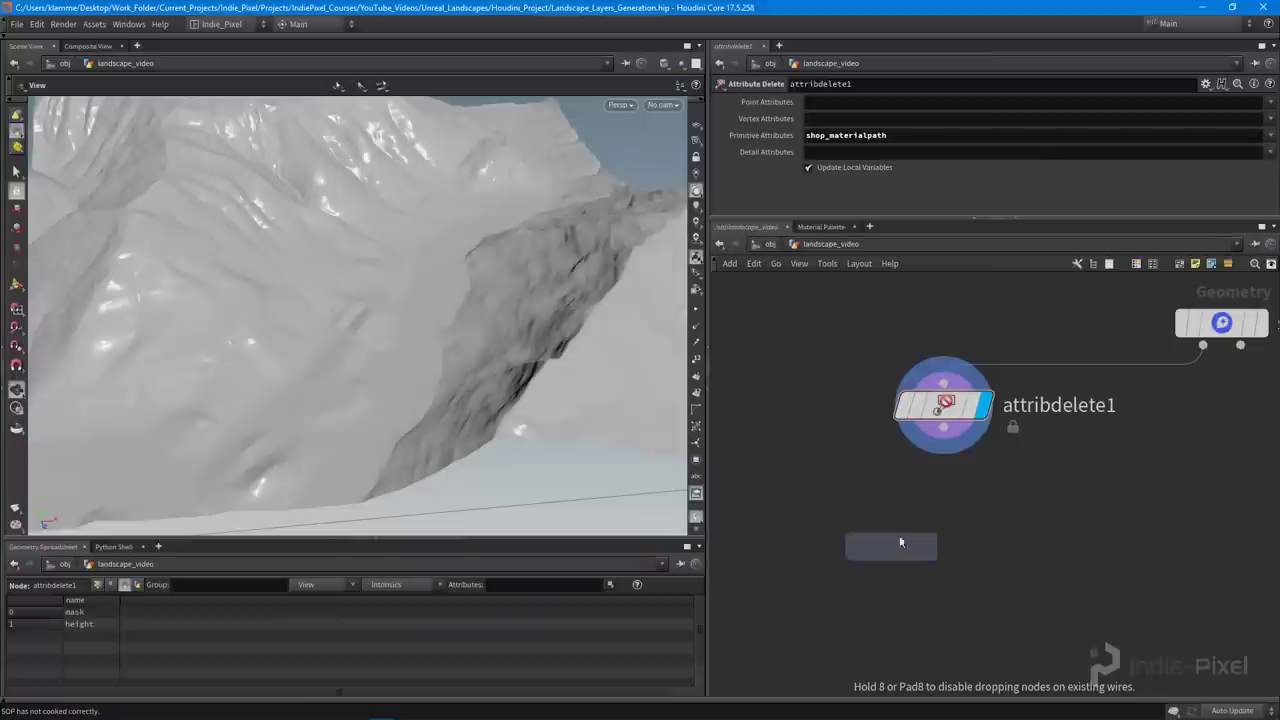
left_click(945, 514)
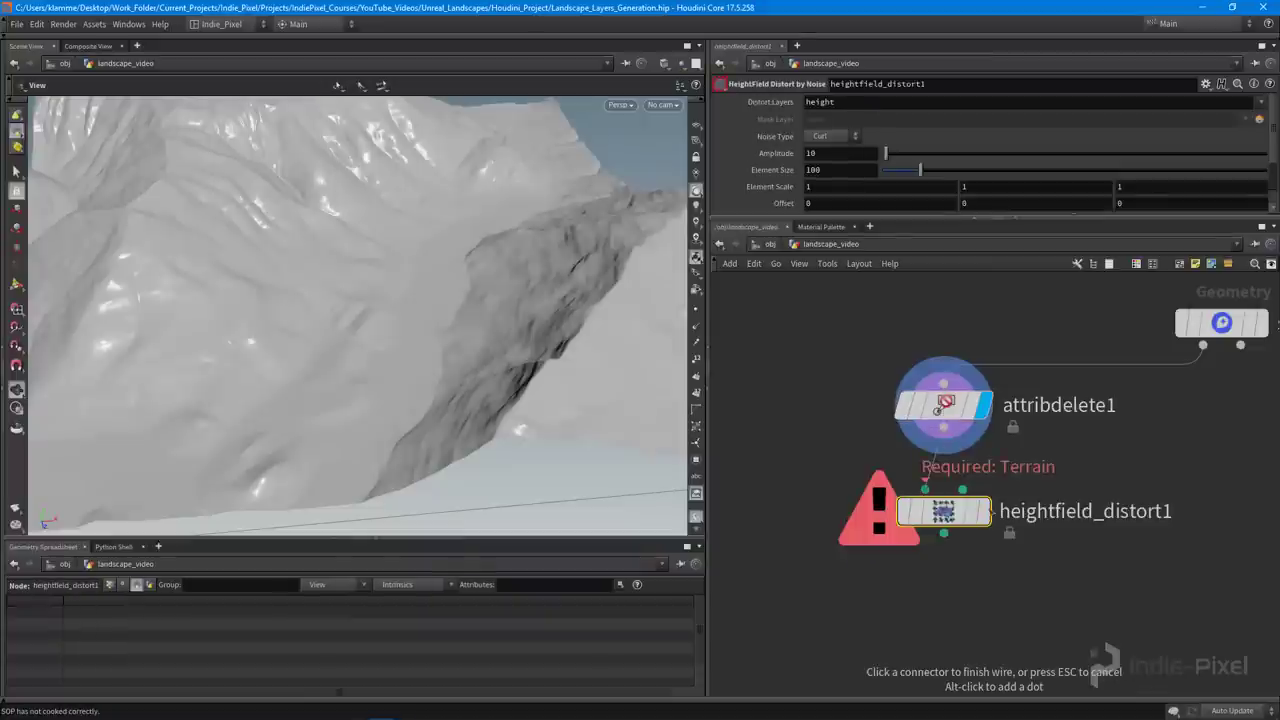
left_click(925, 489)
Display the distort node, set its noise amplitude to 14 and element size to 236, and check the terrain
left_click_drag(295, 310, 407, 304)
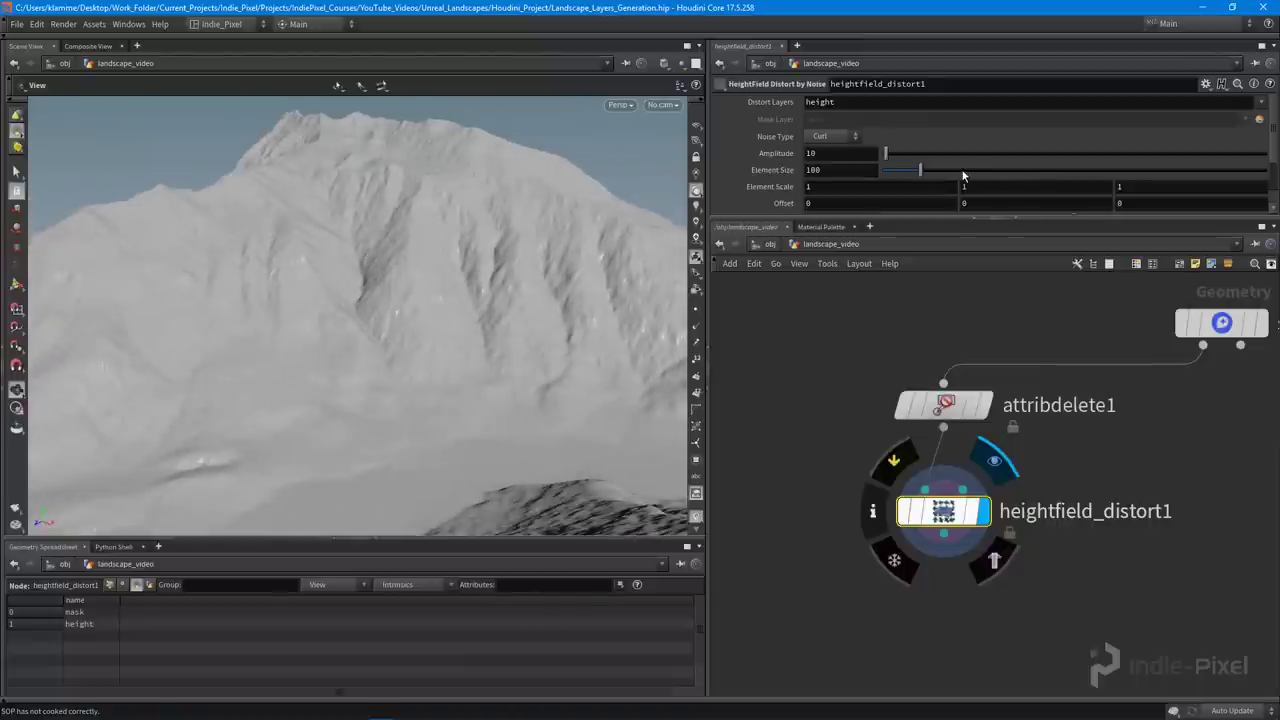
left_click_drag(978, 175, 971, 171)
left_click_drag(451, 257, 624, 292)
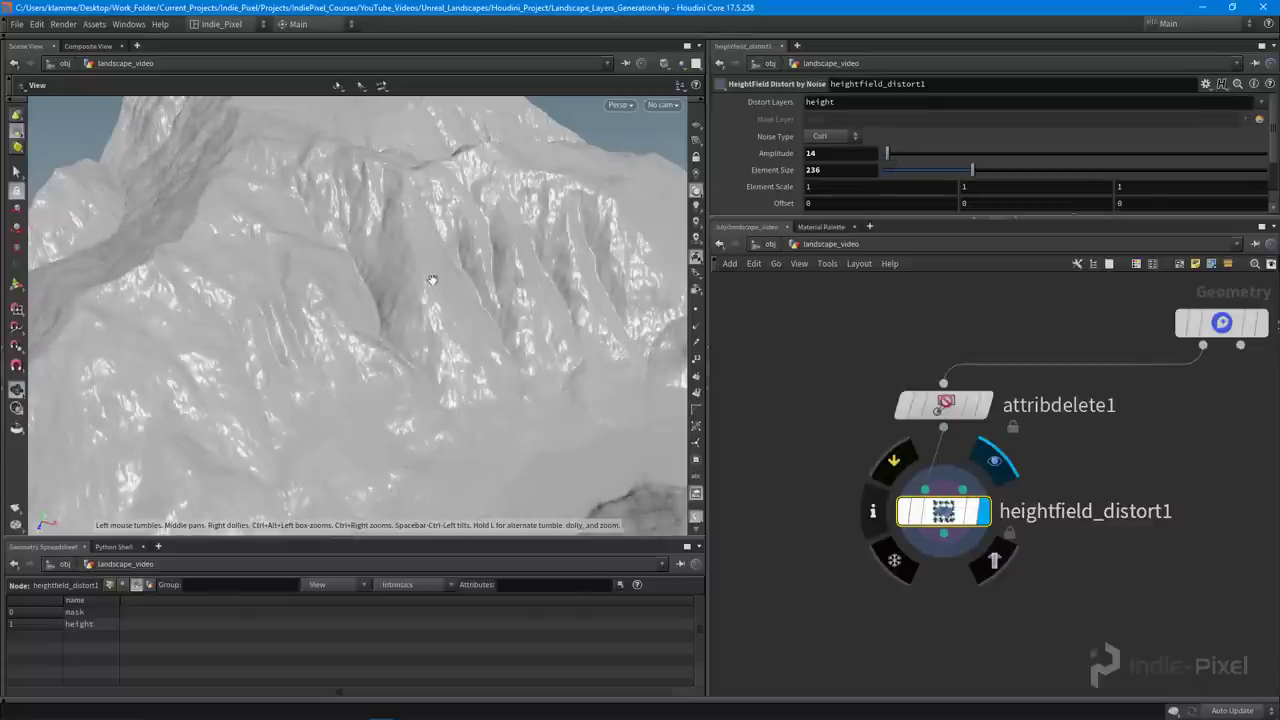
left_click_drag(429, 277, 497, 373)
Enlarge the network editor, move heightfield_distort1 closer to attribdelete1, and move sop_mapbox1 farther out to the side
left_click_drag(1084, 220, 1077, 160)
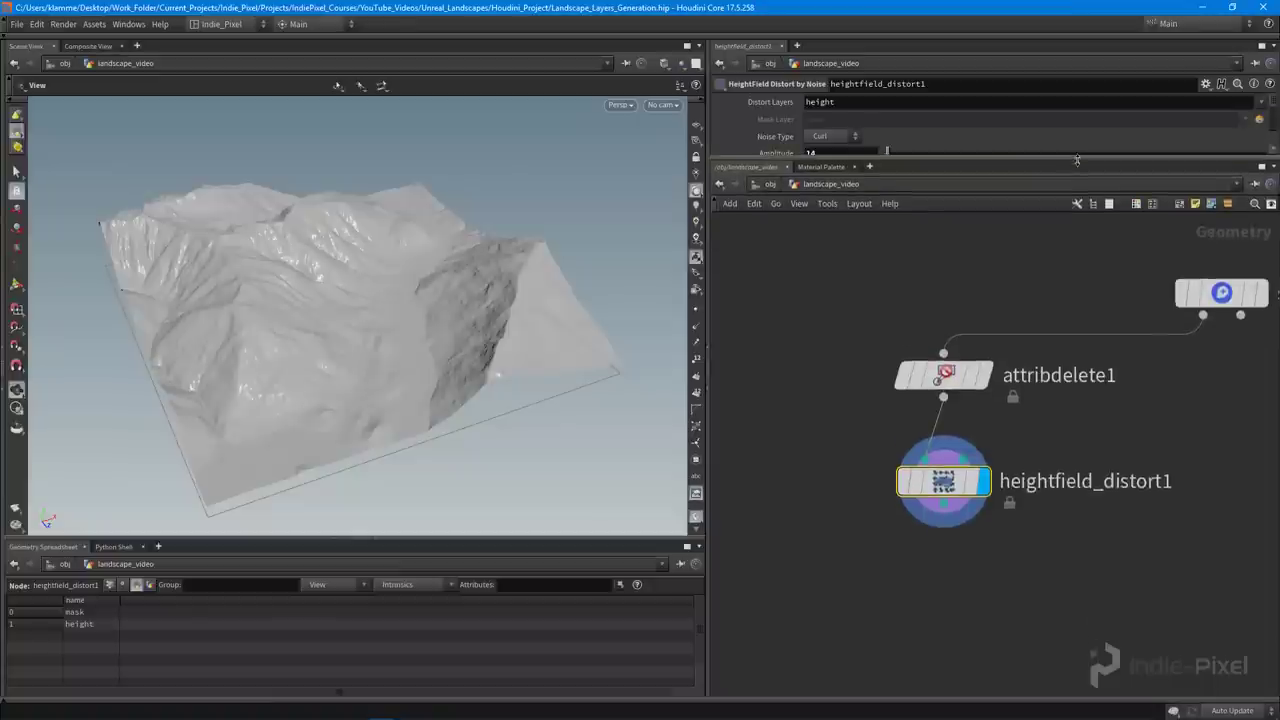
middle_click_drag(1048, 556, 1048, 510)
left_click_drag(946, 422, 946, 412)
middle_click_drag(980, 508, 951, 468)
scroll(954, 469, "down", 3)
left_click_drag(1086, 272, 1143, 270)
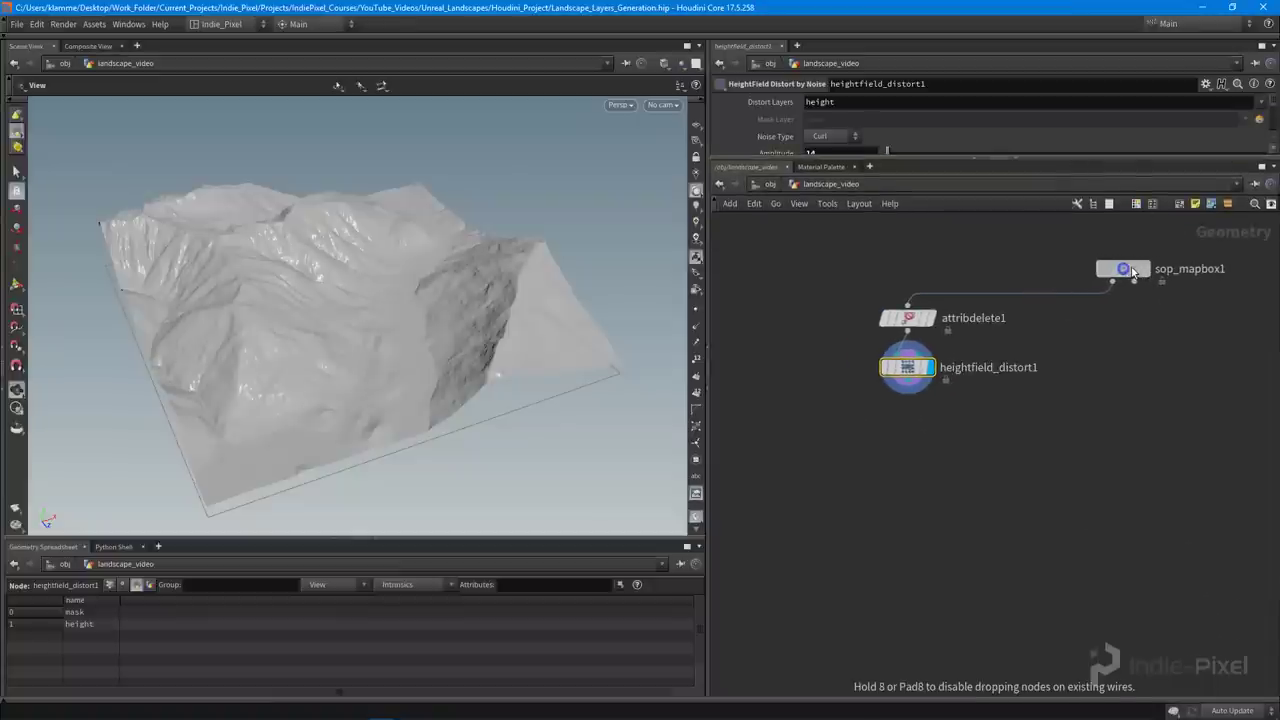
Examine the noise-distorted terrain's slopes, cliff and valley floor from several angles
mouse_move(397, 331)
left_mouse_down()
mouse_move(300, 320)
mouse_move(443, 324)
mouse_move(383, 334)
left_mouse_up()
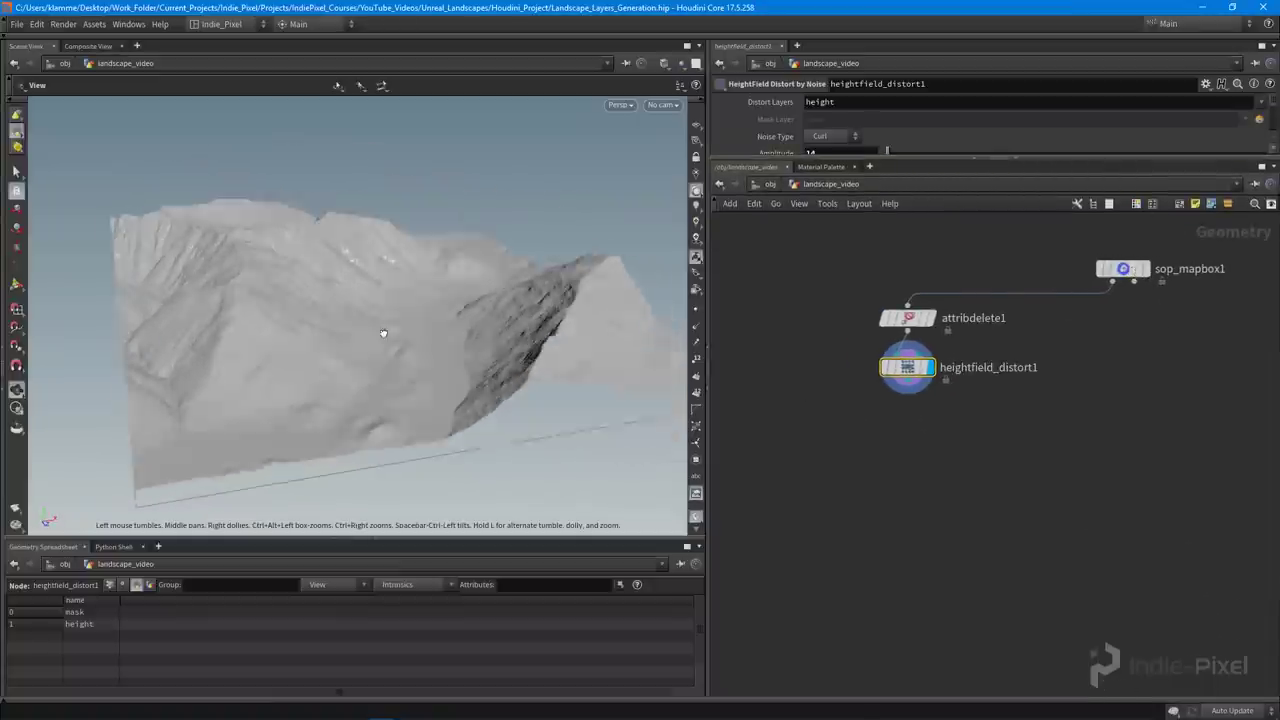
right_click_drag(383, 334, 474, 374)
left_click_drag(474, 374, 334, 334)
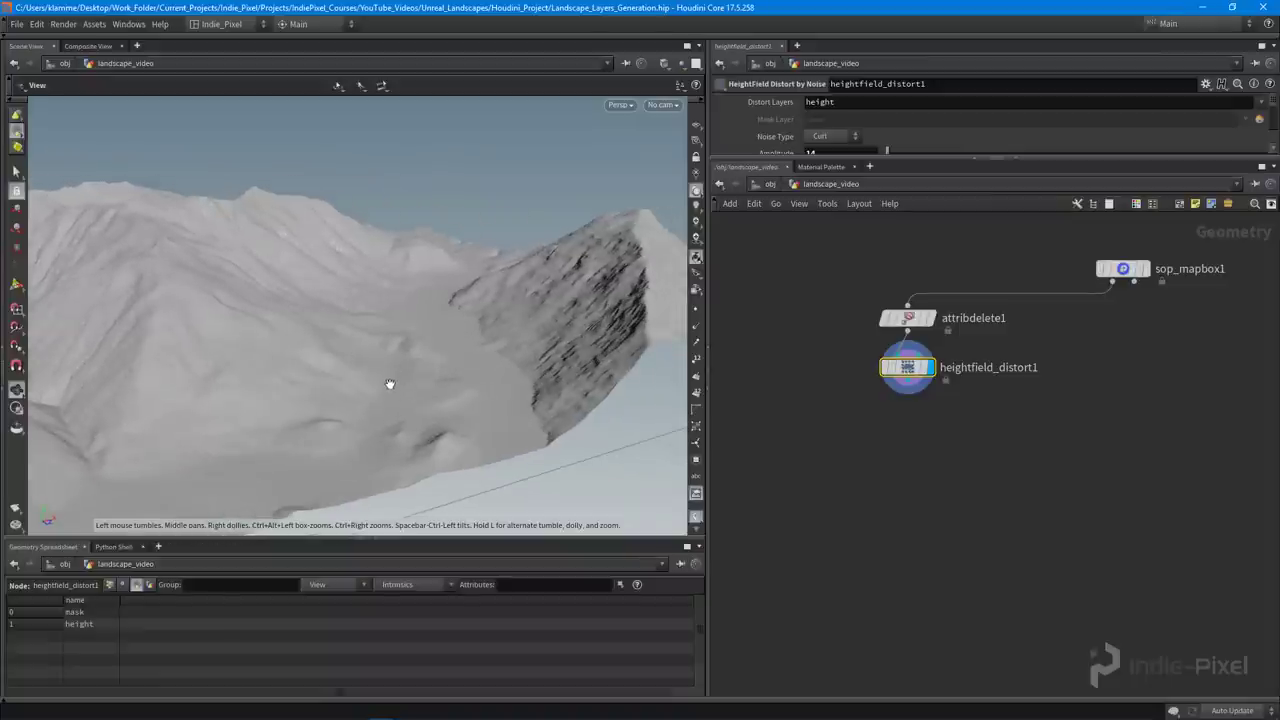
left_click_drag(432, 328, 564, 178)
left_click_drag(465, 396, 500, 228)
left_click_drag(458, 303, 474, 283)
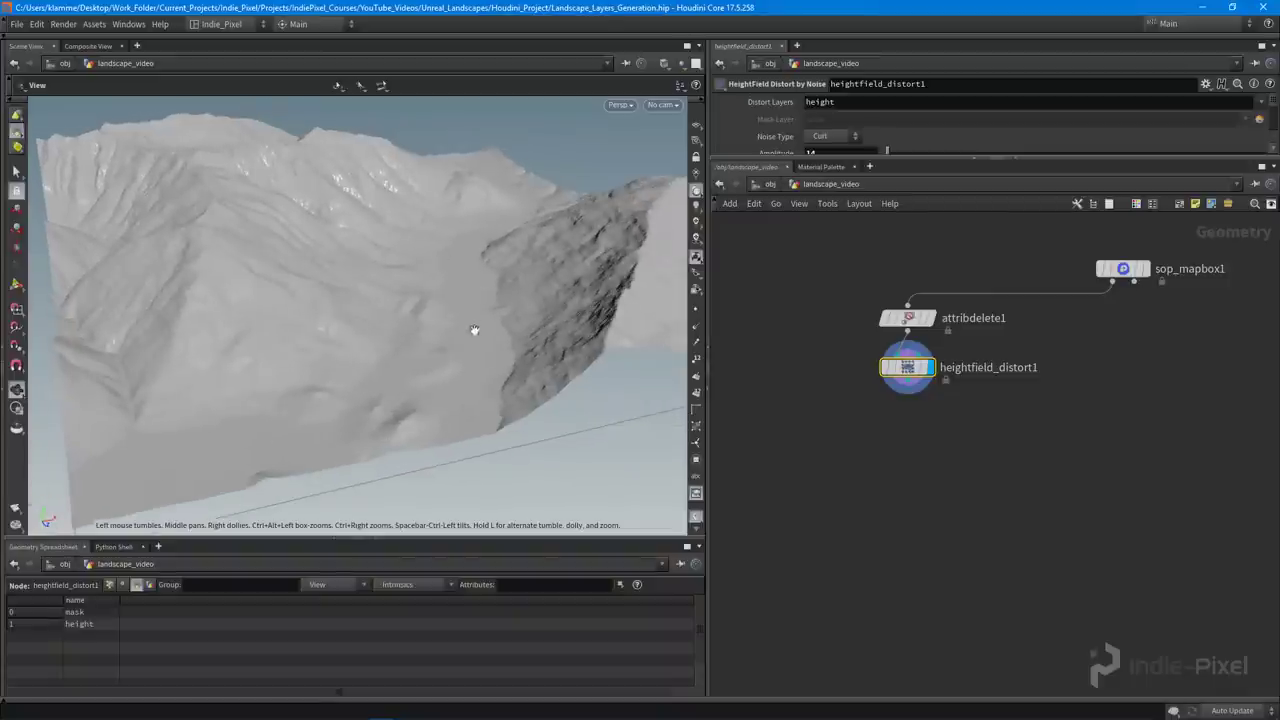
left_click_drag(460, 378, 500, 329)
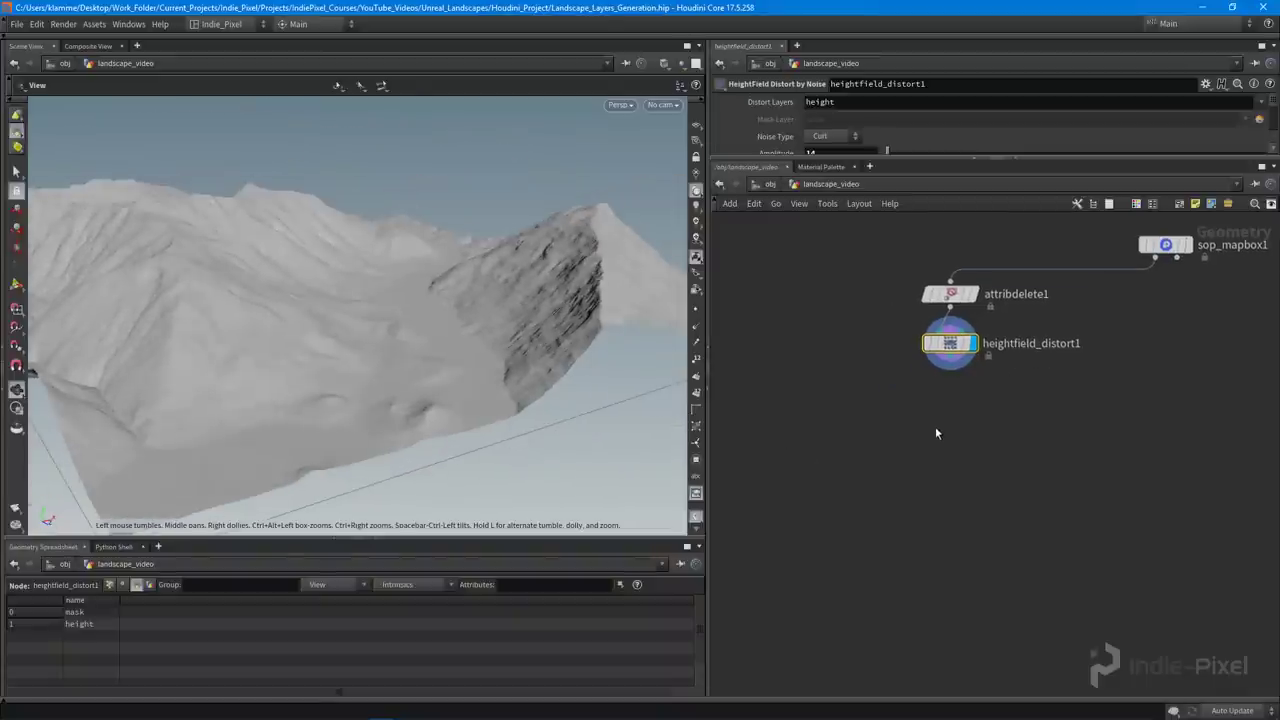
Add a HeightField Mask by Feature node below heightfield_distort1 and rename it hills
key("Tab")
type("feat")
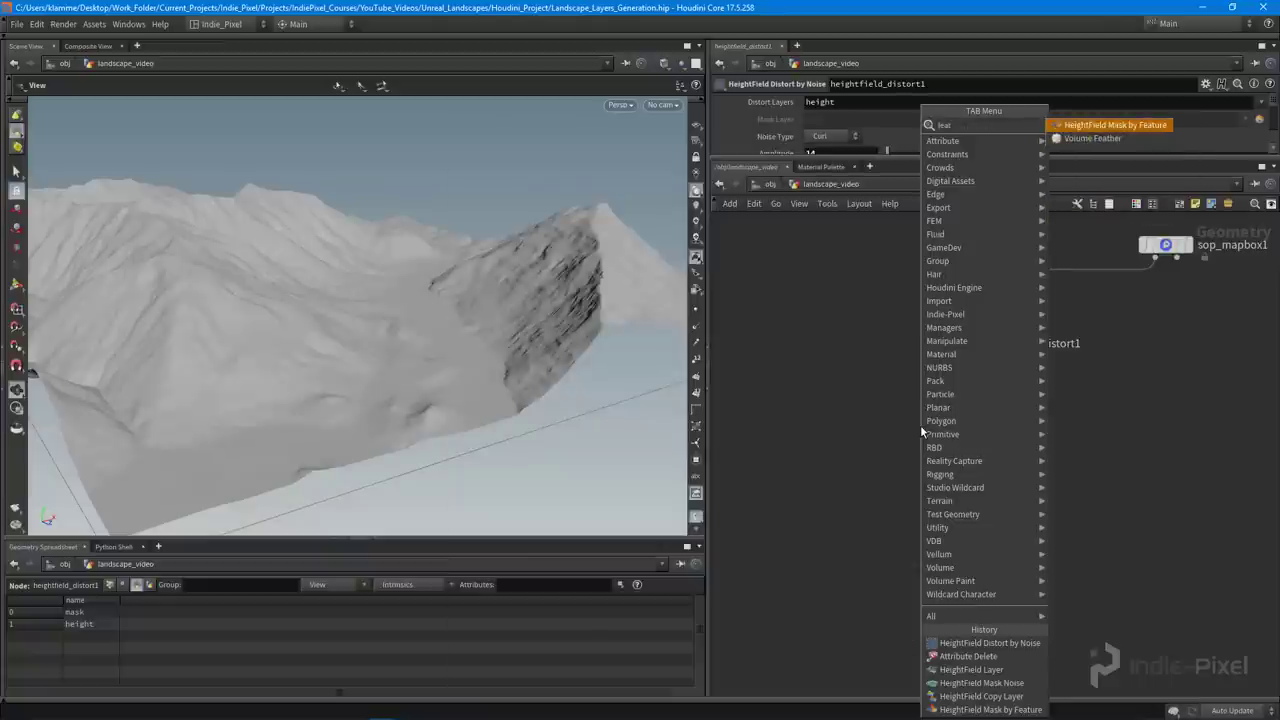
left_click(1075, 127)
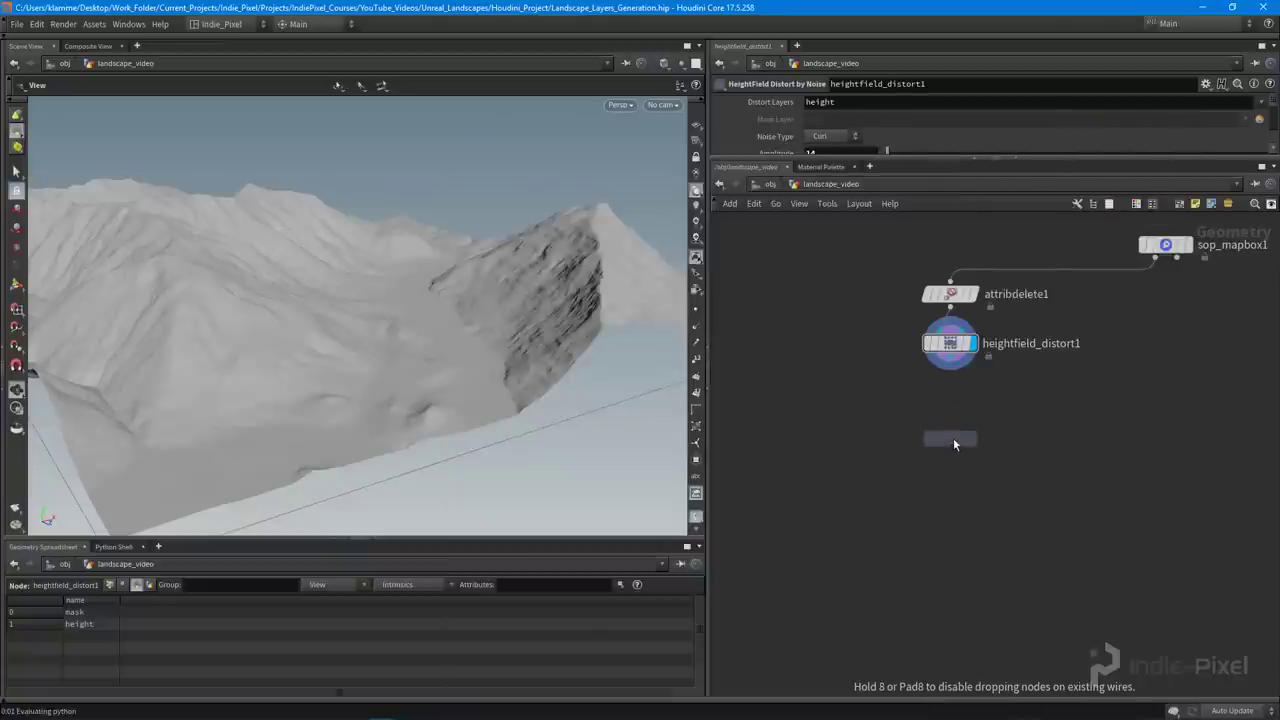
left_click(951, 438)
double_click(1036, 442)
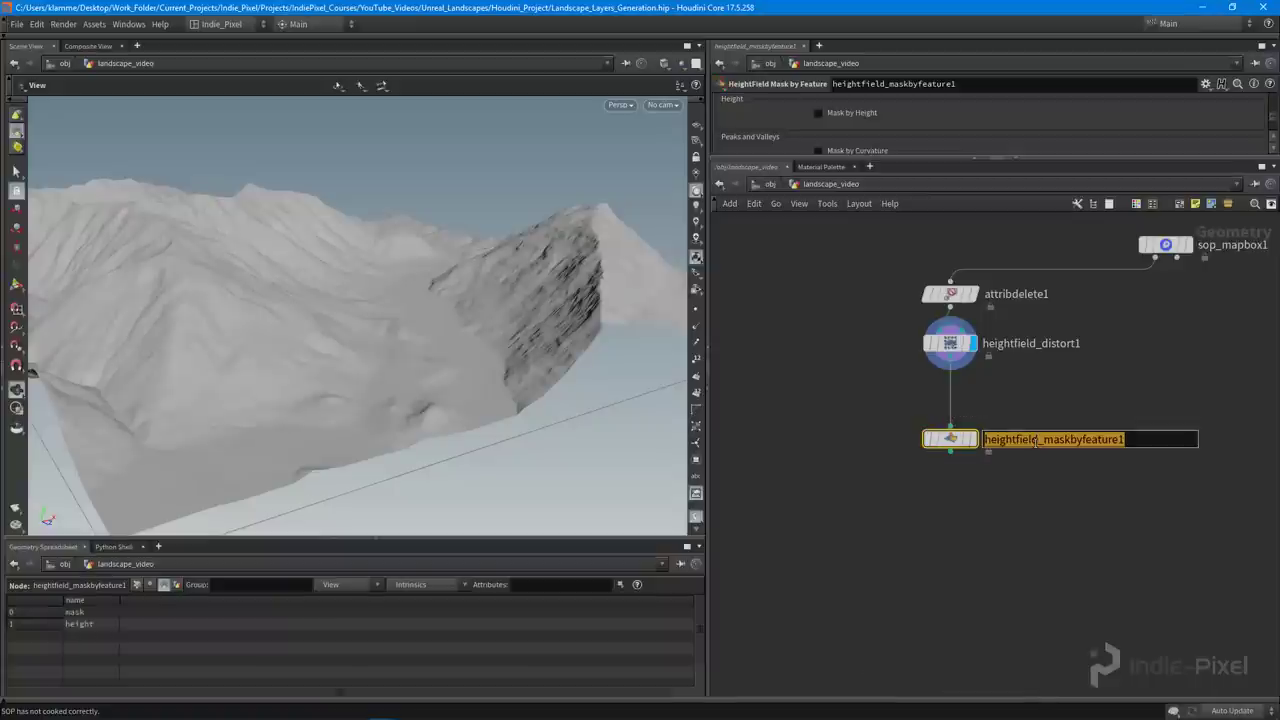
type("hills")
key("Return")
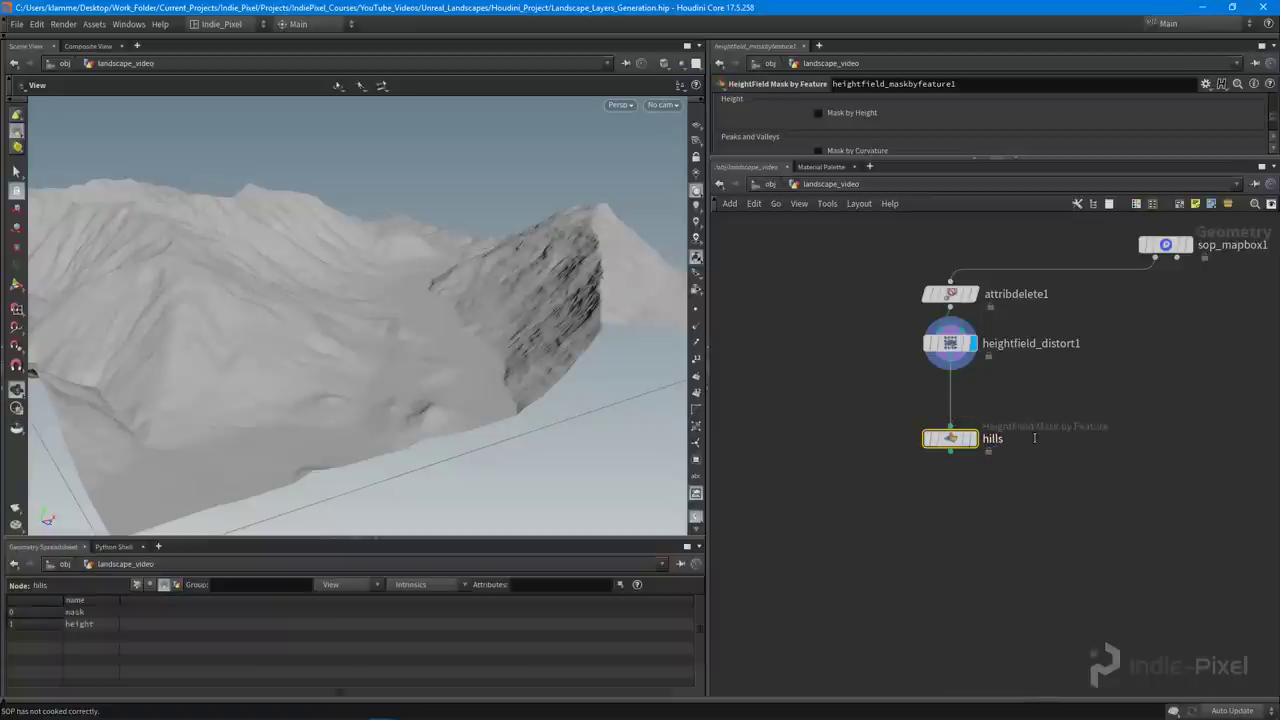
Display the hills node's mask on the terrain and enlarge the parameter area to show all its masking options
middle_click_drag(990, 473, 980, 471)
scroll(968, 457, "up", 3)
left_click(958, 426)
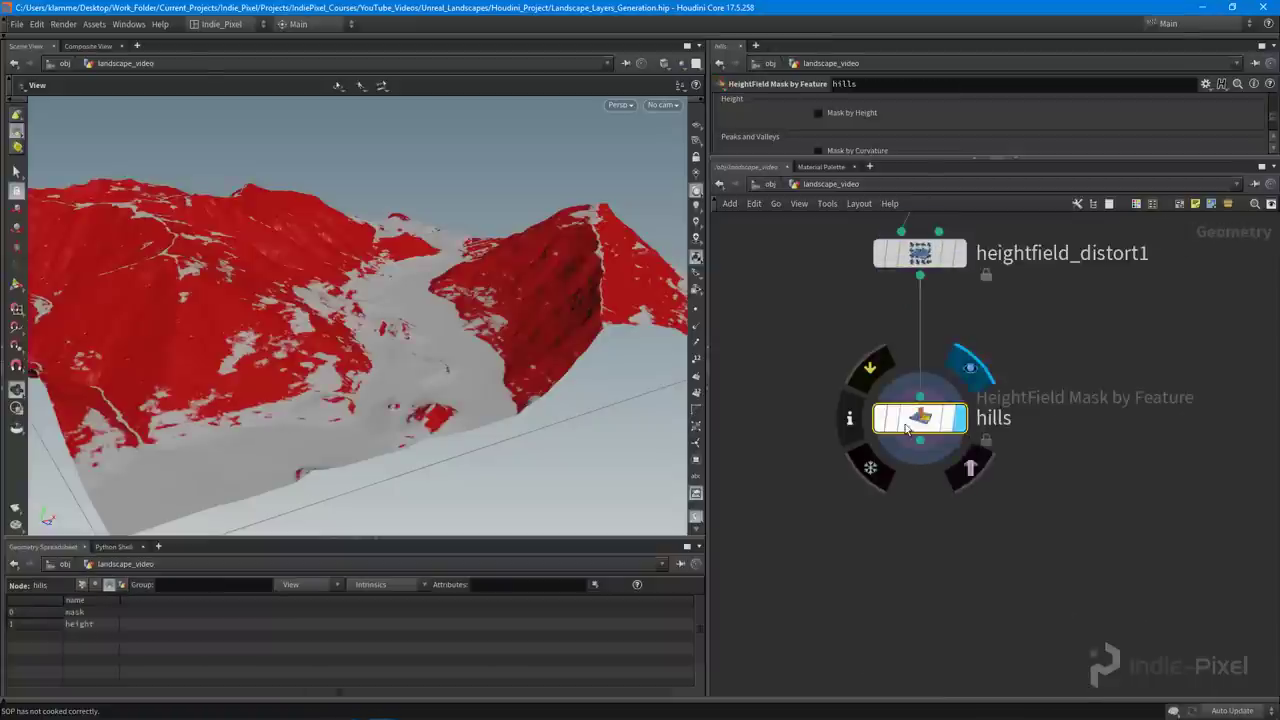
left_click_drag(470, 360, 420, 400)
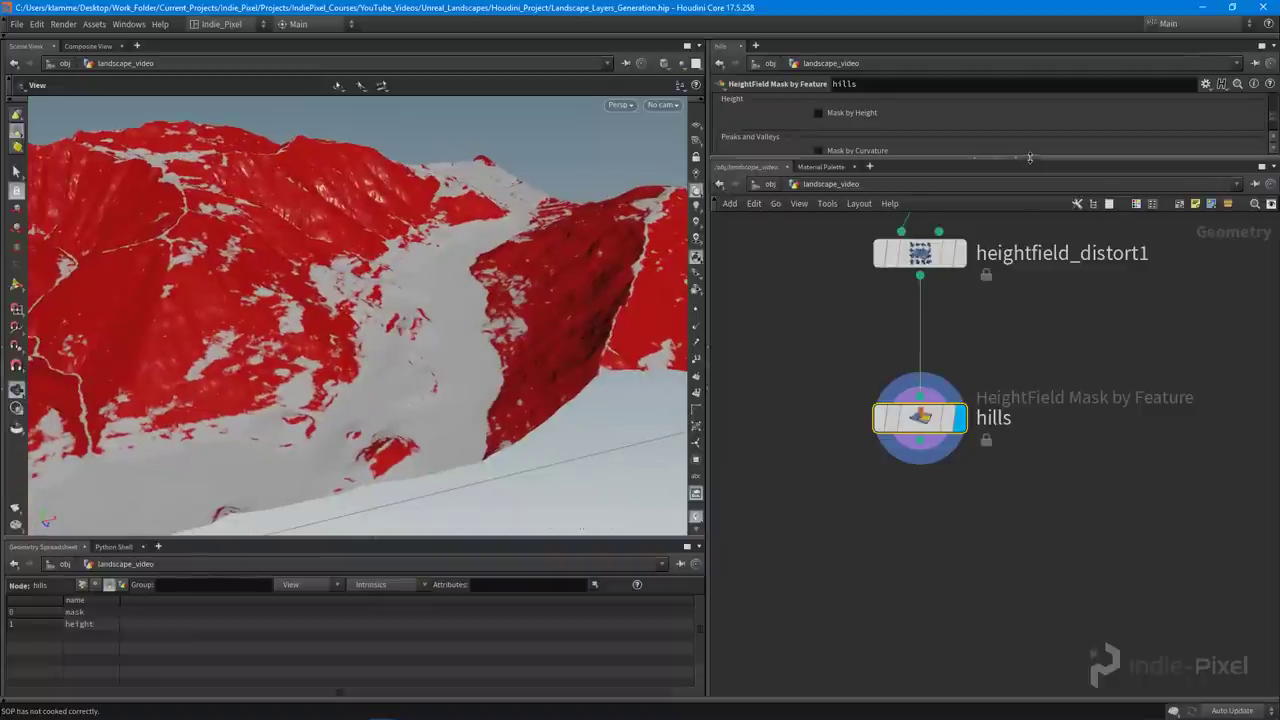
left_click_drag(1030, 157, 1030, 447)
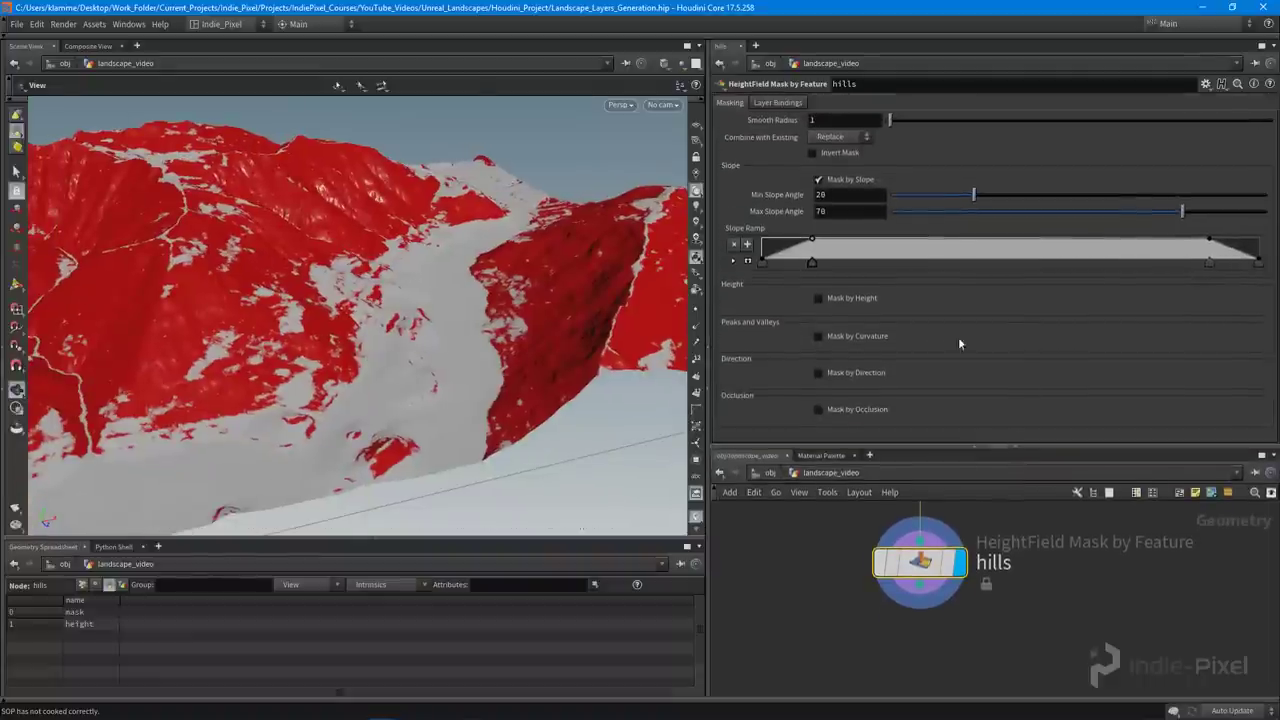
left_click_drag(450, 340, 340, 363)
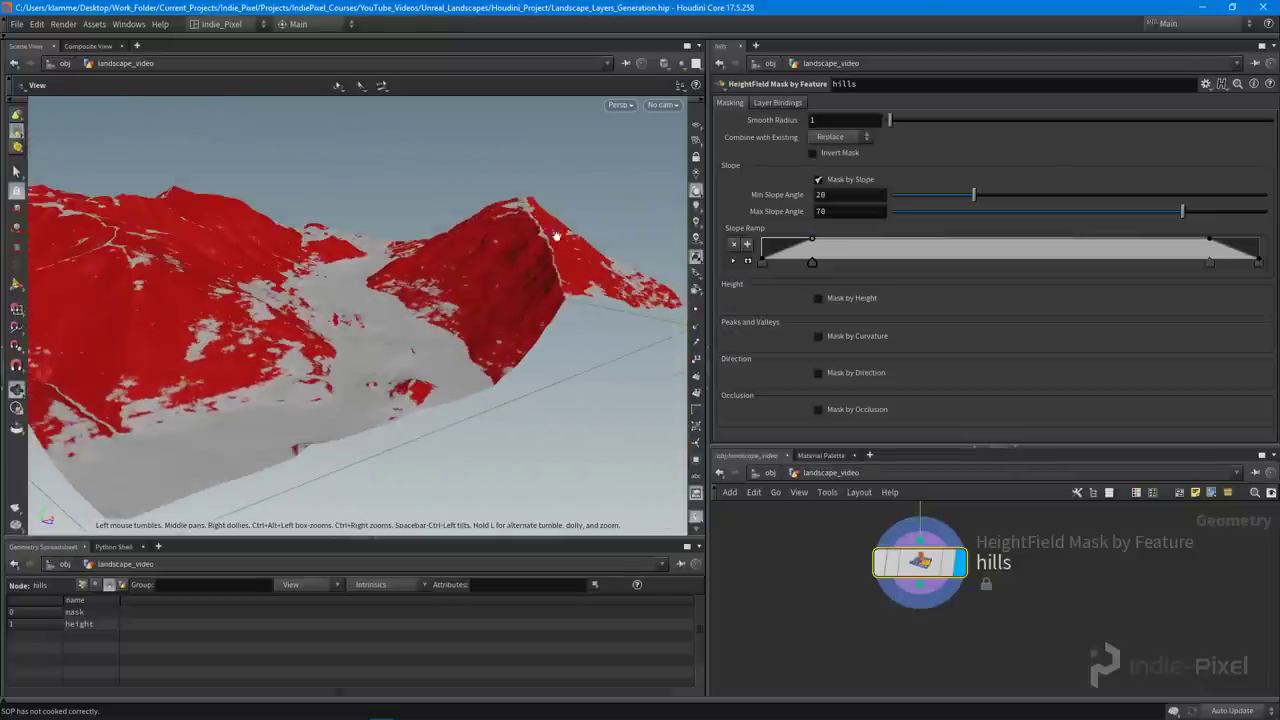
left_click_drag(260, 298, 333, 301)
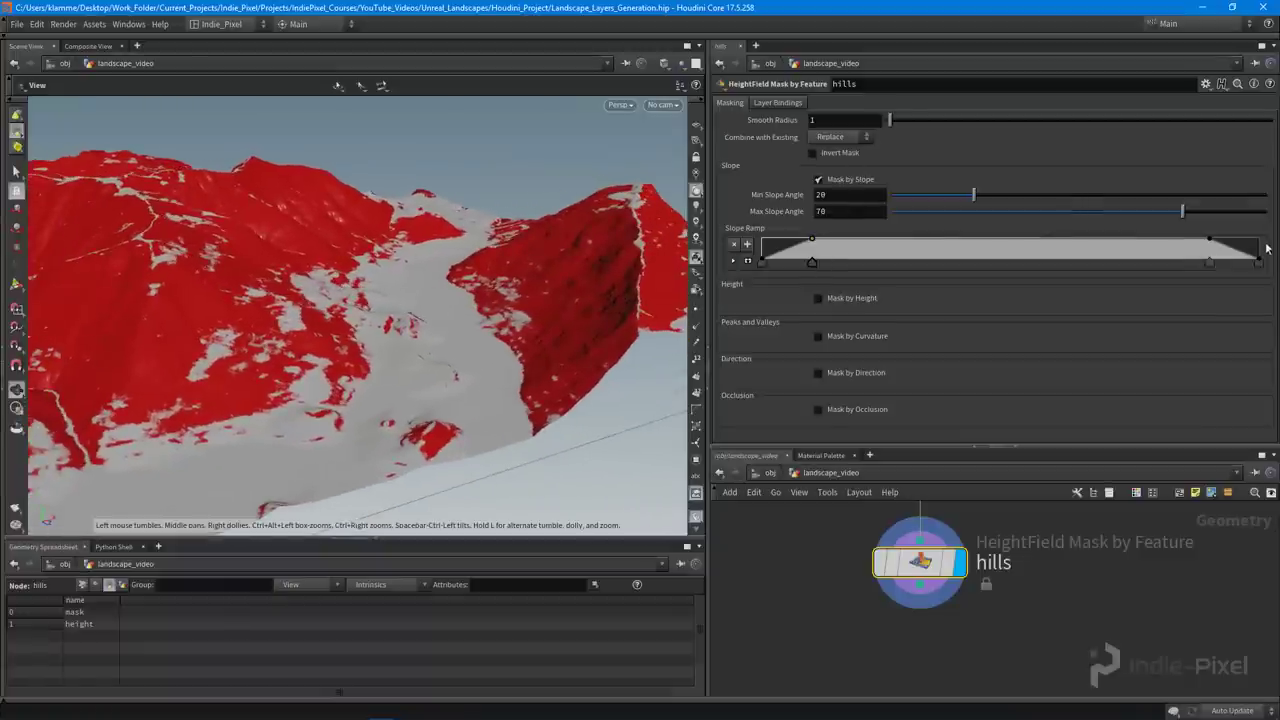
Remove the falloff at the high end of the hills slope ramp and set the max slope angle to 90
left_click_drag(1258, 262, 1258, 318)
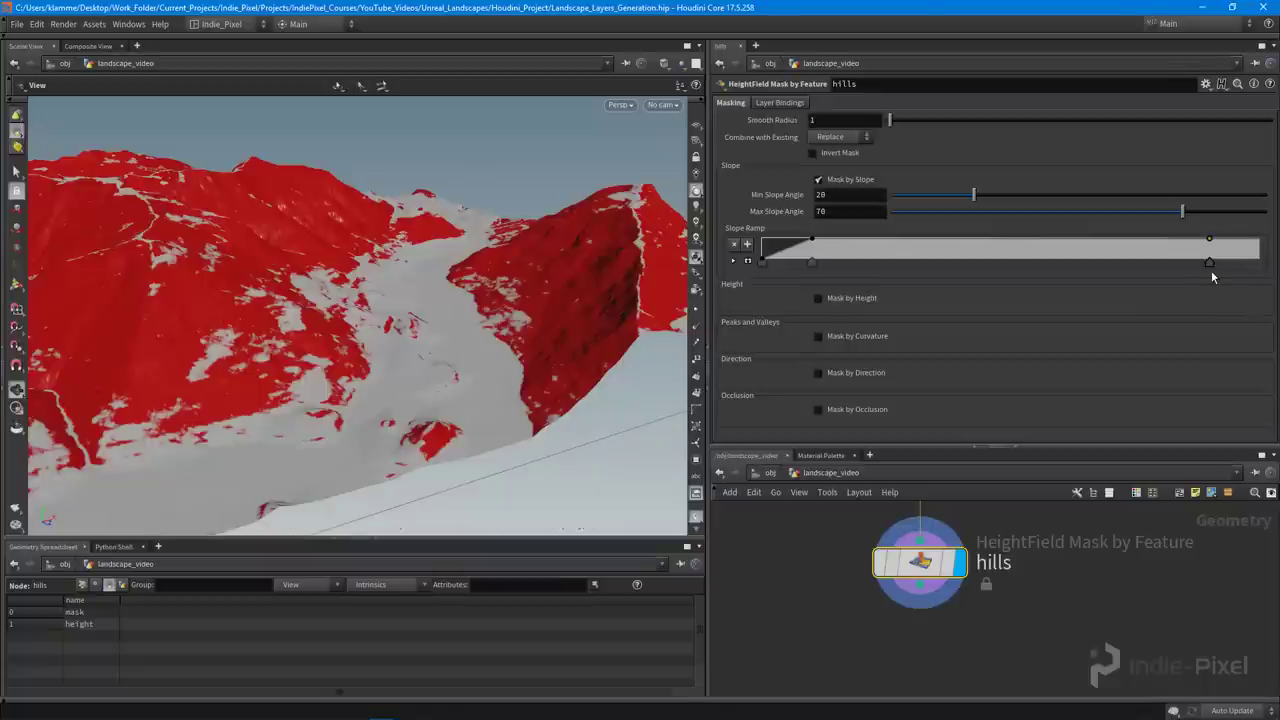
left_click_drag(1209, 264, 1274, 270)
left_click_drag(1244, 213, 1270, 212)
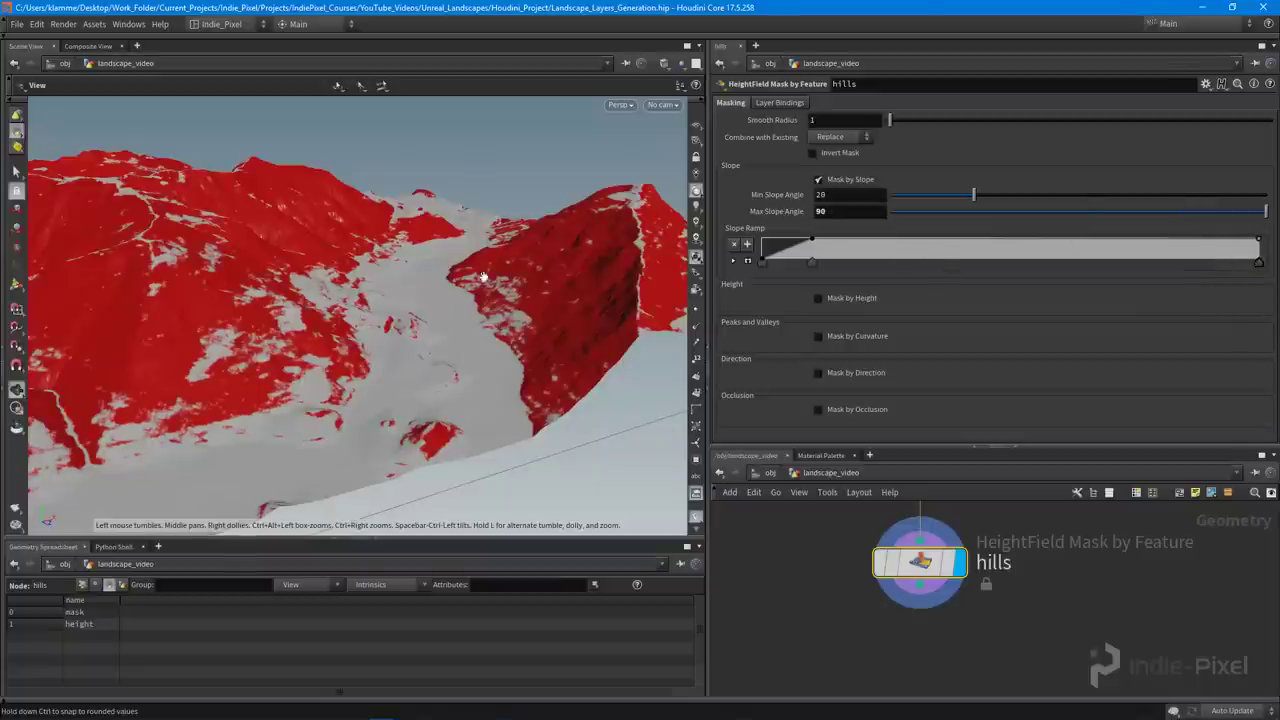
Set the min slope angle of the hills mask to 4
left_click_drag(973, 195, 899, 199)
double_click(863, 196)
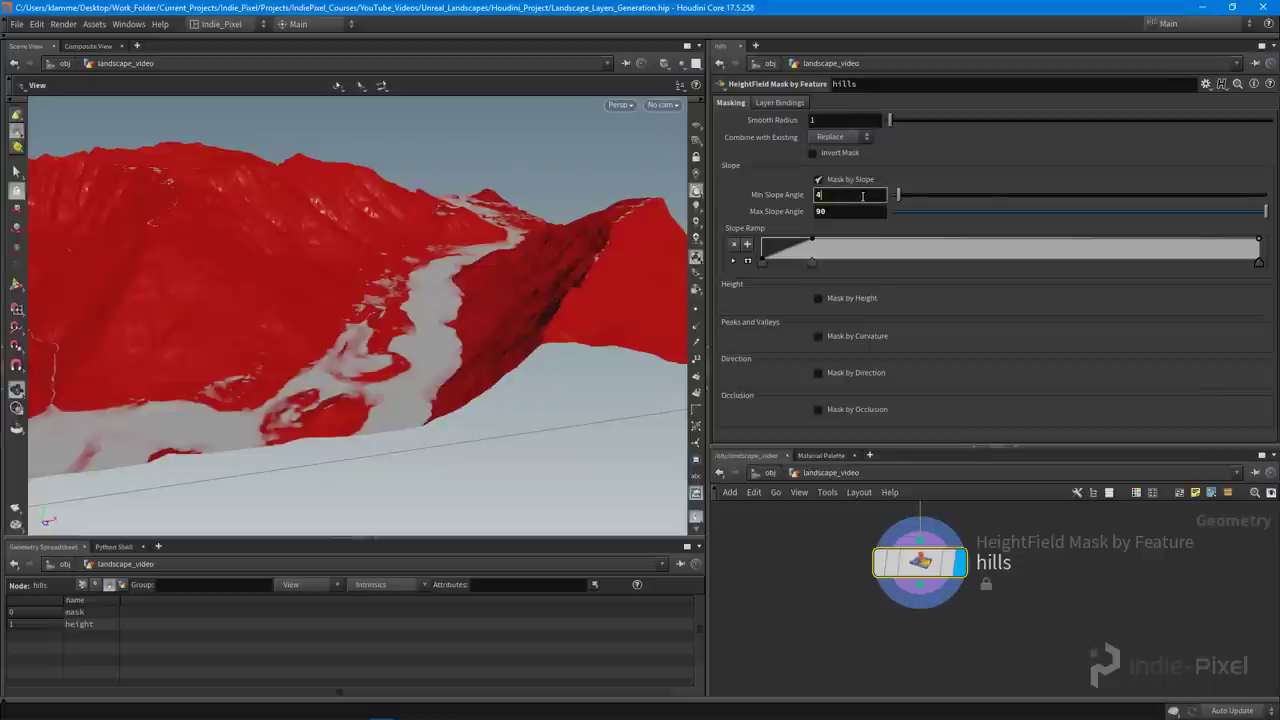
type("45")
key("BackSpace")
key("Return")
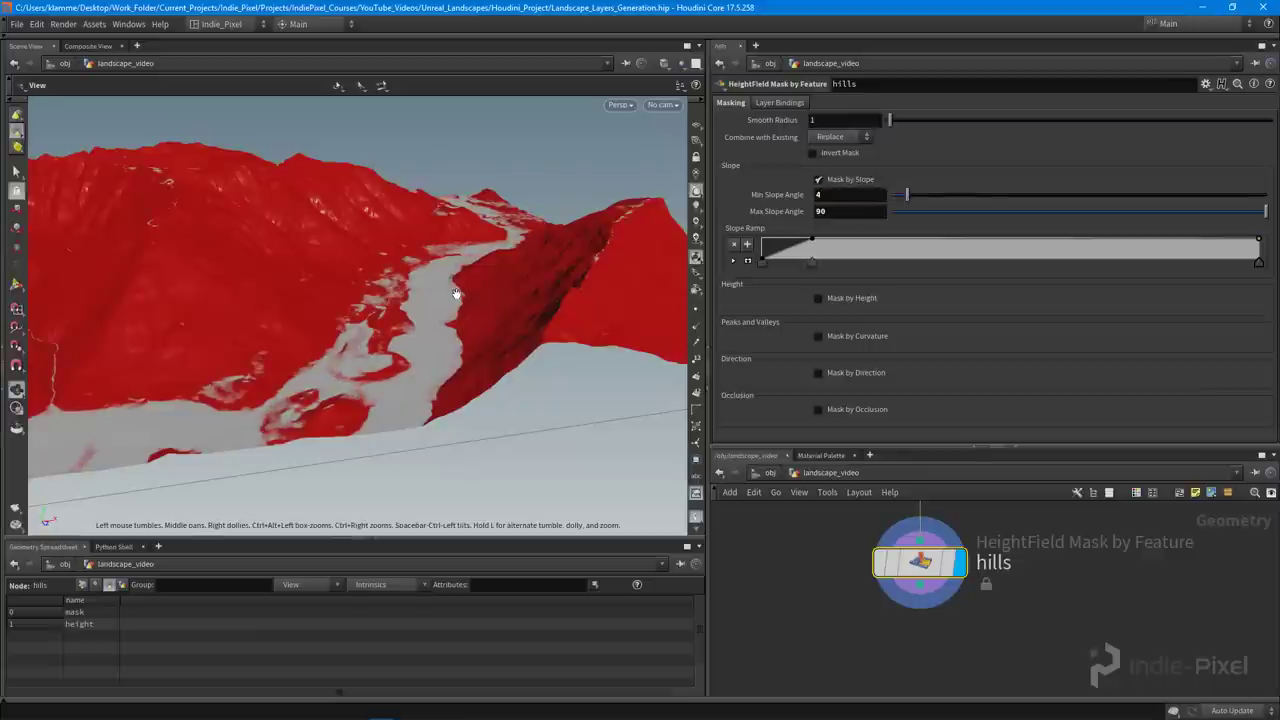
Inspect the hills mask's coverage over the slopes, ridges and riverbed from several angles and up close
scroll(277, 244, "down", 1)
left_click_drag(276, 244, 474, 260)
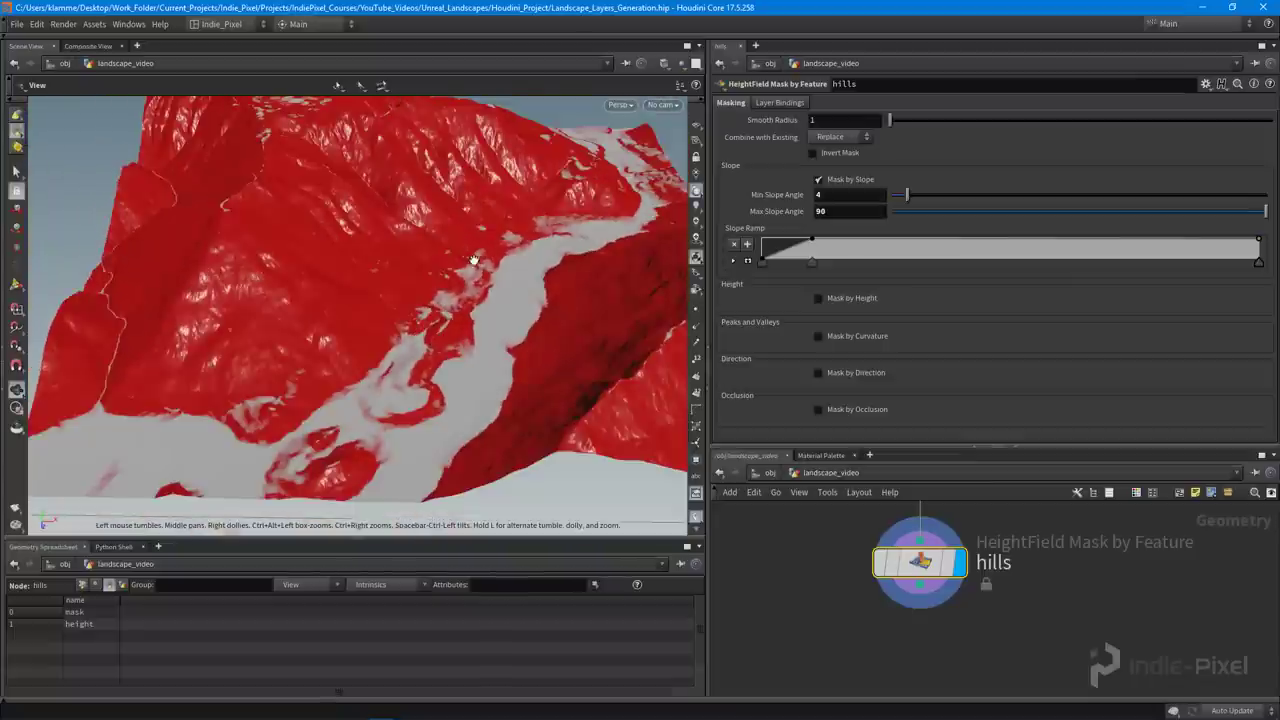
left_click_drag(327, 459, 239, 171)
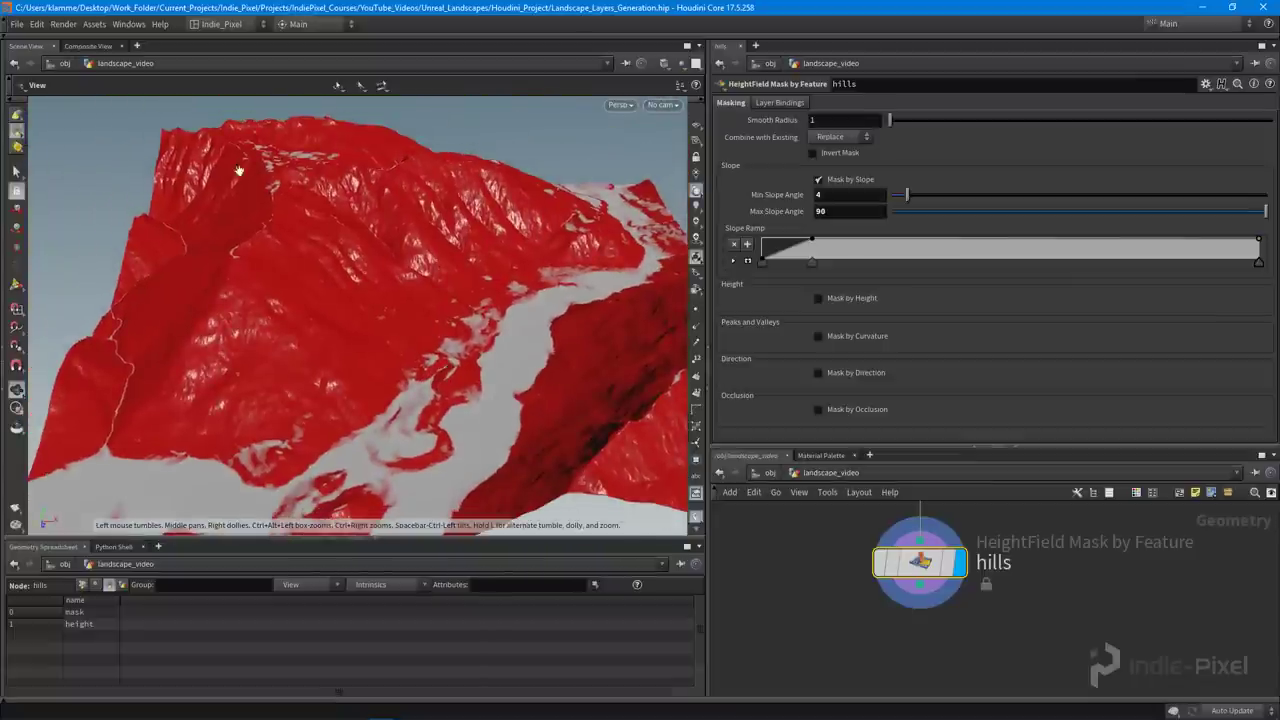
left_click_drag(396, 377, 445, 430)
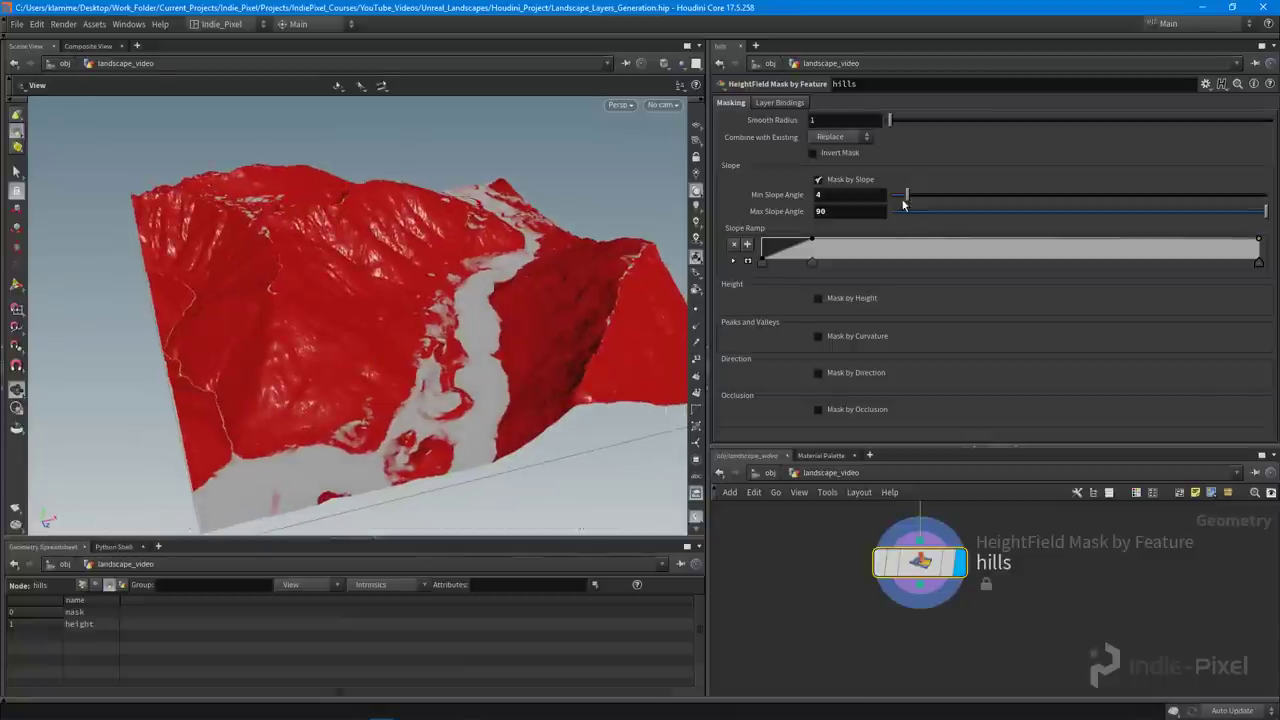
left_click_drag(398, 272, 450, 312)
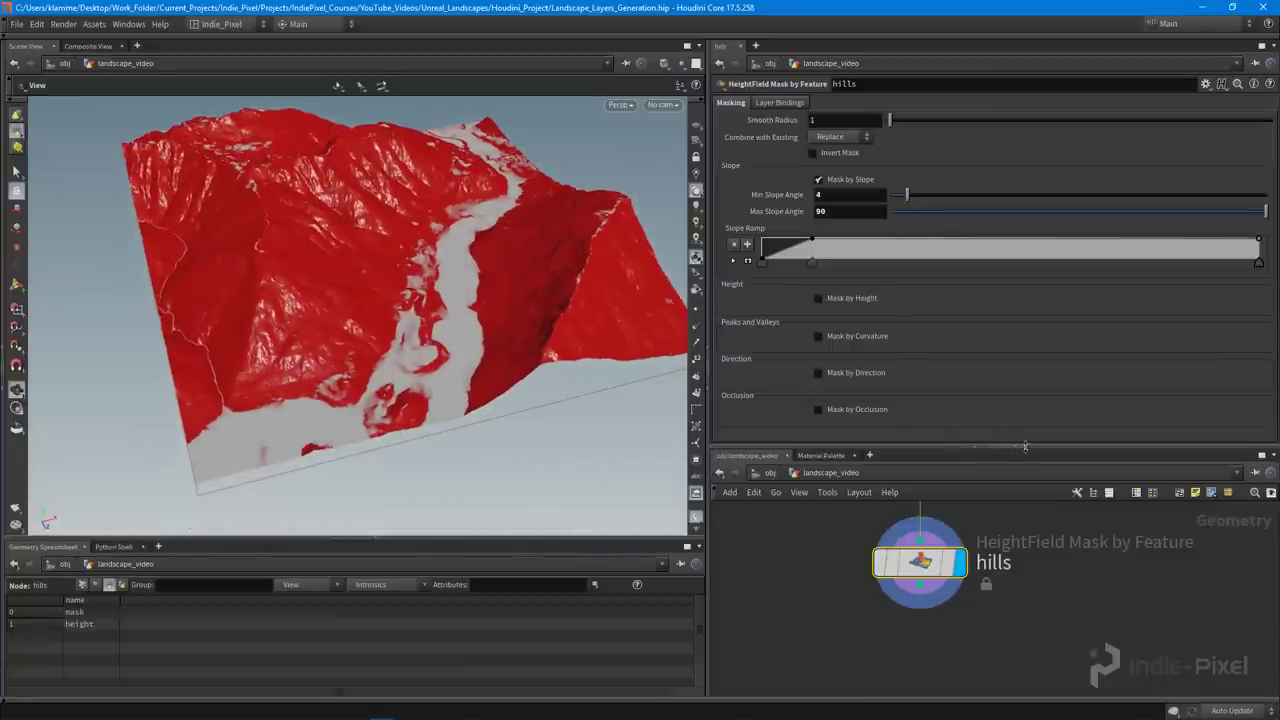
left_click_drag(1026, 446, 1020, 326)
left_click_drag(468, 258, 554, 311)
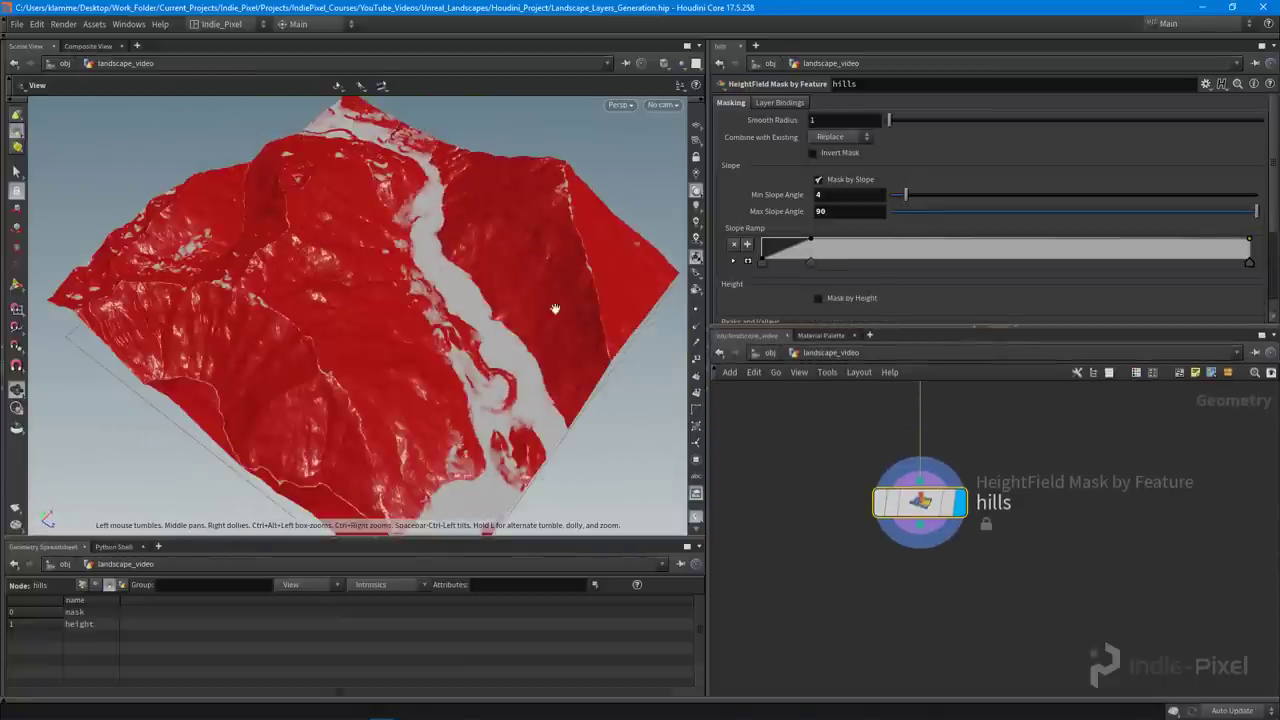
middle_click_drag(281, 360, 307, 354)
right_click_drag(307, 354, 440, 363)
left_click_drag(440, 363, 398, 155)
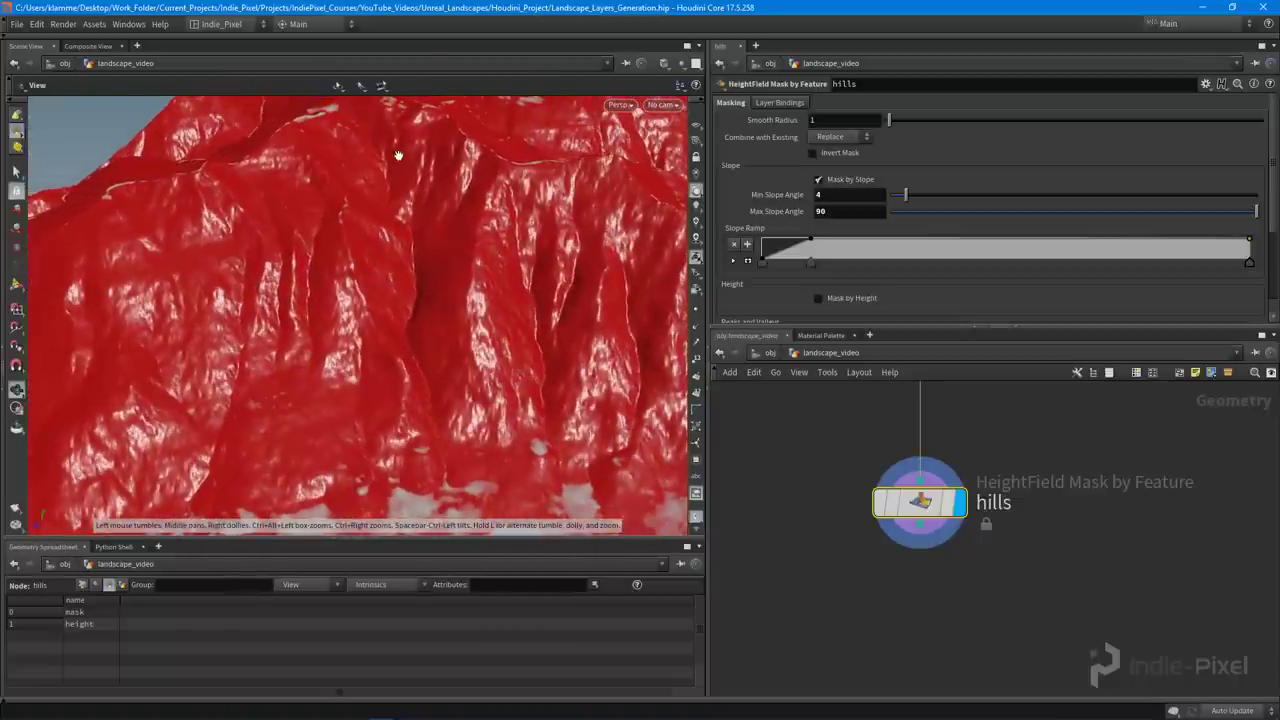
left_click_drag(461, 403, 394, 254)
left_click_drag(494, 405, 382, 332)
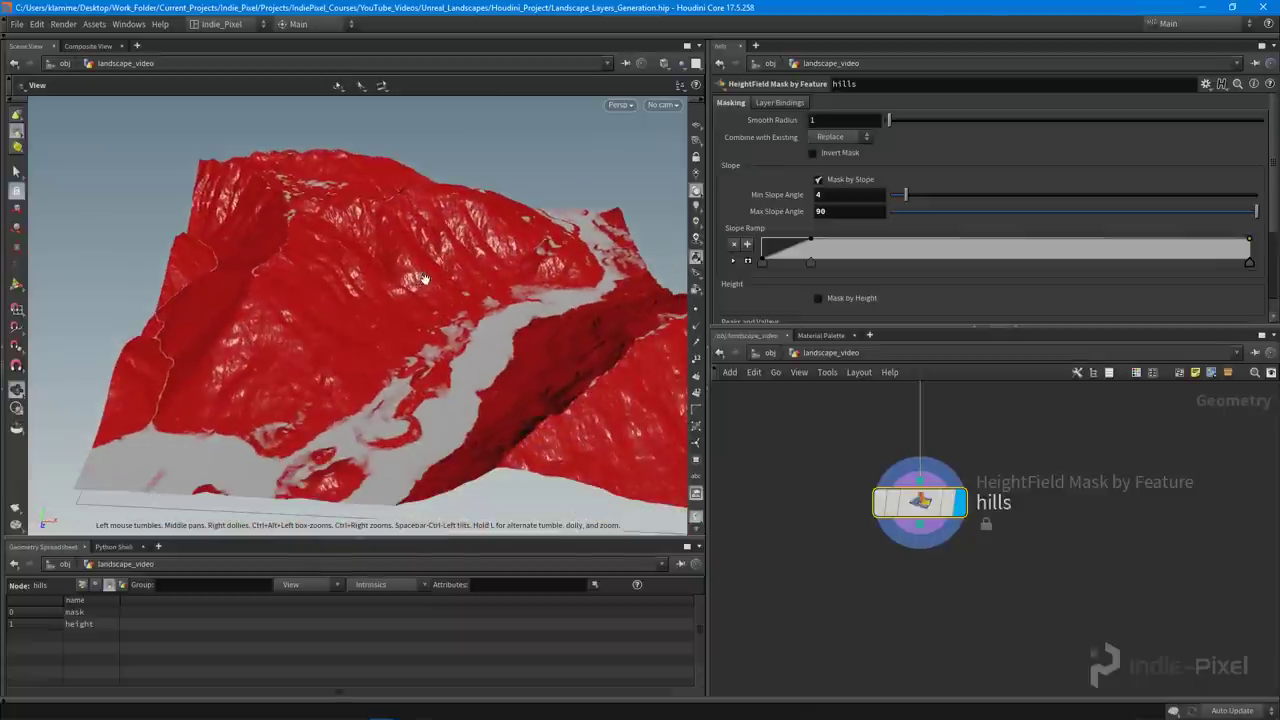
Add a HeightField Mask by Feature node below the hills node and display its mask on the terrain
middle_click_drag(1033, 542, 1045, 466)
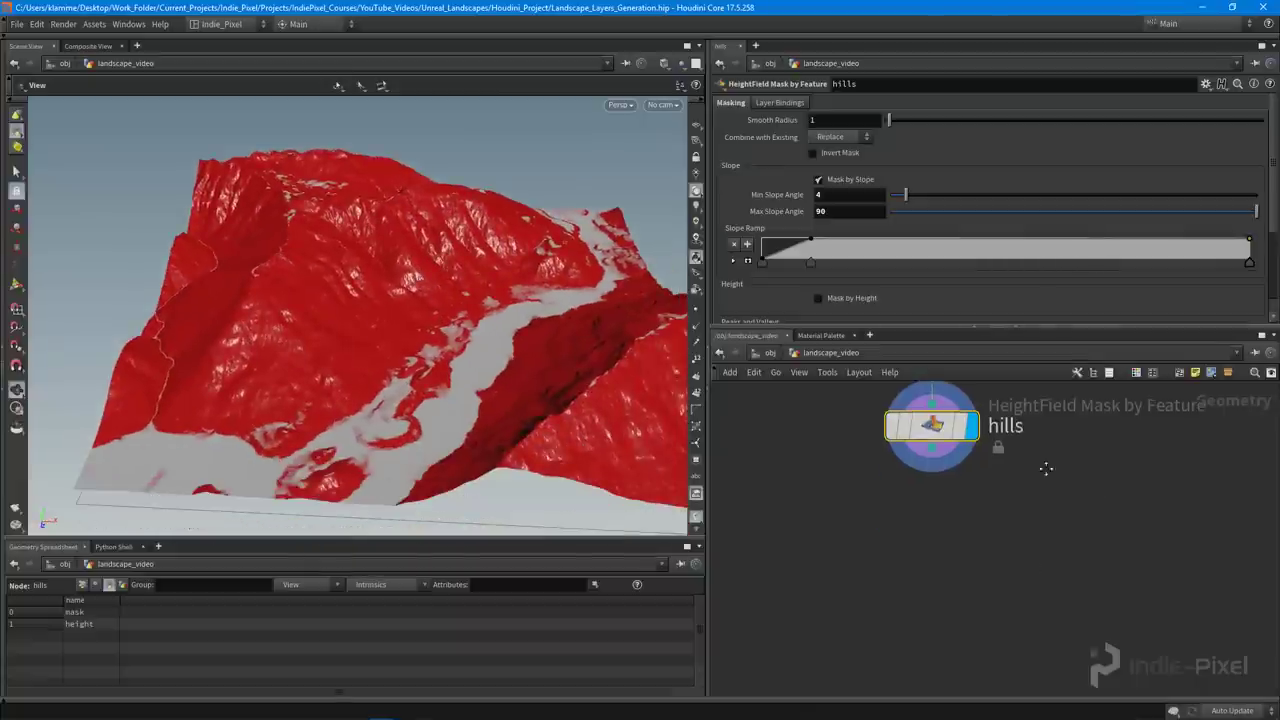
key("Tab")
type("feature")
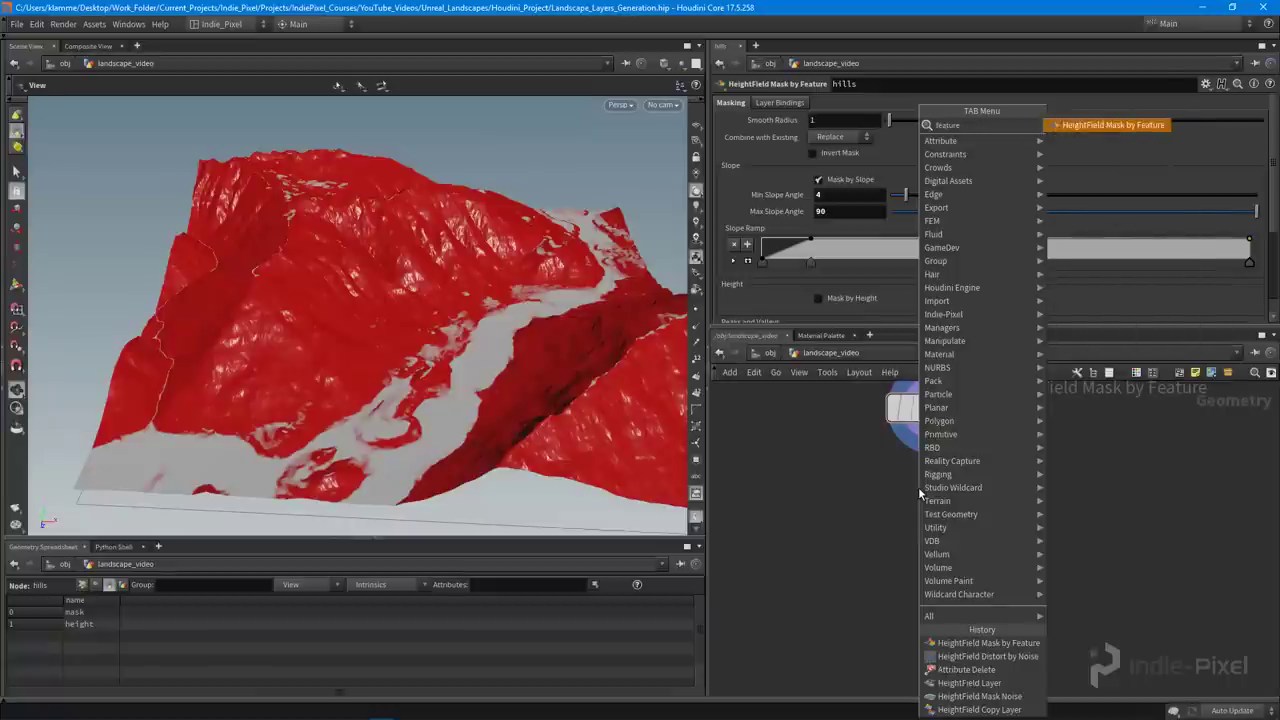
key("Return")
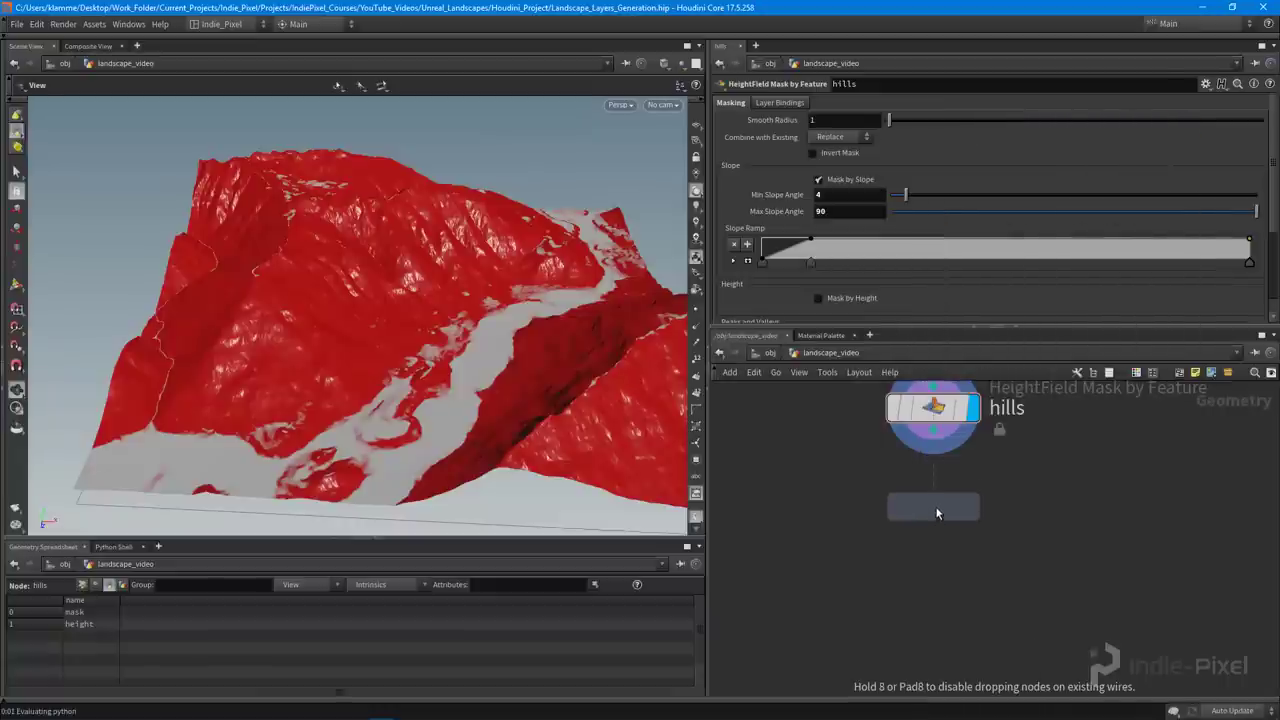
left_click(922, 510)
left_click(933, 486)
left_click(978, 515)
left_click(973, 509)
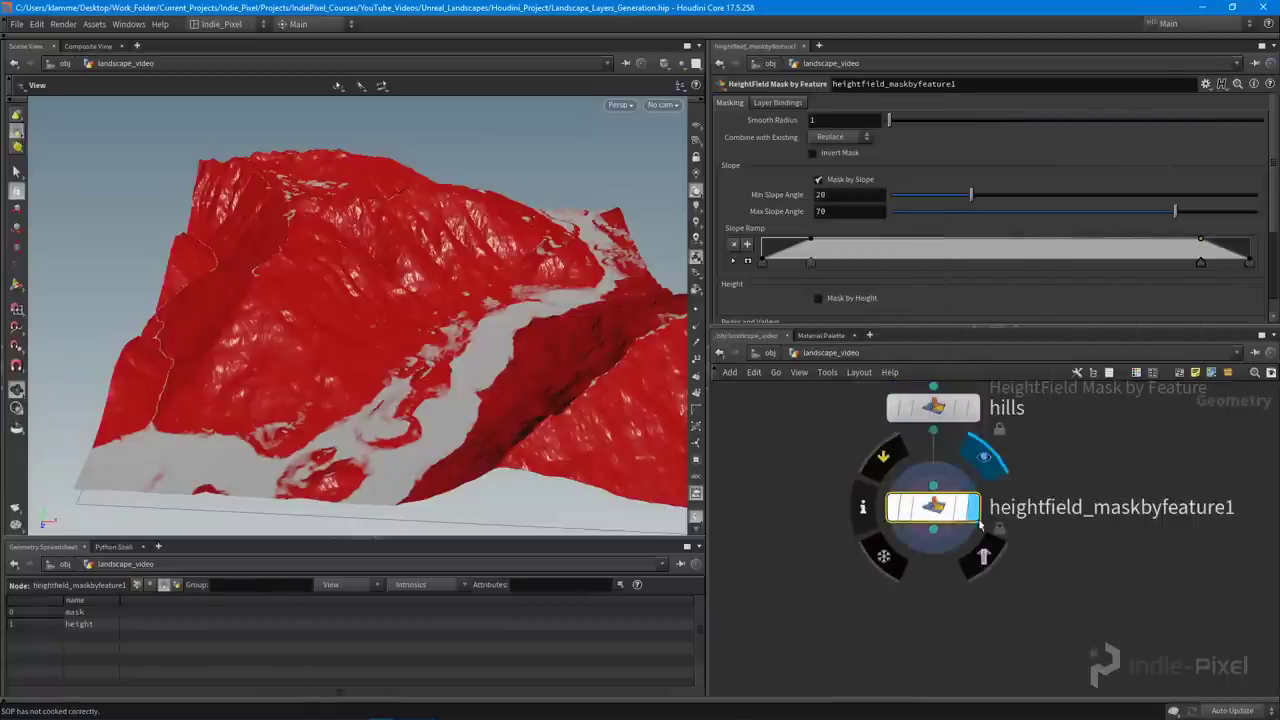
middle_click_drag(977, 522, 970, 549)
left_click_drag(397, 431, 430, 475)
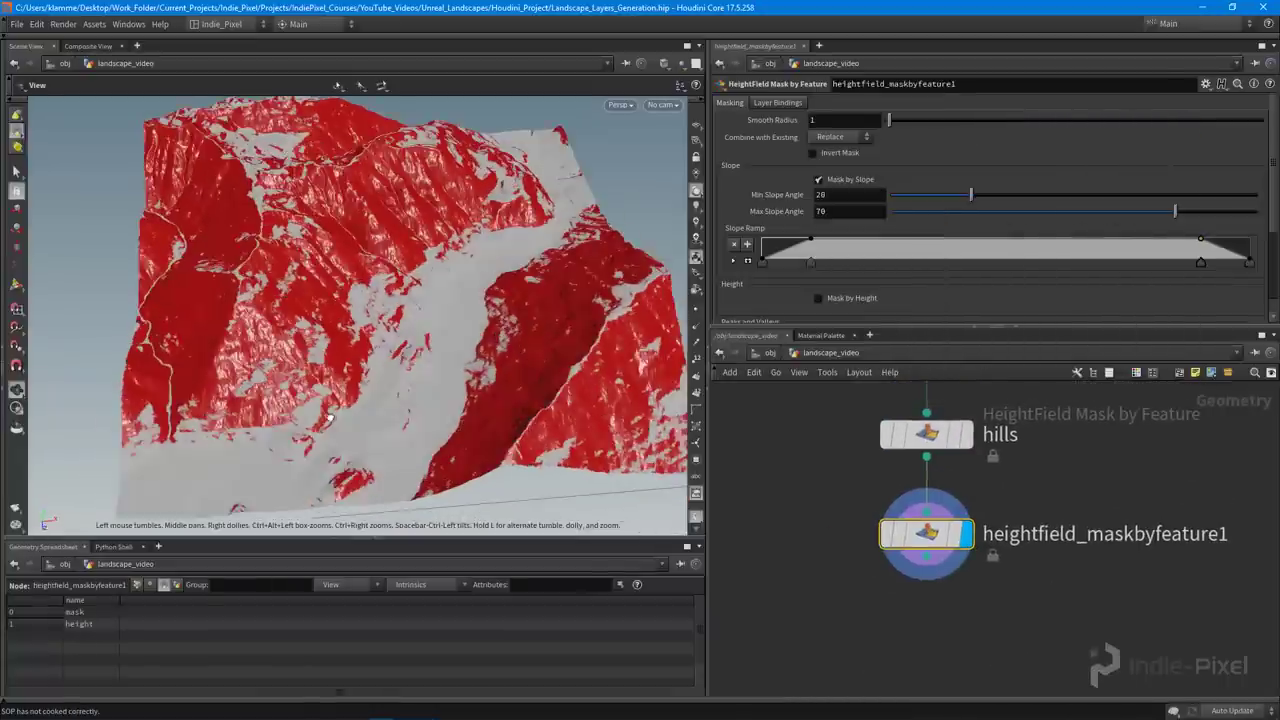
Switch the new mask from slope to curvature masking and set its max curvature to .5
left_click(850, 181)
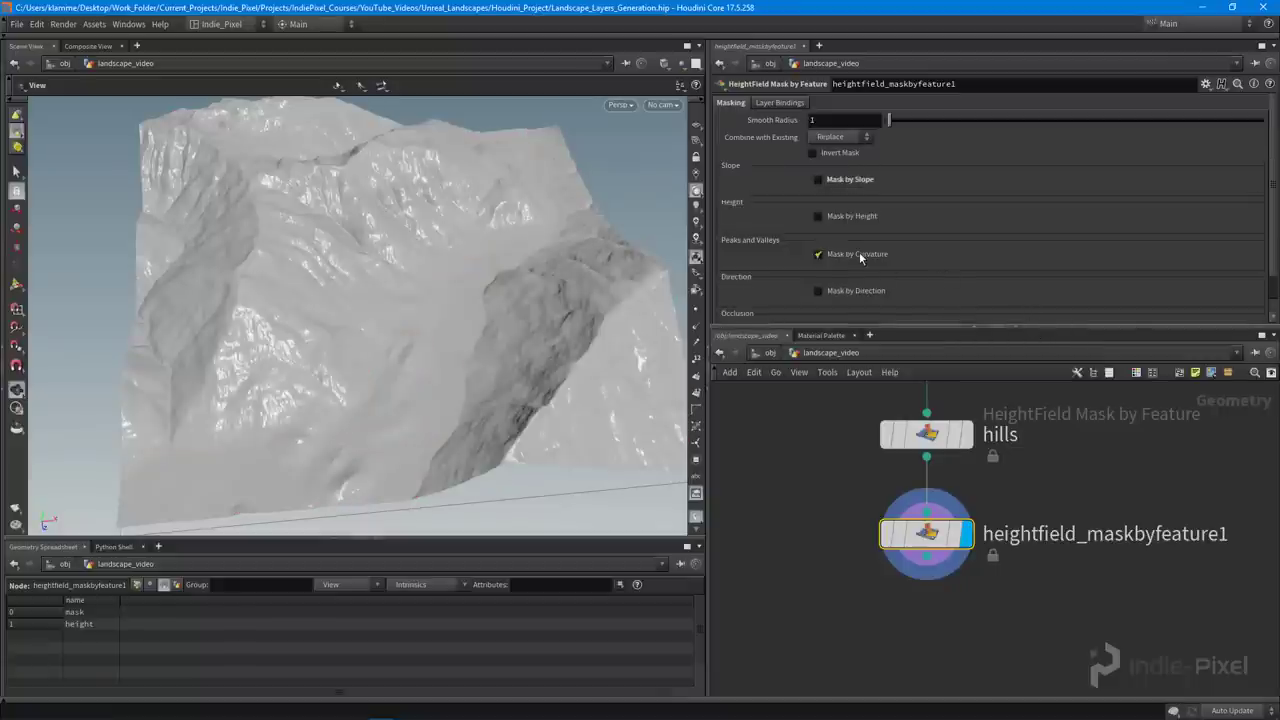
left_click_drag(471, 300, 440, 370)
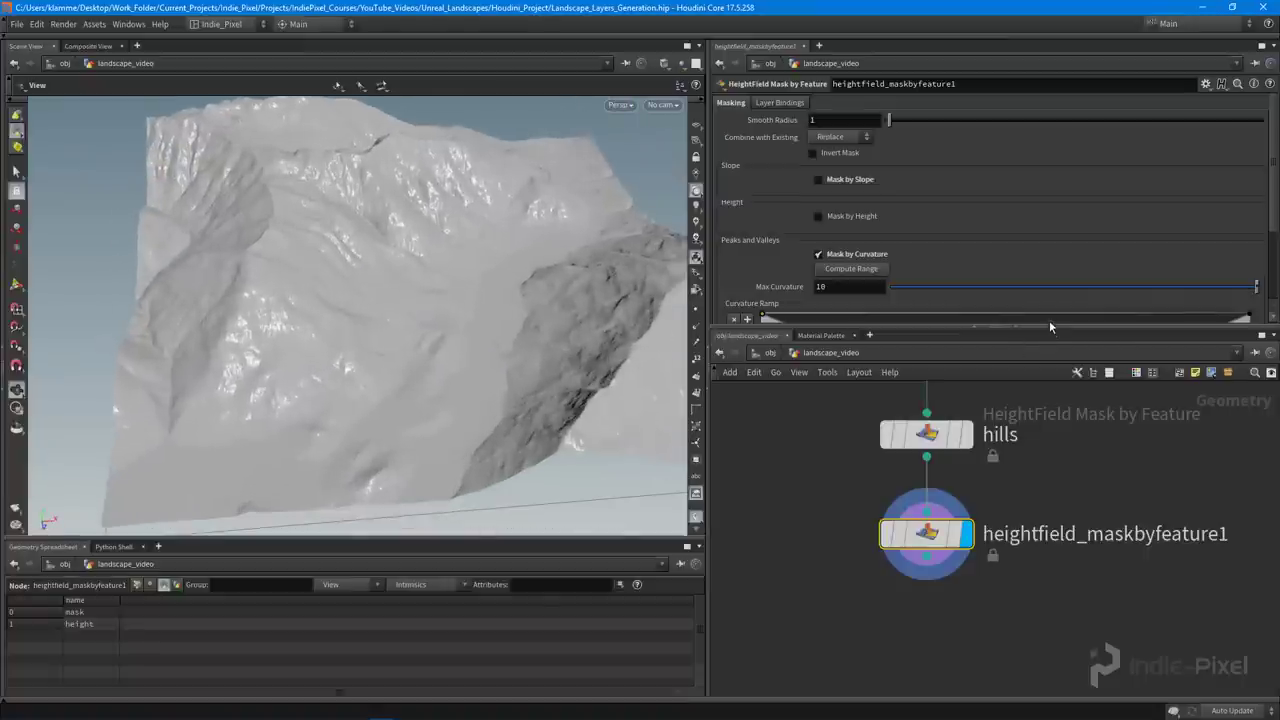
left_click_drag(1050, 325, 1050, 424)
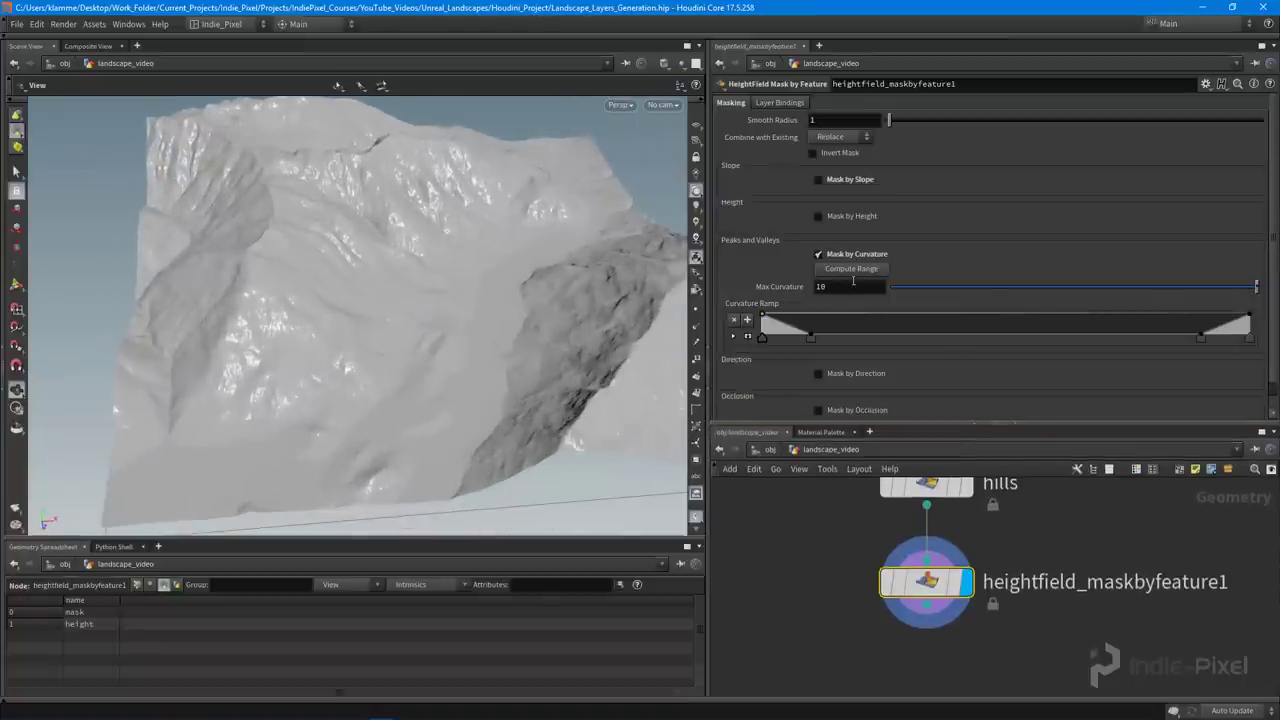
left_click(850, 286)
type(".5")
key("Return")
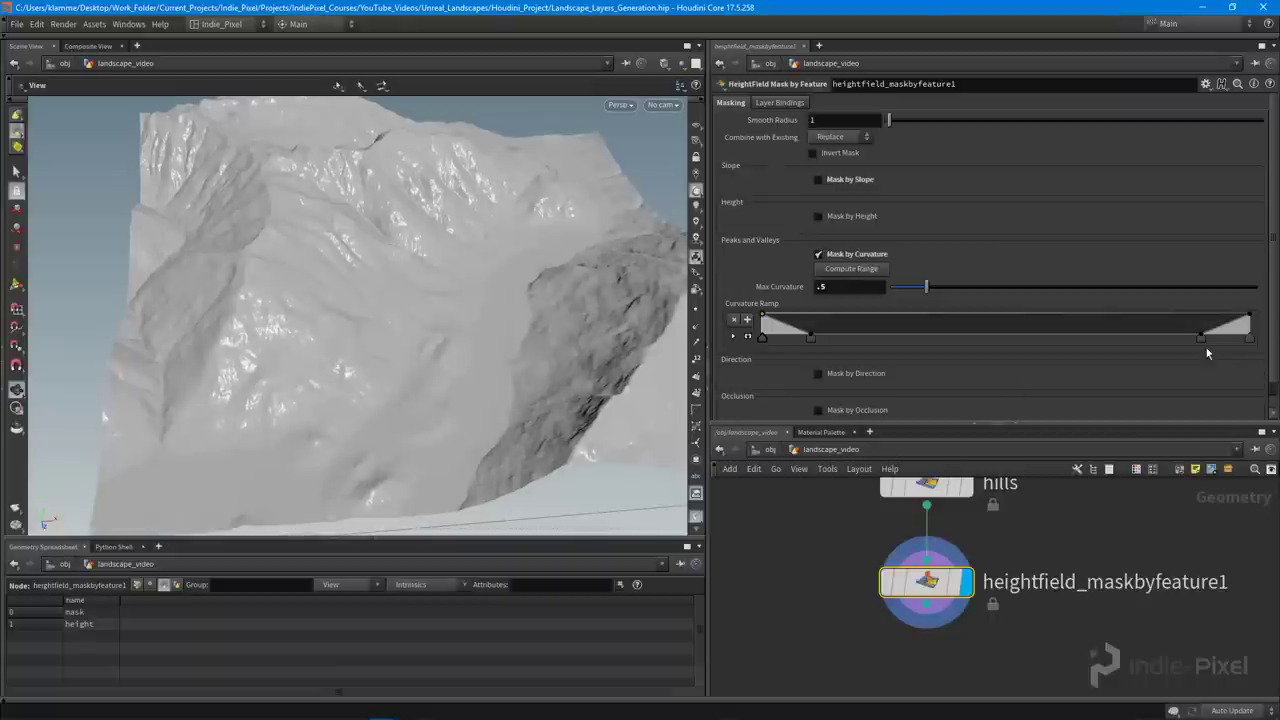
Remove the curvature ramp's second low point and move the remaining low point to about 72% of the ramp
left_click_drag(1205, 355, 1205, 385)
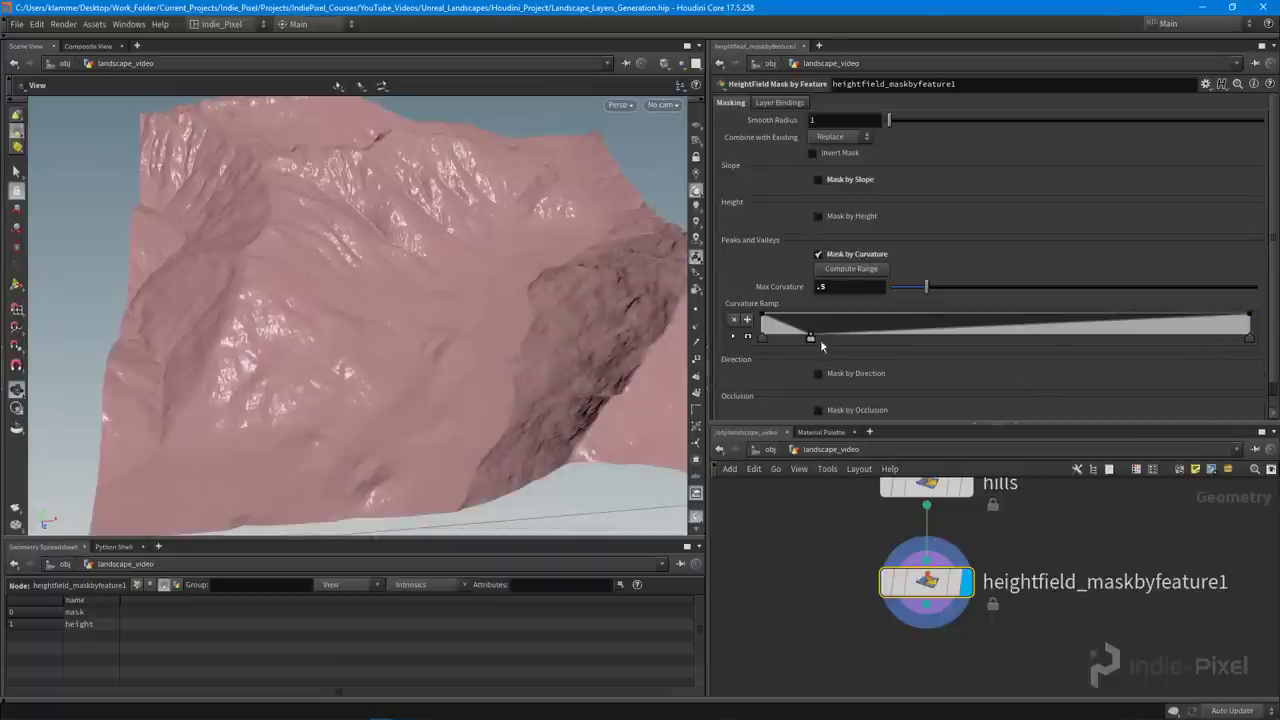
left_click_drag(821, 341, 1019, 349)
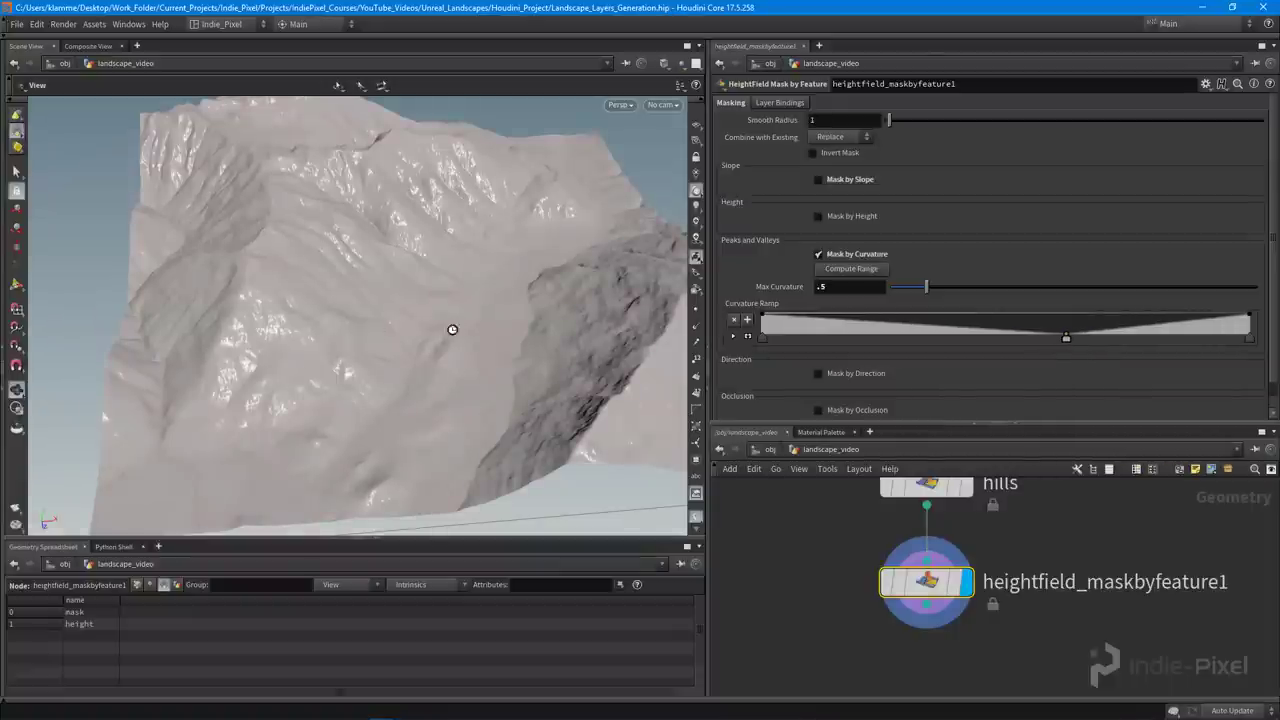
scroll(415, 344, "up", 5)
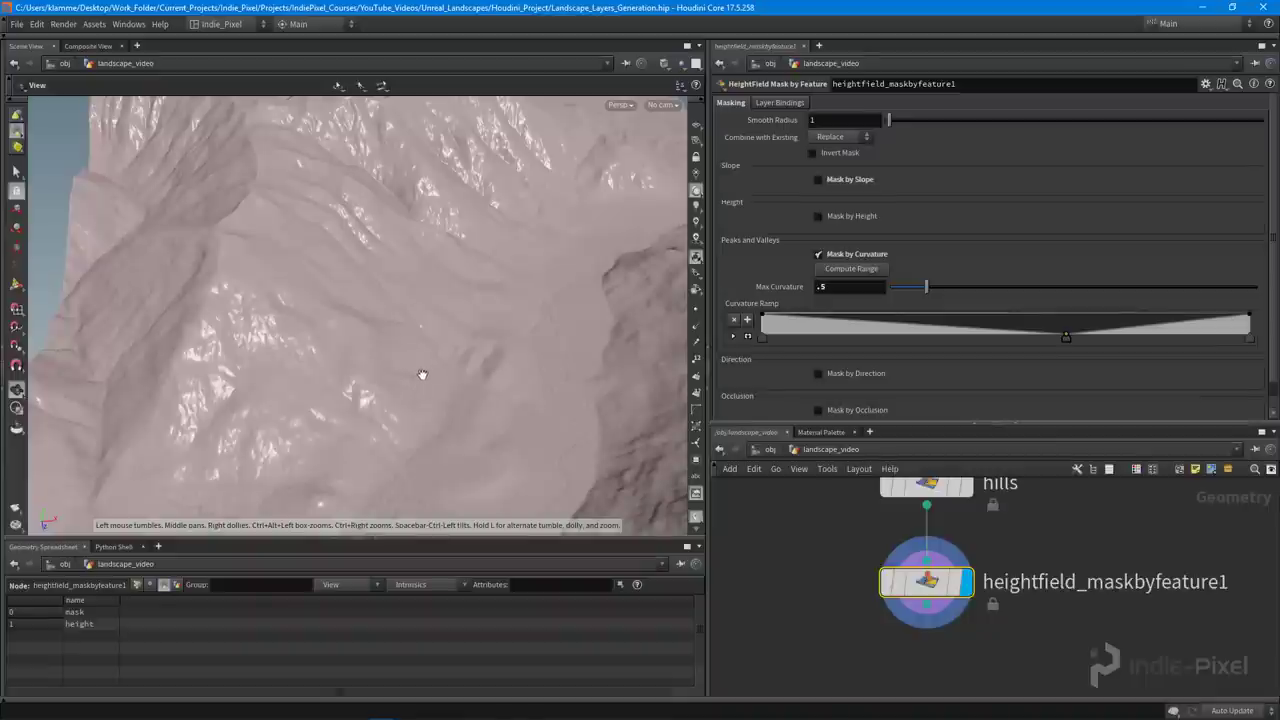
mouse_move(430, 361)
left_mouse_down()
mouse_move(394, 353)
mouse_move(551, 337)
mouse_move(549, 349)
left_mouse_up()
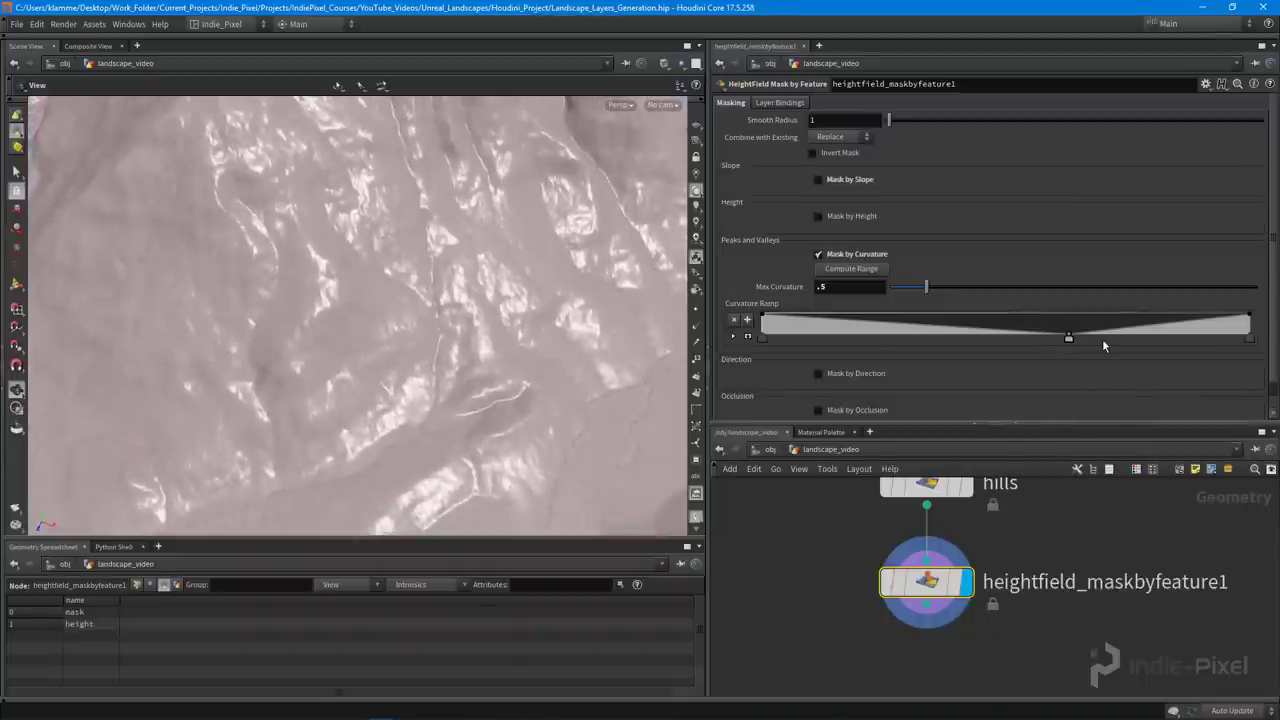
left_click_drag(1100, 337, 1103, 337)
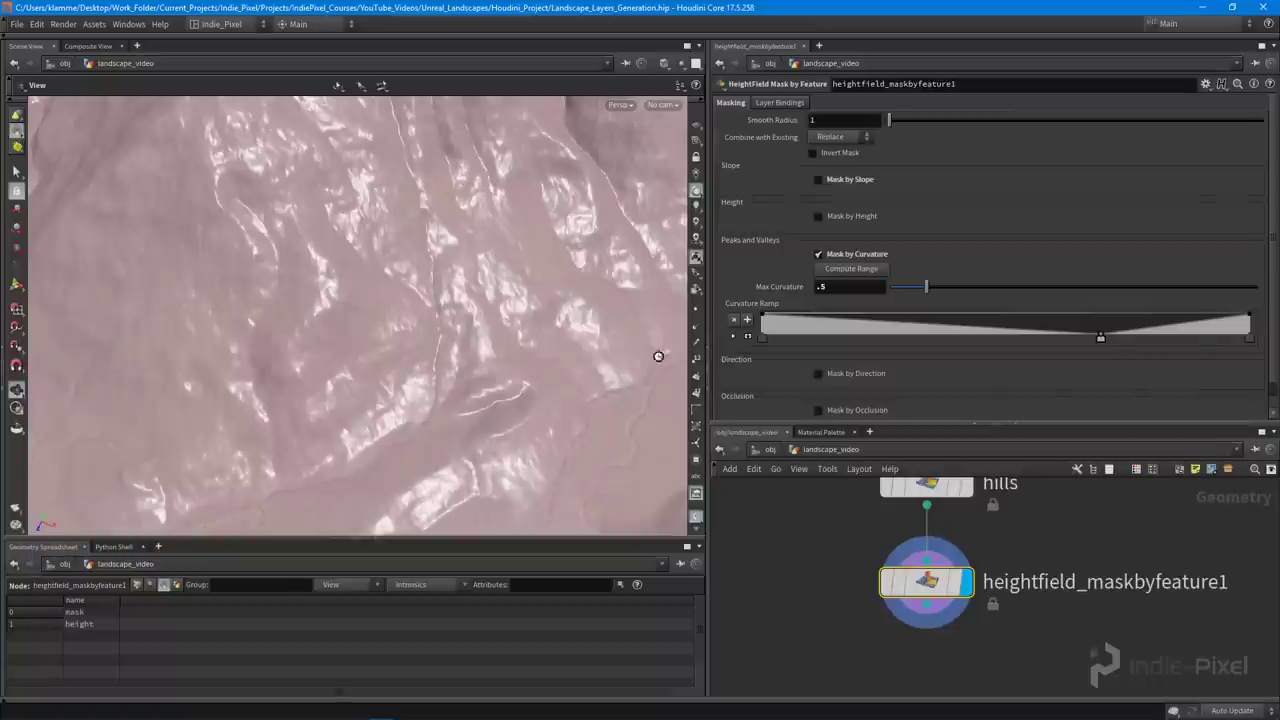
left_click_drag(1108, 340, 1114, 337)
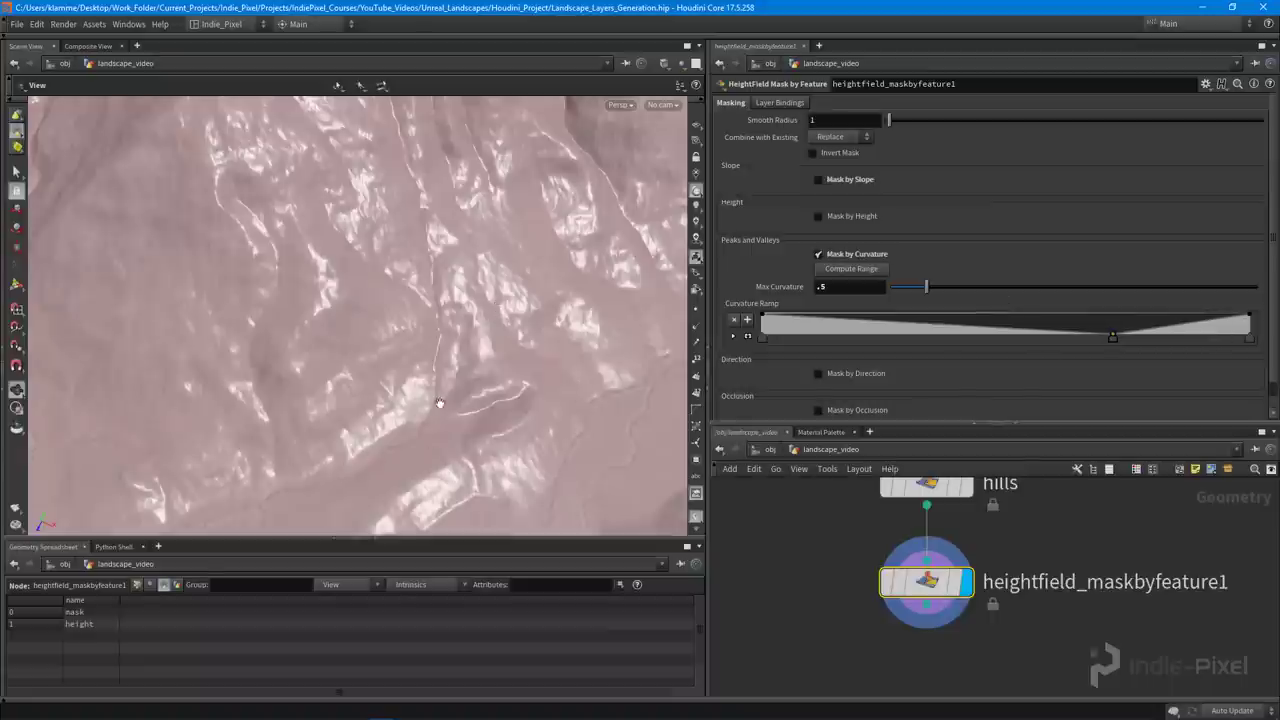
left_click_drag(443, 323, 397, 312)
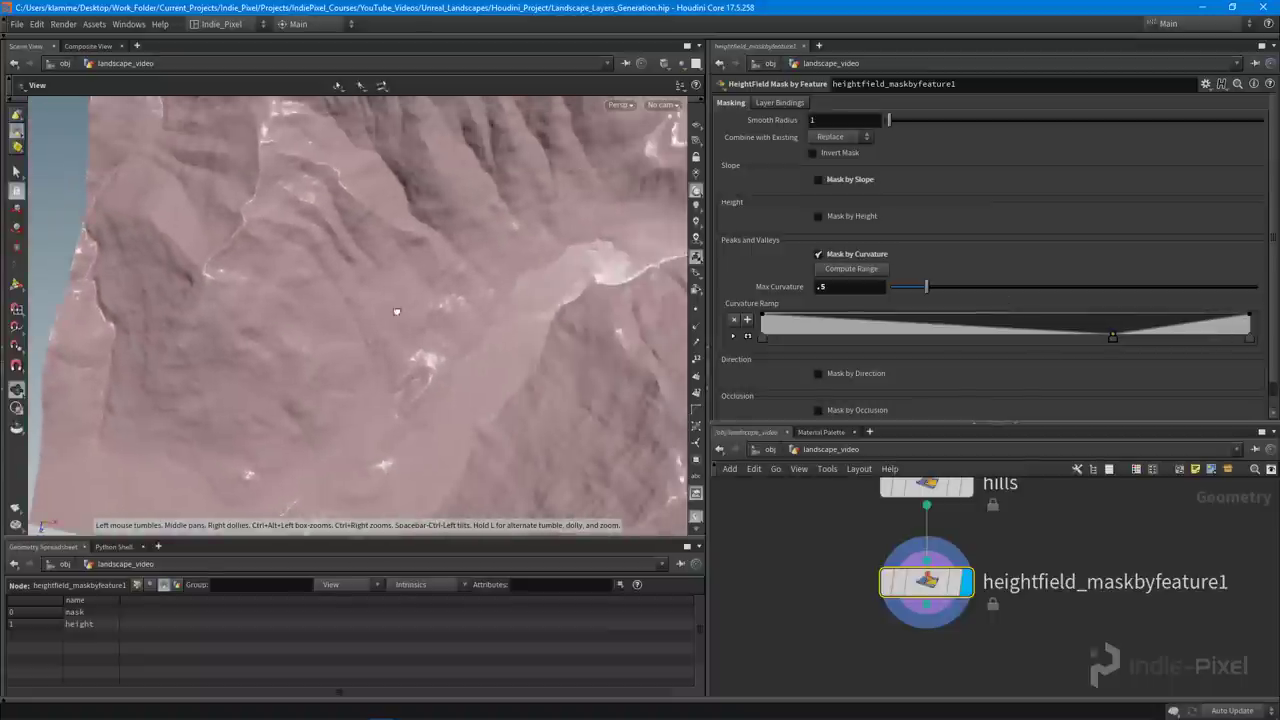
Move the ramp's starting high point to about 67%, remove its end point, and place the low point at about 71%
left_click_drag(763, 338, 1087, 340)
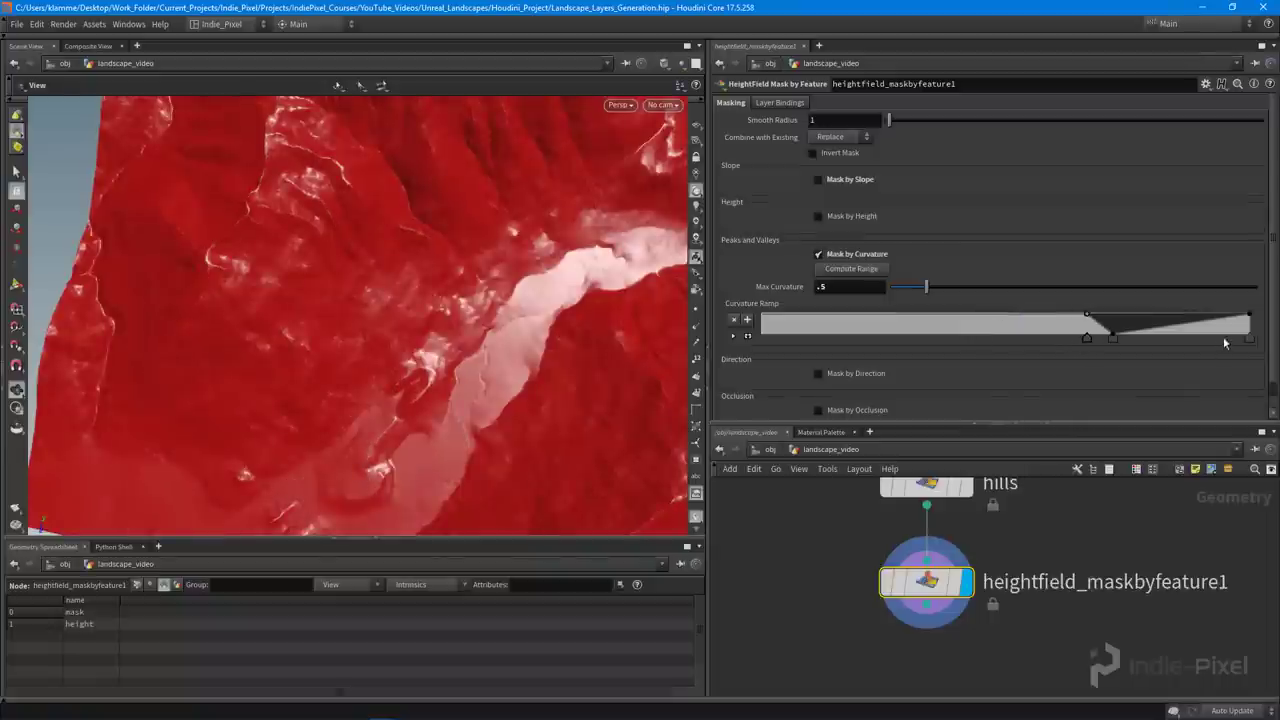
left_click_drag(1250, 339, 1266, 420)
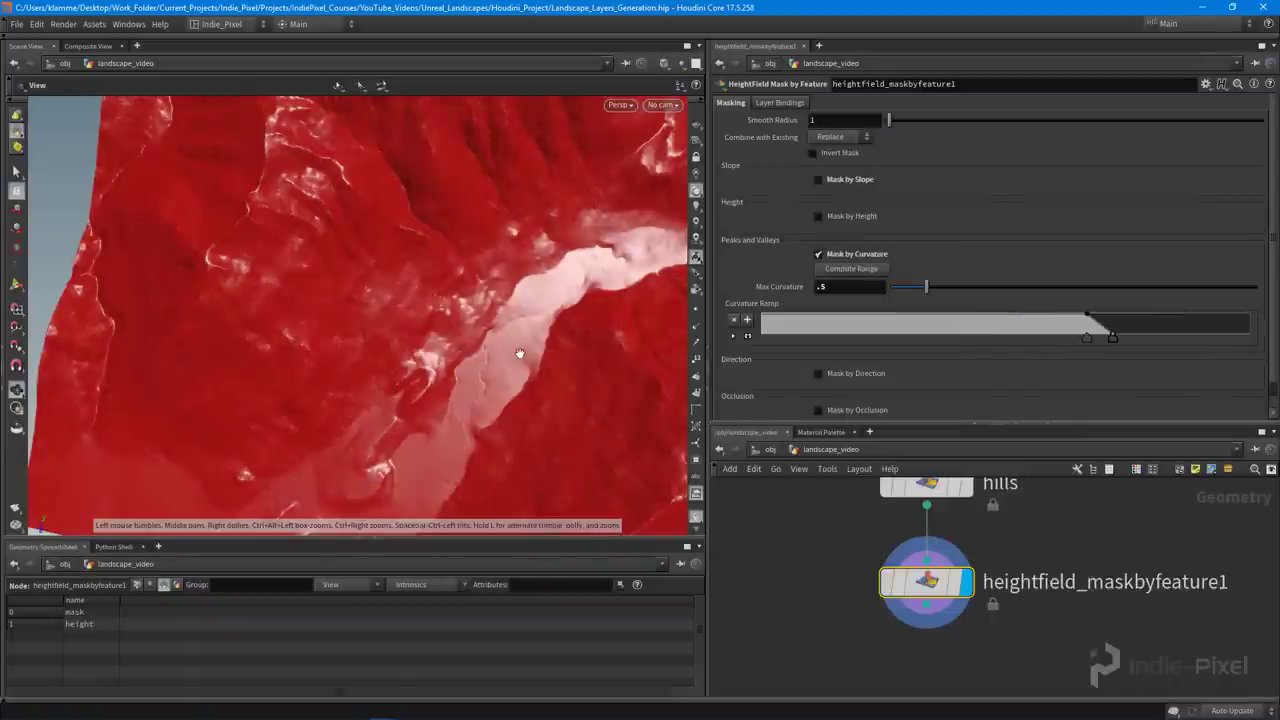
left_click_drag(402, 362, 330, 330)
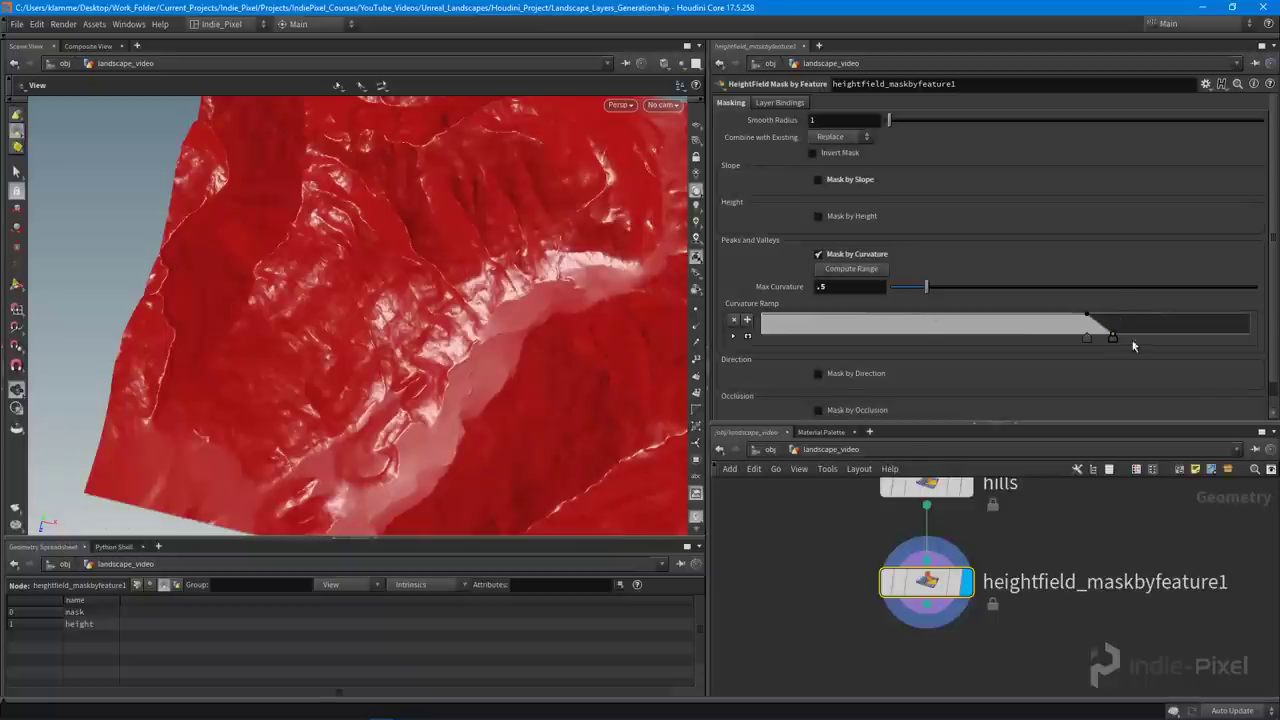
left_click_drag(1109, 343, 1106, 340)
Try max curvature values of 0.718 and 0.109, and test the inverted mask on the terrain
left_click(943, 289)
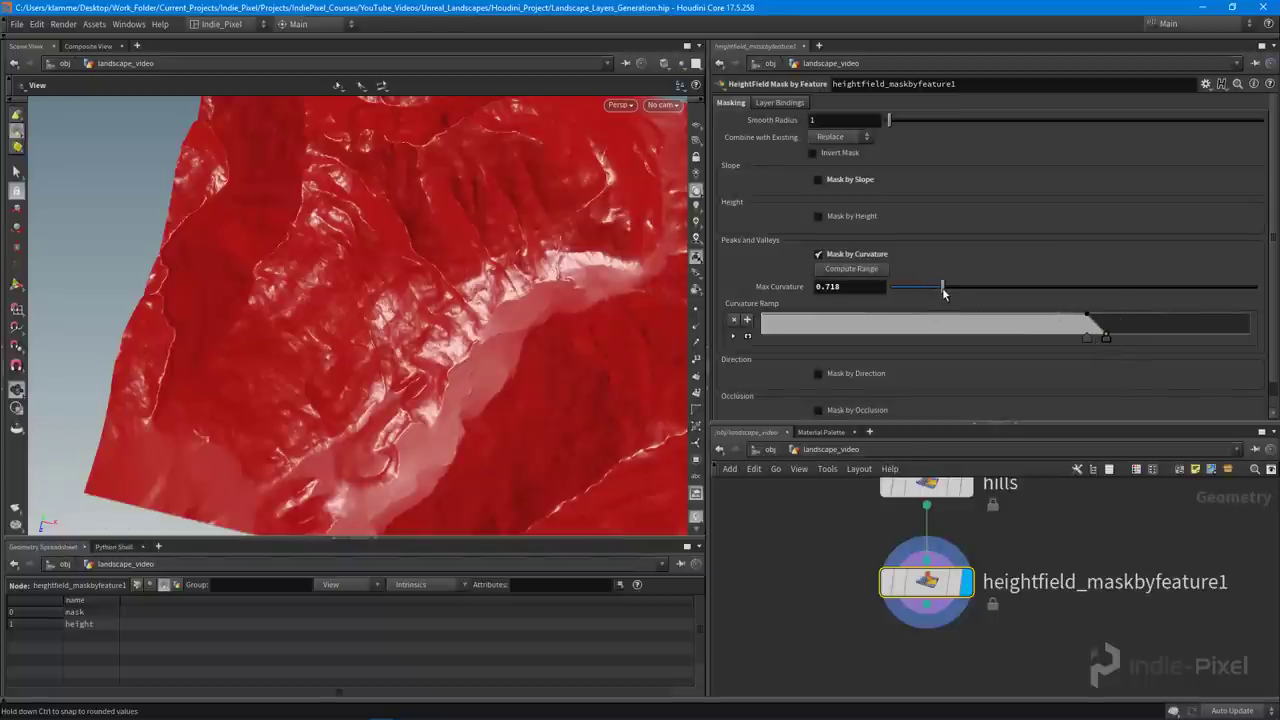
left_click_drag(278, 378, 297, 360)
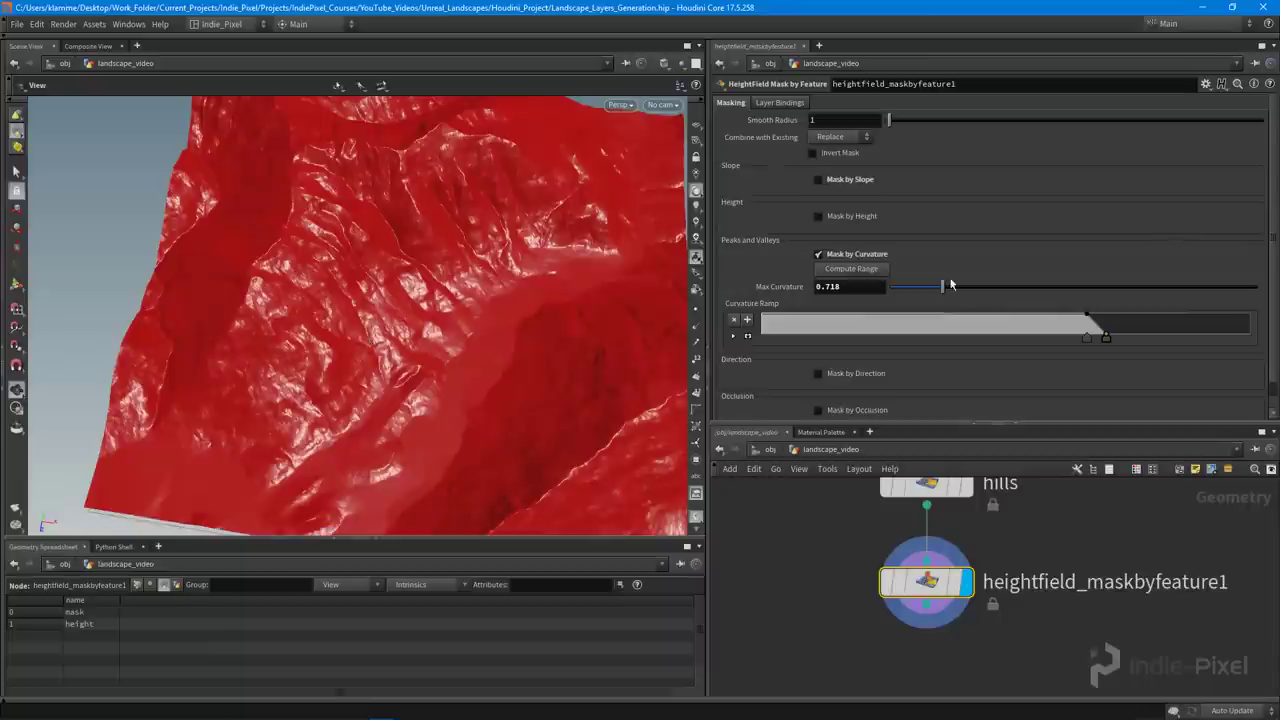
left_click(901, 288)
left_click_drag(902, 292, 898, 291)
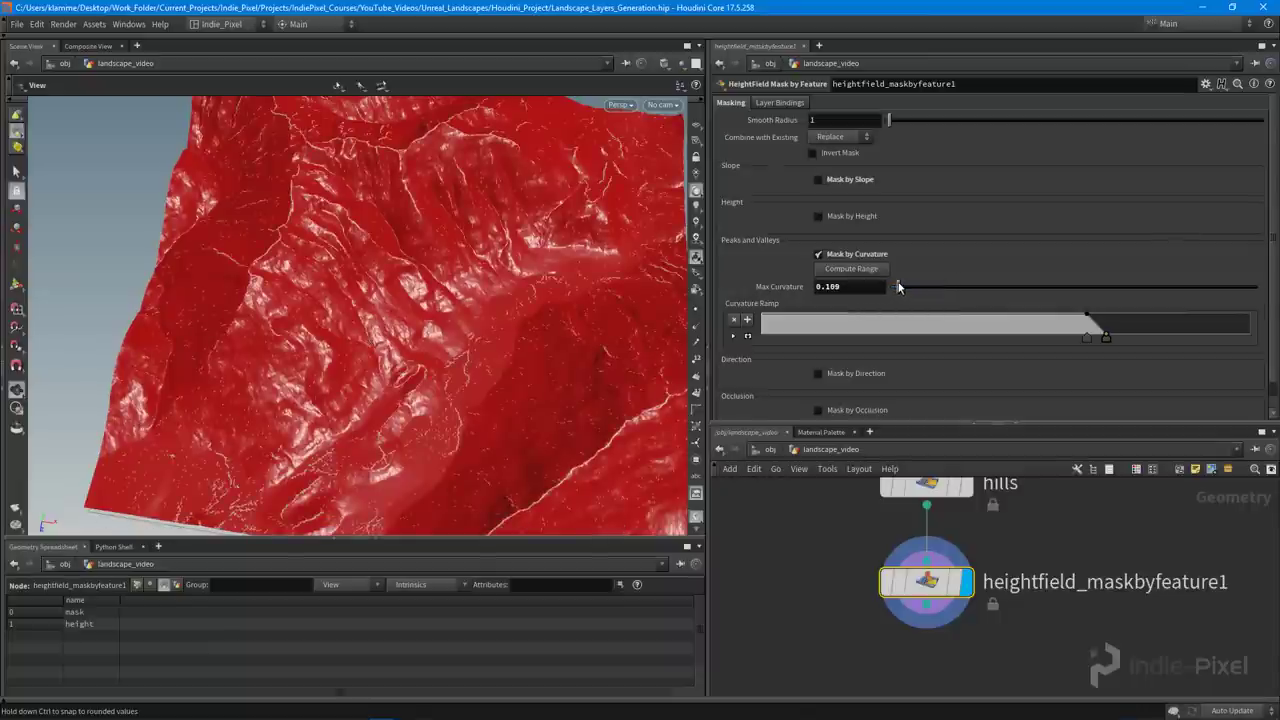
left_click(845, 153)
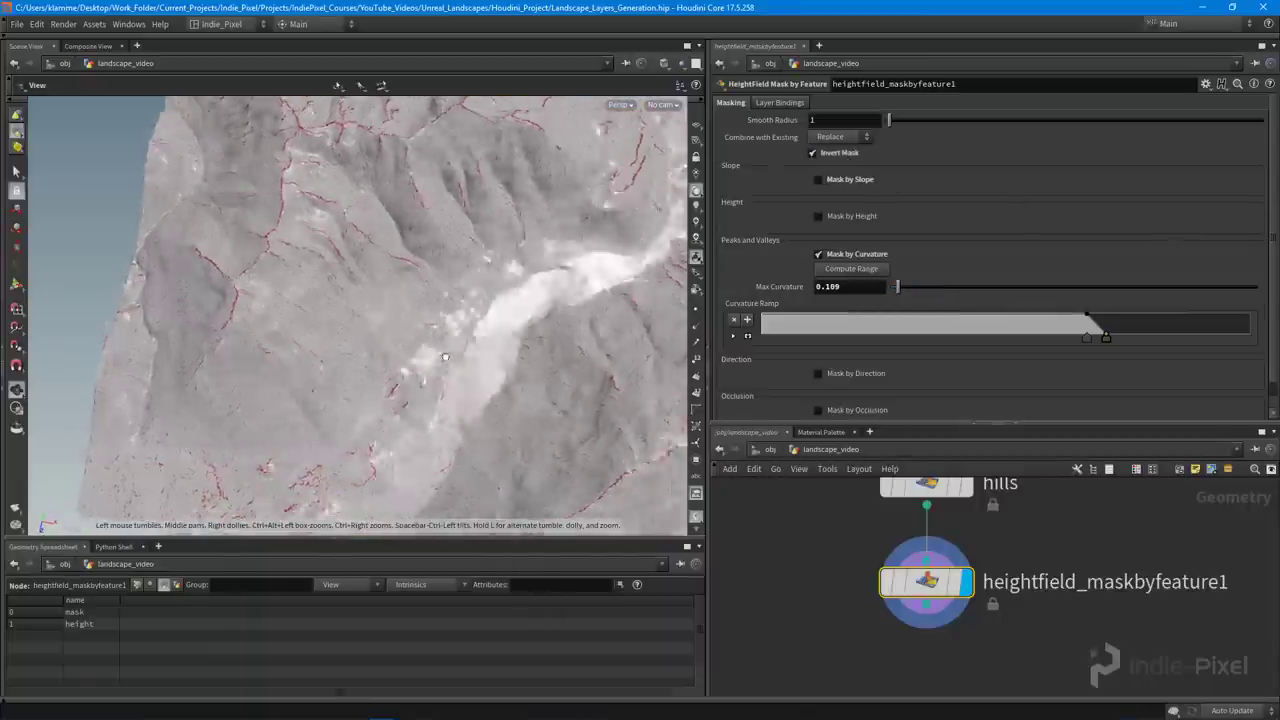
left_click(843, 155)
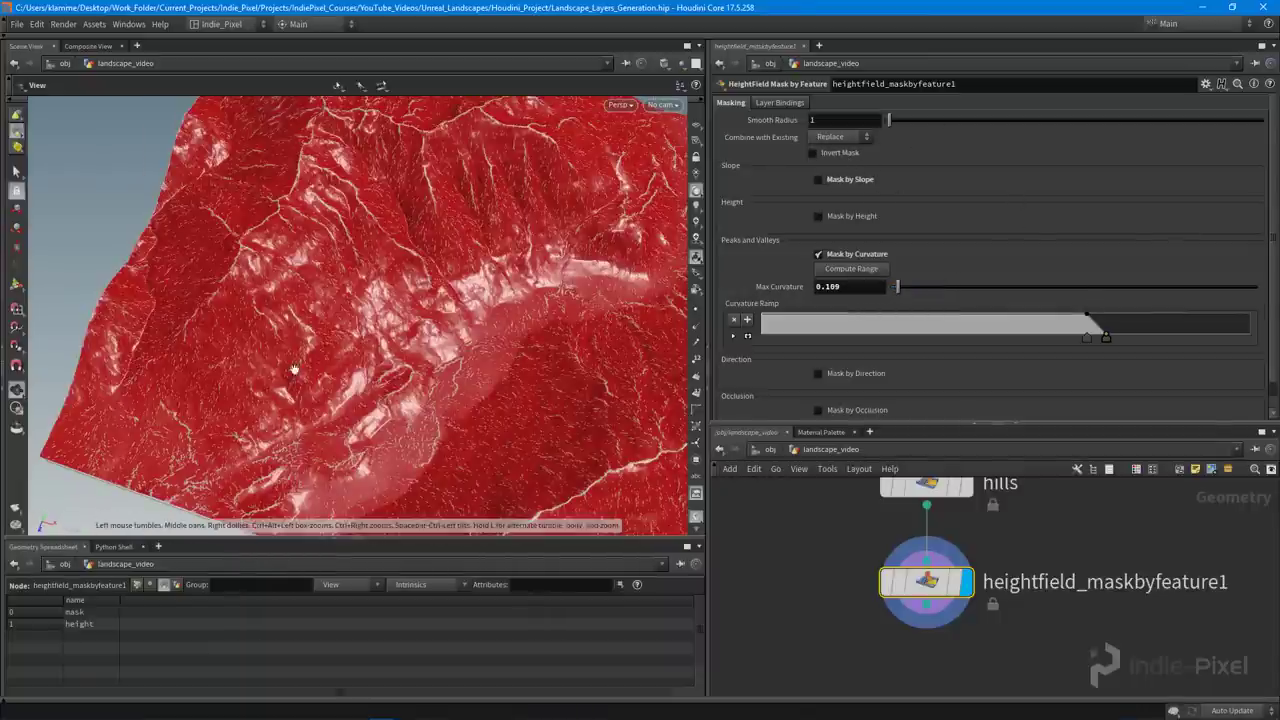
left_click_drag(293, 368, 337, 299)
Set the max curvature to .5 and shift the ramp's falloff to run from about 46% to 52%
left_click(846, 290)
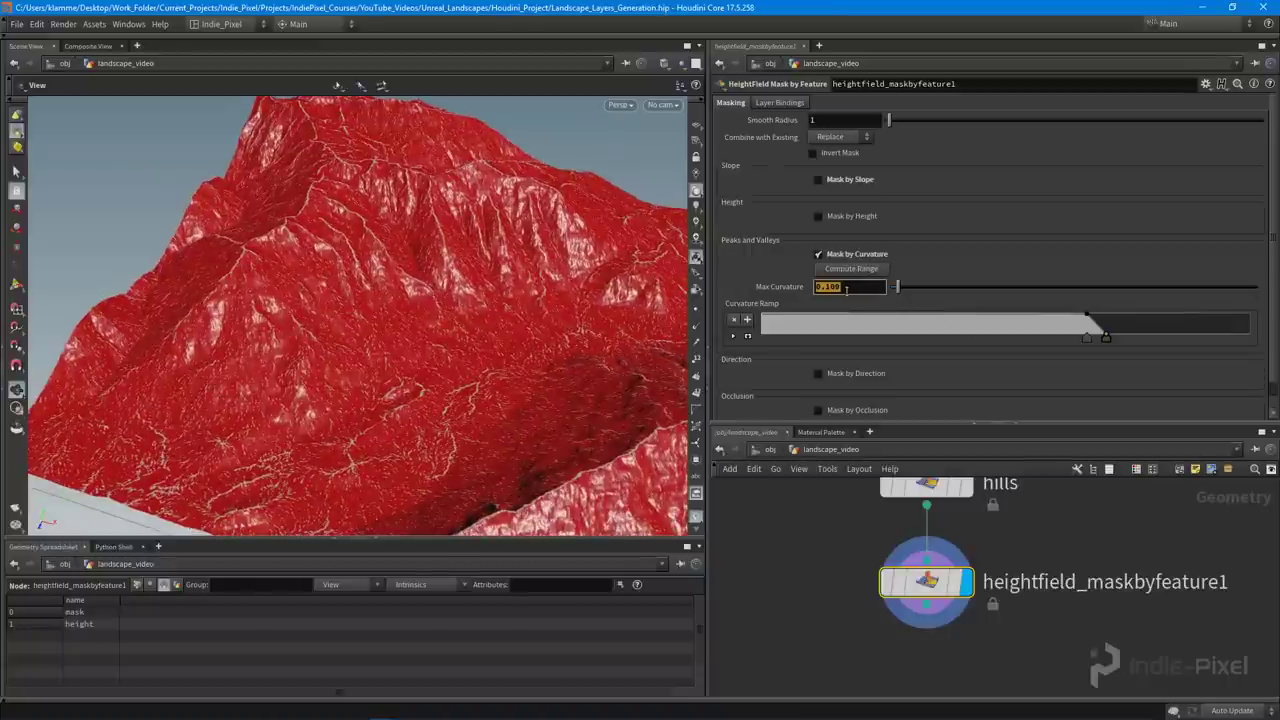
type(".5")
key("Return")
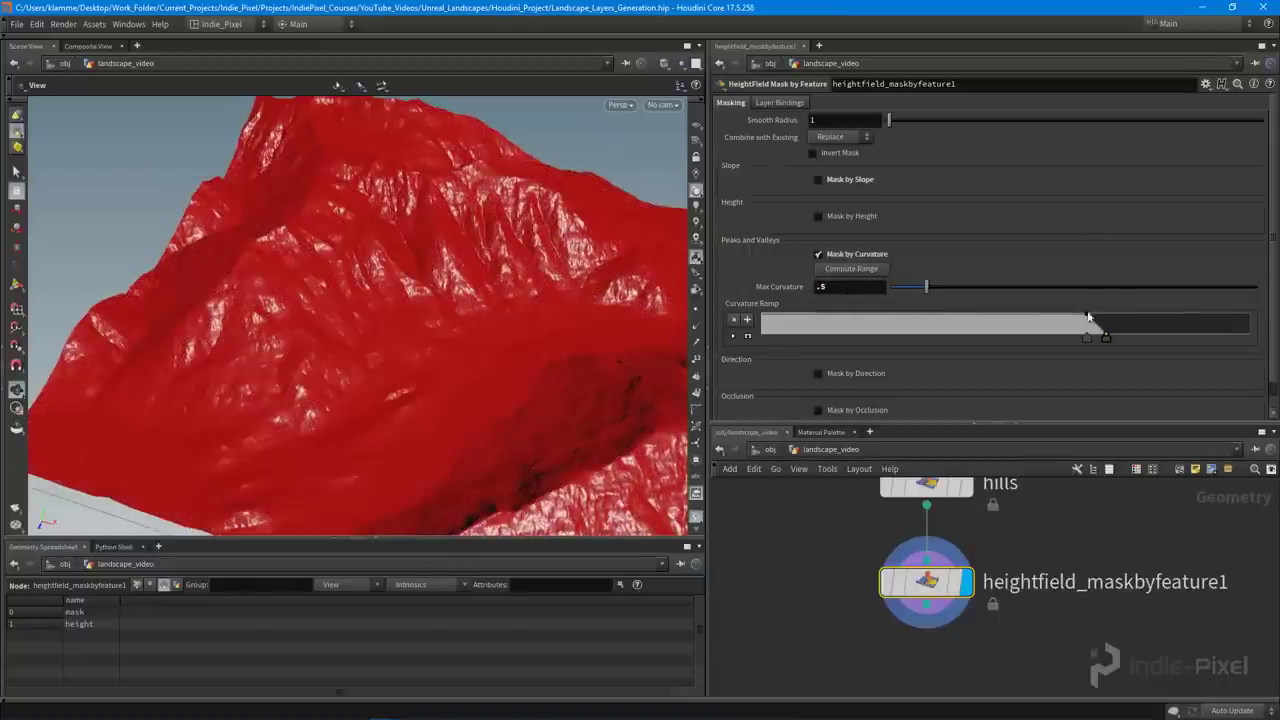
left_click_drag(1086, 342, 985, 340)
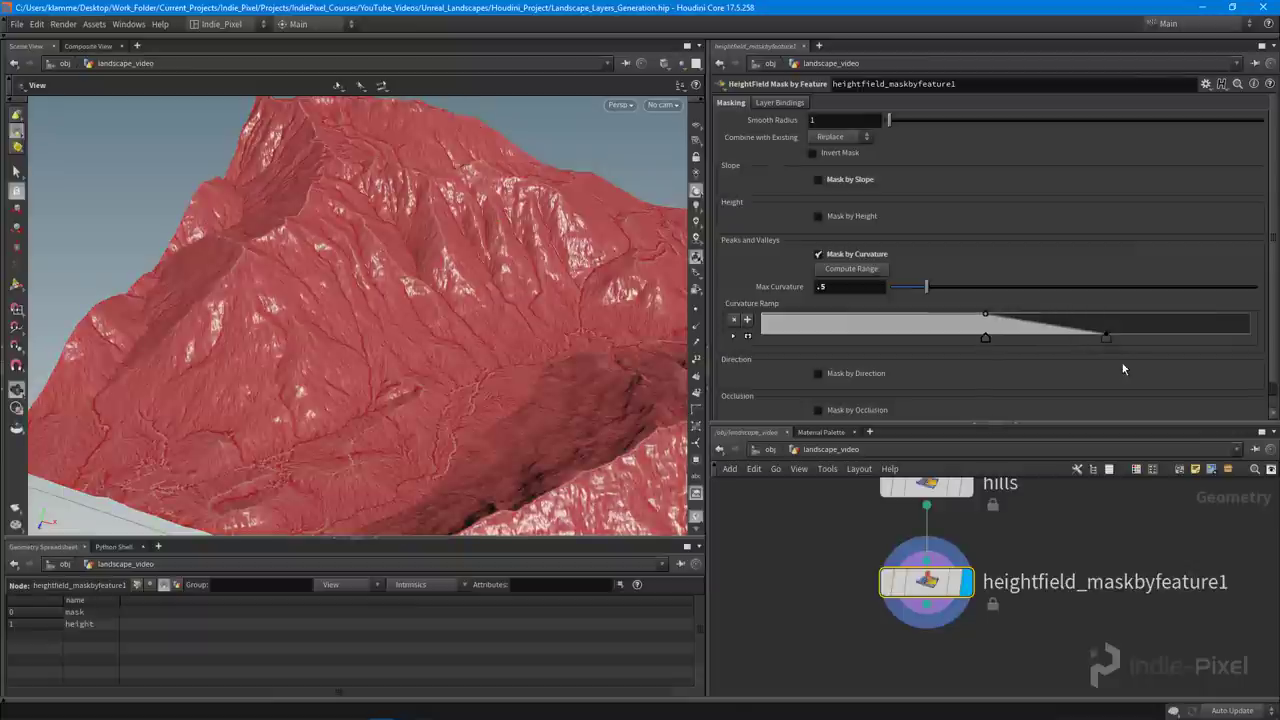
left_click_drag(1105, 338, 1016, 341)
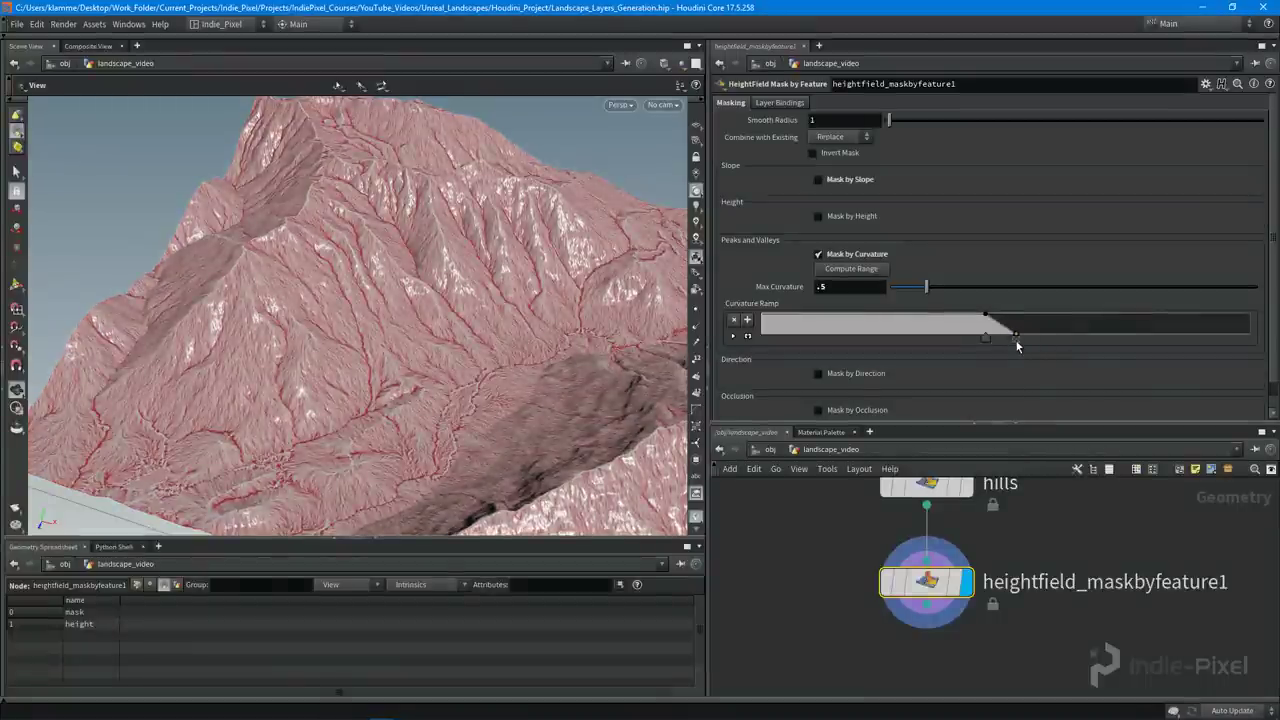
Narrow the curvature mask to the deepest creases by shifting the ramp's falloff to run from about 35% to 46%
scroll(391, 283, "up", 10)
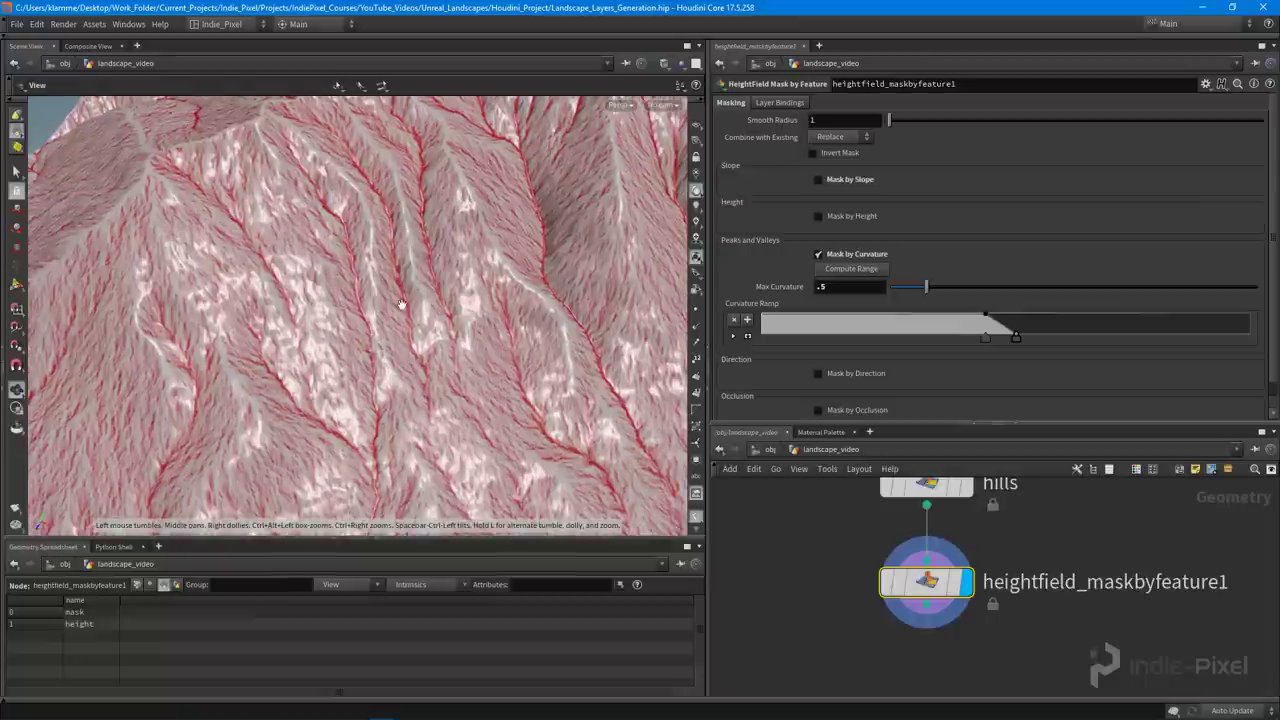
left_click_drag(985, 340, 901, 342)
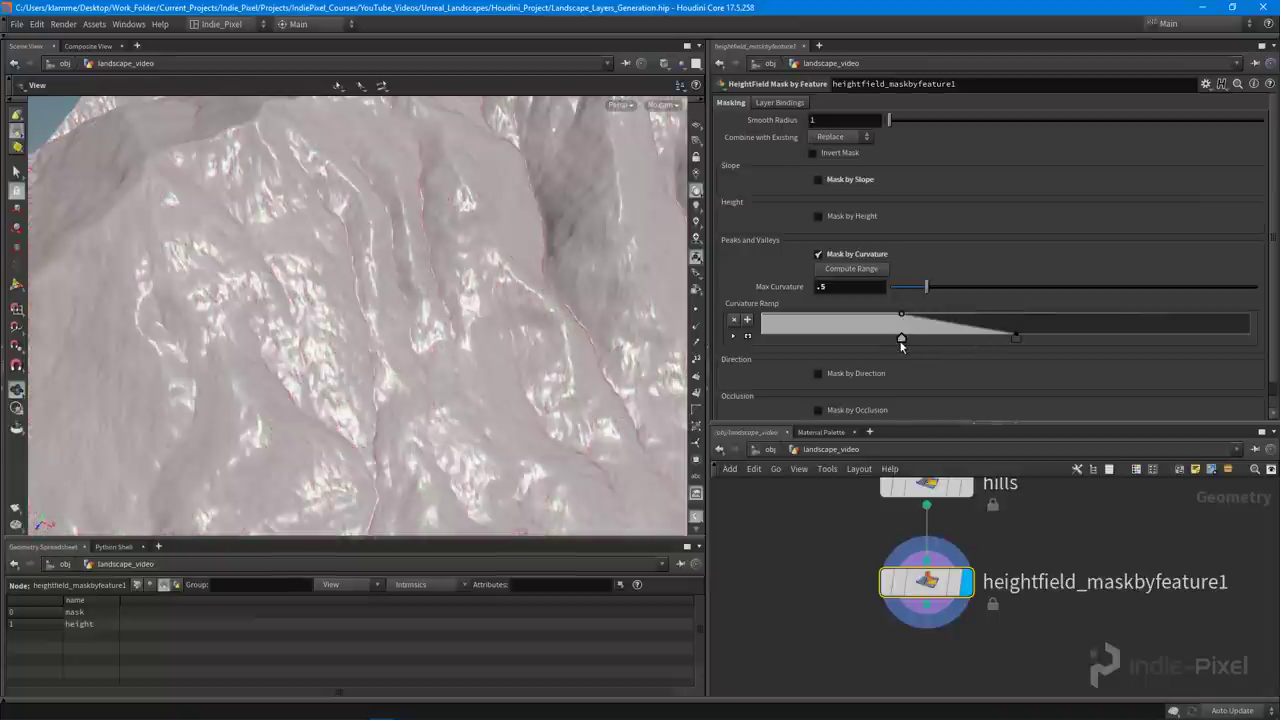
left_click(1017, 341)
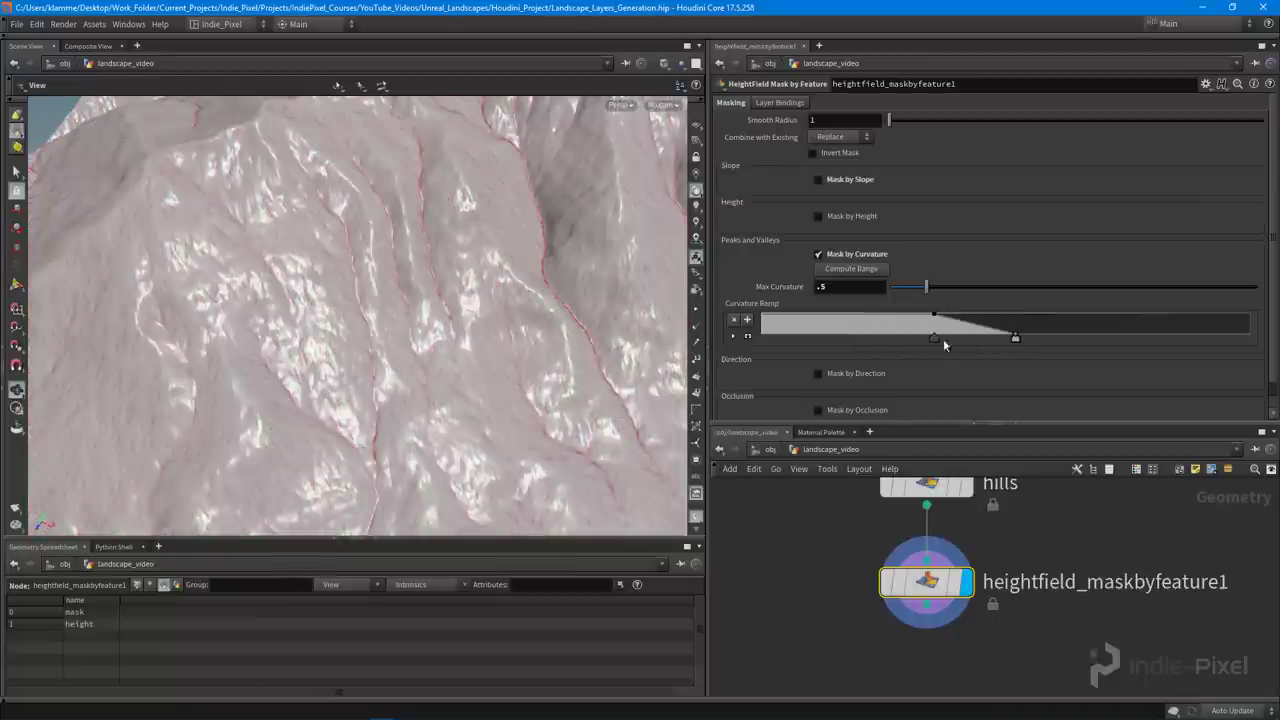
left_click_drag(1015, 338, 987, 339)
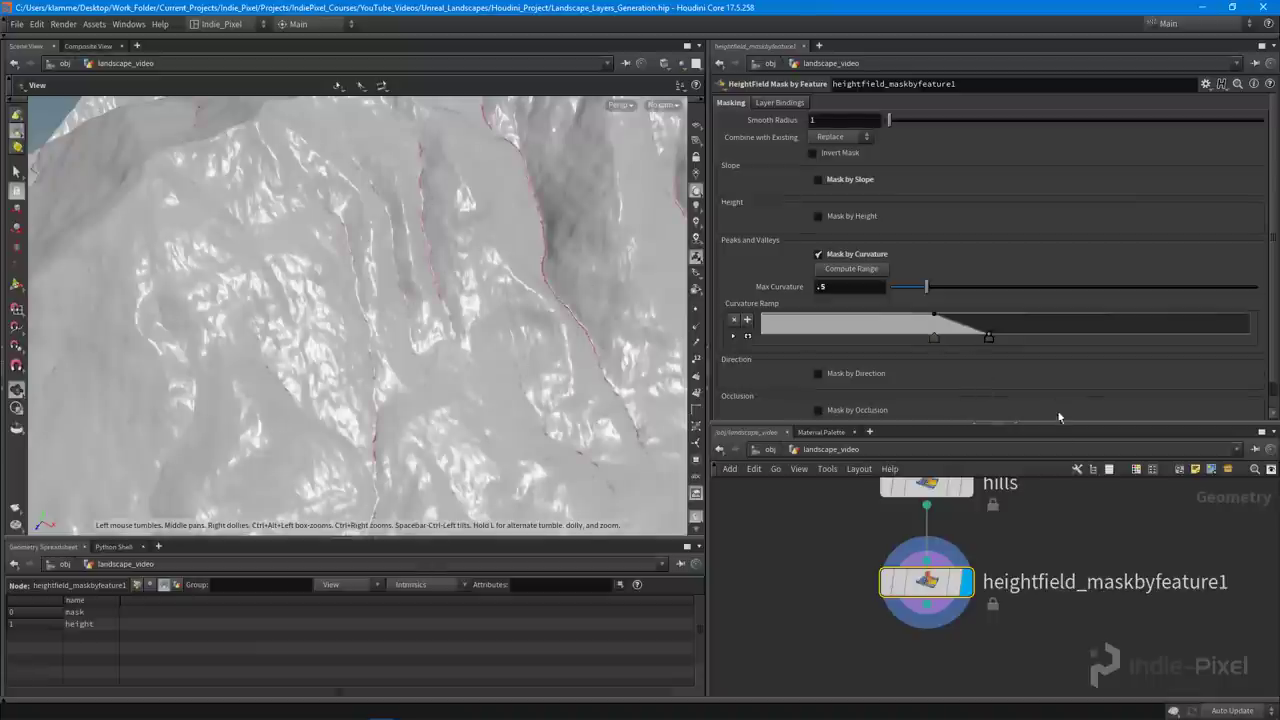
Enlarge the network area and show the sop_mapbox1 node's settings along with the whole node chain
left_click_drag(1054, 426, 1054, 260)
middle_click_drag(1052, 441, 1052, 615)
middle_click_drag(1066, 488, 1049, 605)
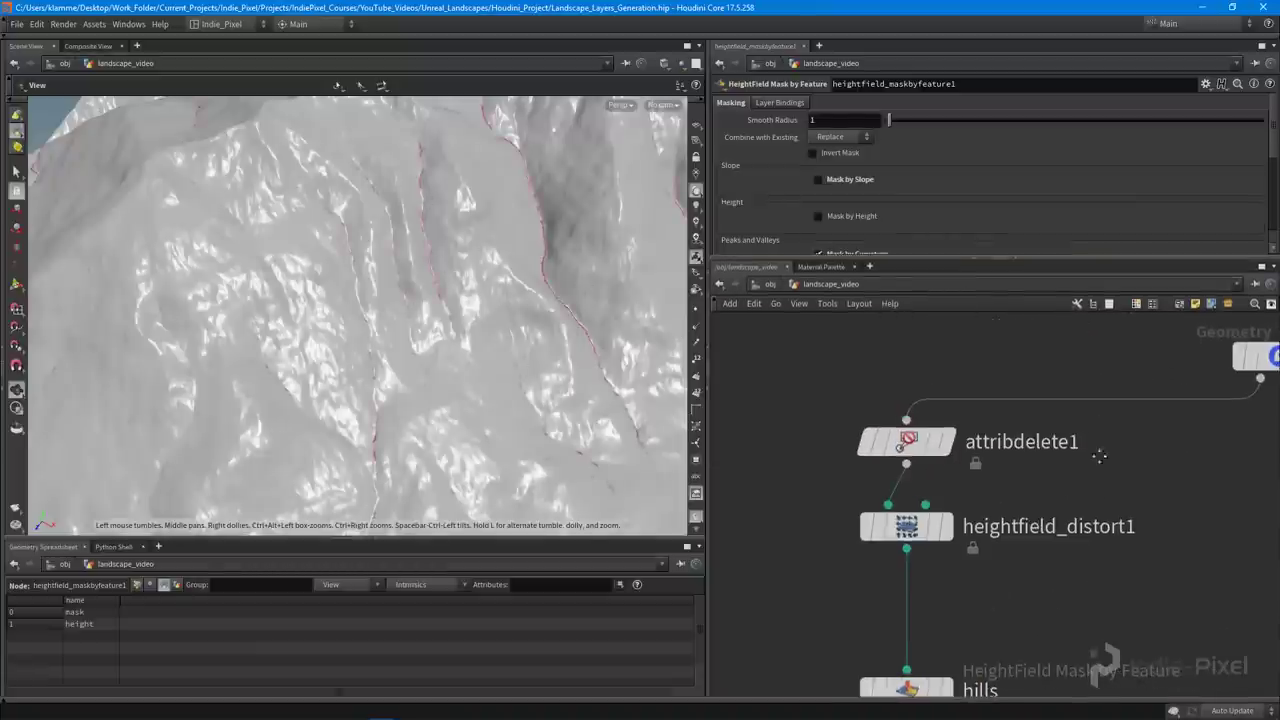
middle_click_drag(1100, 454, 1096, 527)
middle_click_drag(903, 535, 715, 545)
left_click(1040, 437)
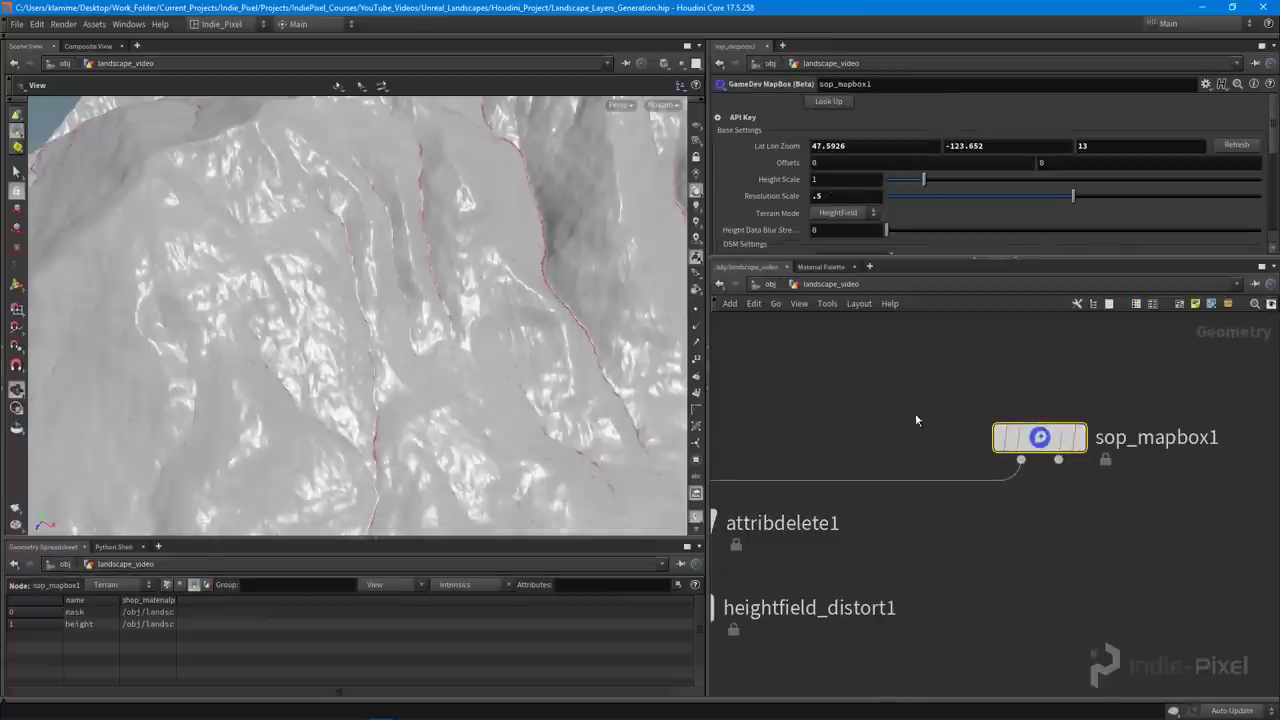
scroll(915, 420, "down", 5)
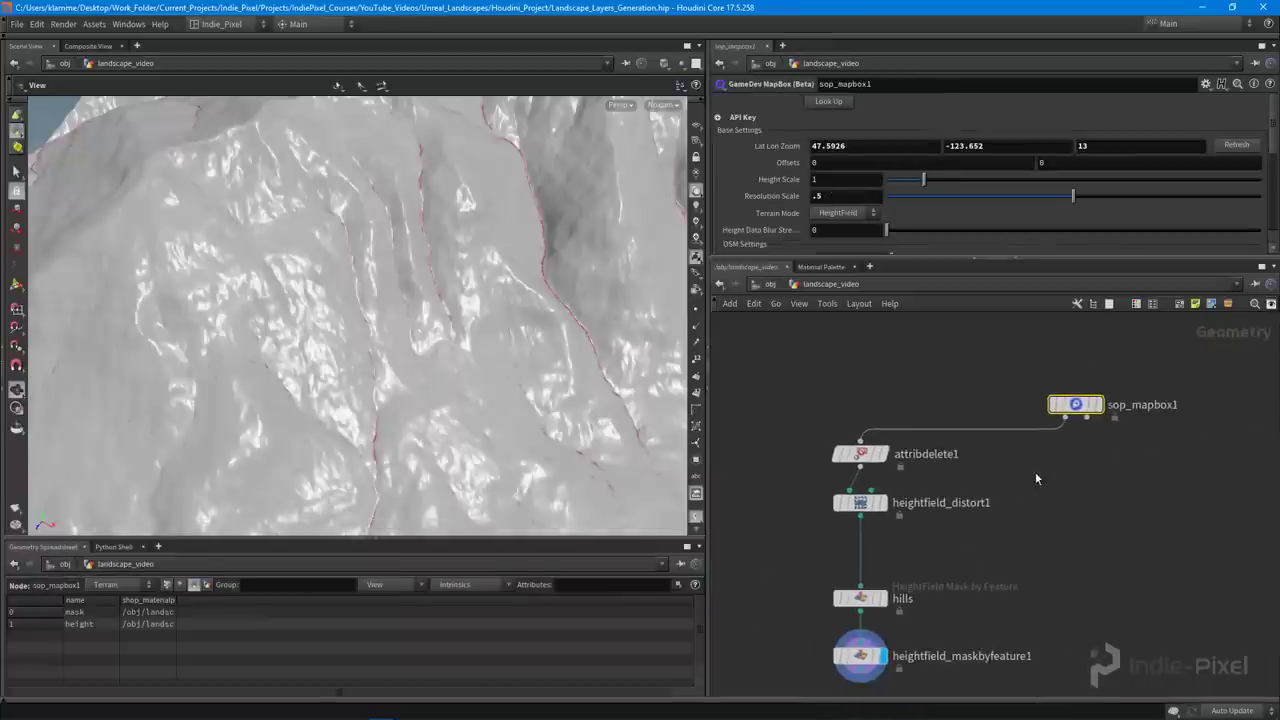
key("Tab")
type("h")
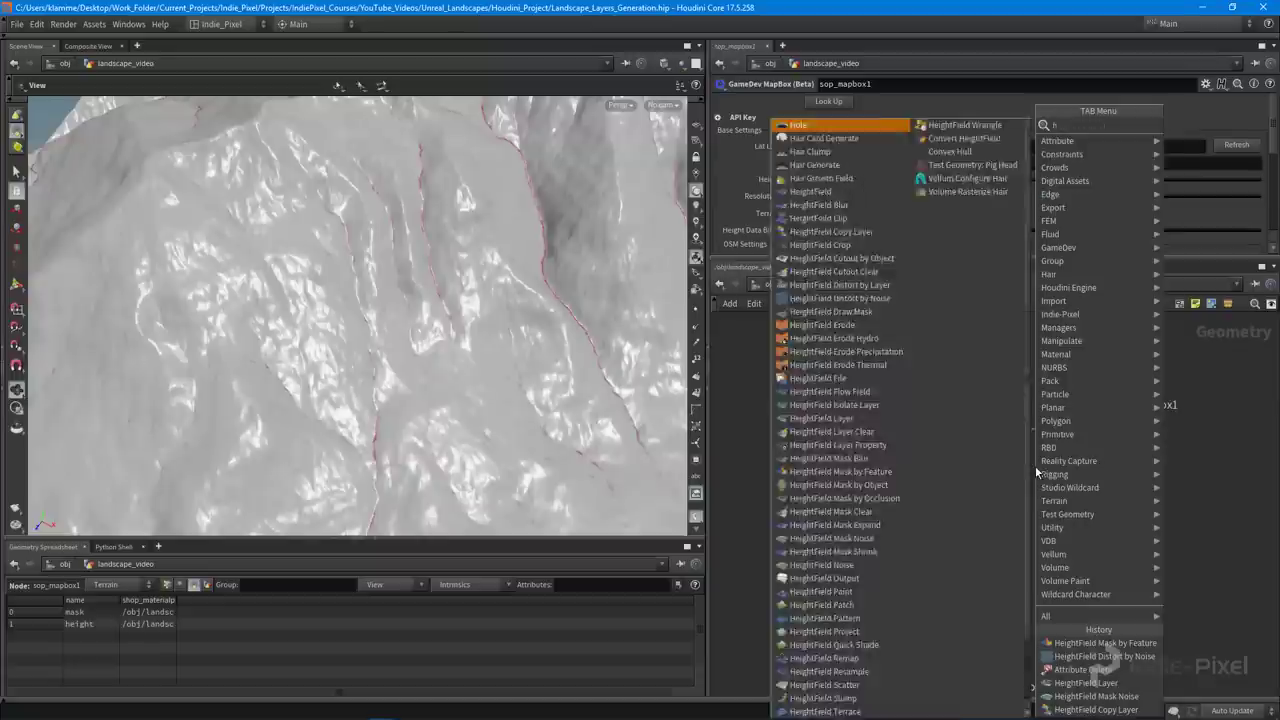
type("eight")
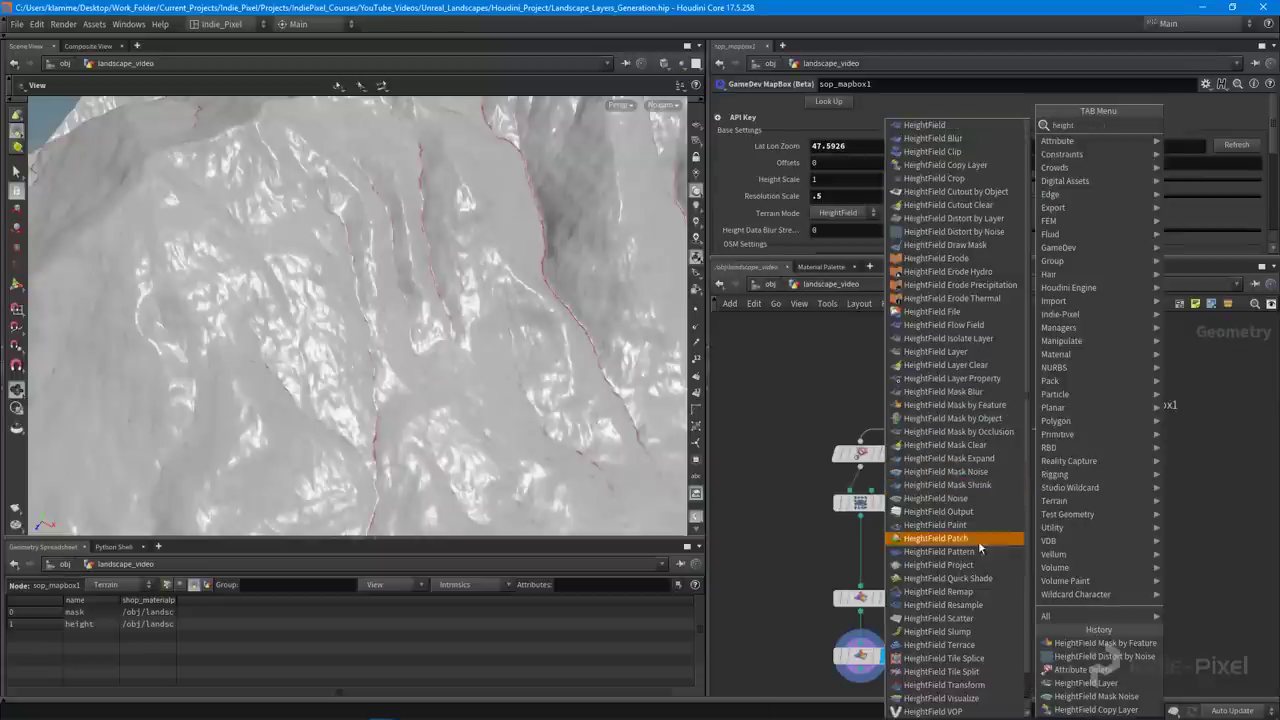
left_click(971, 621)
key("Escape")
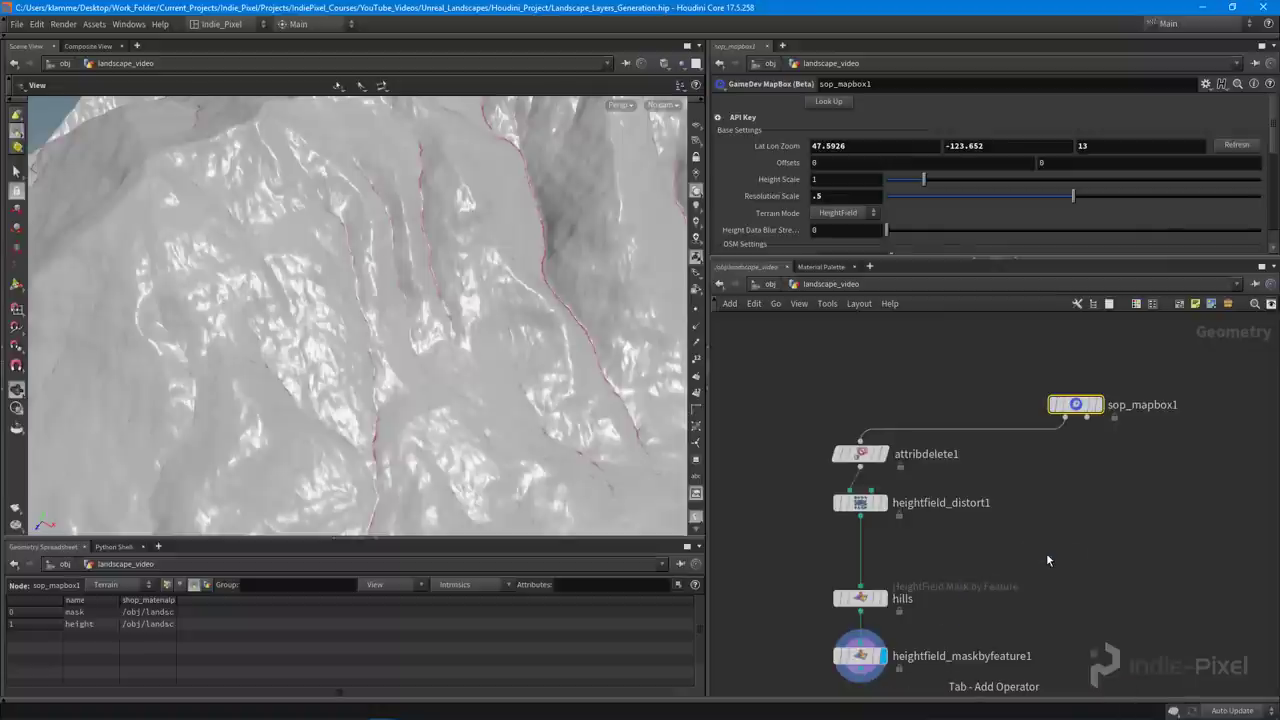
key("Tab")
key("Escape")
Add a HeightField Resample node, wire the sop_mapbox1 output into it, and display its result
key("Tab")
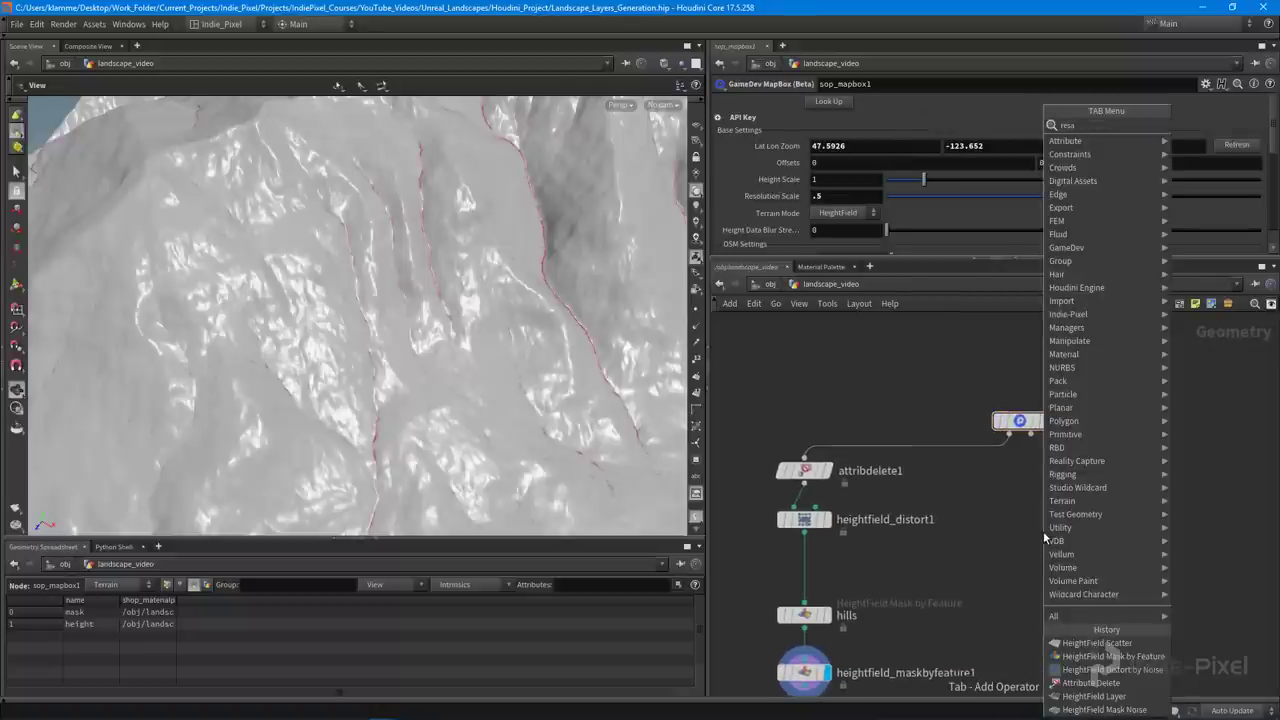
type("resa")
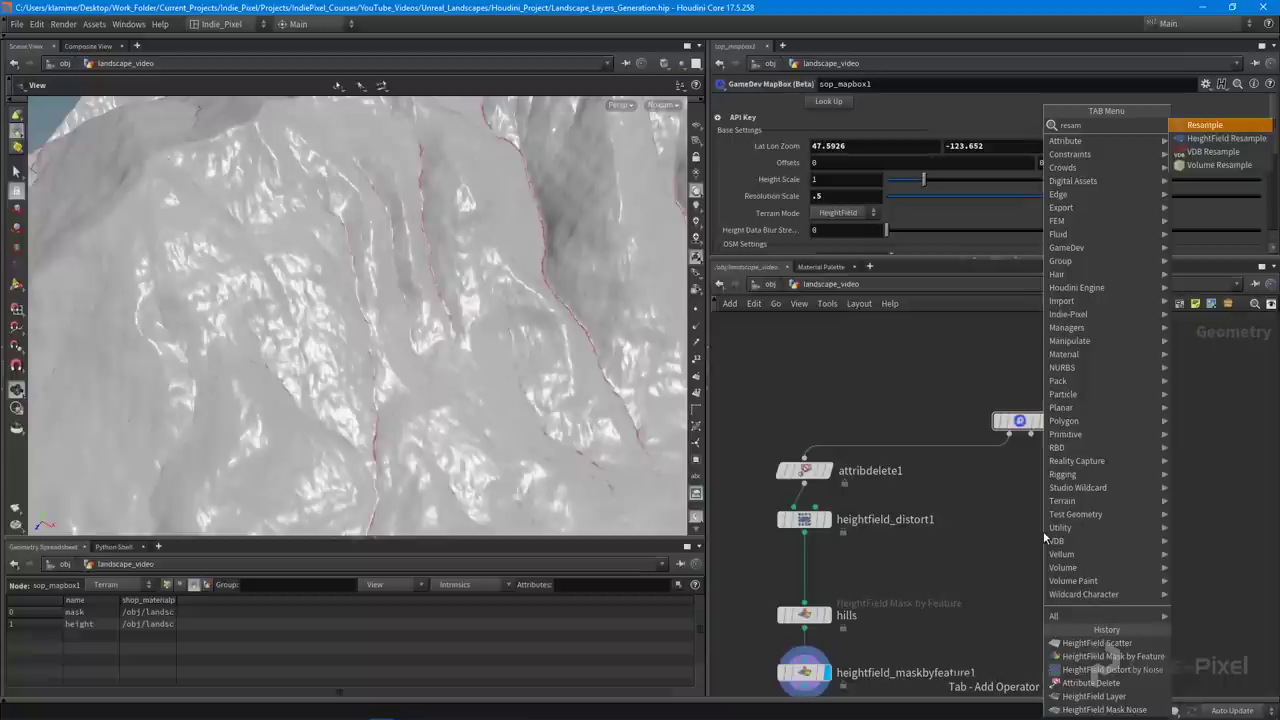
key("Return")
left_click(1044, 530)
scroll(1023, 462, "up", 3)
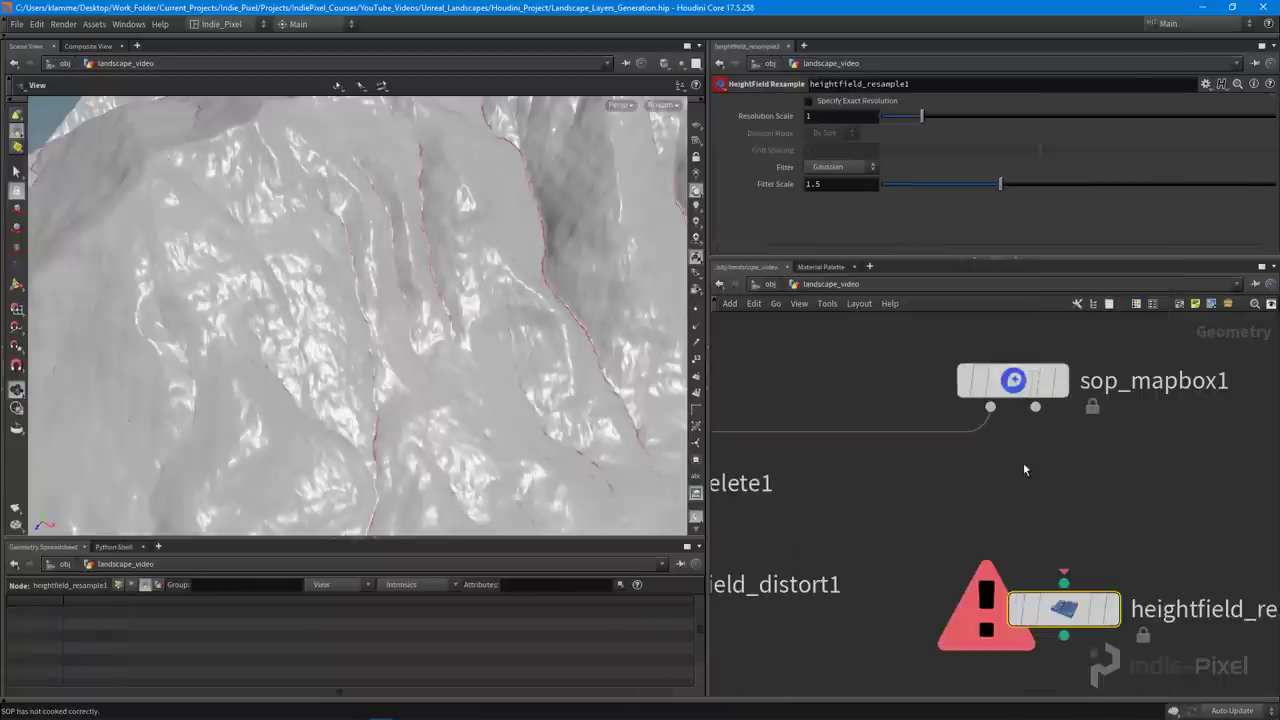
left_click_drag(999, 418, 1180, 527)
left_click(1052, 487)
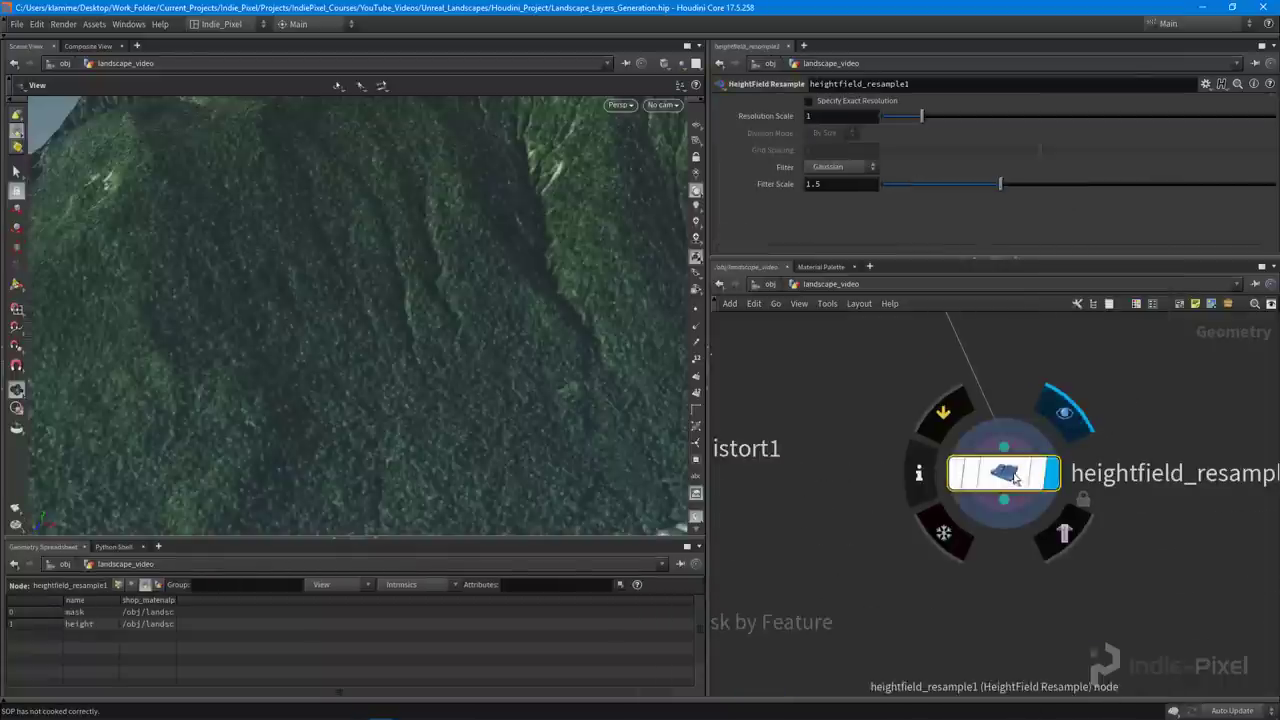
left_click_drag(430, 300, 390, 247)
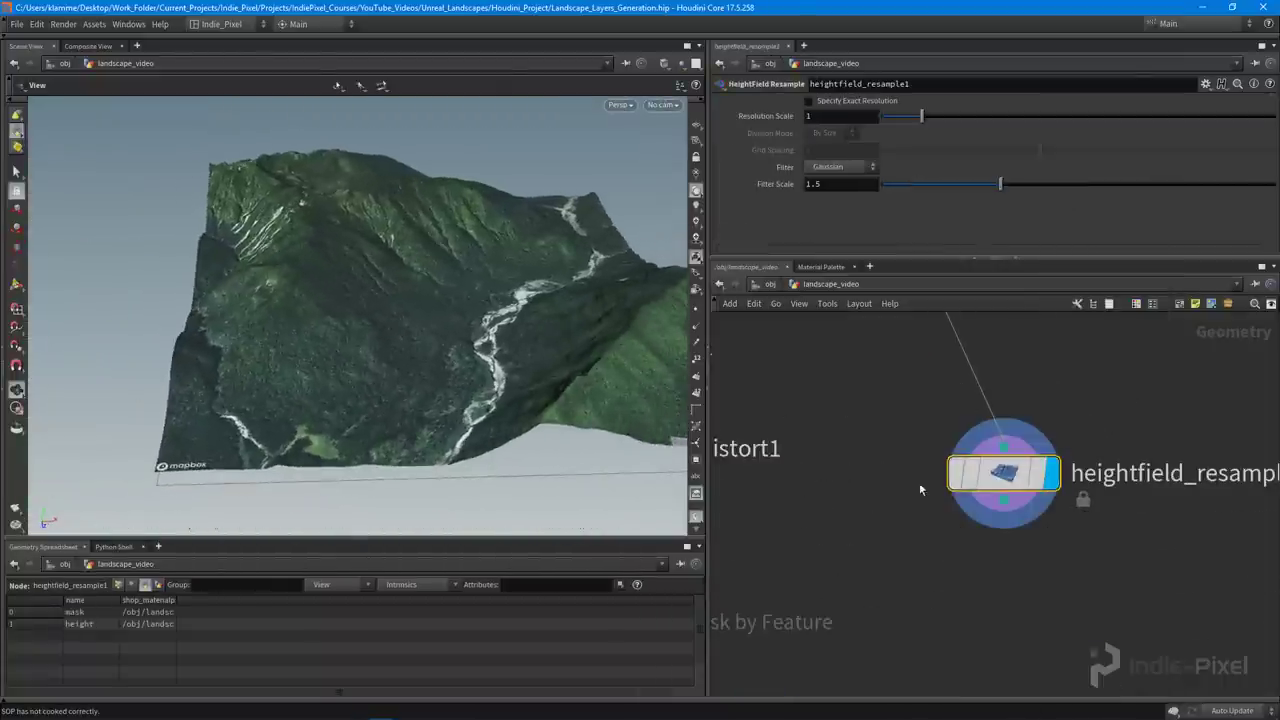
Rewire the heightfield_resample1 input so that it takes the output of attribdelete1
middle_click_drag(742, 371, 937, 360)
middle_click_drag(795, 376, 874, 400)
left_click(788, 387)
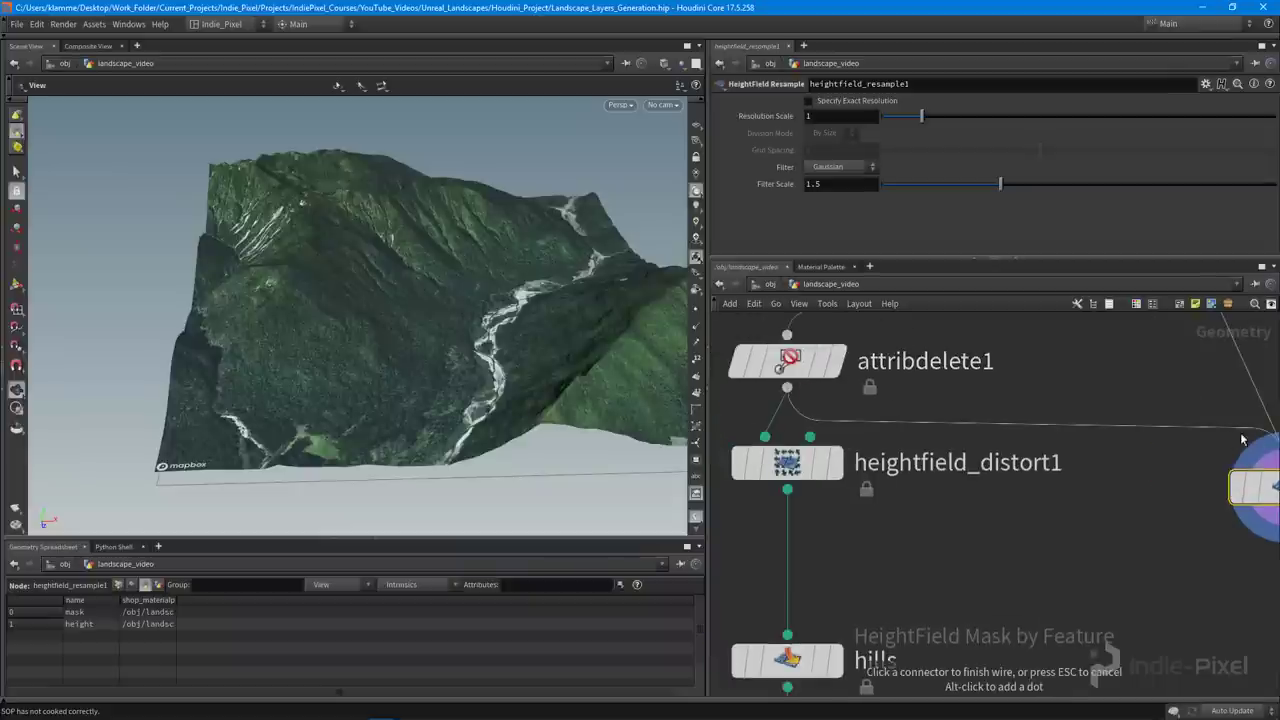
left_click(1112, 462)
middle_click_drag(1139, 421, 1058, 438)
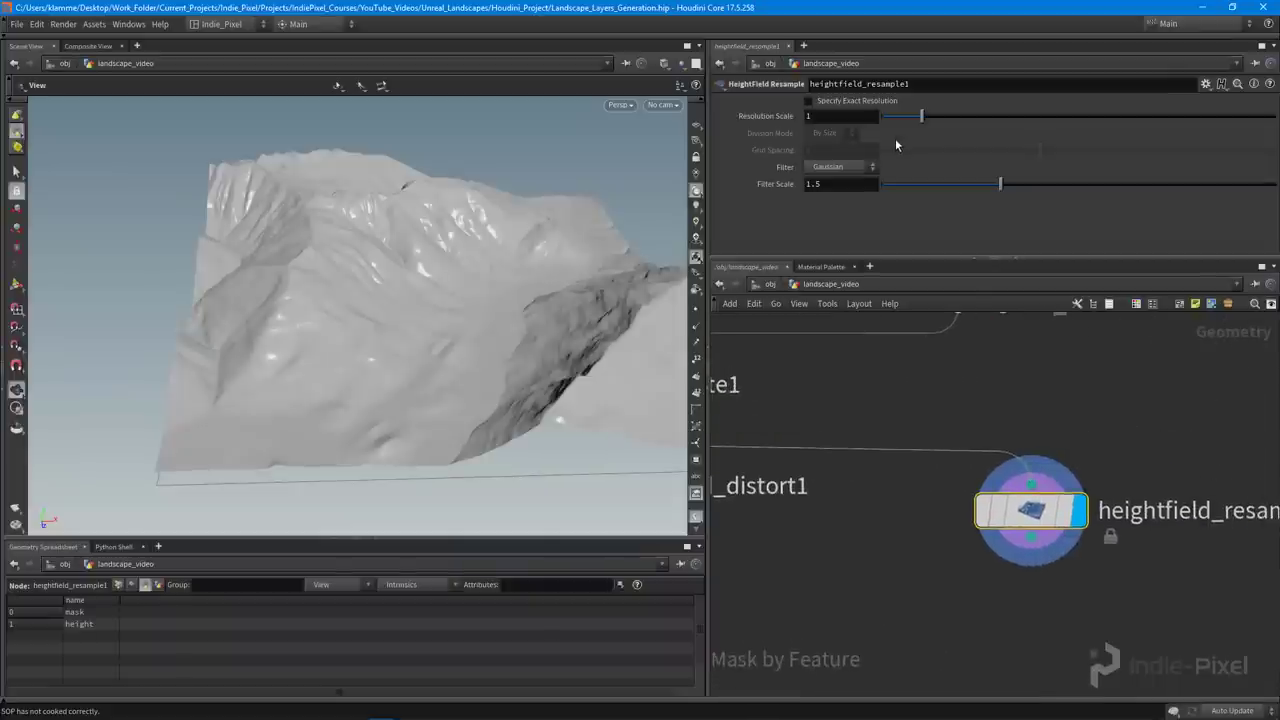
Try an increased resolution scale and a value of .2 on heightfield_resample1, and delete the node
left_click(839, 168)
left_click(942, 145)
left_click_drag(918, 117, 953, 116)
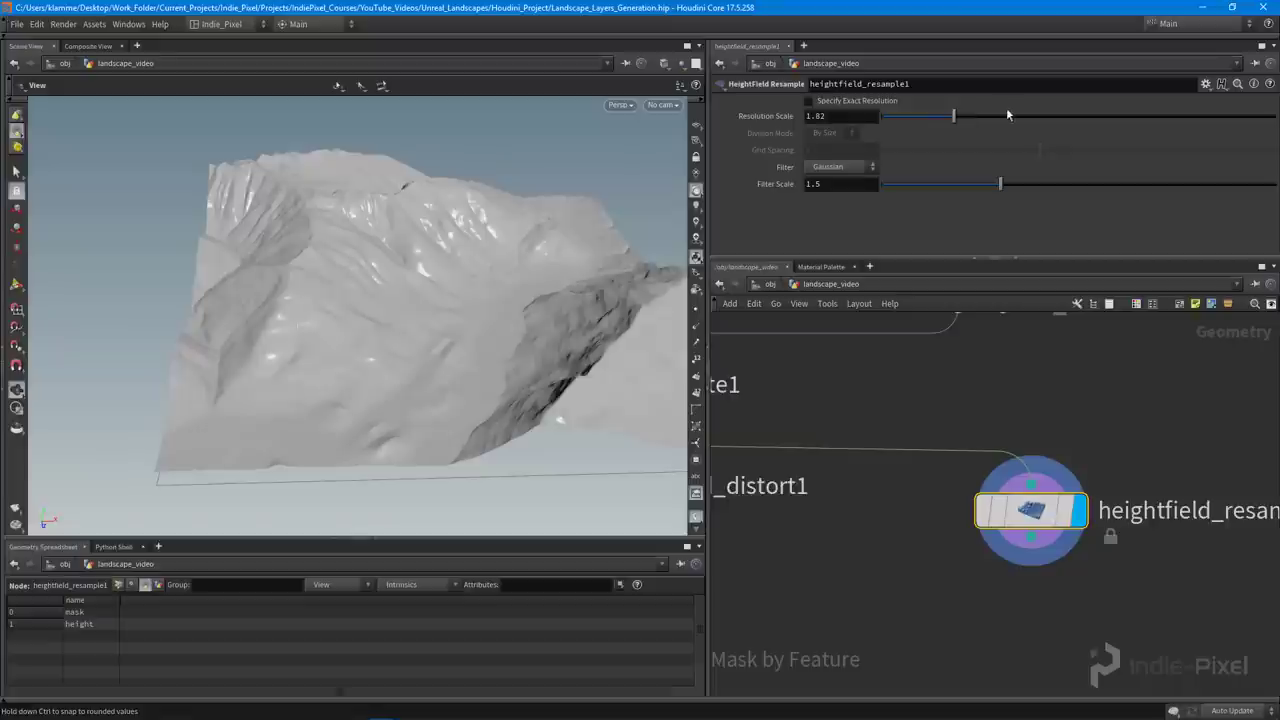
double_click(838, 116)
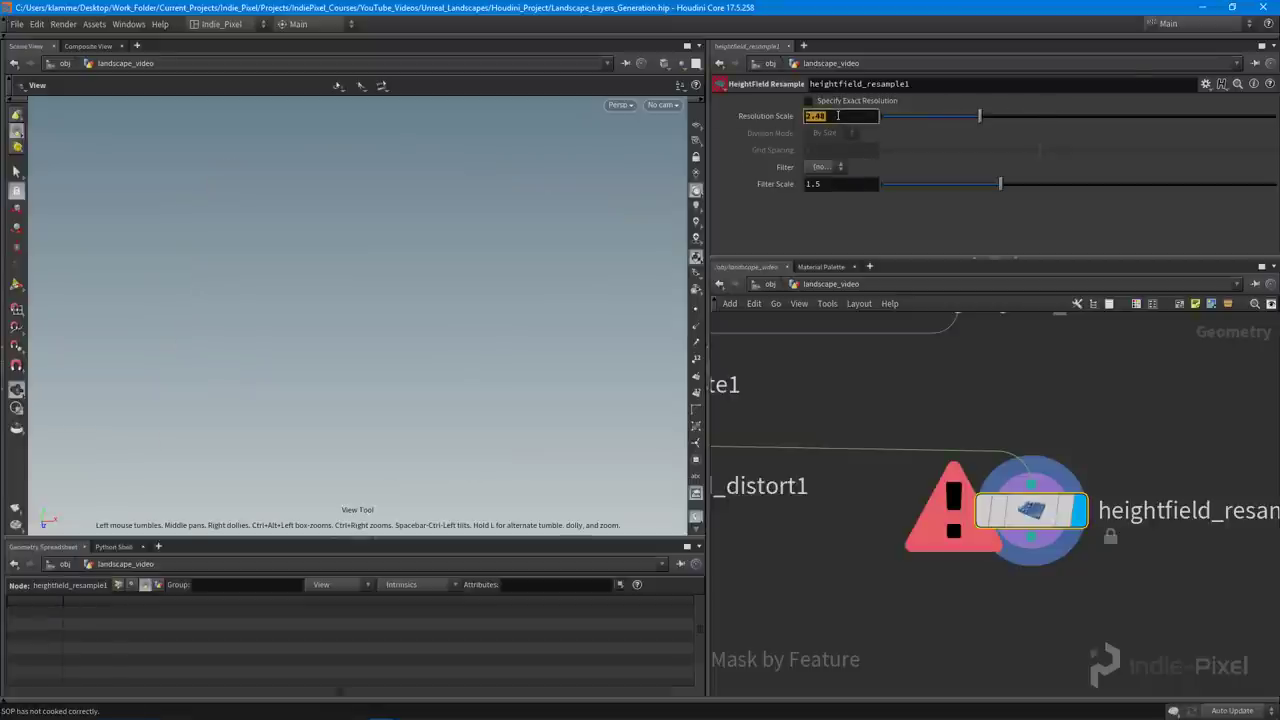
type(".2")
key("Return")
scroll(394, 271, "up", 6)
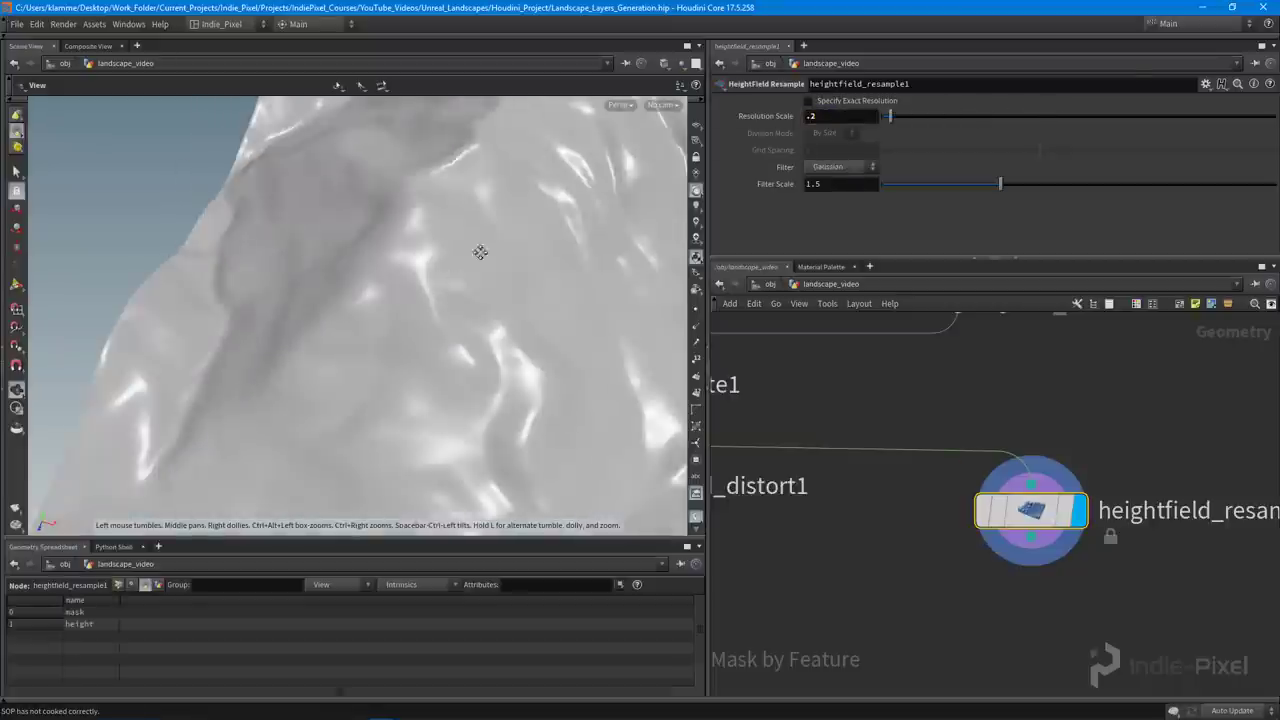
left_click_drag(480, 252, 460, 300)
middle_click_drag(886, 603, 1037, 521)
scroll(1037, 521, "down", 5)
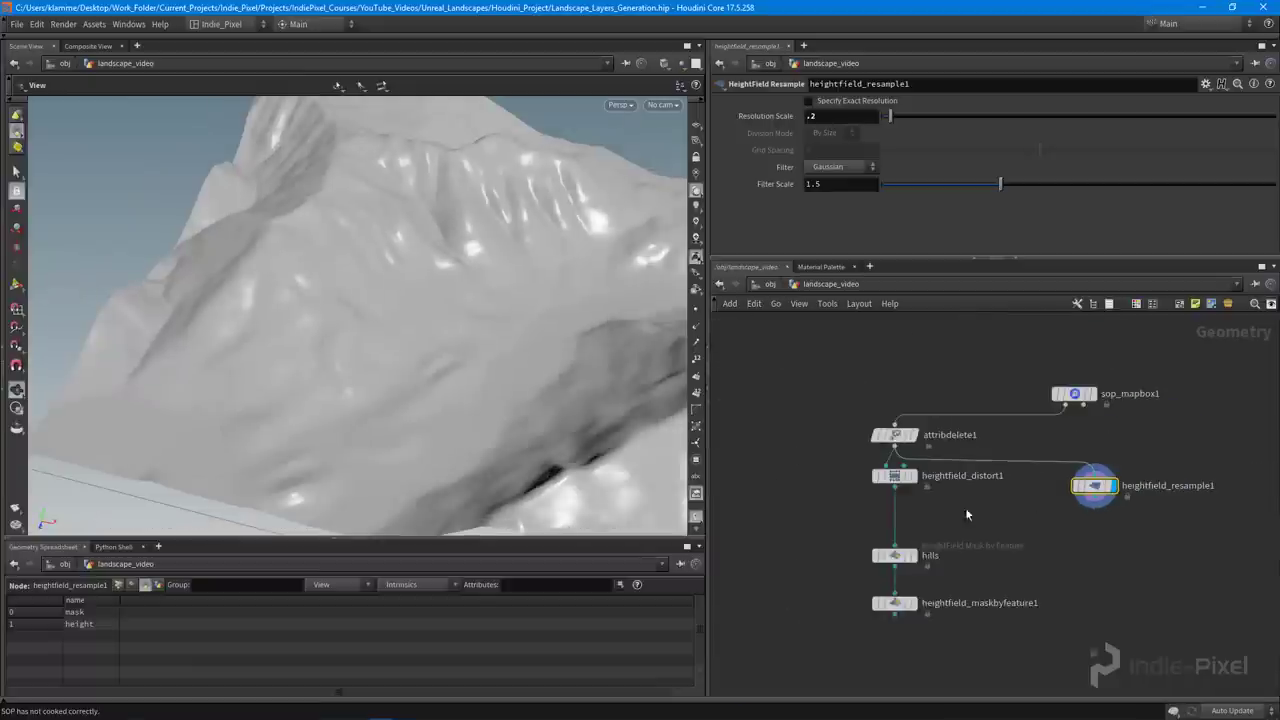
key("Delete")
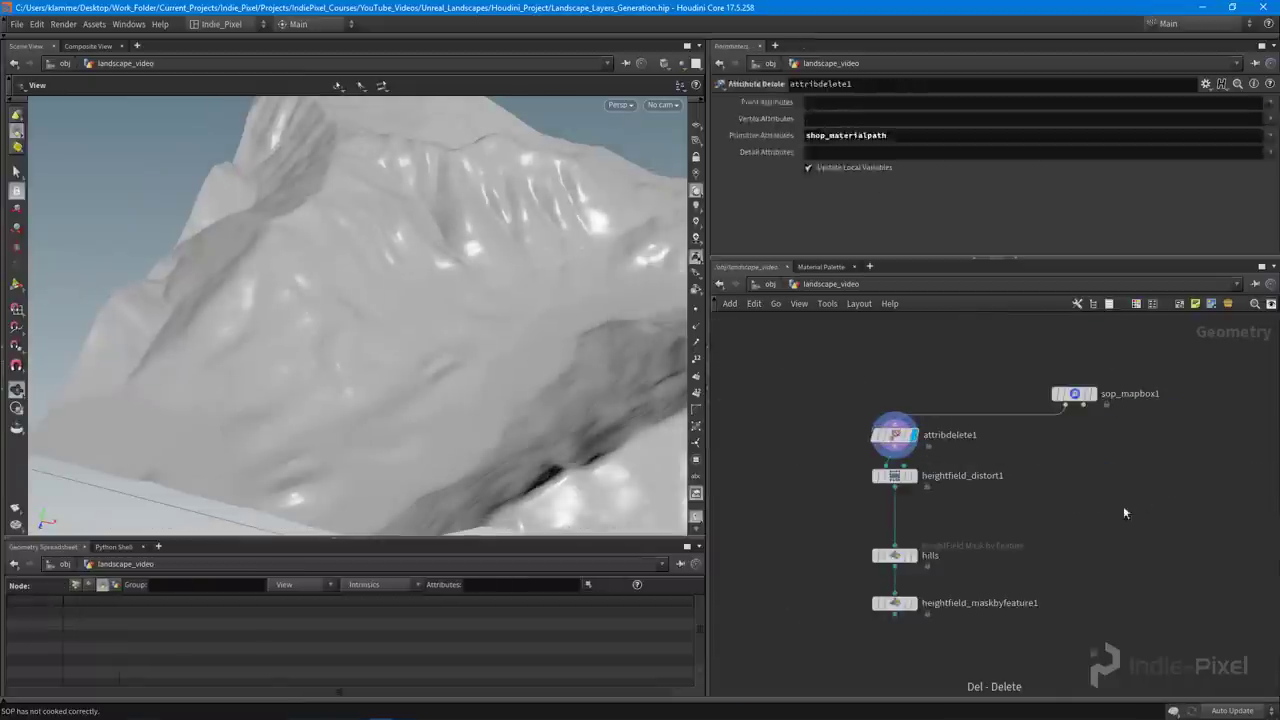
Display the heightfield_maskbyfeature1 result on the terrain and show the node's curvature settings
scroll(900, 577, "up", 4)
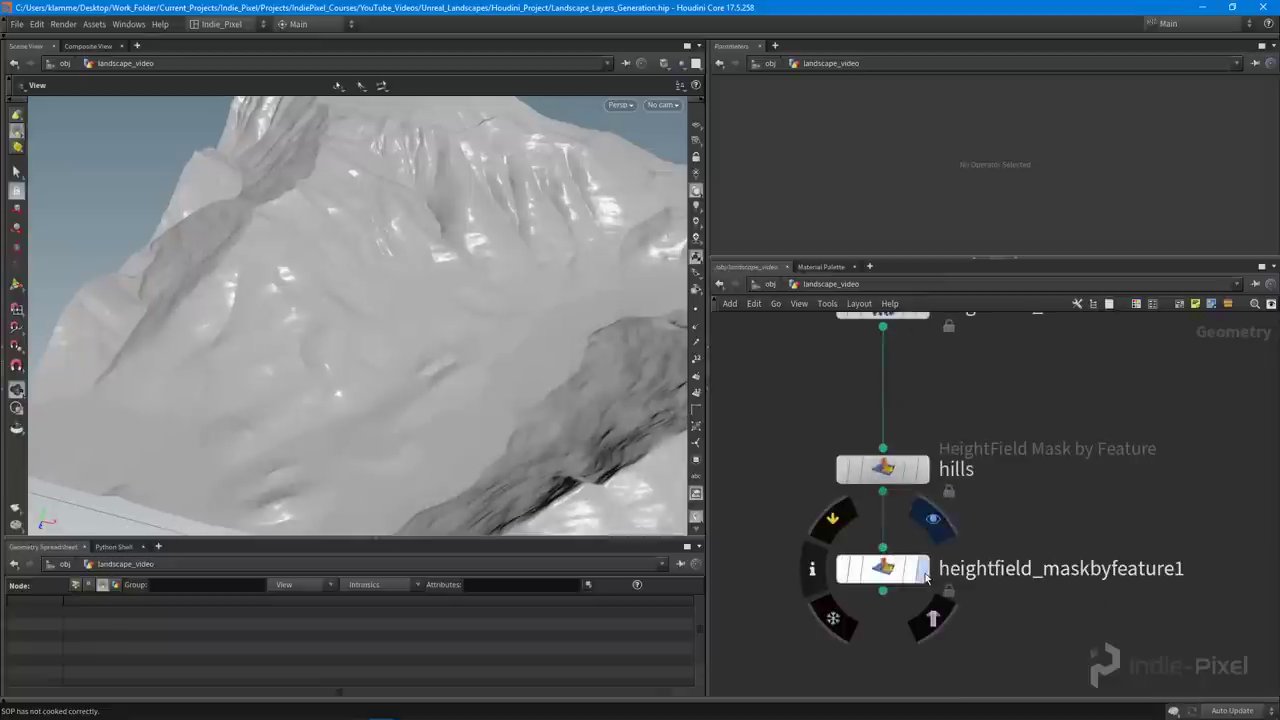
left_click(933, 519)
left_click(884, 570)
left_click_drag(450, 375, 360, 340)
scroll(968, 185, "down", 5)
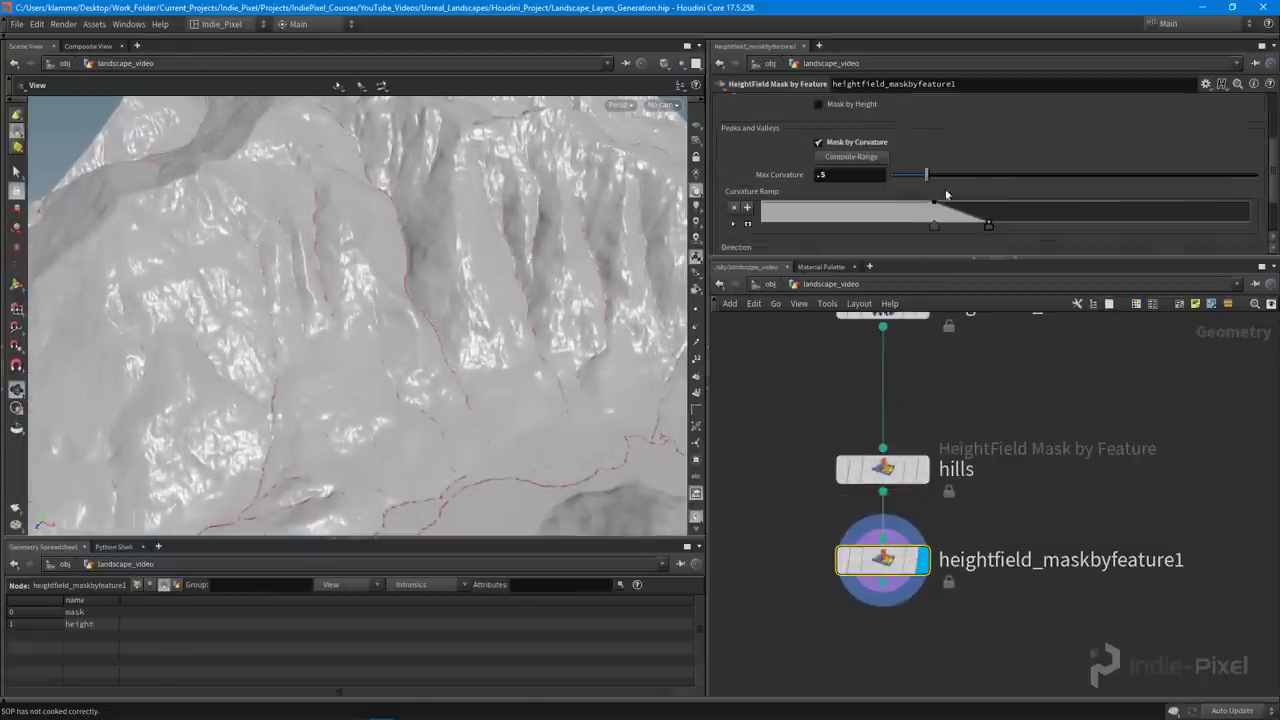
Shift the curvature ramp's falloff to run steeply from about 44% to 45%
left_click_drag(933, 178, 1007, 186)
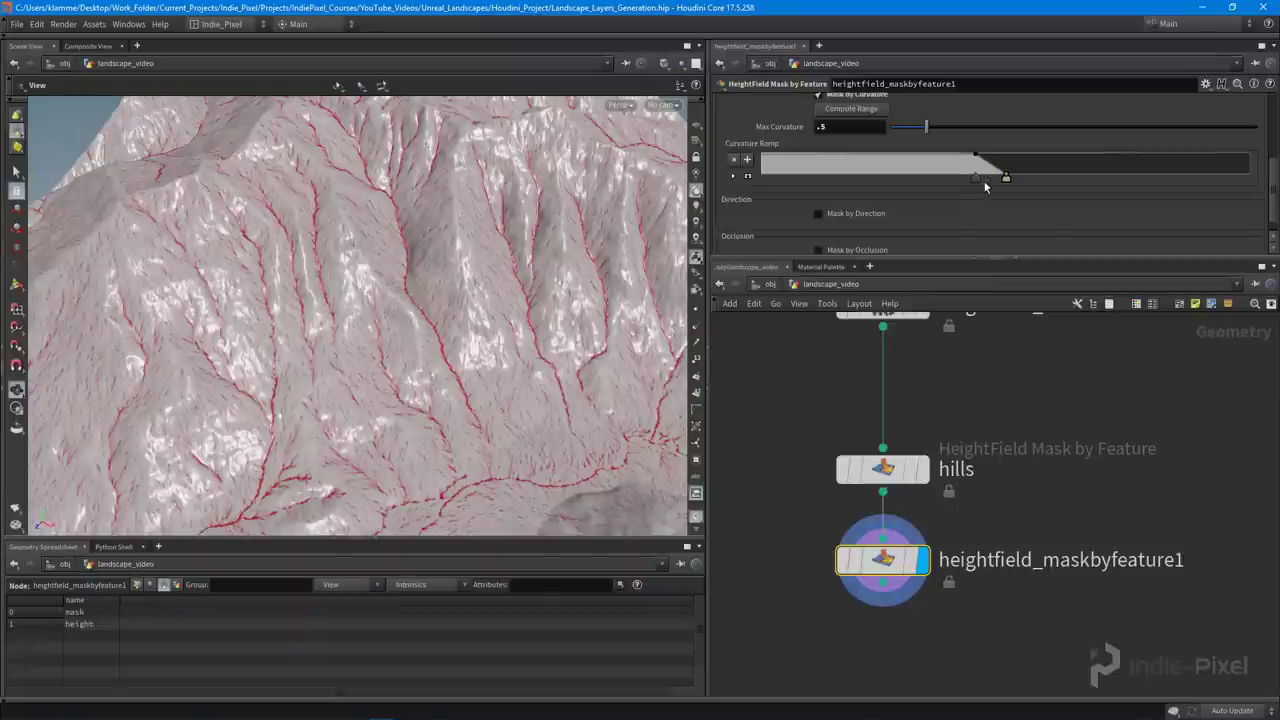
left_click_drag(1006, 177, 984, 178)
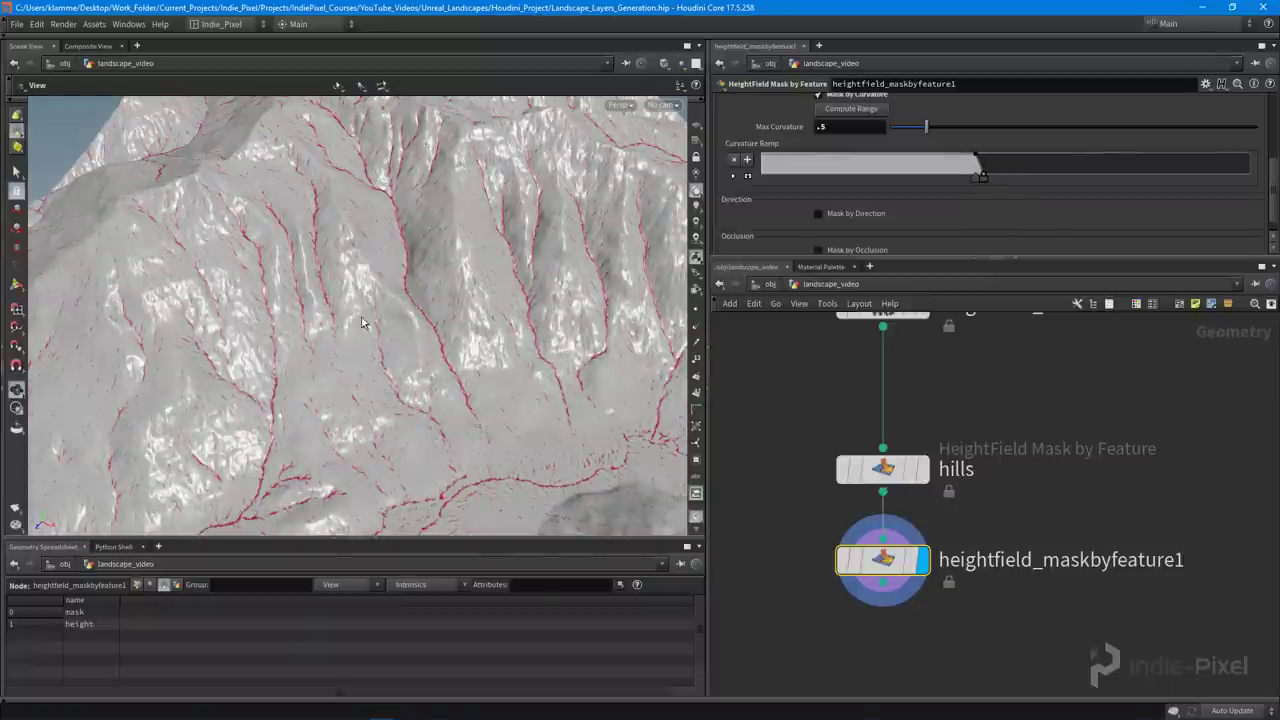
left_click_drag(454, 302, 467, 331)
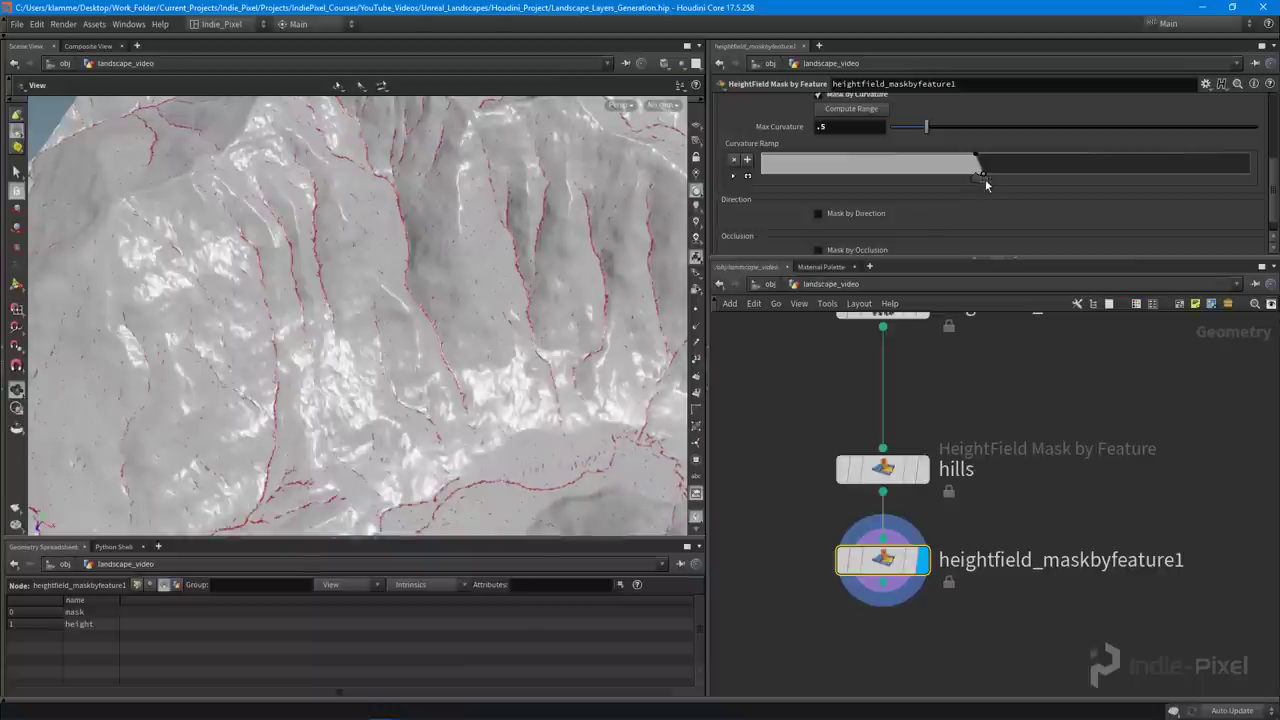
Try a smooth radius of 4 for the curvature mask and check it on the terrain
scroll(1000, 160, "up", 6)
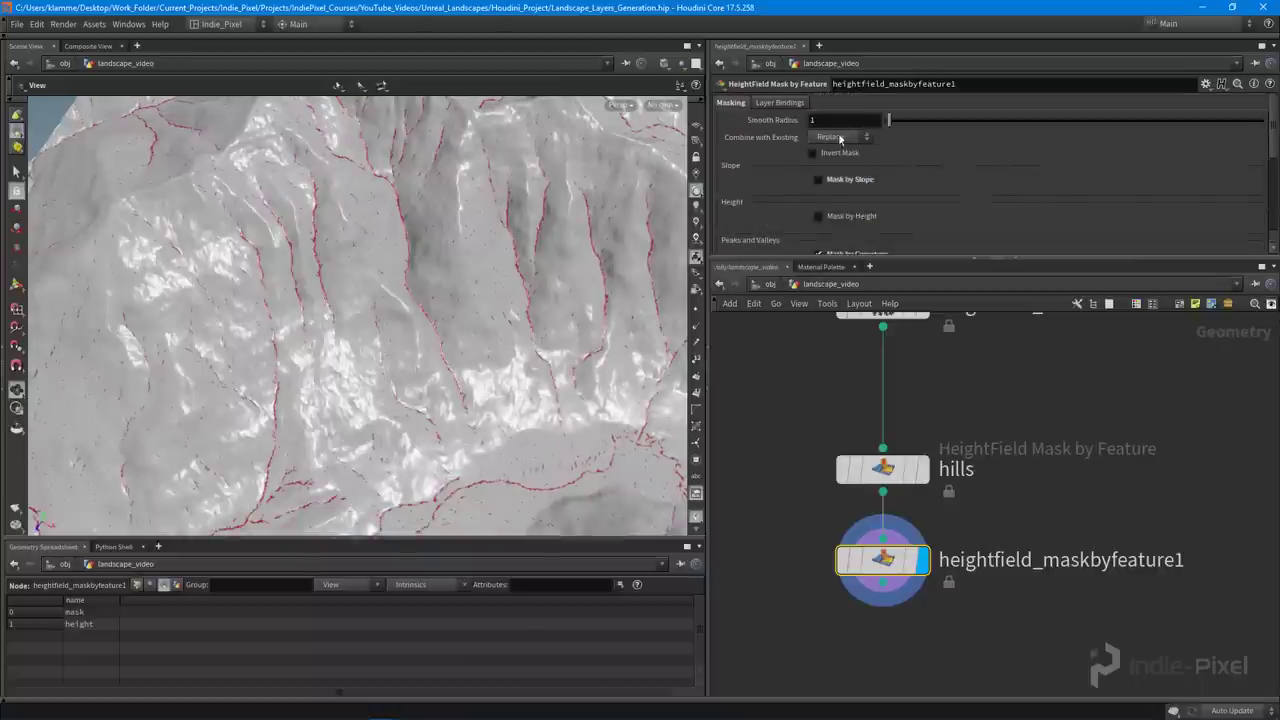
left_click(838, 121)
type("4")
key("Return")
left_click_drag(426, 281, 400, 280)
left_click_drag(423, 374, 465, 373)
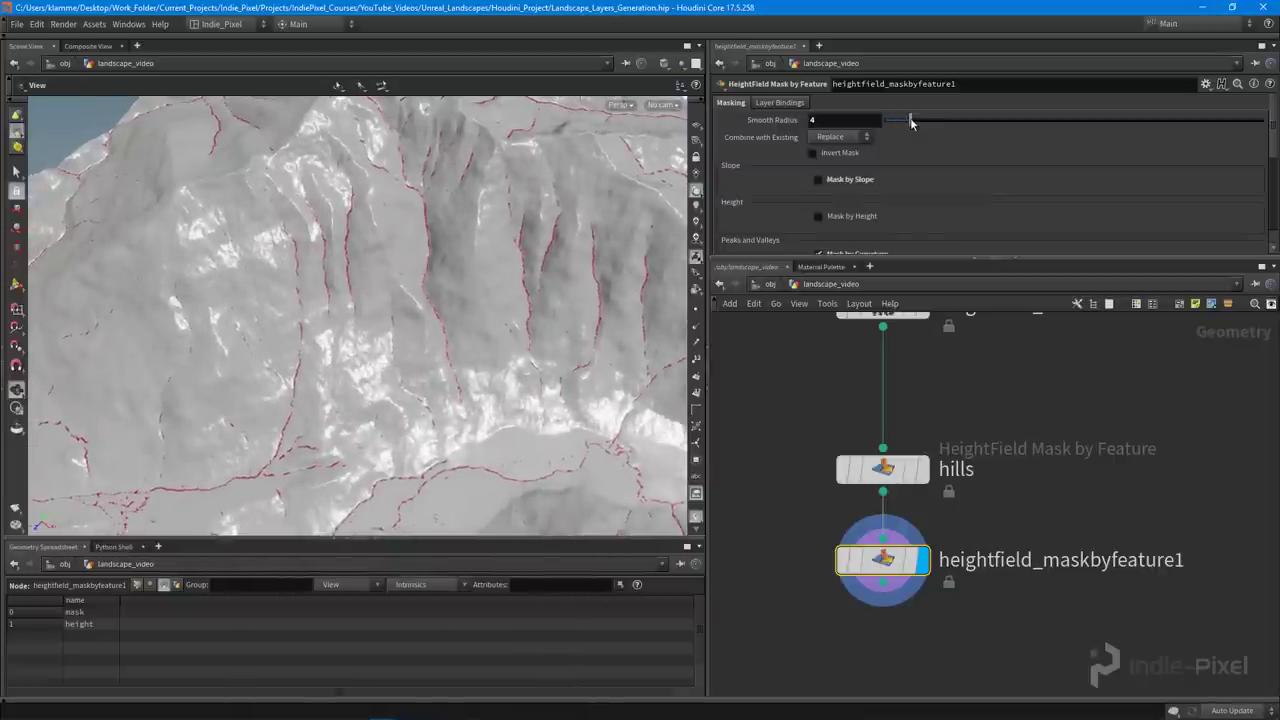
Set the smooth radius to 6.7 and shift the curvature ramp's falloff to run from about 46% to 48%
left_click_drag(911, 122, 912, 123)
scroll(953, 163, "down", 3)
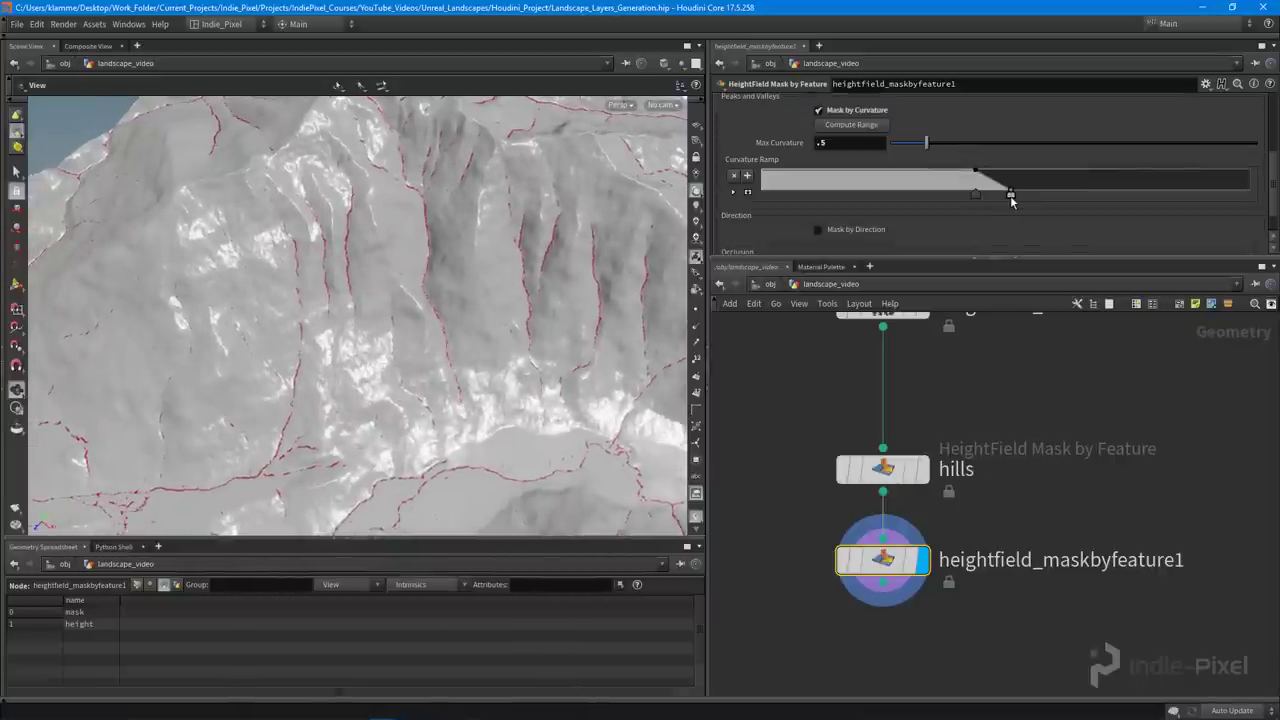
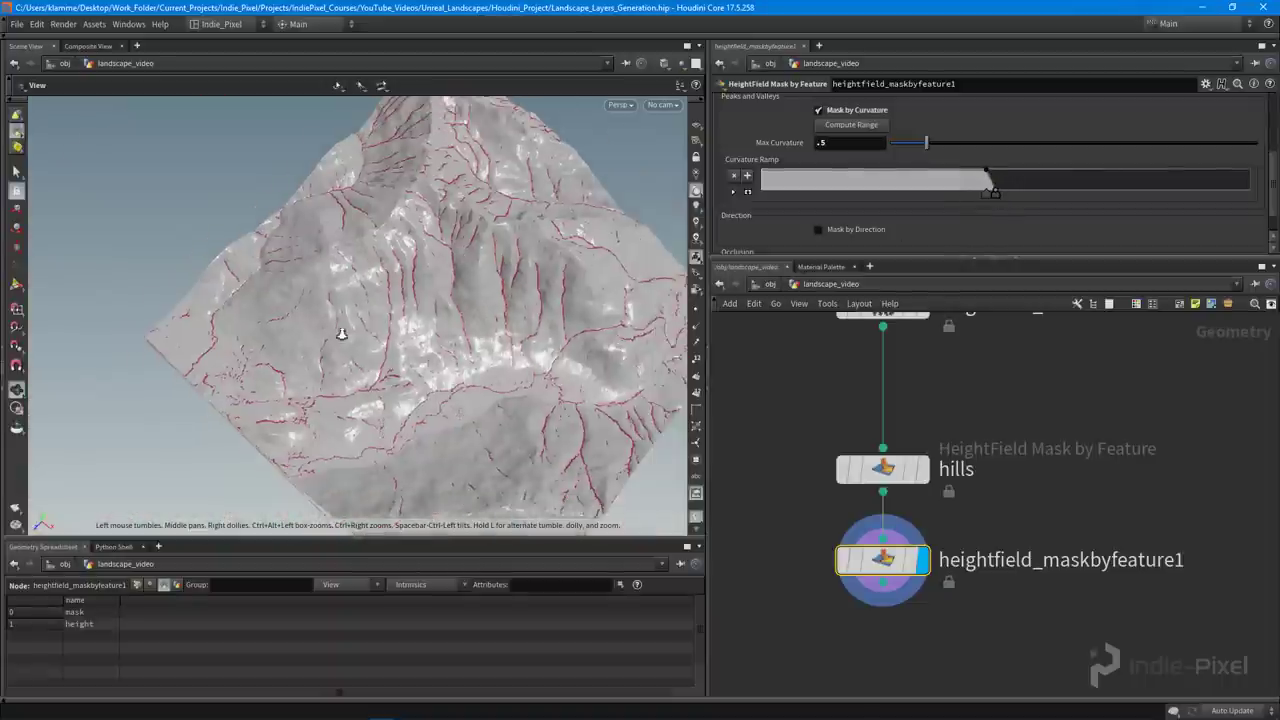
mouse_move(340, 334)
left_mouse_down()
mouse_move(400, 280)
mouse_move(334, 317)
left_mouse_up()
right_click_drag(334, 317, 489, 353)
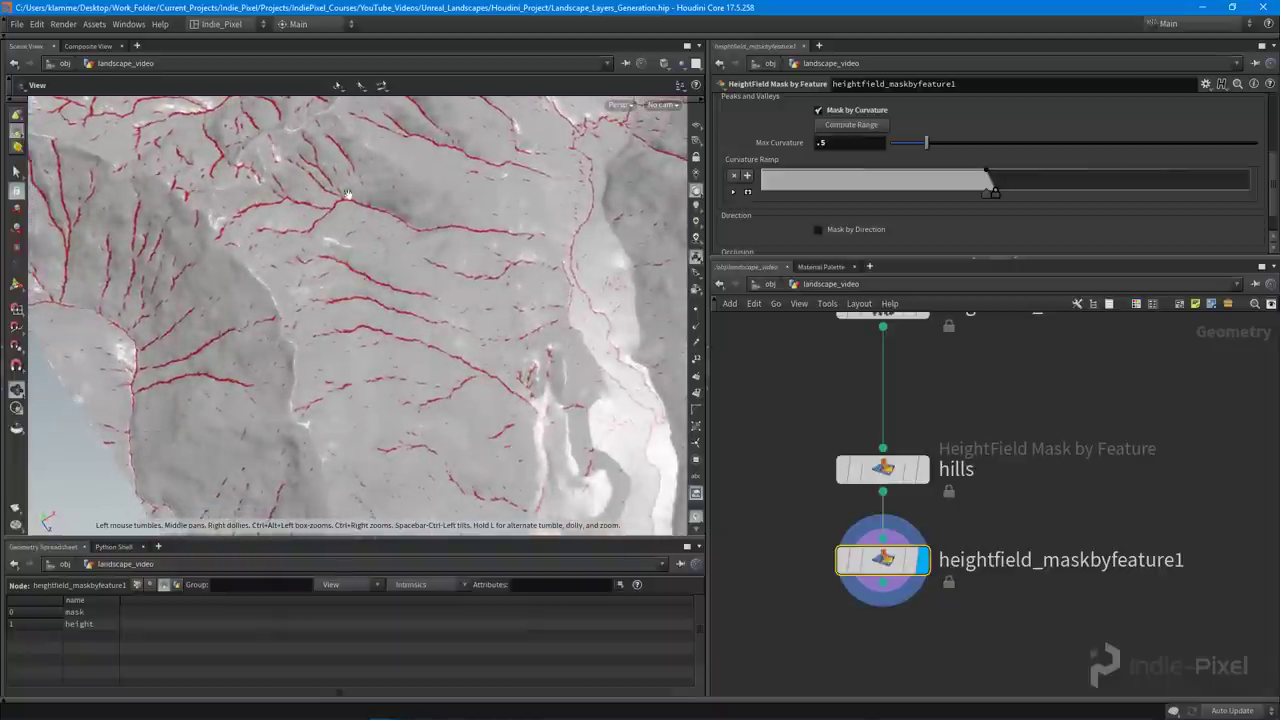
left_click_drag(450, 302, 401, 303)
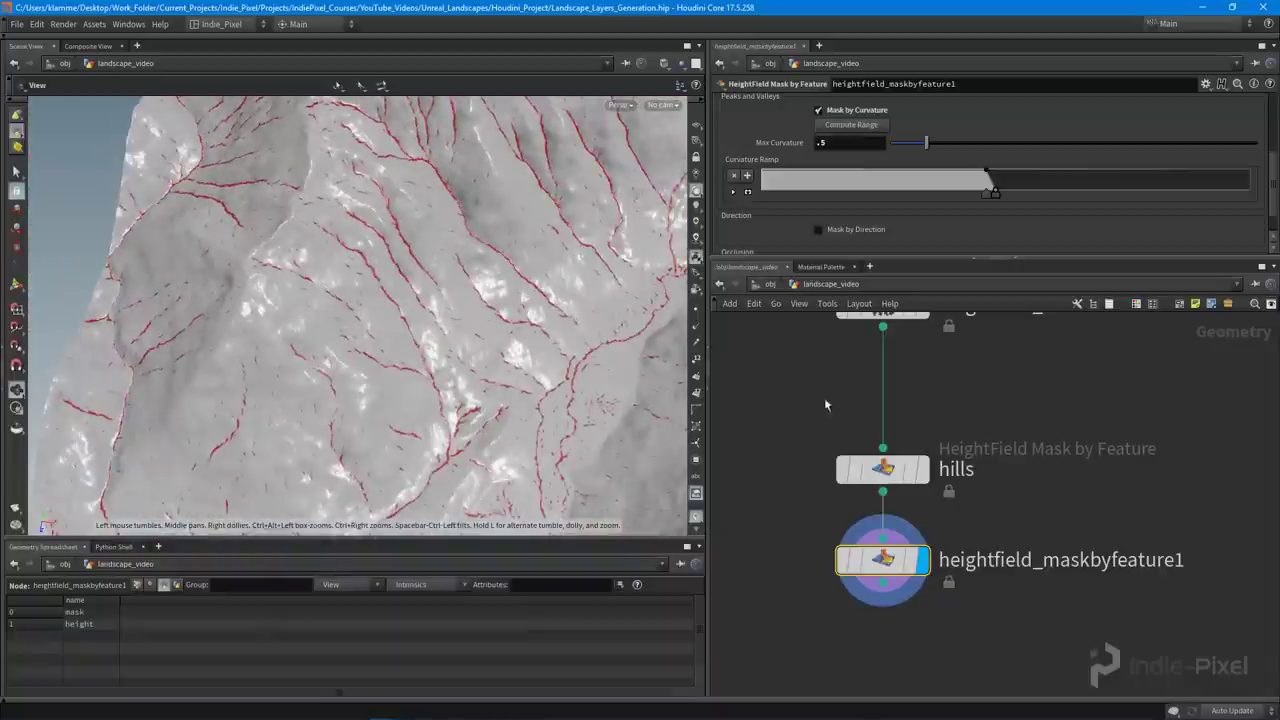
Enlarge the parameter area and set heightfield_maskbyfeature1 to combine with the existing hills mask by Subtract
left_click(871, 472)
left_click(882, 562)
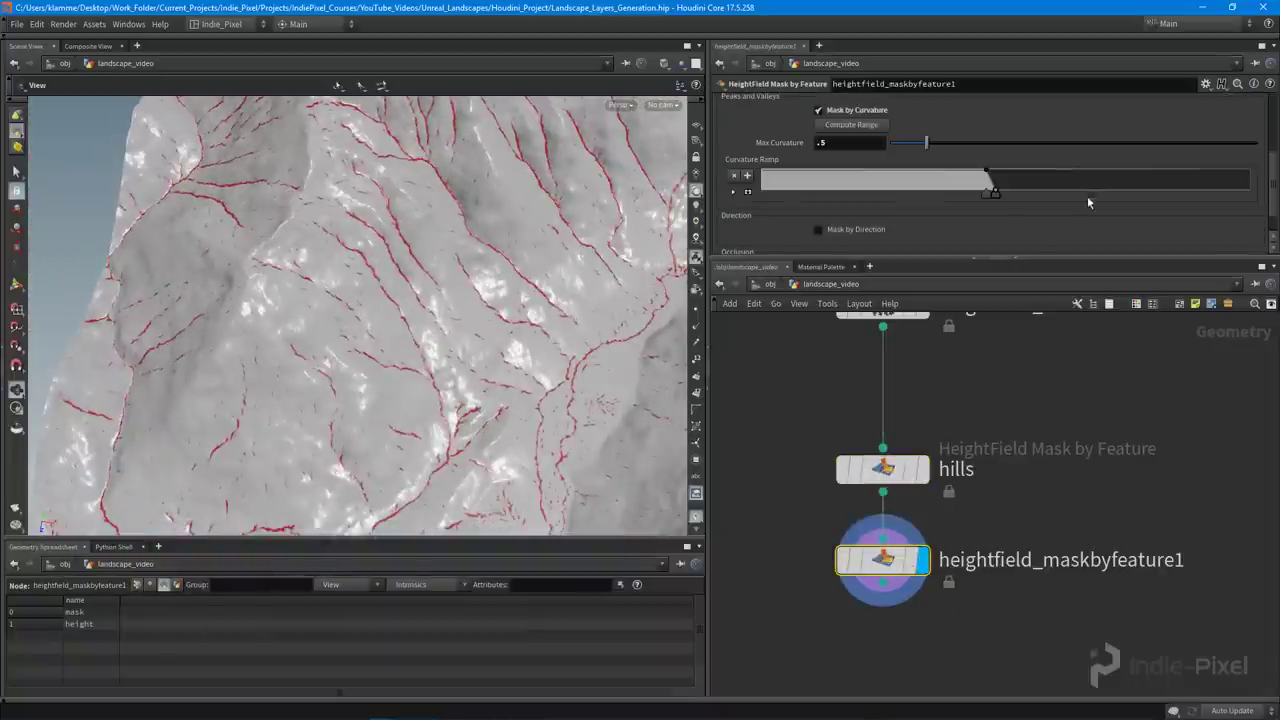
left_click_drag(1060, 259, 1060, 408)
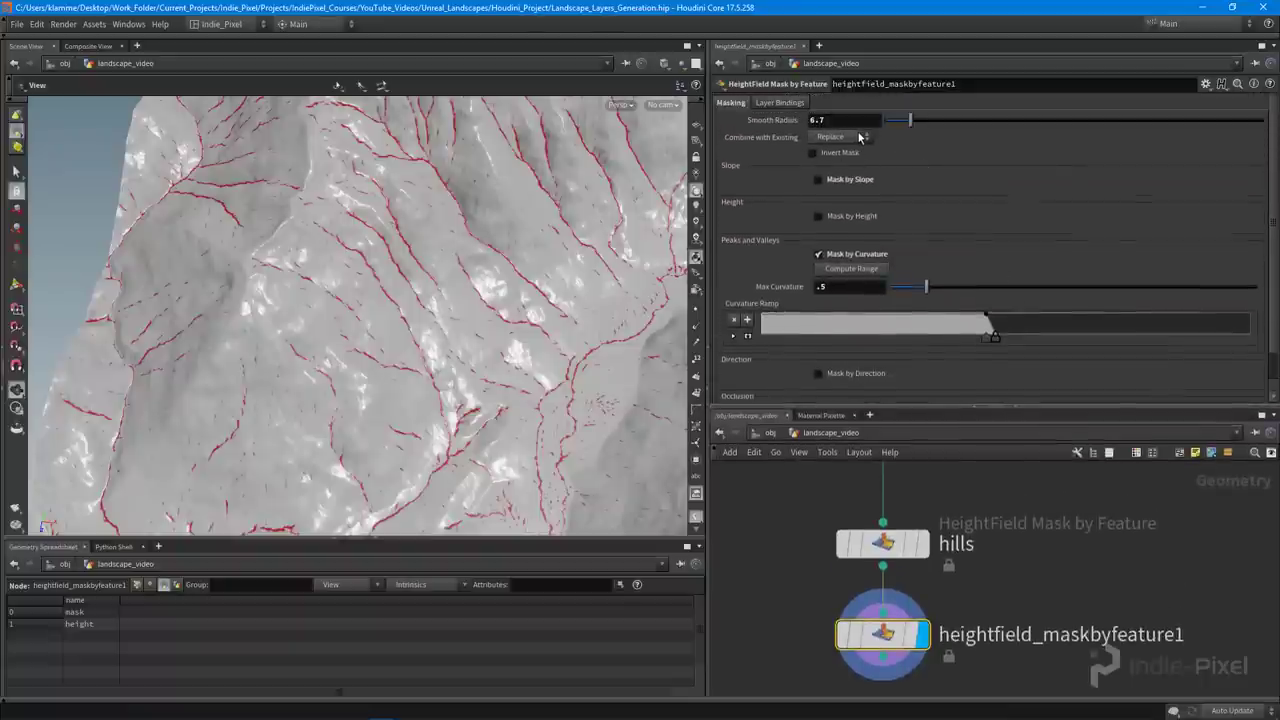
left_click(842, 137)
left_click(829, 177)
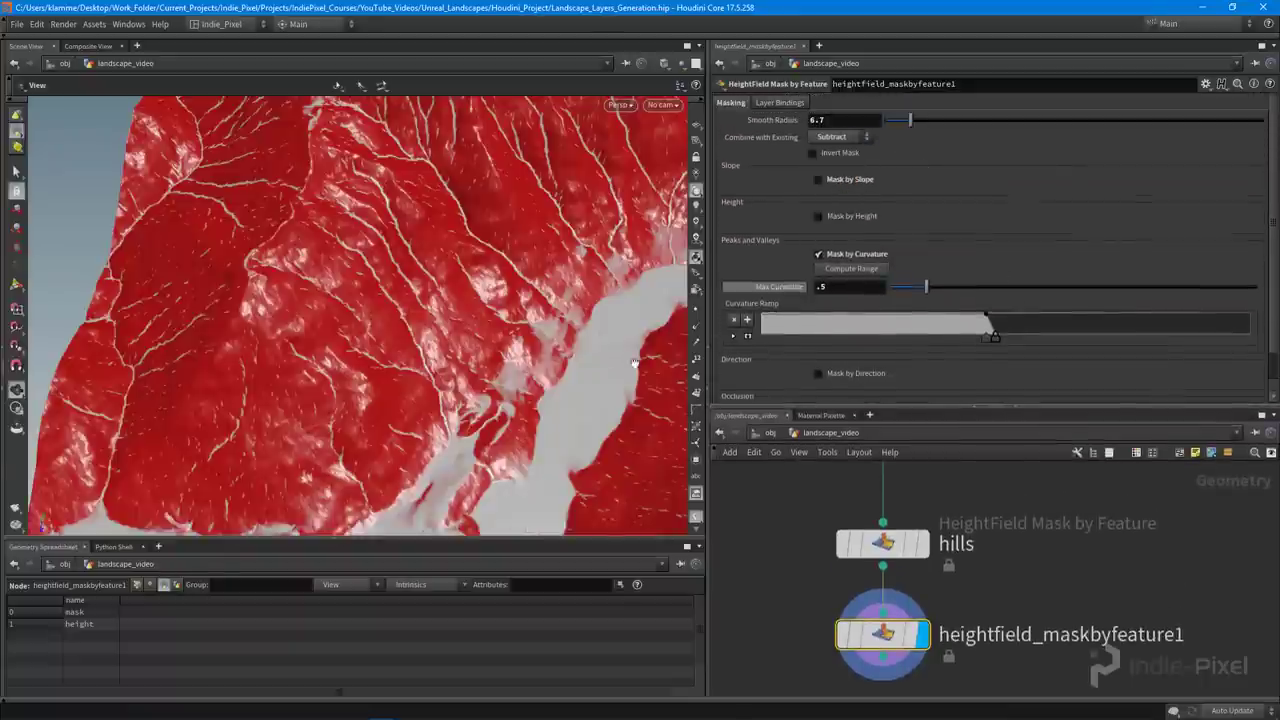
Examine from several angles how the subtracted creases cut into the hills mask across the whole terrain
left_click_drag(485, 300, 337, 274)
right_click_drag(337, 274, 460, 249)
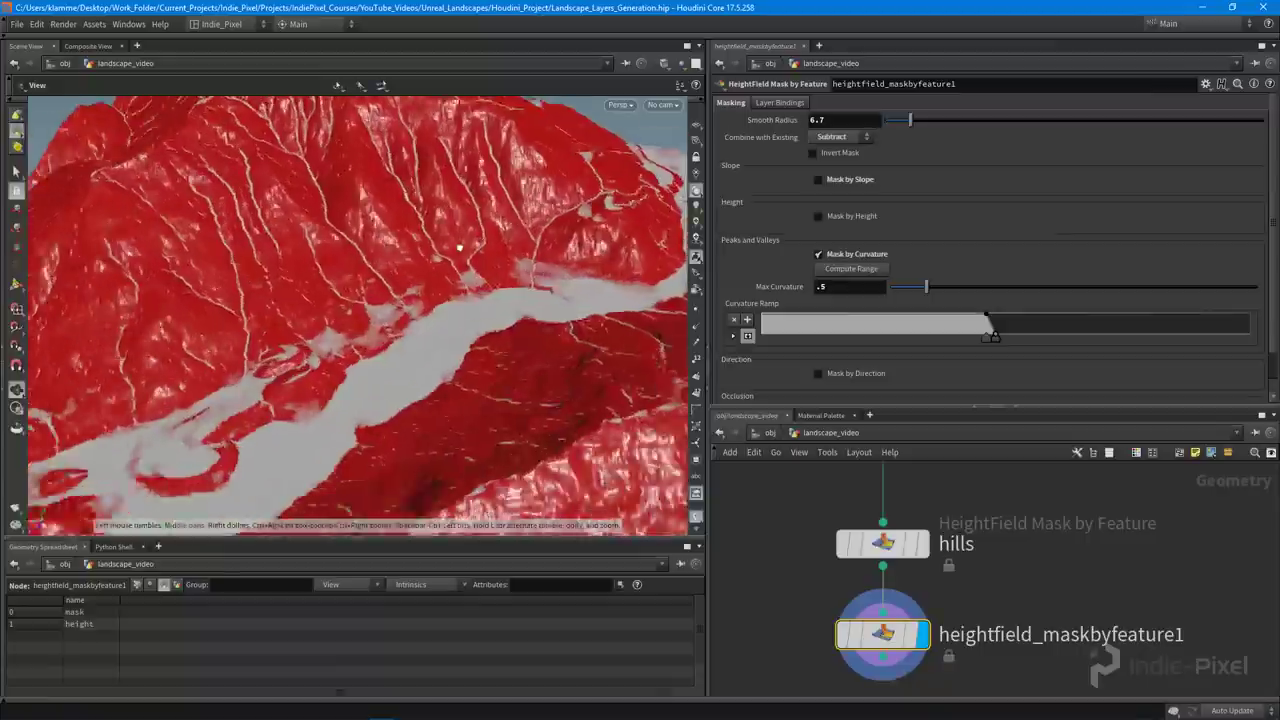
left_click_drag(460, 249, 503, 251)
right_click_drag(503, 251, 448, 296)
left_click_drag(448, 296, 500, 292)
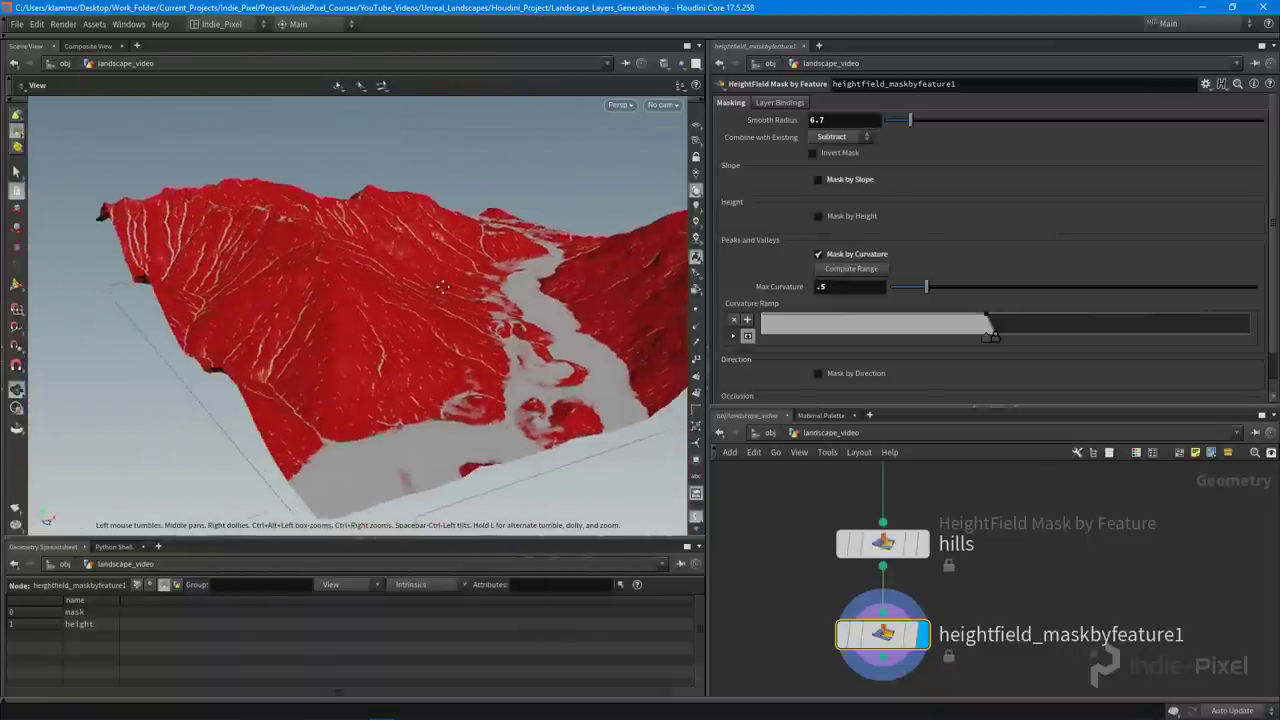
right_click_drag(500, 292, 464, 371)
left_click_drag(474, 326, 392, 308)
scroll(465, 372, "down", 3)
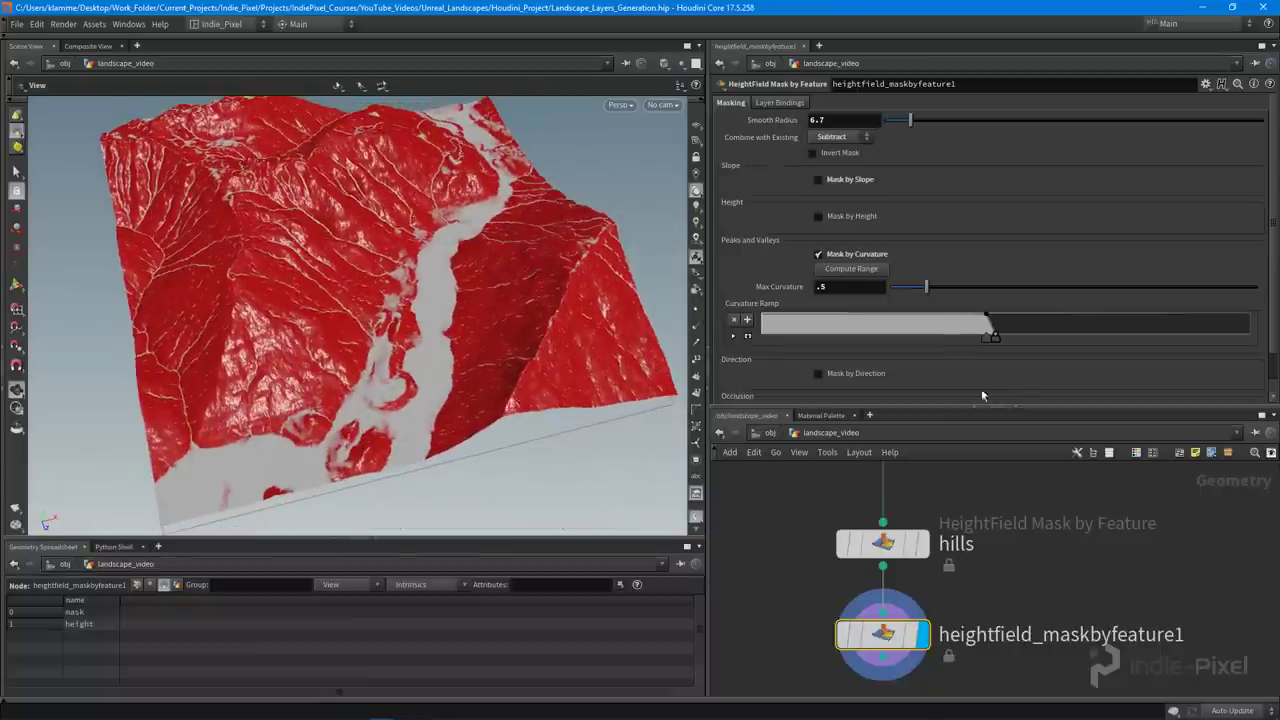
Enlarge the network area and check the node info of heightfield_maskbyfeature1
left_click_drag(1040, 406, 1040, 235)
middle_click_drag(1089, 408, 1139, 330)
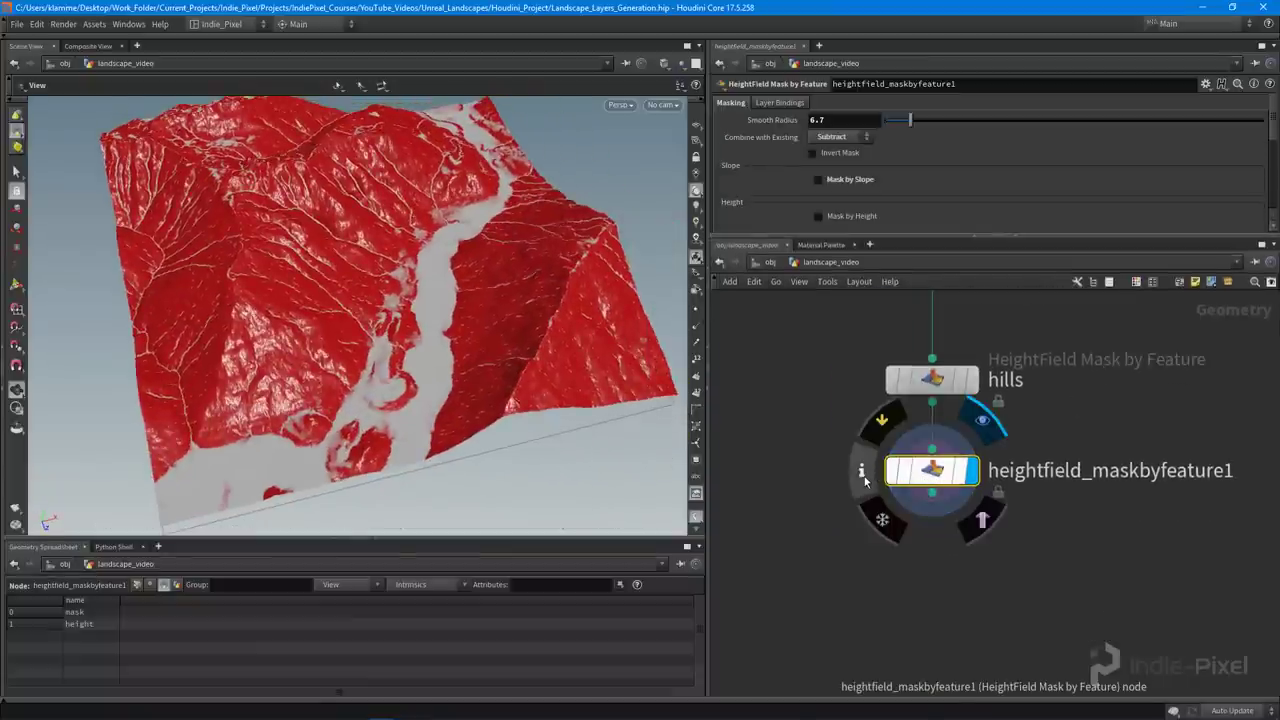
left_click(864, 476)
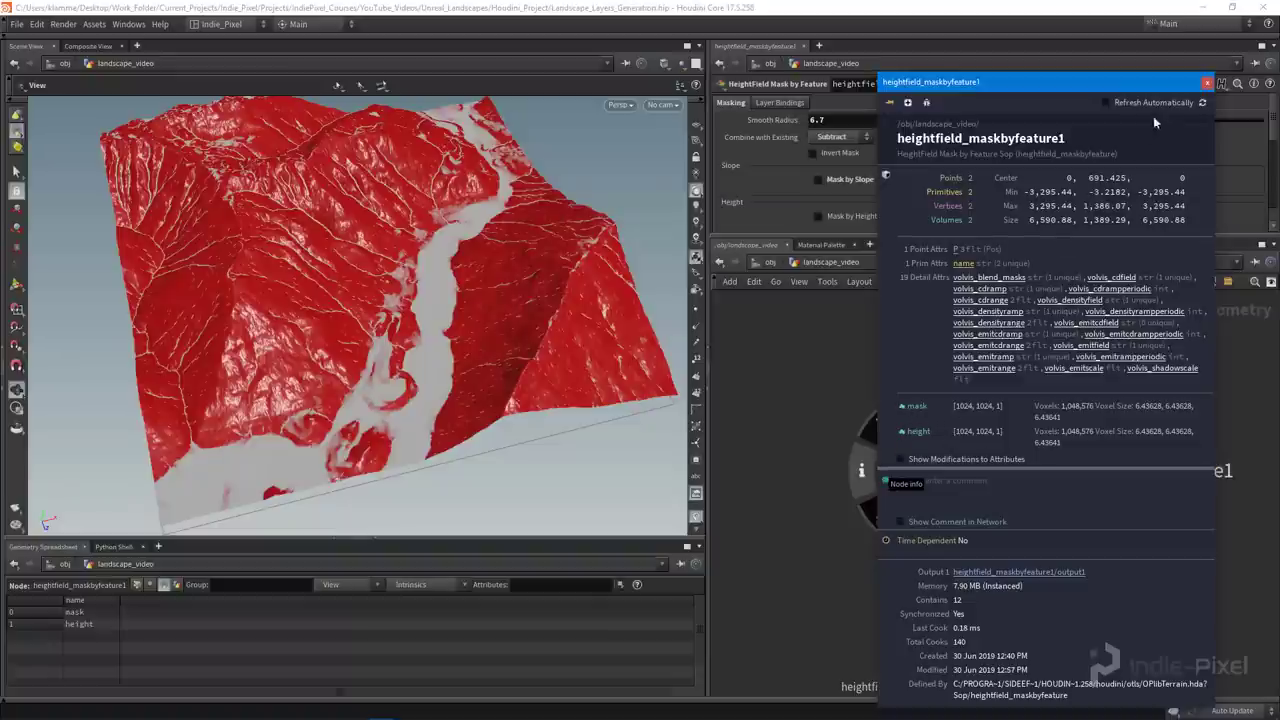
left_click(1206, 83)
middle_click_drag(936, 578, 936, 493)
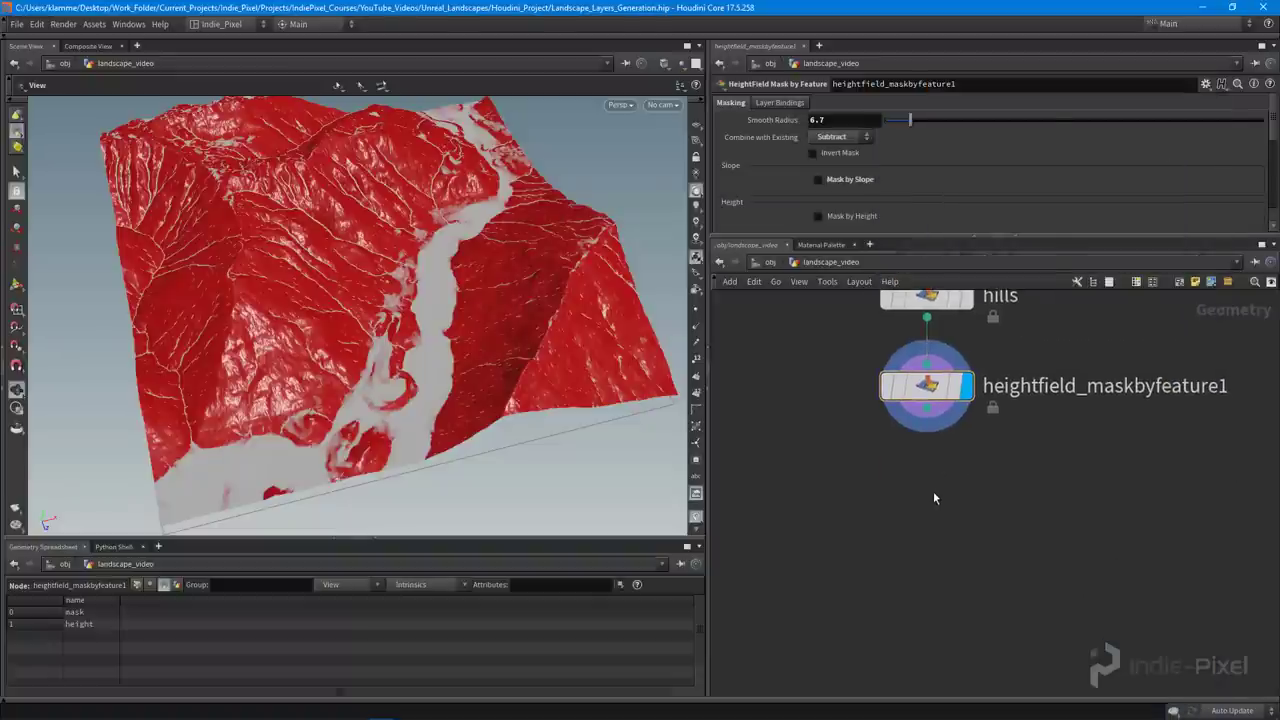
Add a HeightField Copy Layer node wired after heightfield_maskbyfeature1 and display its result
key("Tab")
type("copy")
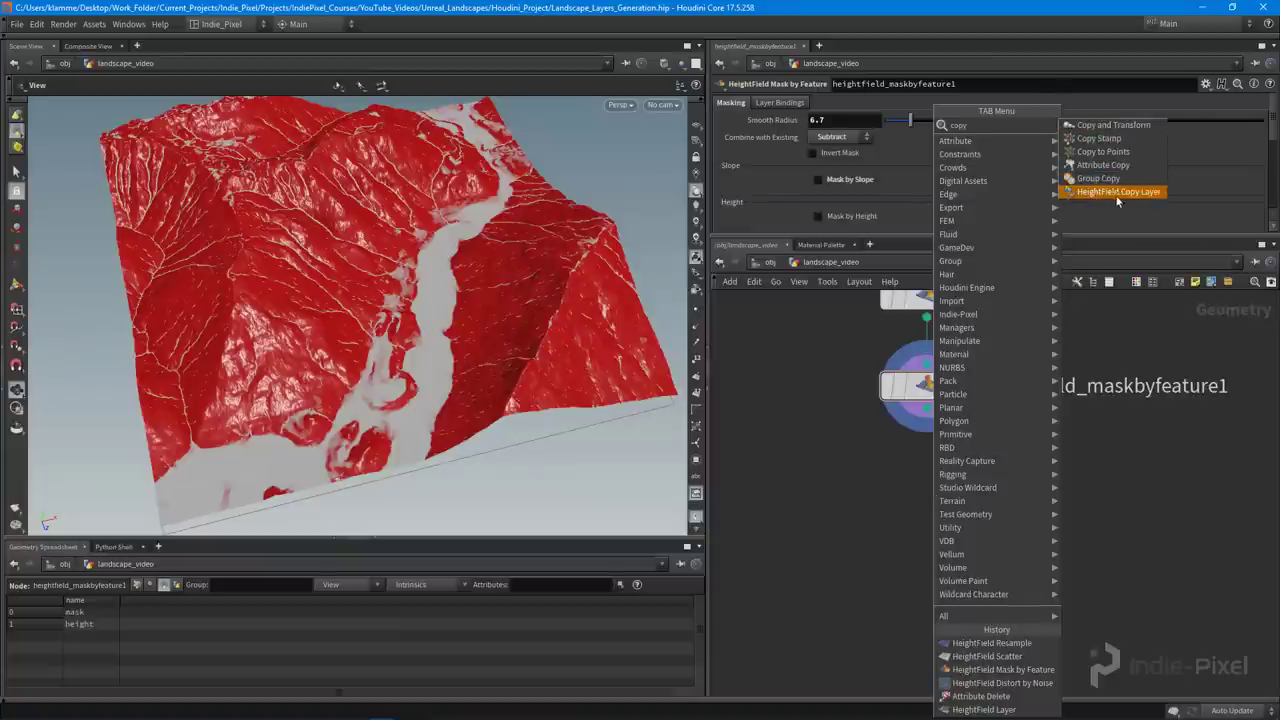
left_click(1117, 192)
left_click(909, 505)
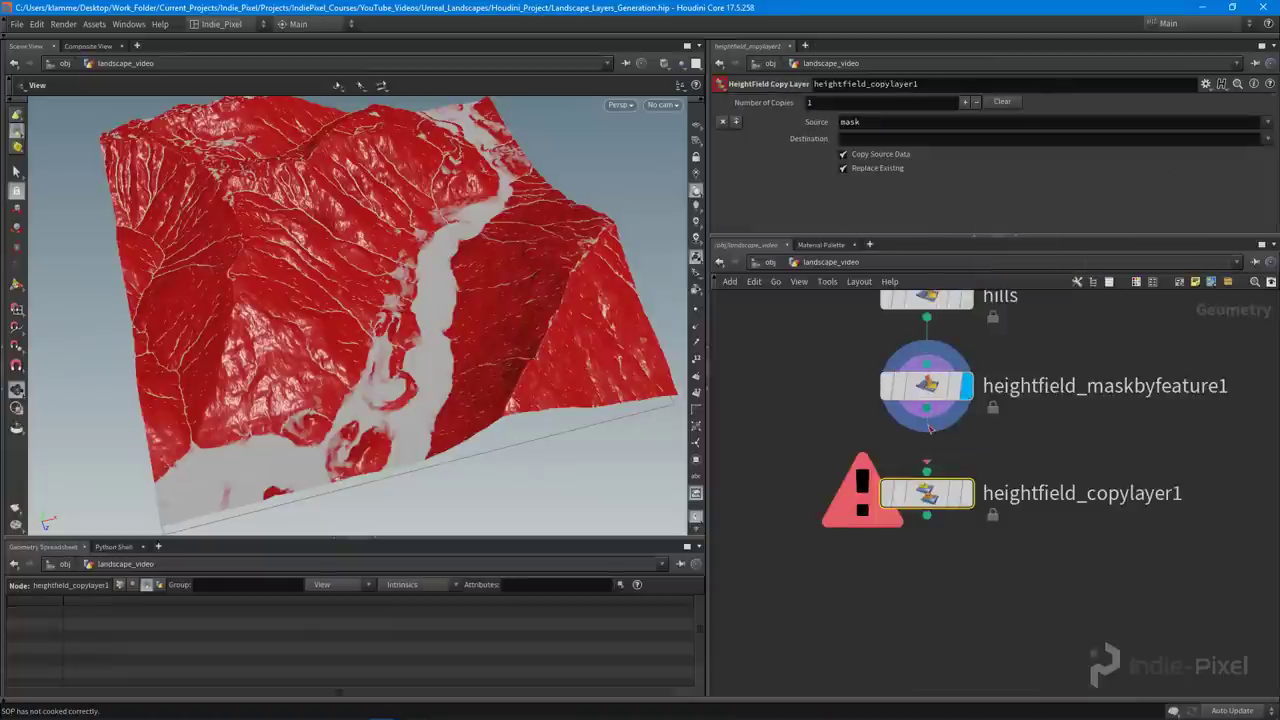
left_click(966, 493)
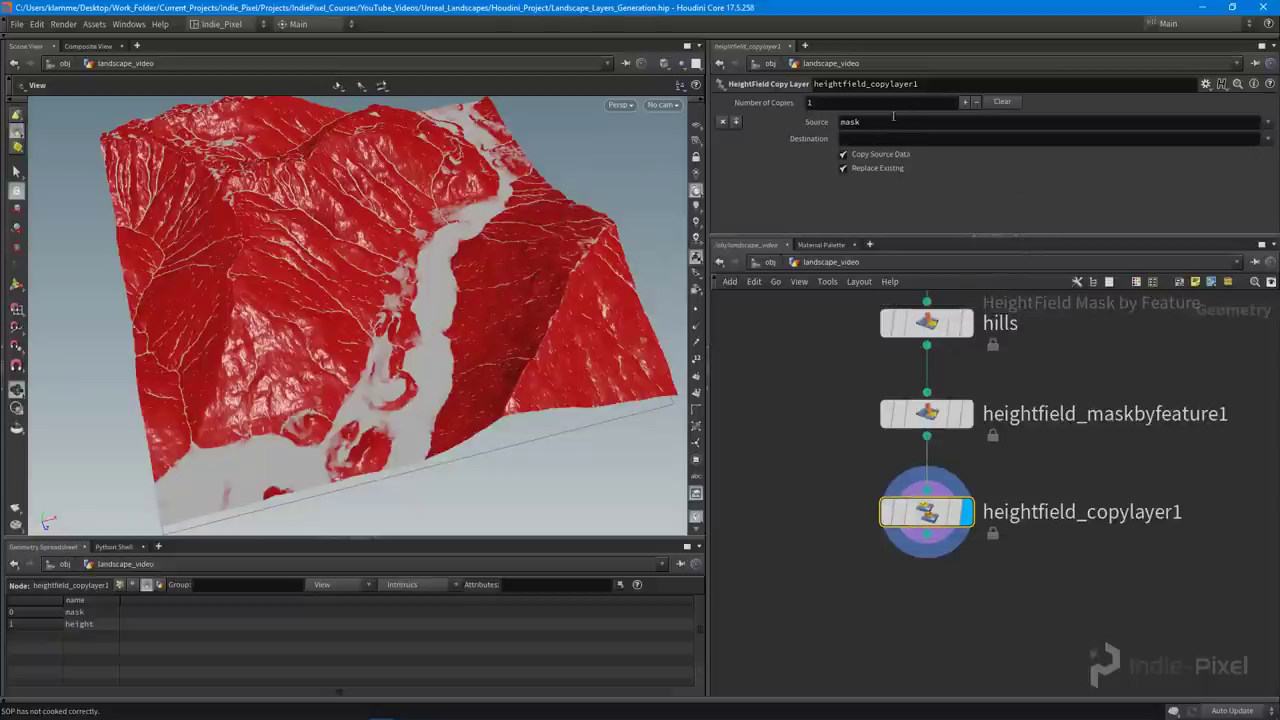
Set heightfield_copylayer1 to copy the mask source into a destination layer named hills
double_click(850, 121)
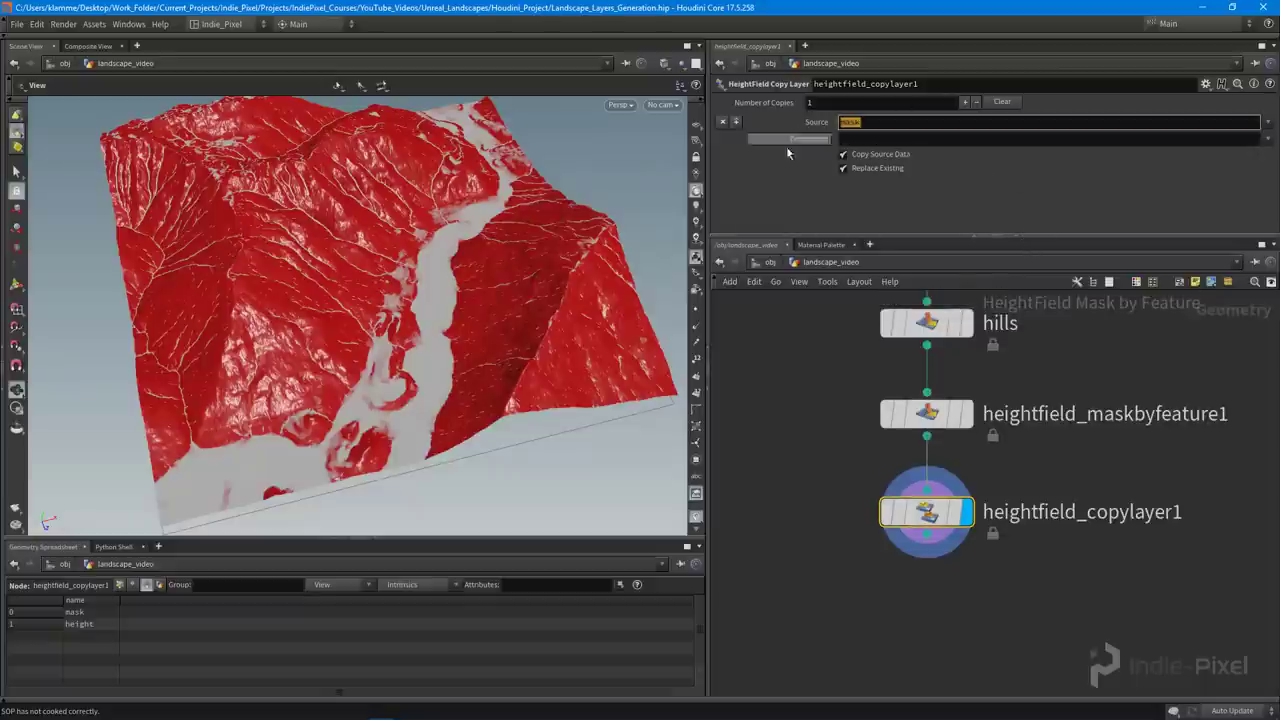
left_click(905, 137)
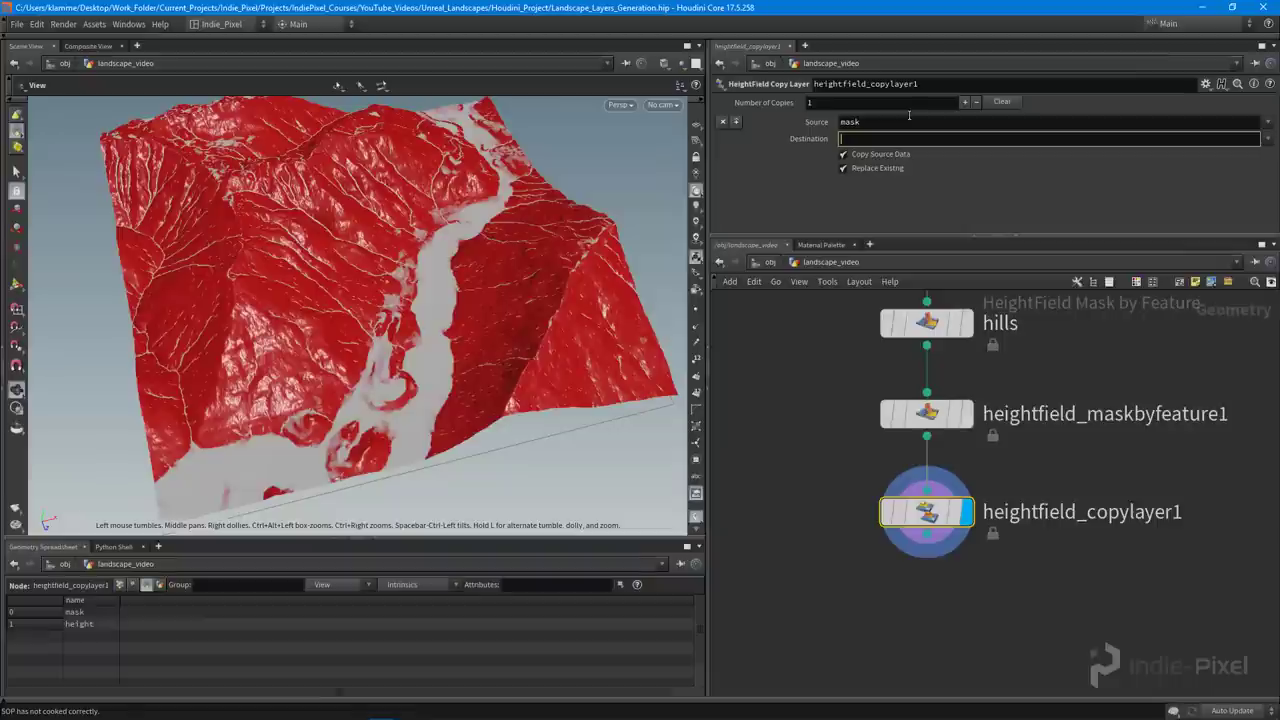
key("Return")
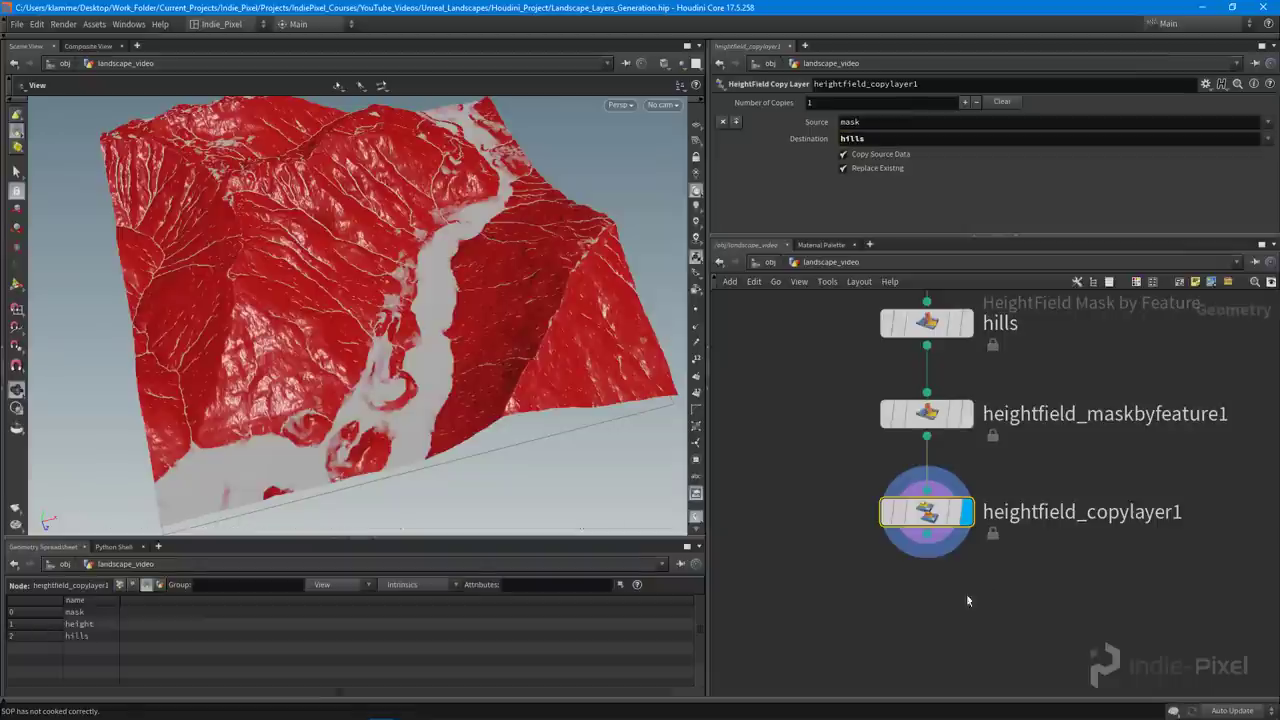
Check the volume layers listed in the node info of heightfield_copylayer1
middle_click_drag(967, 600, 1011, 554)
mouse_move(966, 476)
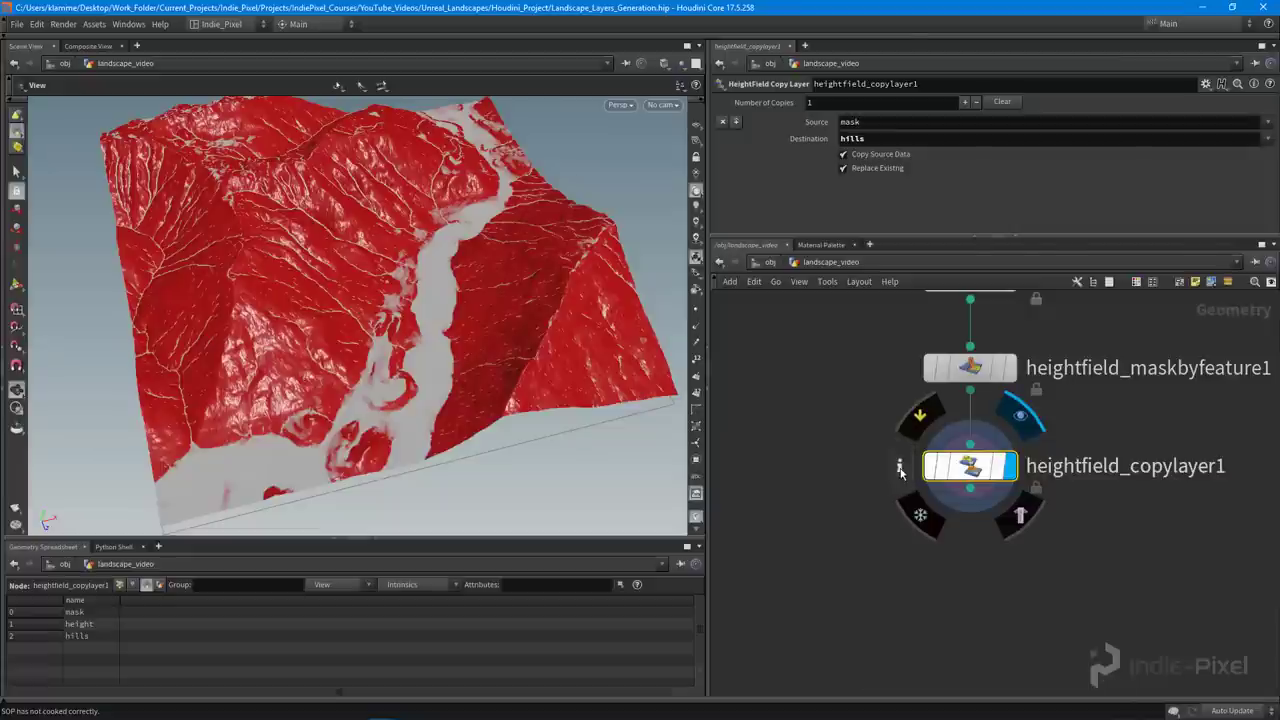
left_click(900, 468)
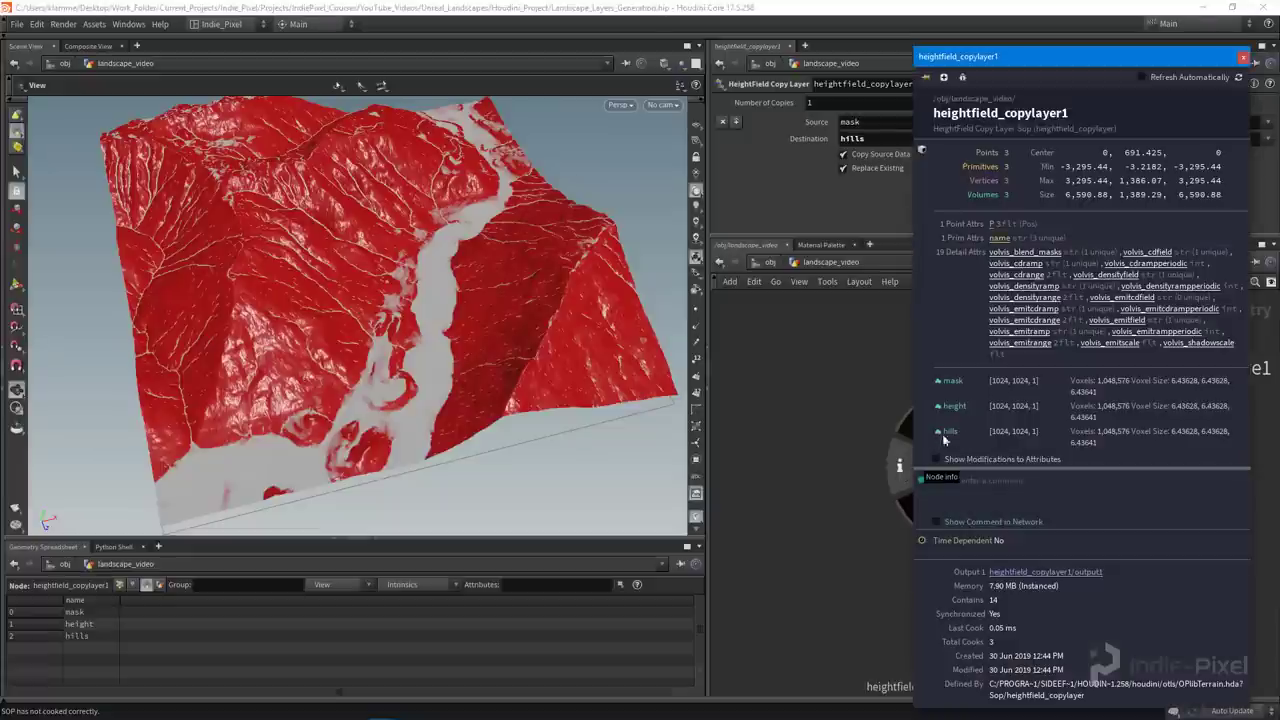
left_click(1244, 57)
Collapse the hills, heightfield_maskbyfeature1 and heightfield_copylayer1 nodes into a subnetwork
scroll(1000, 640, "down", 3)
scroll(347, 318, "down", 2)
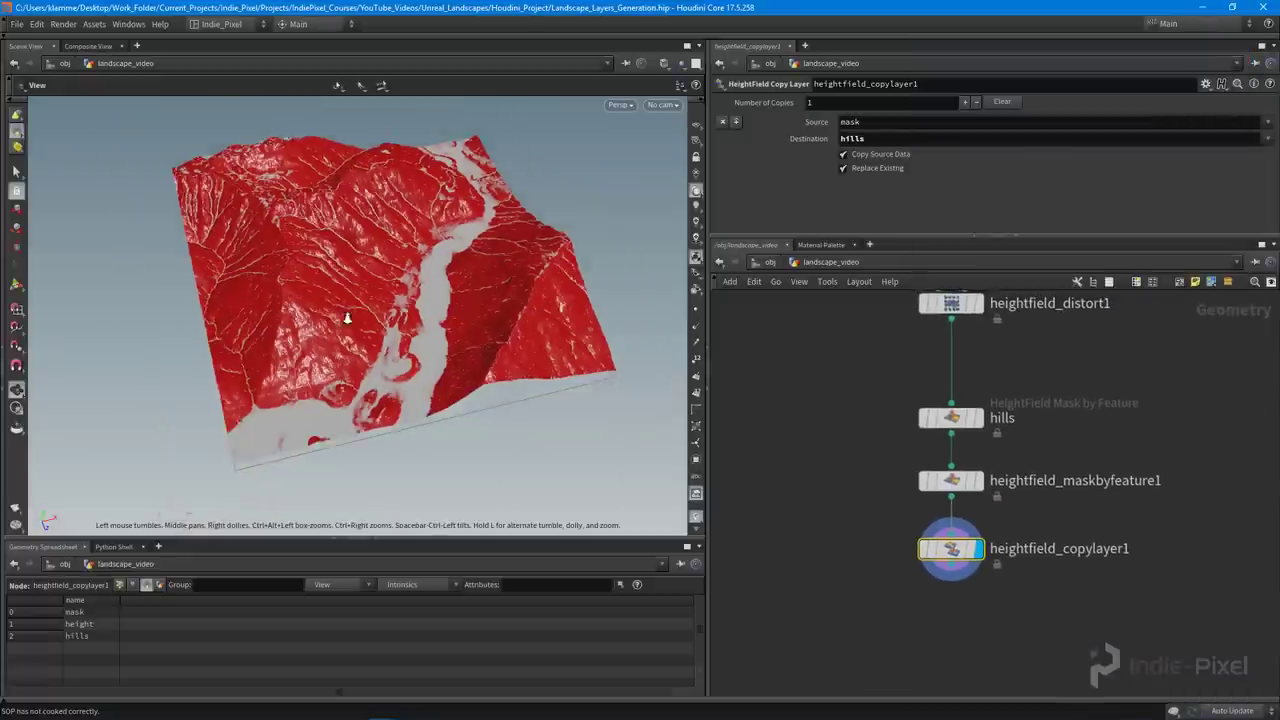
left_click_drag(347, 318, 334, 251)
right_click_drag(334, 251, 465, 318)
middle_click_drag(842, 402, 845, 343)
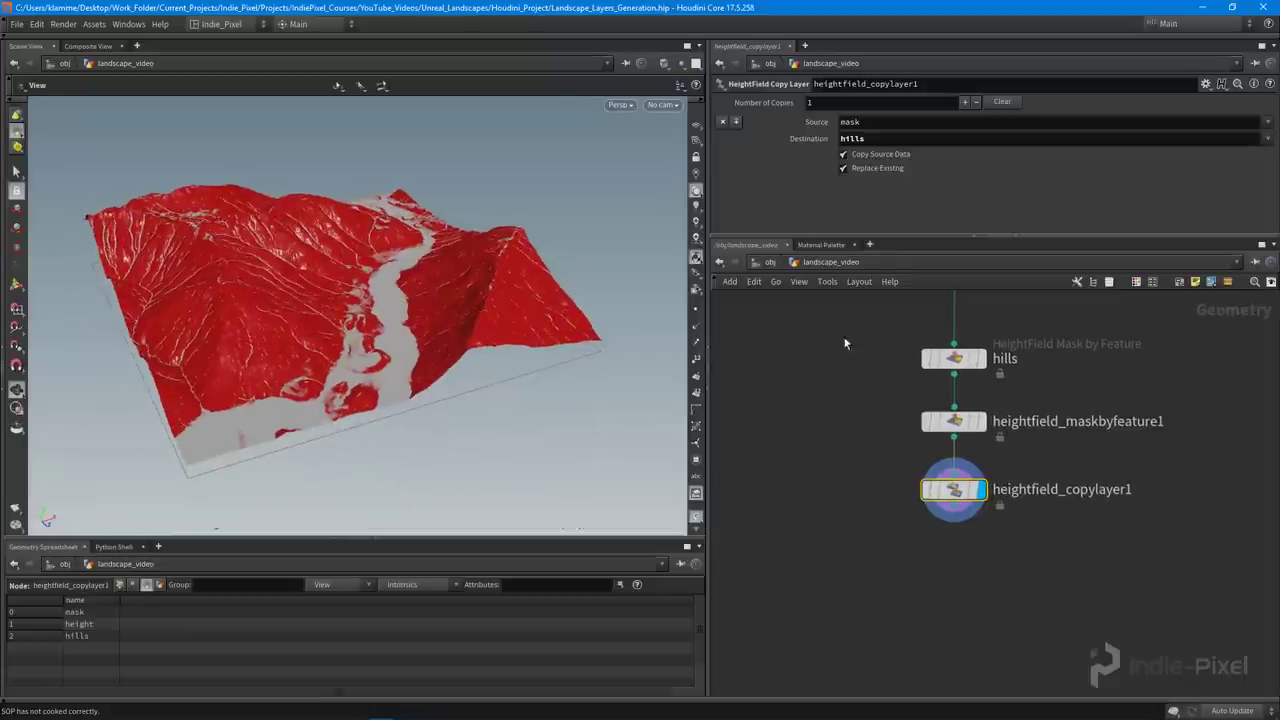
left_click_drag(845, 343, 1096, 558)
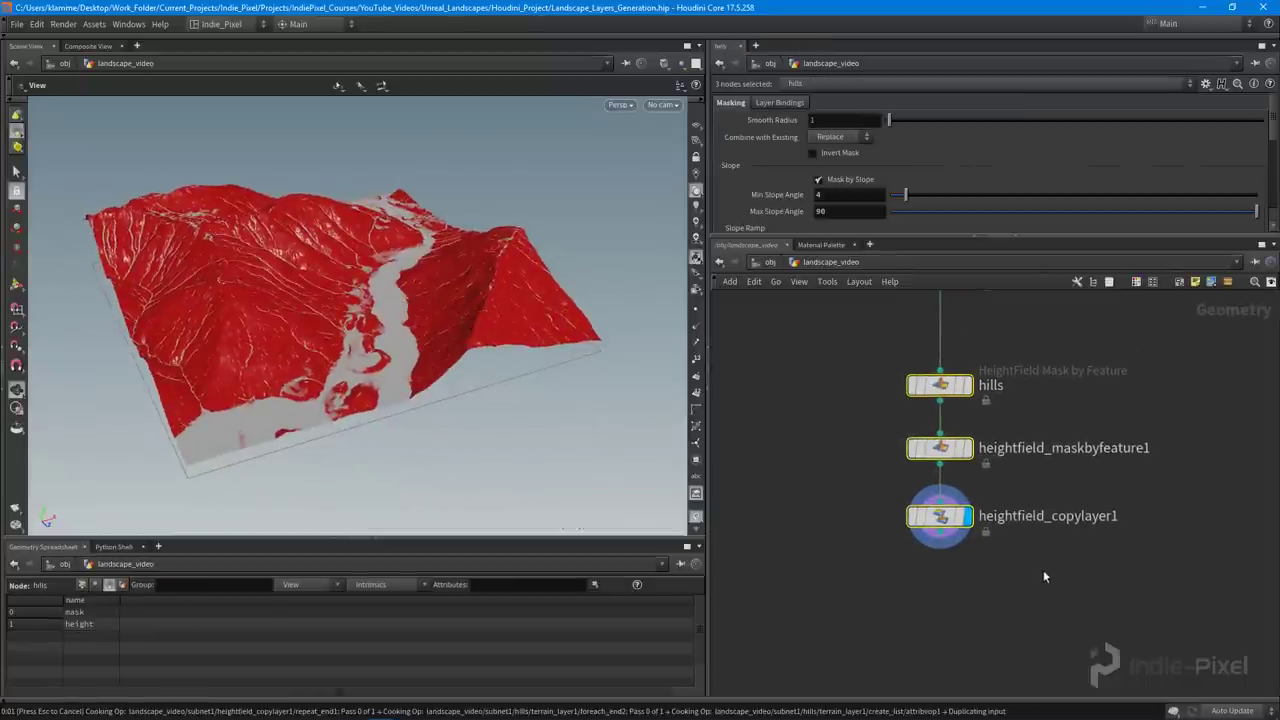
key("shift+c")
middle_click_drag(1017, 597, 1042, 709)
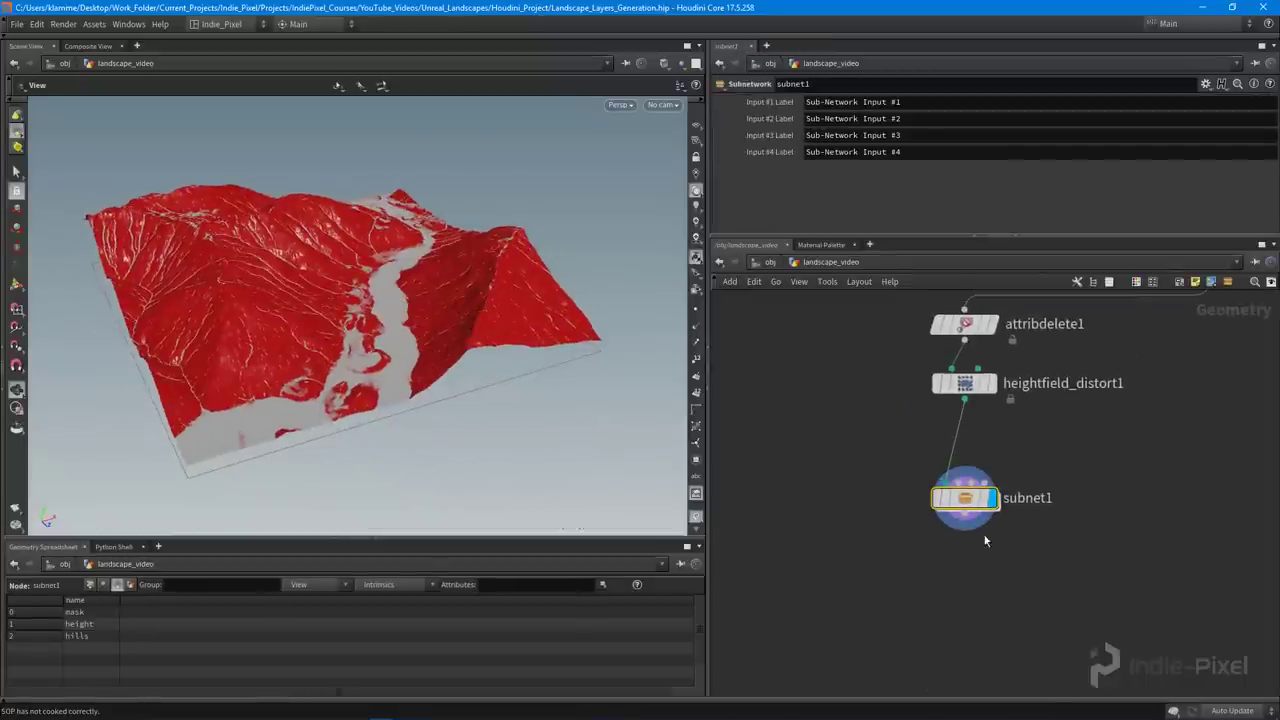
Rename the new subnetwork as hills_layer
double_click(1035, 500)
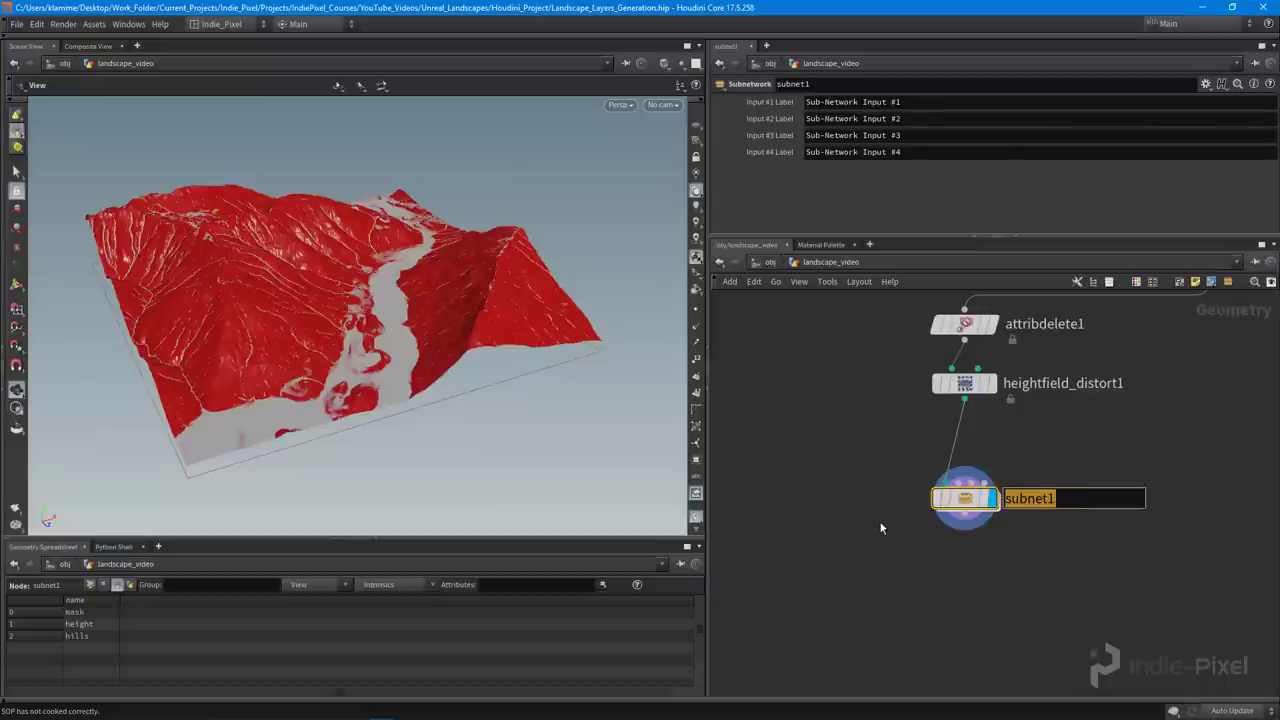
type("hills_layer")
key("Return")
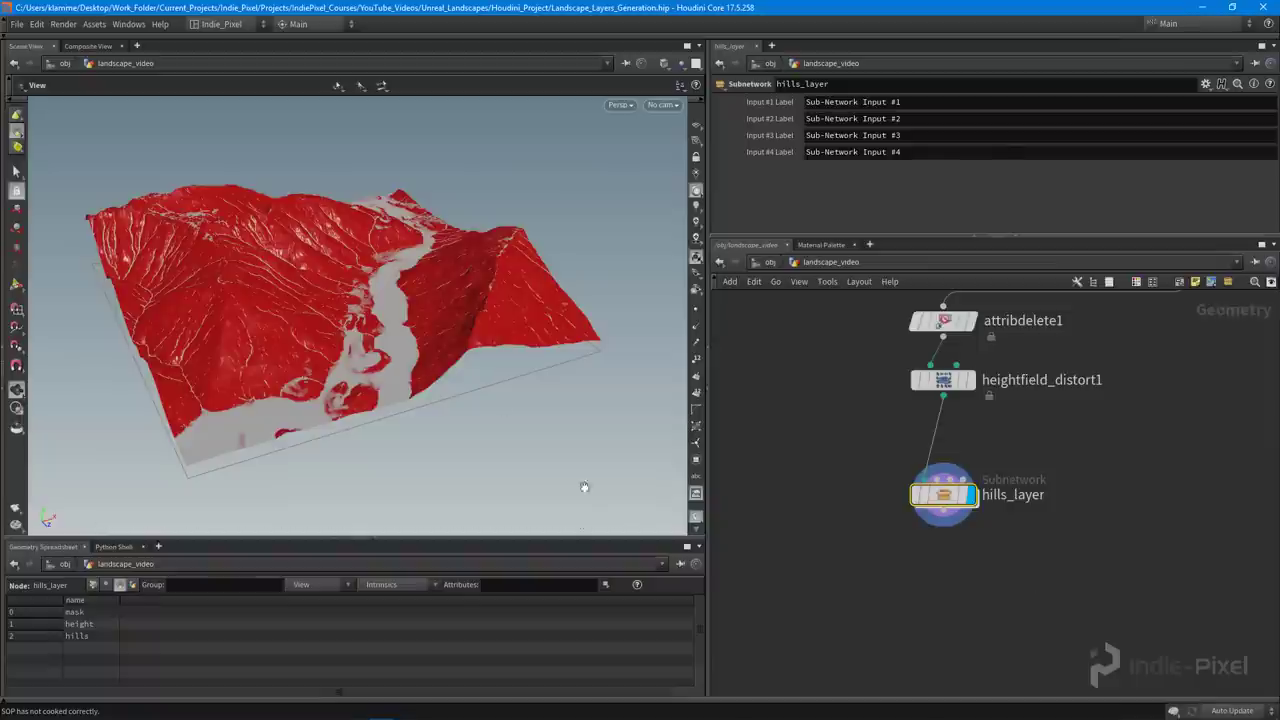
Enlarge the network area and add a COP2 Network node beside the hills_layer subnetwork
left_click_drag(389, 338, 317, 311)
right_click_drag(317, 311, 340, 289)
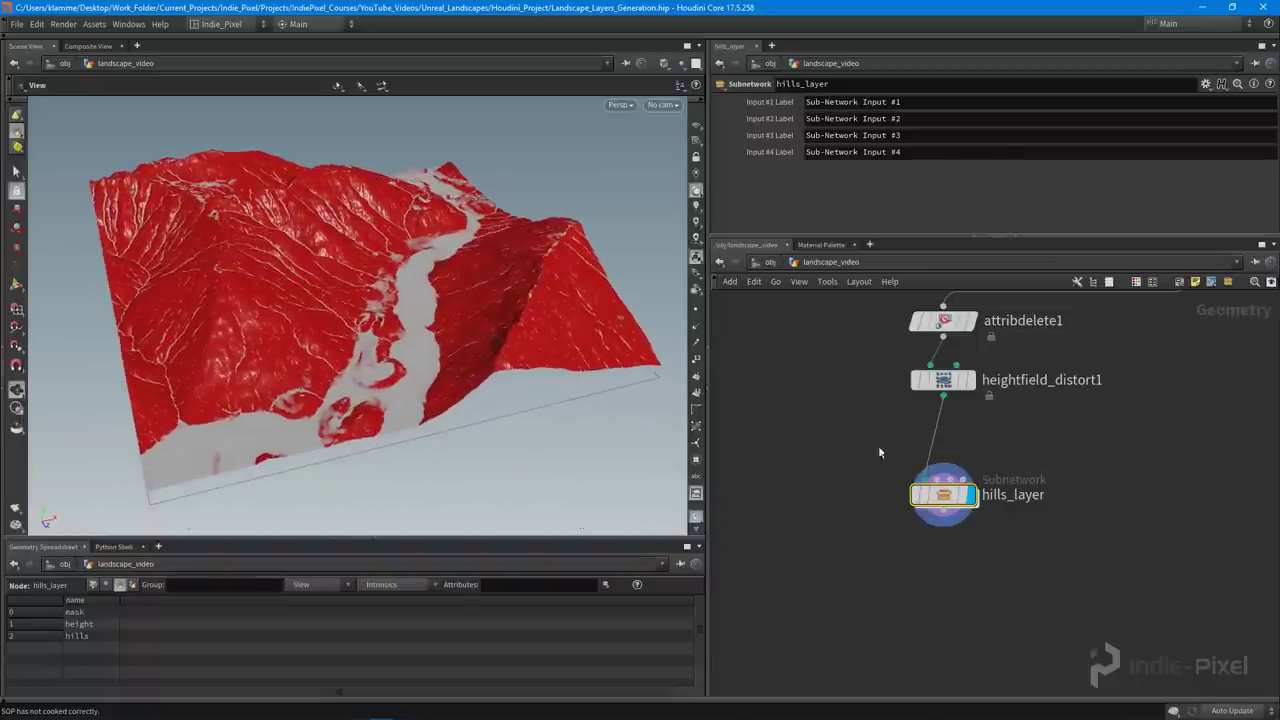
key("h")
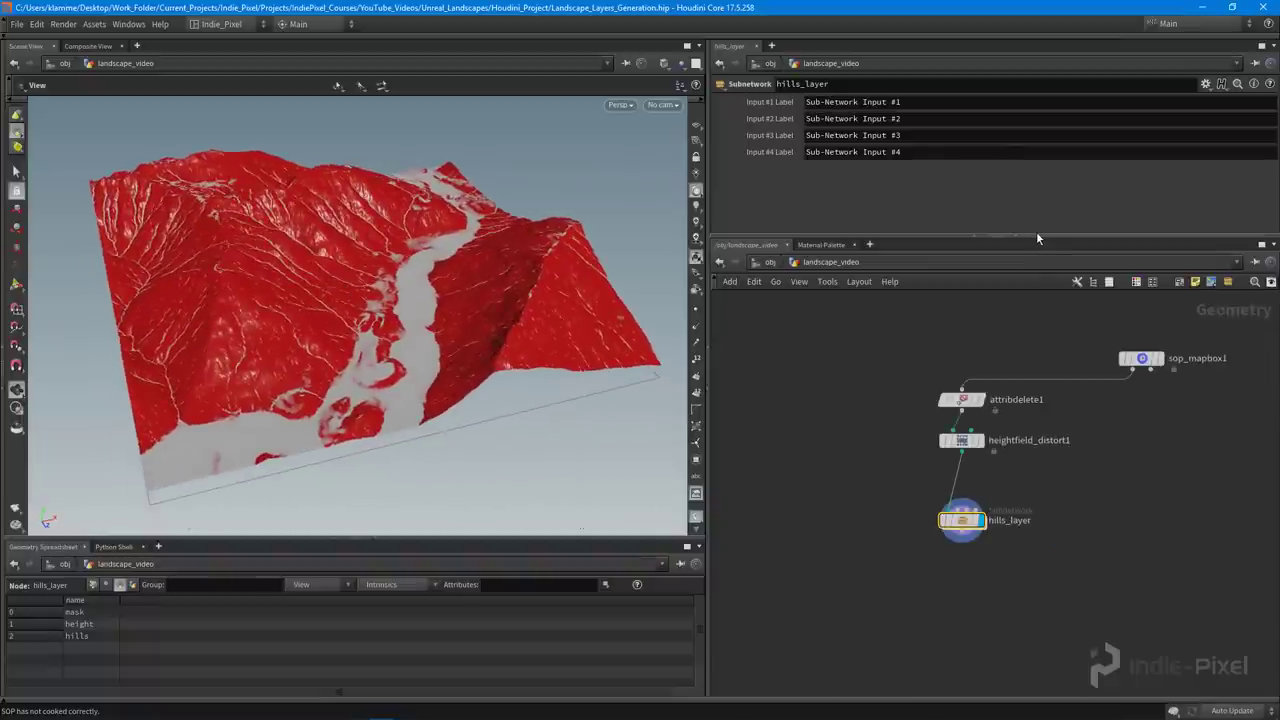
left_click_drag(1036, 238, 1036, 200)
middle_click_drag(894, 371, 932, 412)
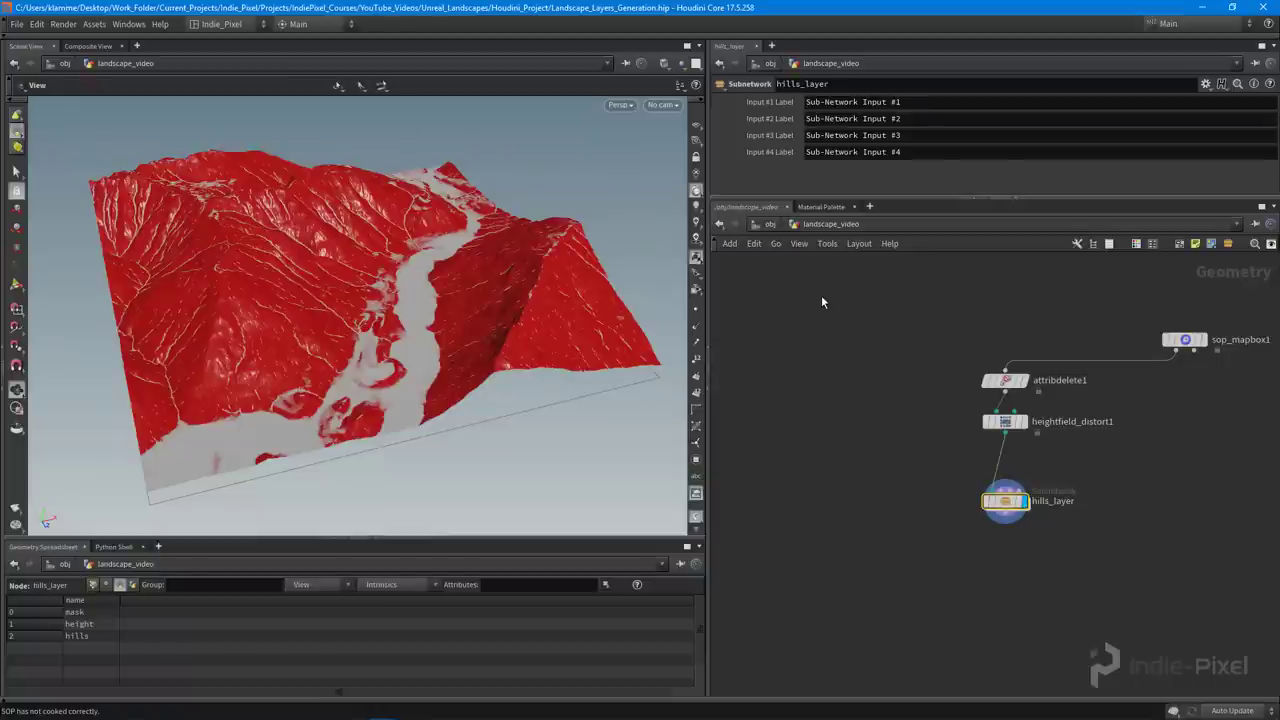
scroll(892, 469, "up", 5)
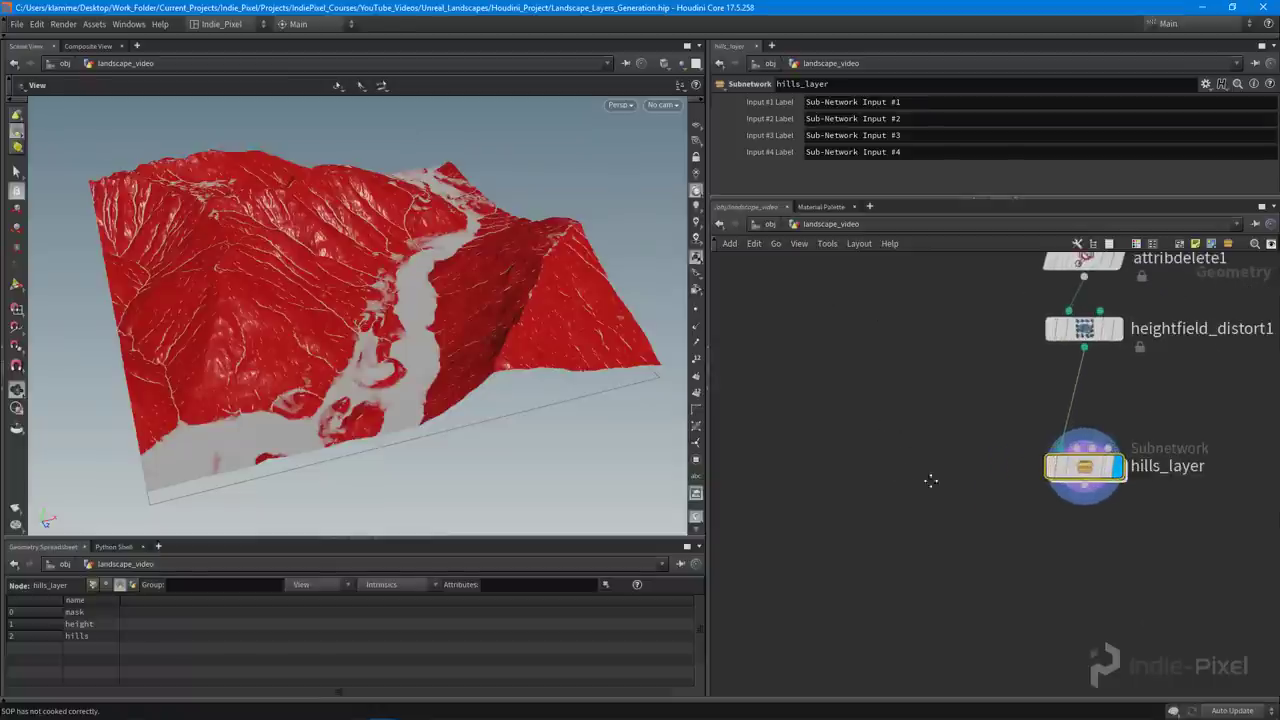
key("Tab")
type("cop")
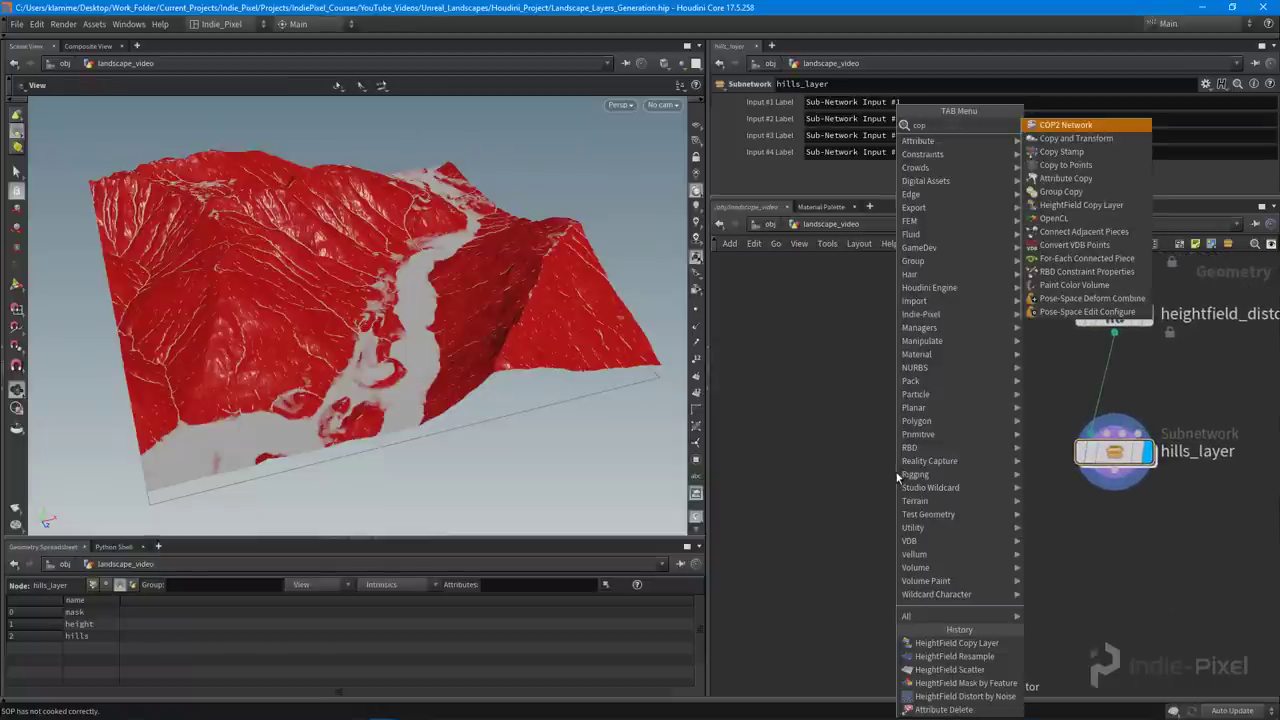
key("Return")
left_click(896, 471)
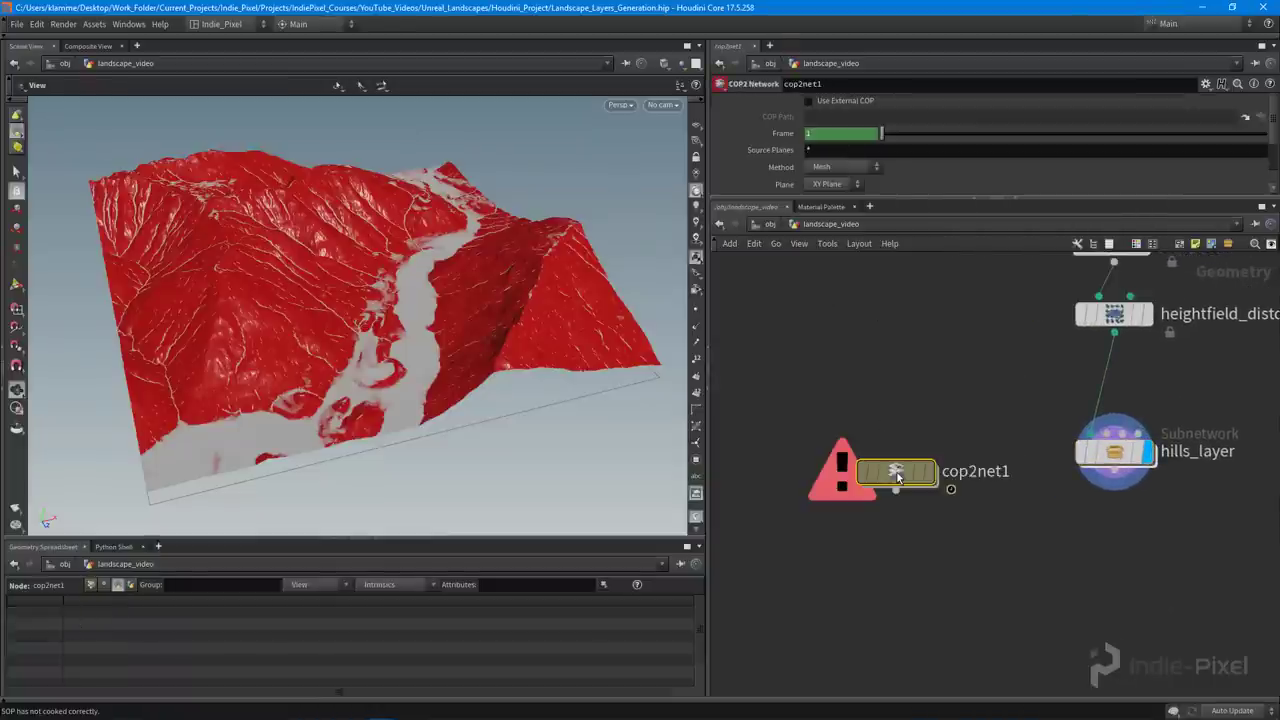
middle_click_drag(899, 530, 893, 504)
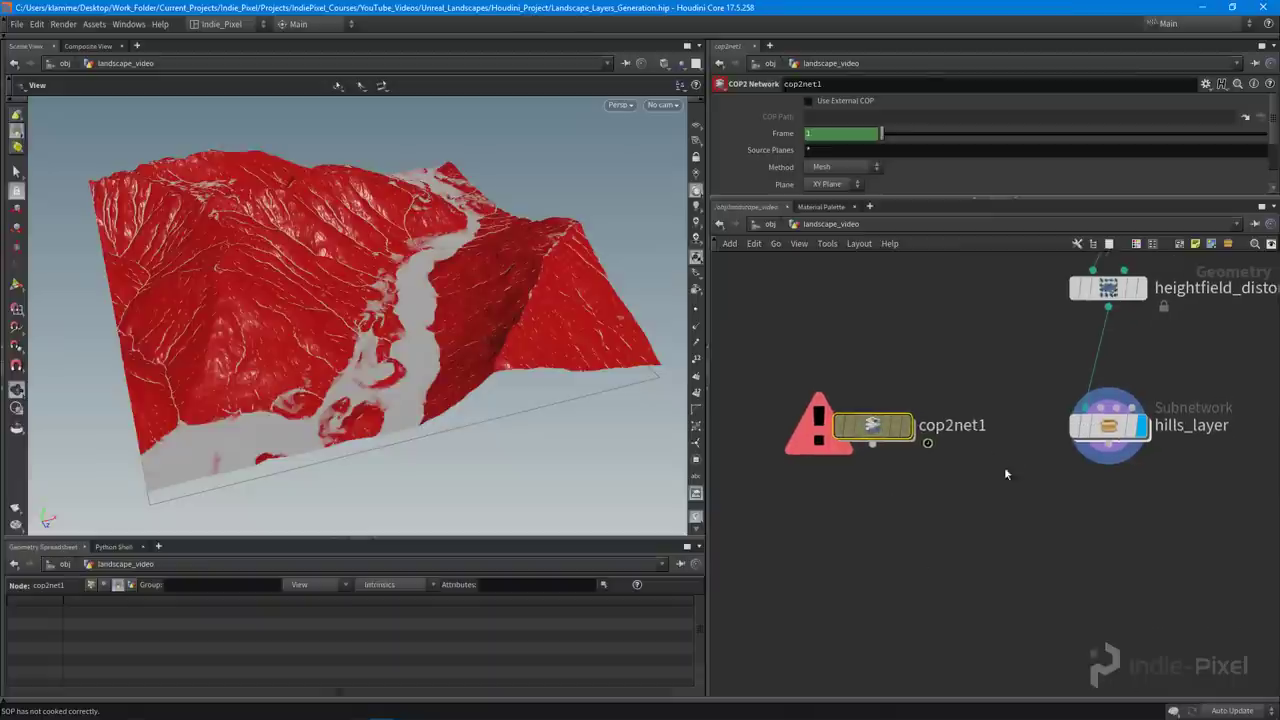
Add a Null node wired to the output of hills_layer
middle_click_drag(903, 565, 901, 557)
middle_click_drag(994, 544, 971, 507)
middle_click_drag(1094, 512, 988, 485)
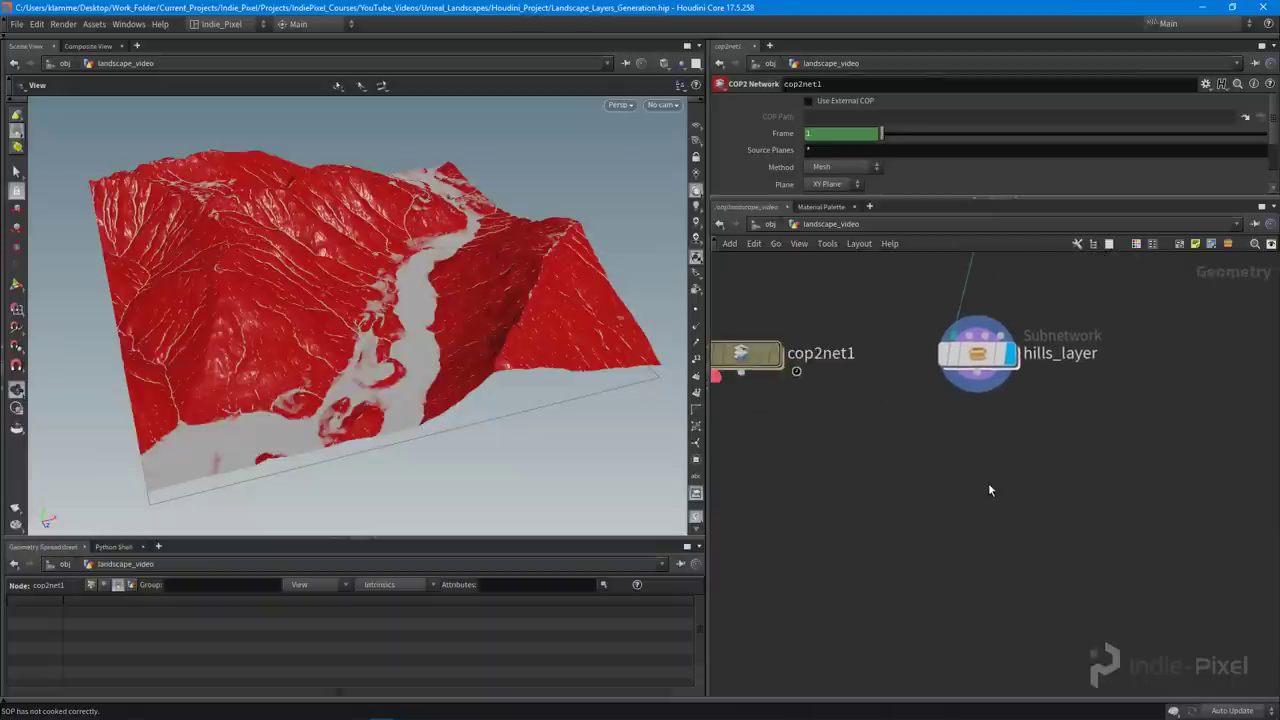
key("Tab")
type("null")
key("Return")
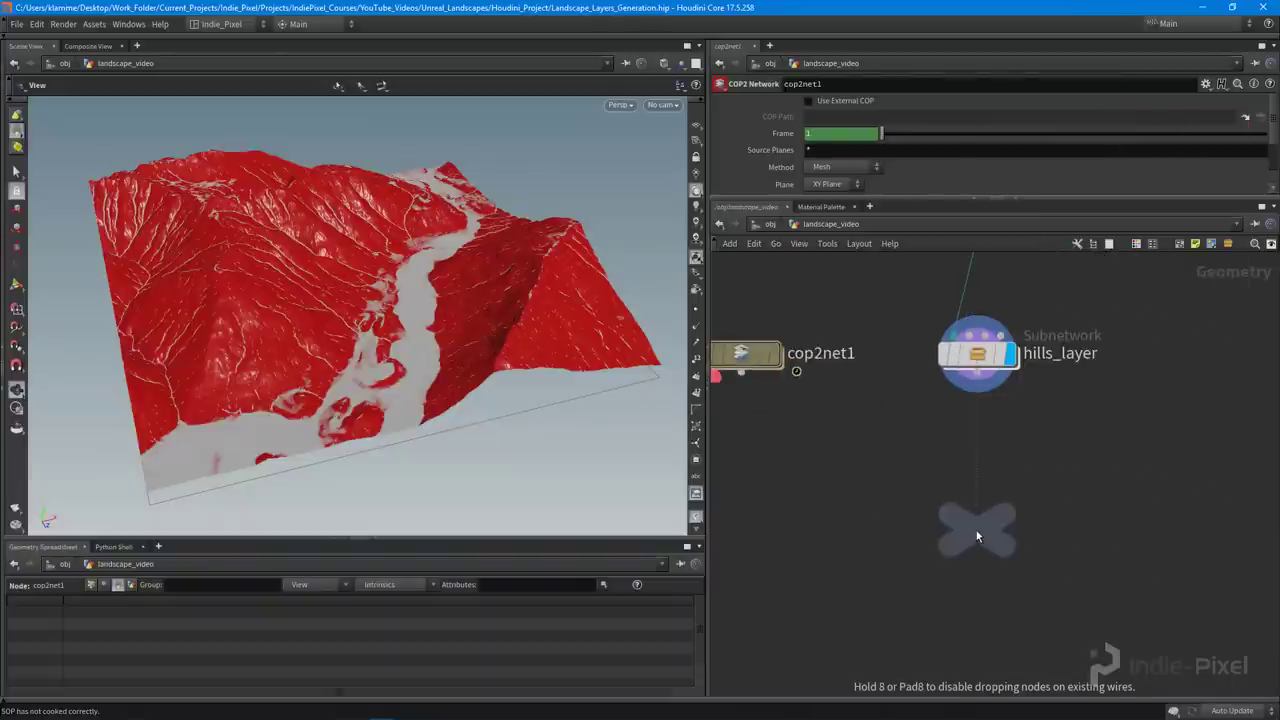
left_click(976, 530)
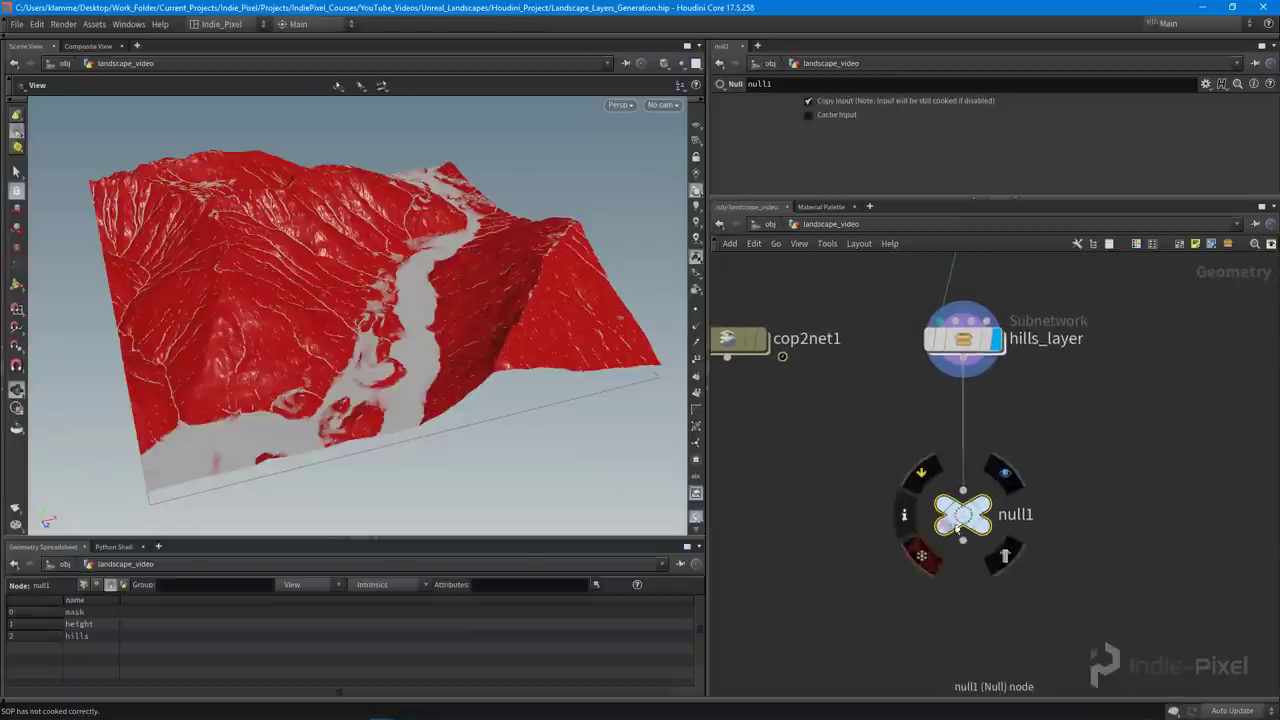
Rename the Null node as OUT_LANDSCAPE_LAYERS
double_click(1012, 514)
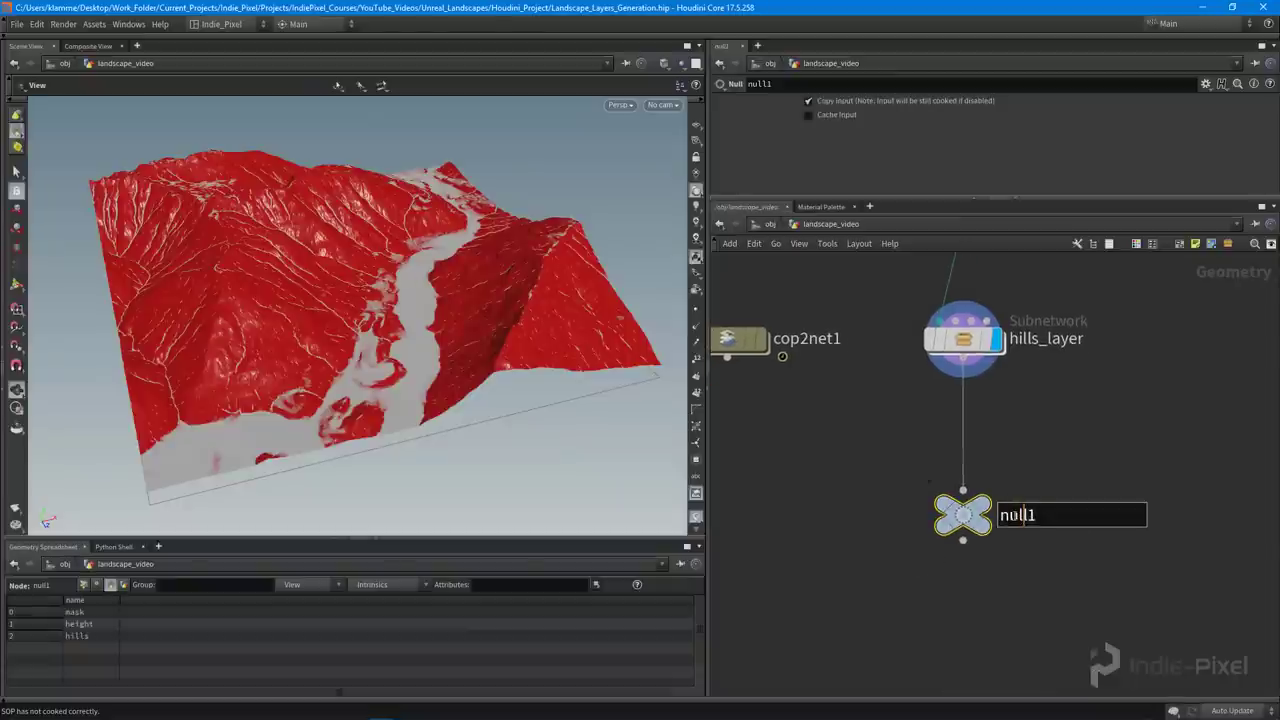
key("BackSpace")
key("BackSpace")
key("BackSpace")
key("BackSpace")
type("OUT_LANDSCAPE_LAYERS")
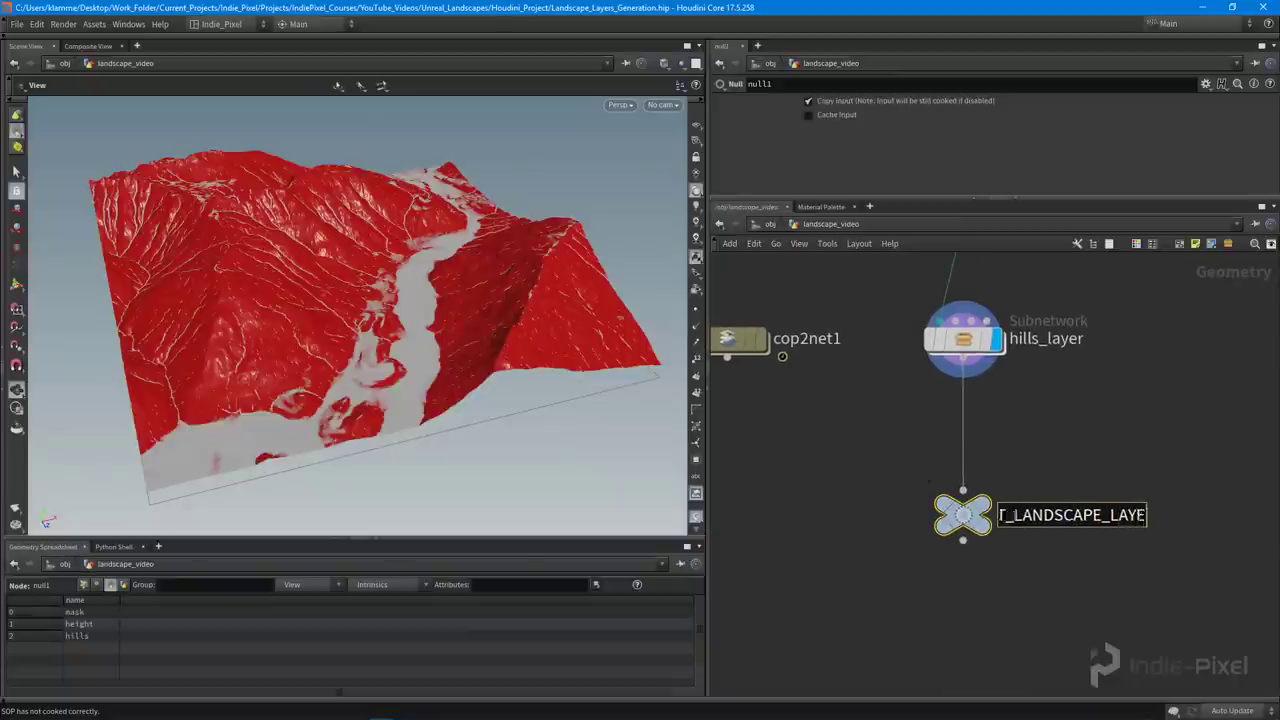
key("Return")
Give the OUT_LANDSCAPE_LAYERS node a circular shape and a black colour
key("z")
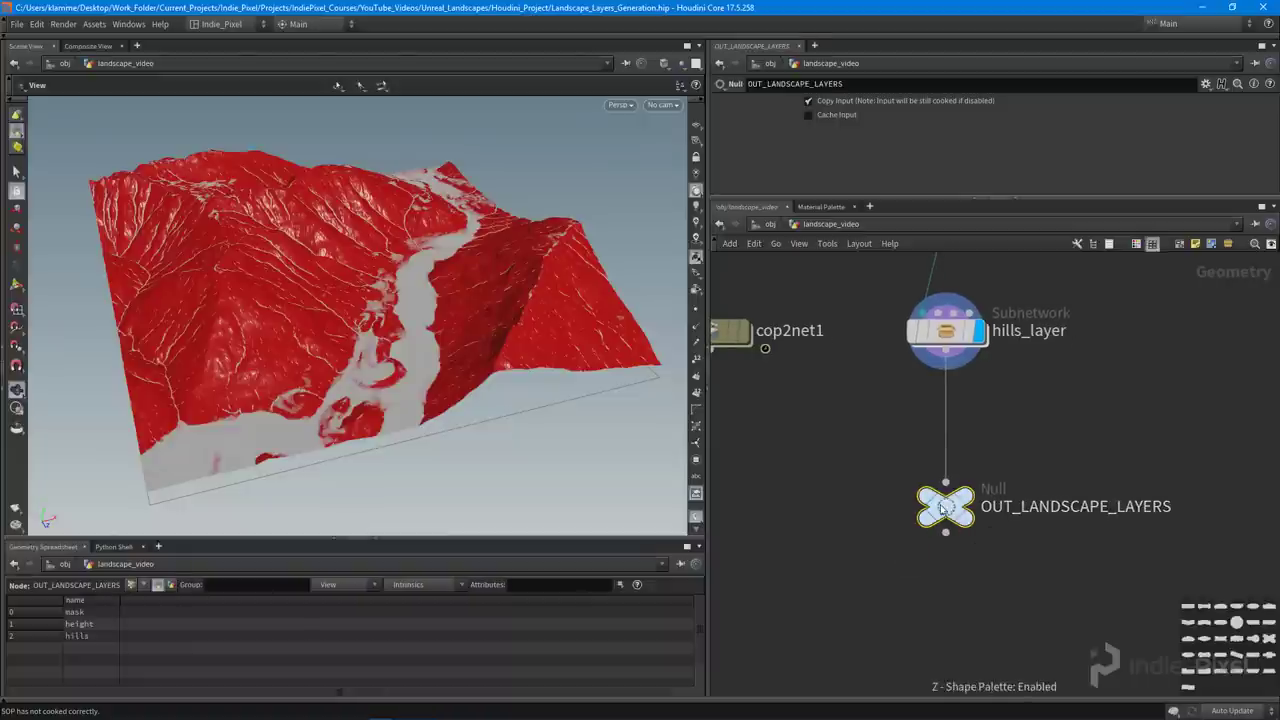
left_click(1237, 623)
key("c")
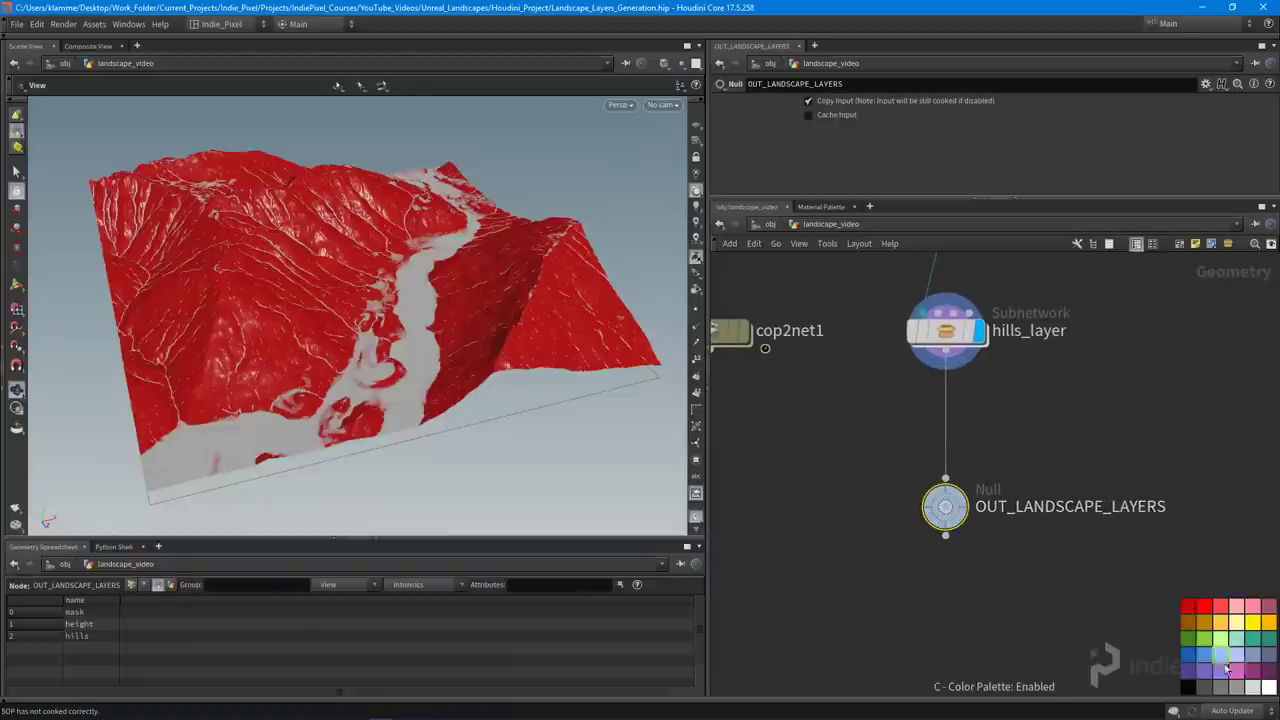
left_click(1186, 688)
Go inside the cop2net1 compositing network and add a SOP Import node
scroll(1127, 593, "down", 3)
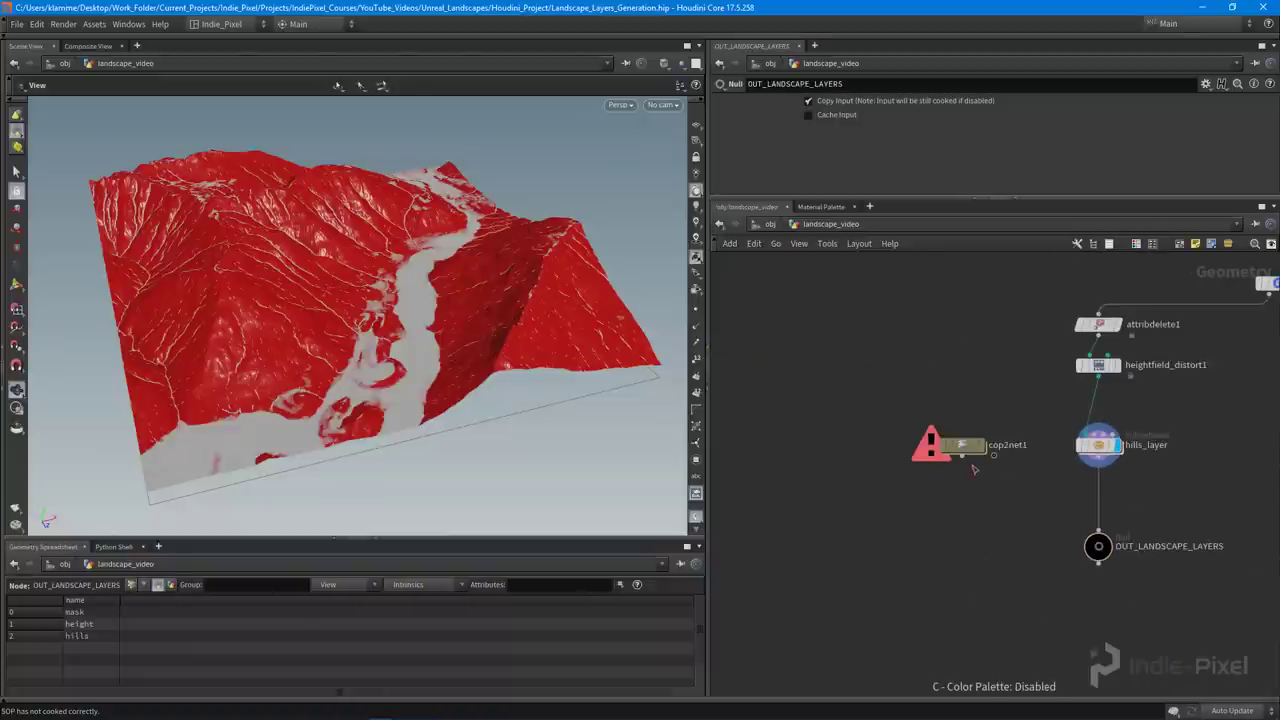
mouse_move(950, 475)
middle_click_drag(963, 489, 937, 481)
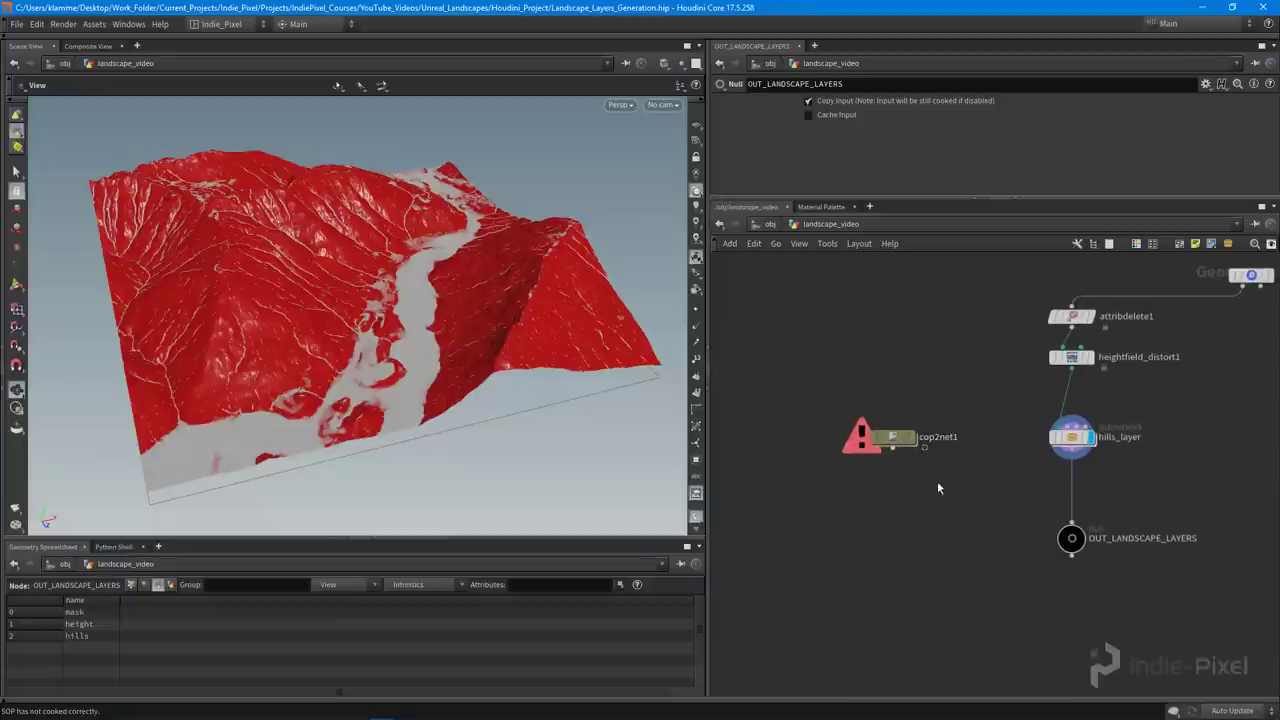
left_click_drag(1037, 504, 1166, 604)
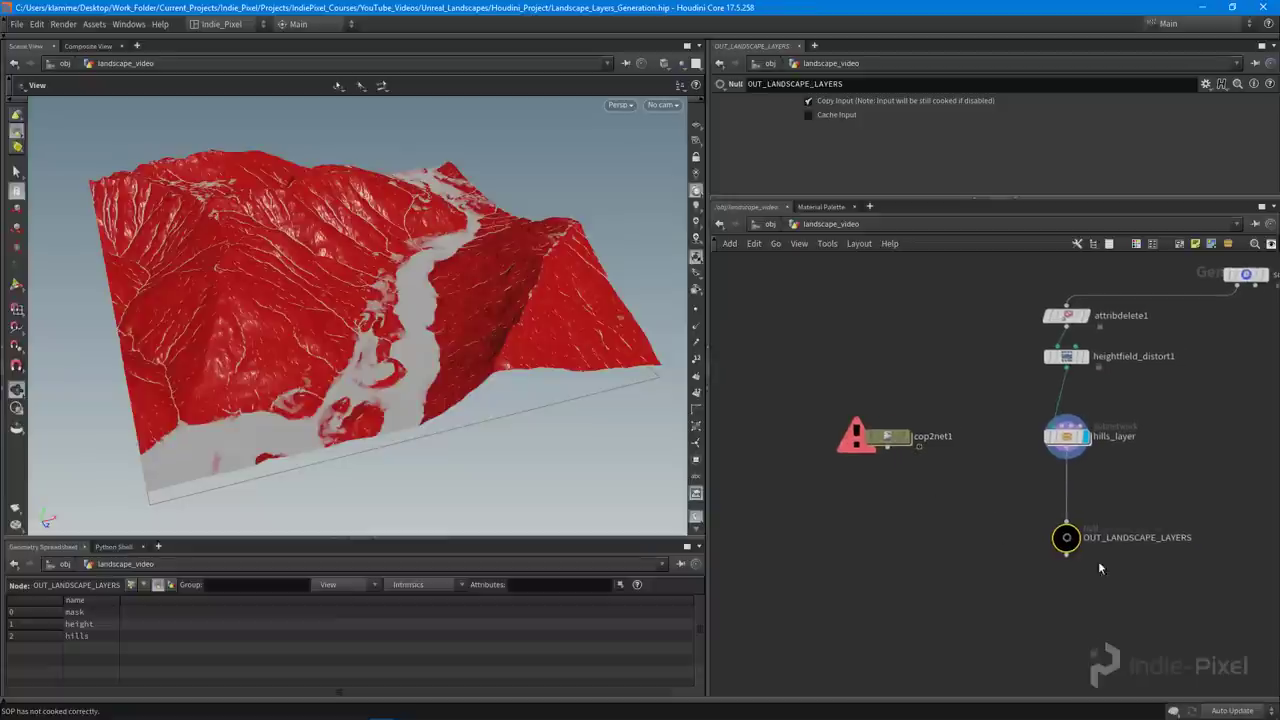
scroll(900, 450, "up", 2)
double_click(887, 446)
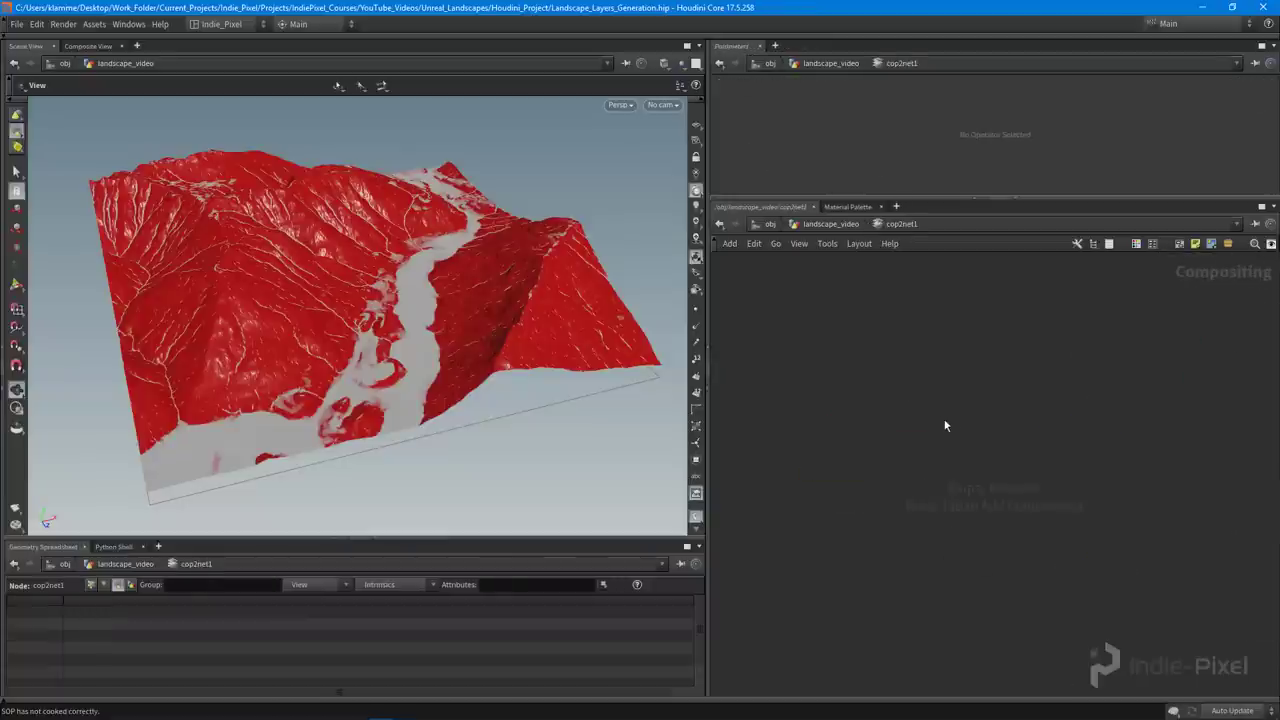
key("Tab")
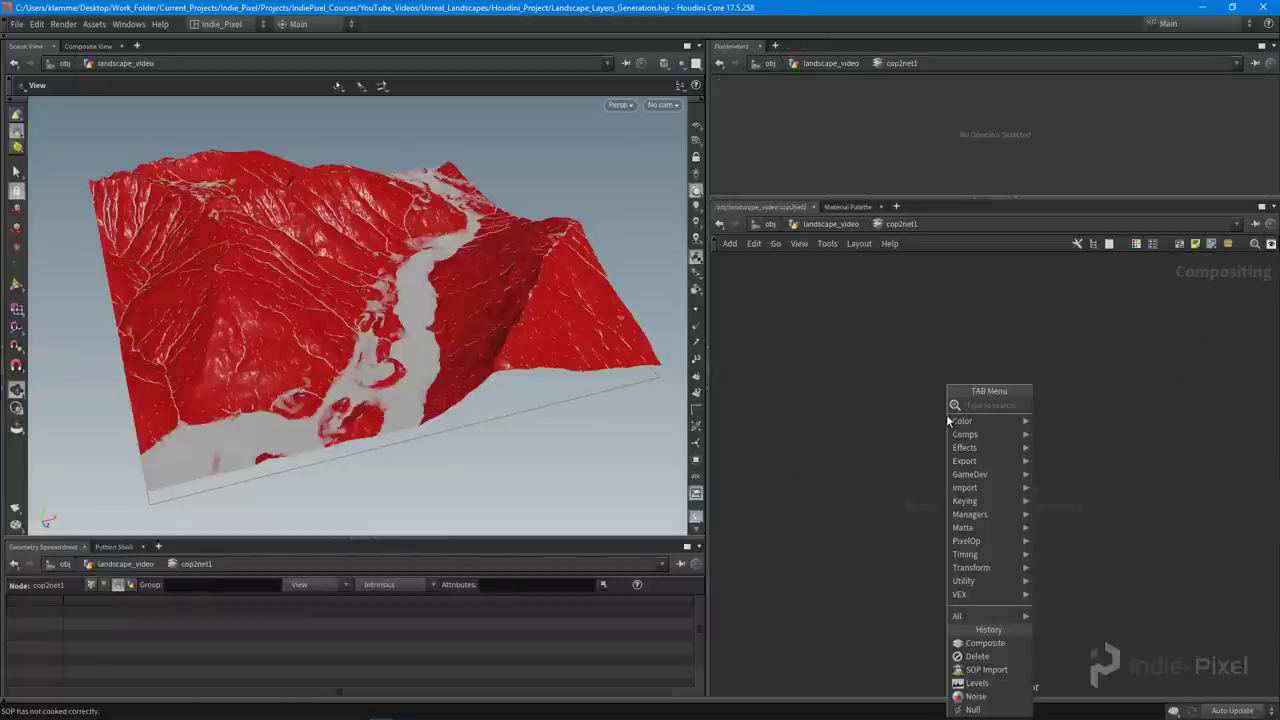
type("sop")
key("Return")
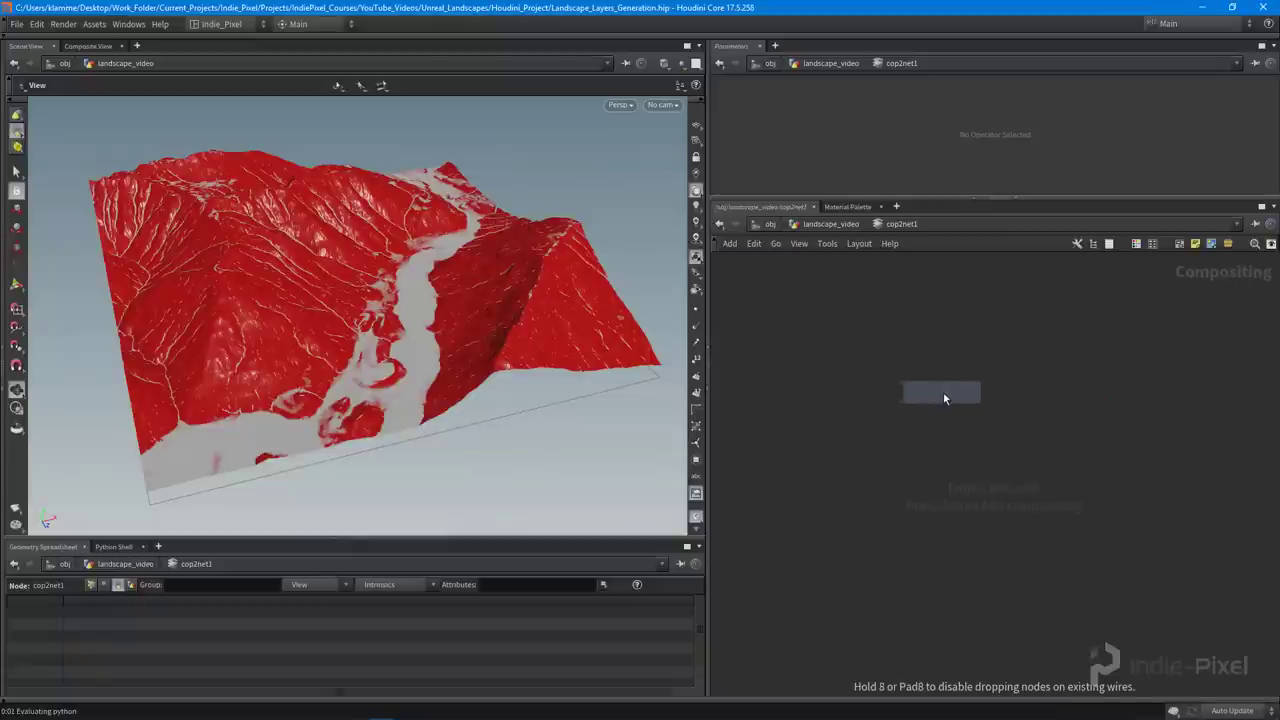
middle_click_drag(1077, 515, 1069, 526)
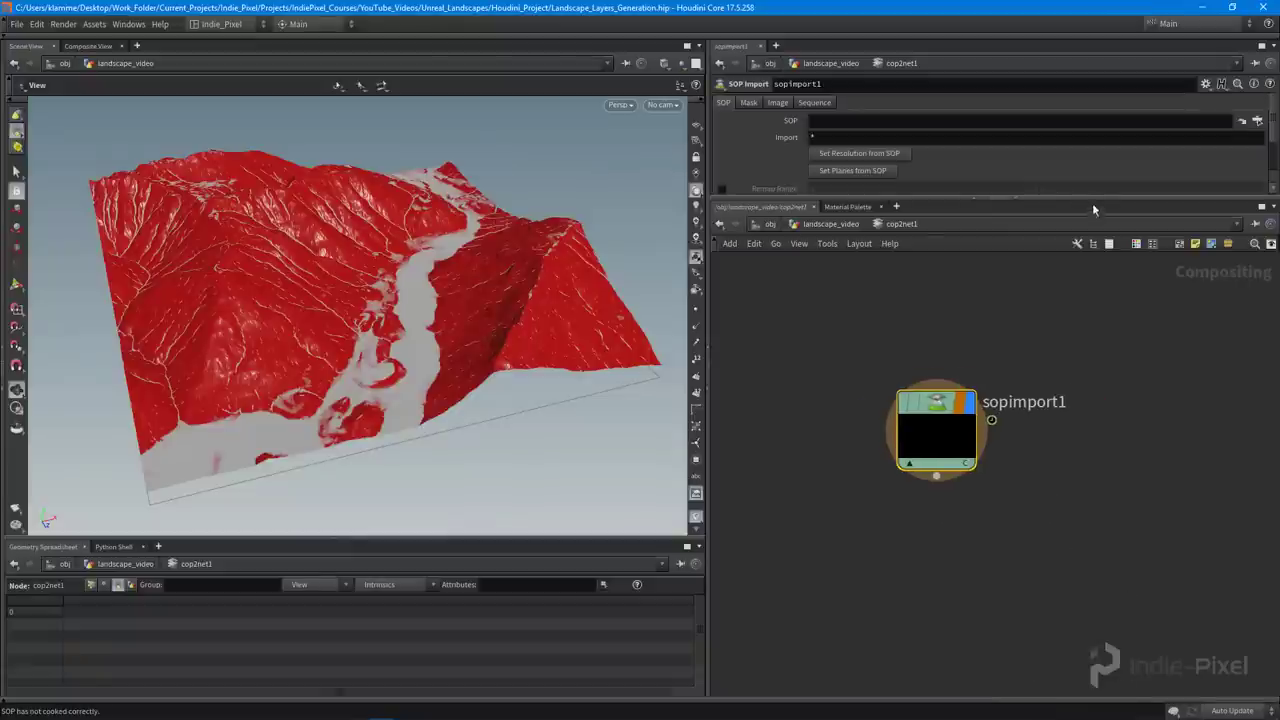
Return to the landscape_video network, display the OUT_LANDSCAPE_LAYERS node and examine the volumes in its node info
left_click_drag(1055, 198, 1045, 258)
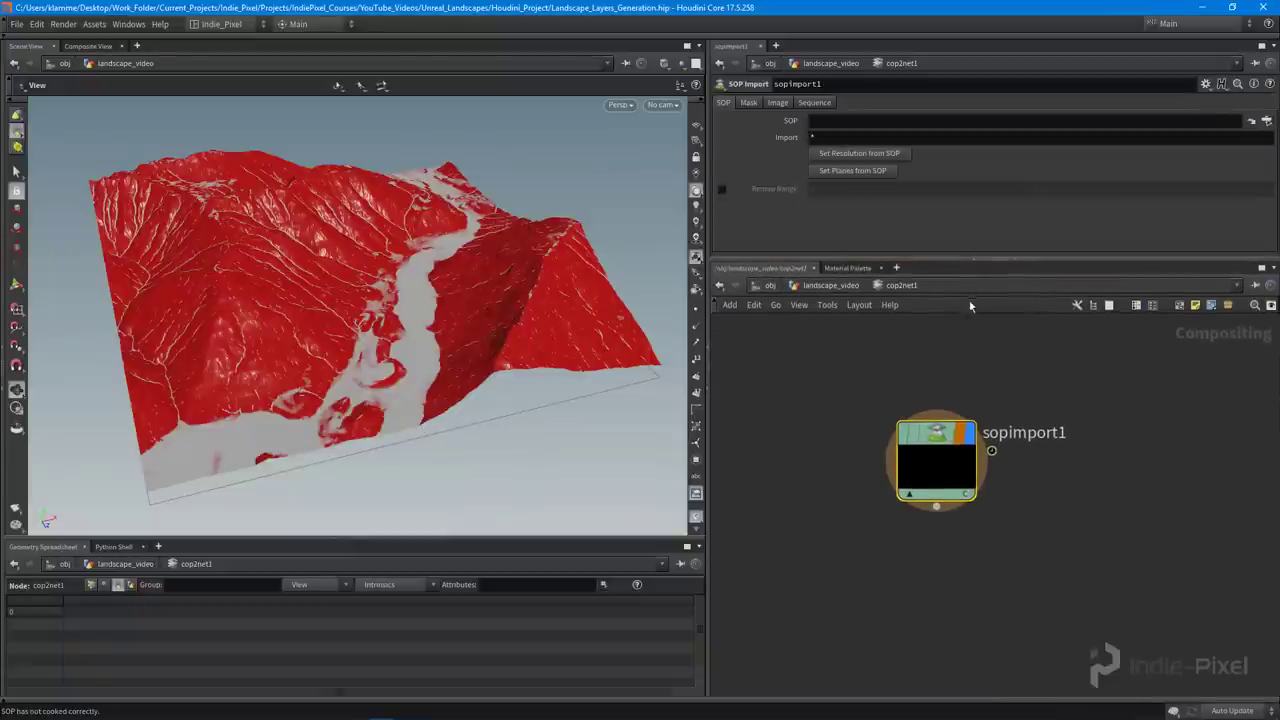
left_click_drag(939, 475, 958, 470)
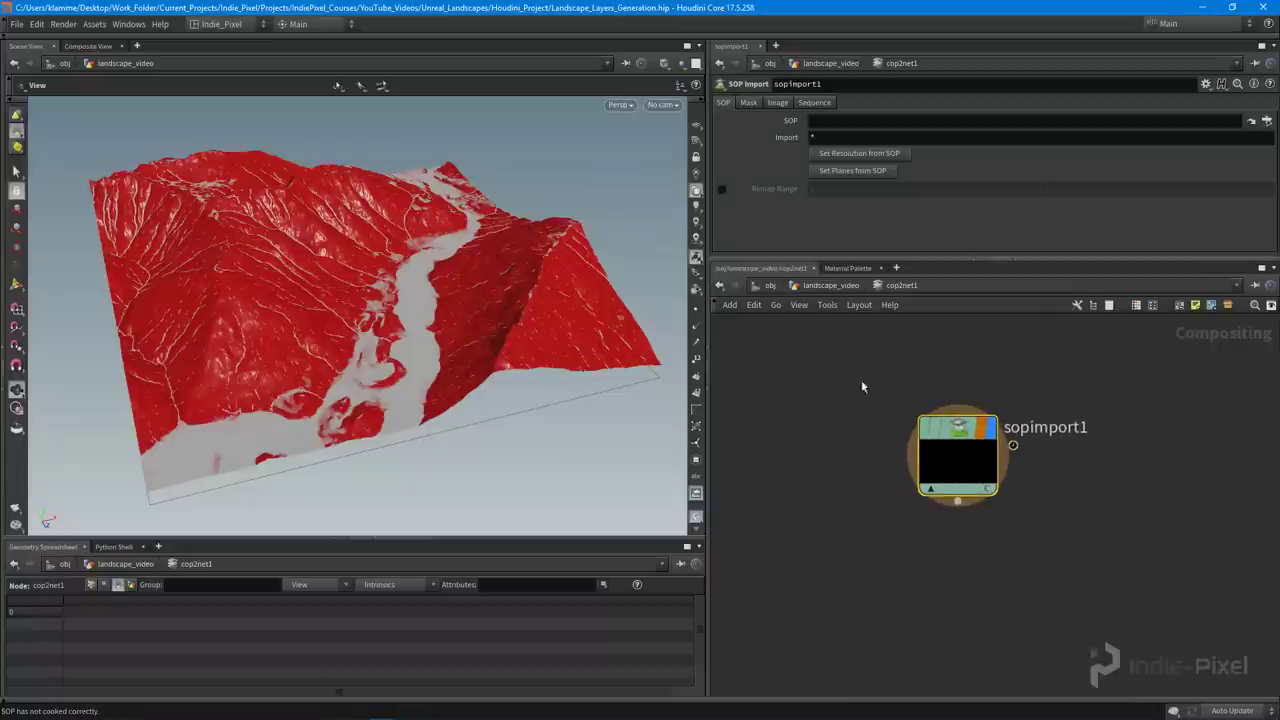
left_click(828, 286)
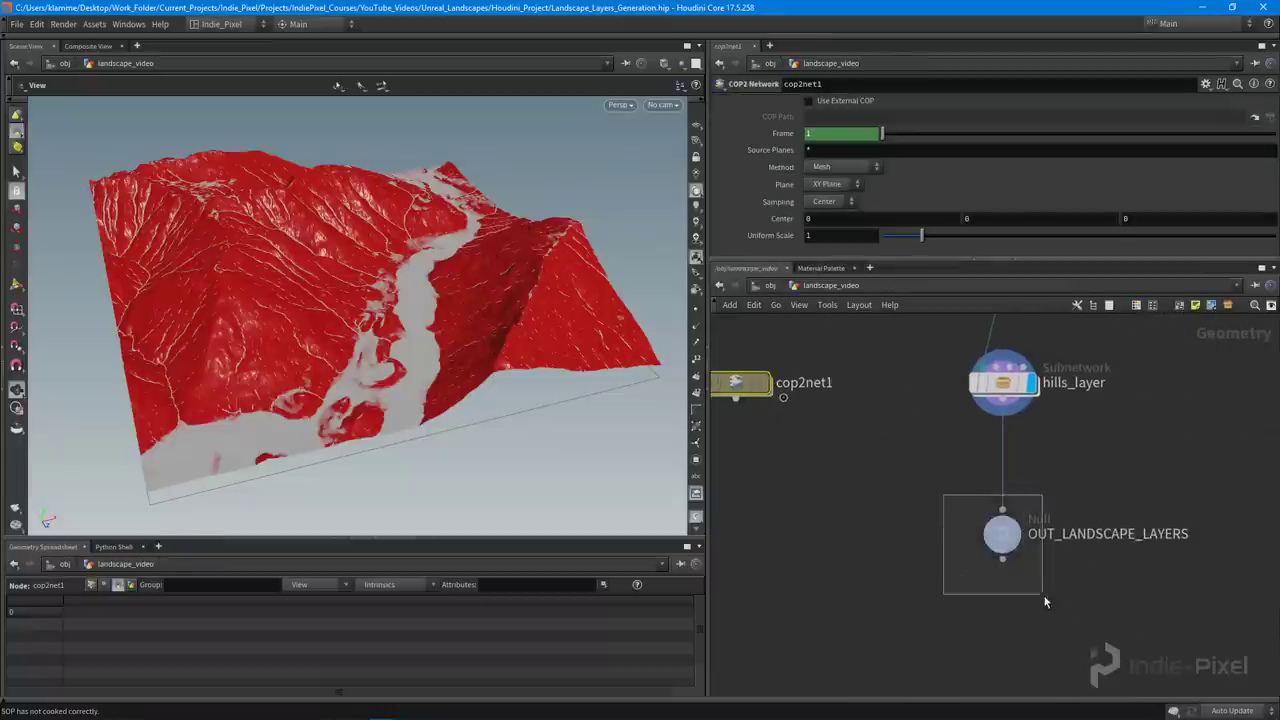
left_click(1010, 534)
left_click(1038, 499)
middle_click_drag(1040, 520, 1049, 551)
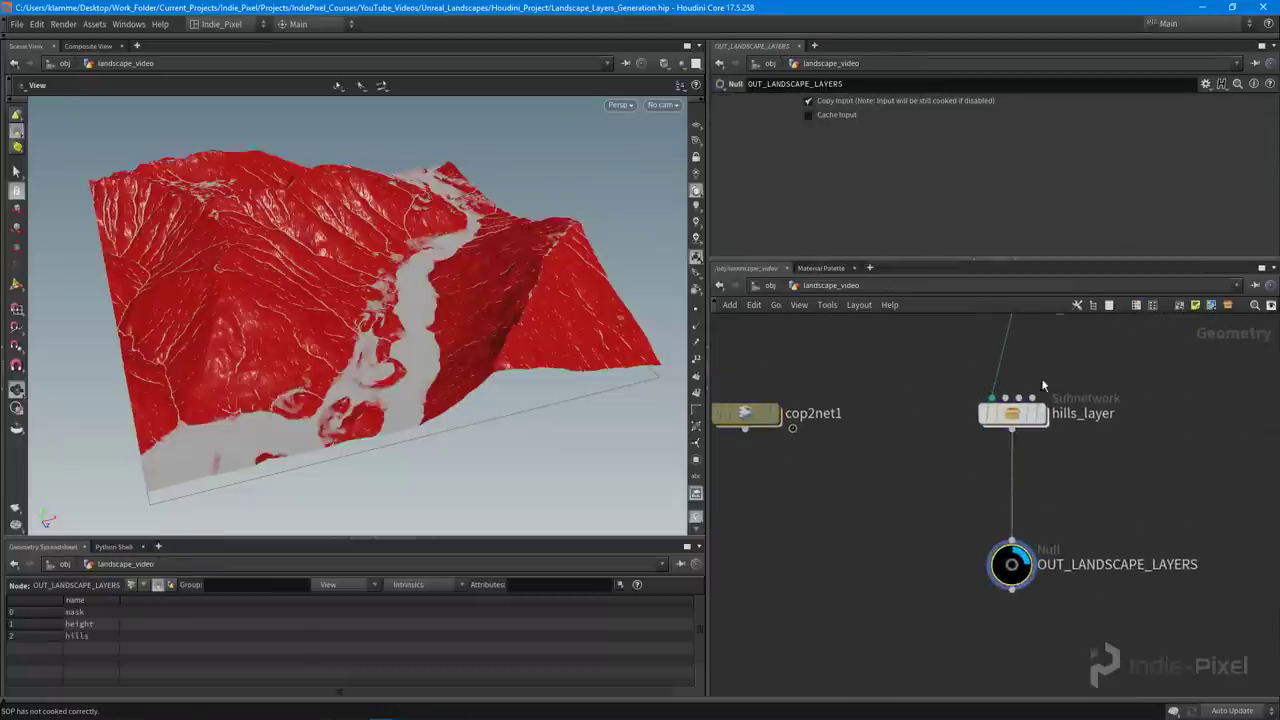
left_click(1048, 526)
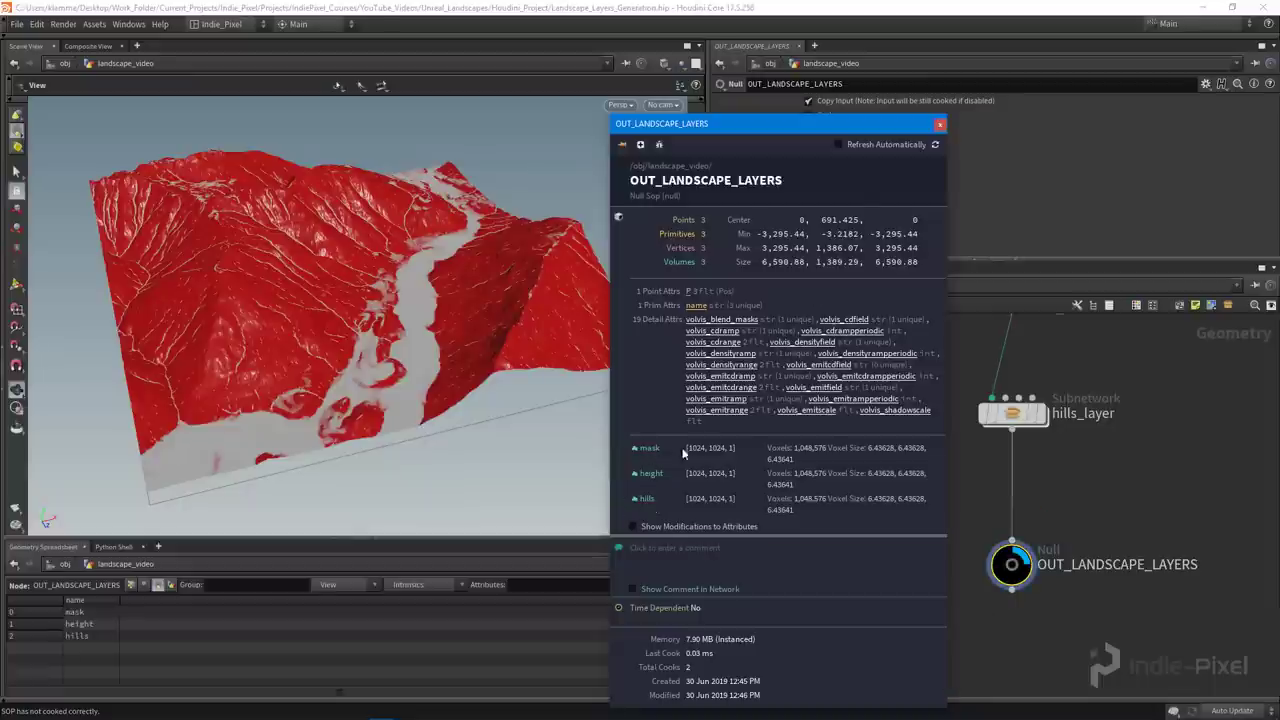
left_click(939, 125)
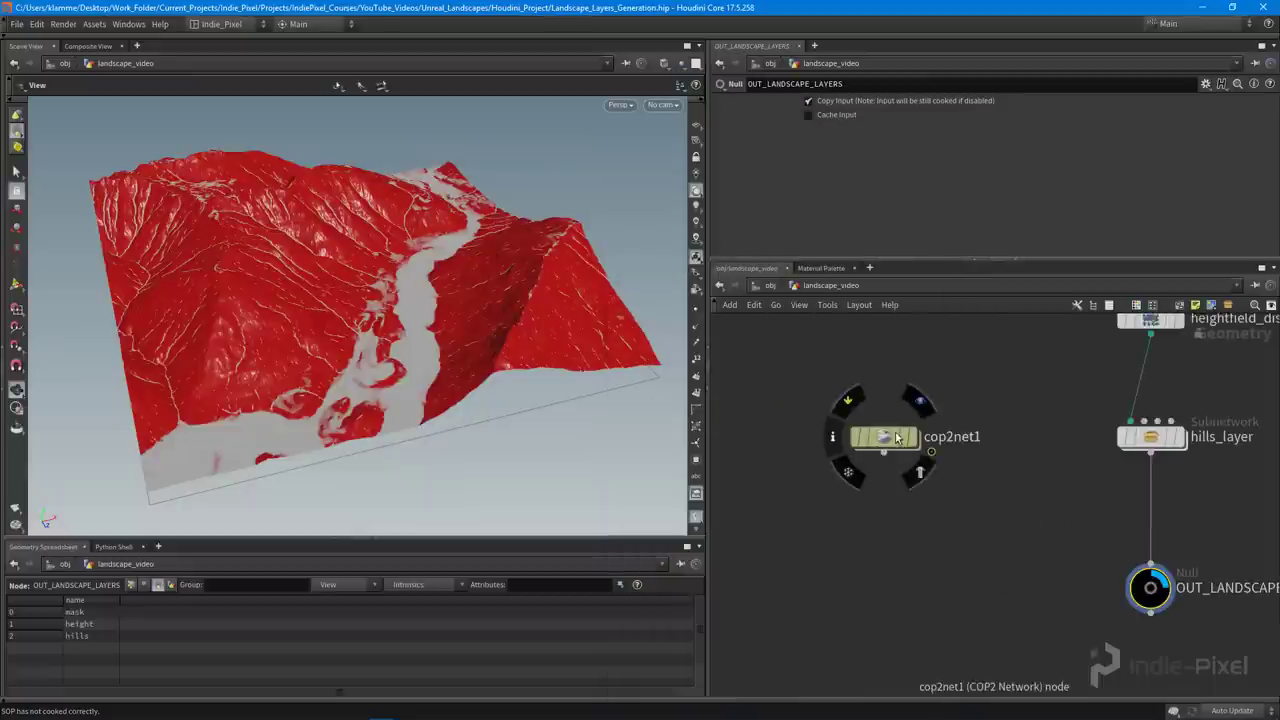
Inside cop2net1, set the SOP Import node's source SOP path to ../../OUT_LANDSCAPE_LAYERS/
double_click(858, 434)
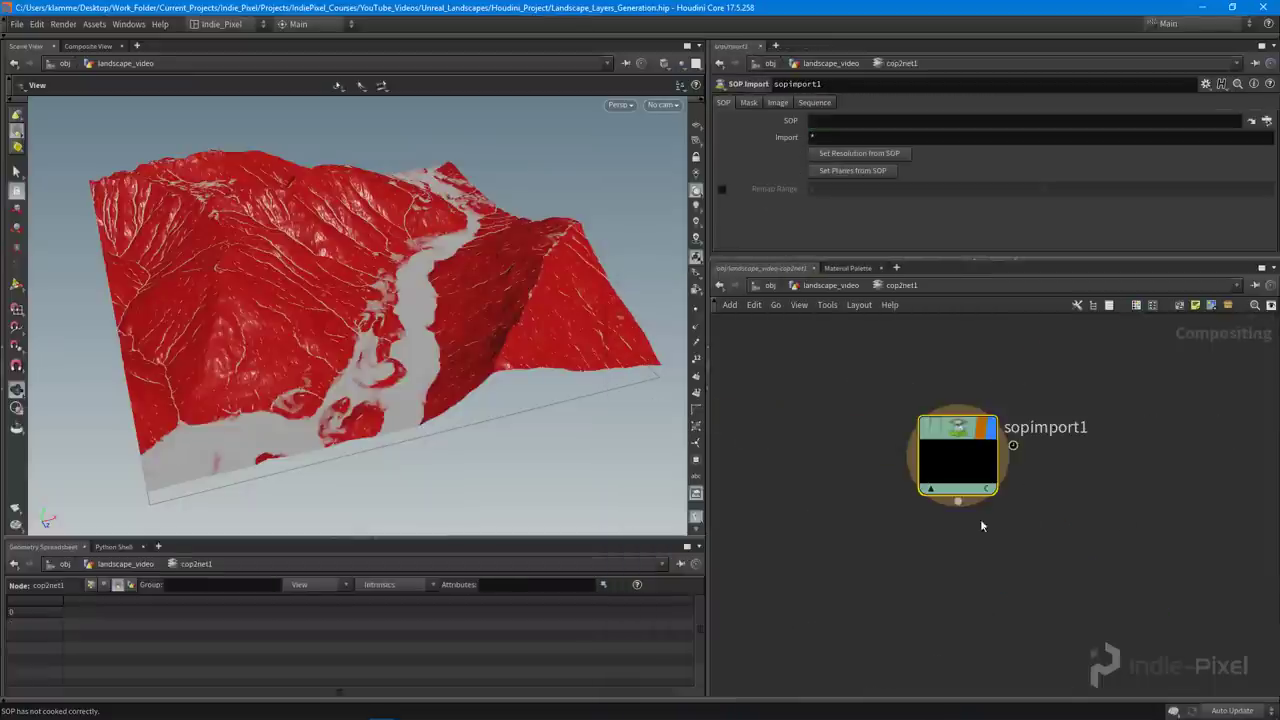
left_click(877, 120)
type("./")
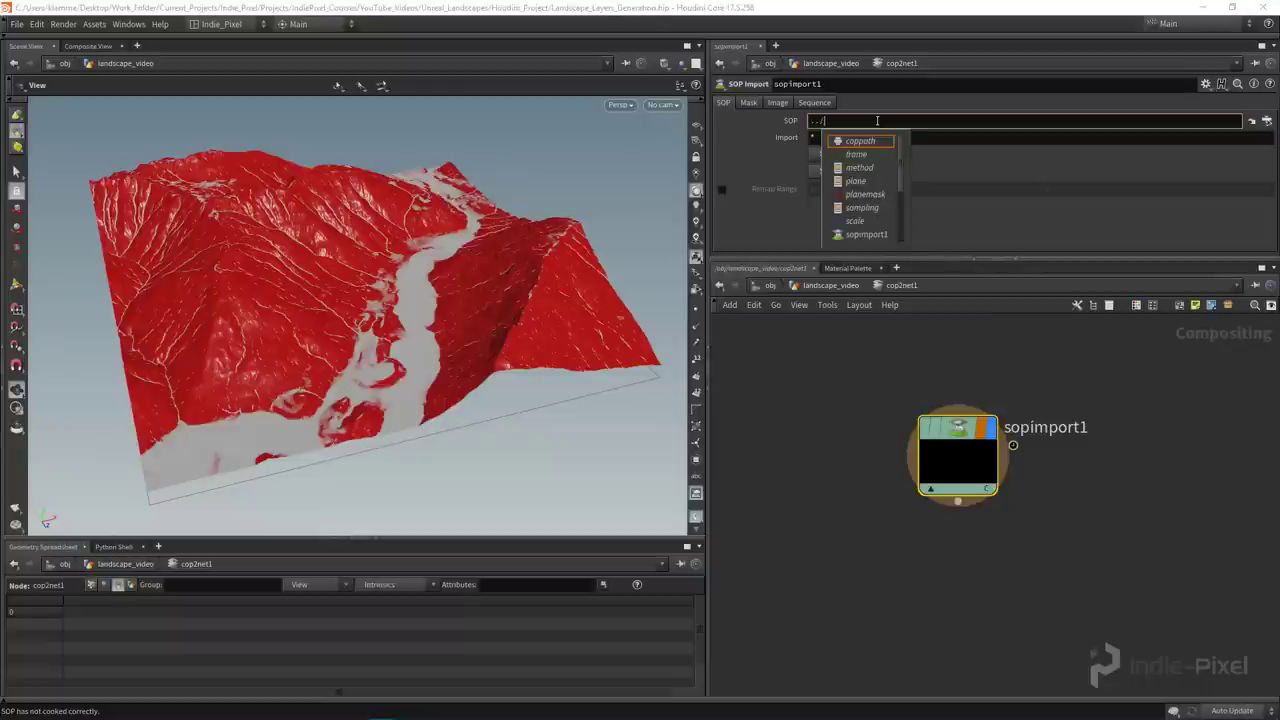
type("../")
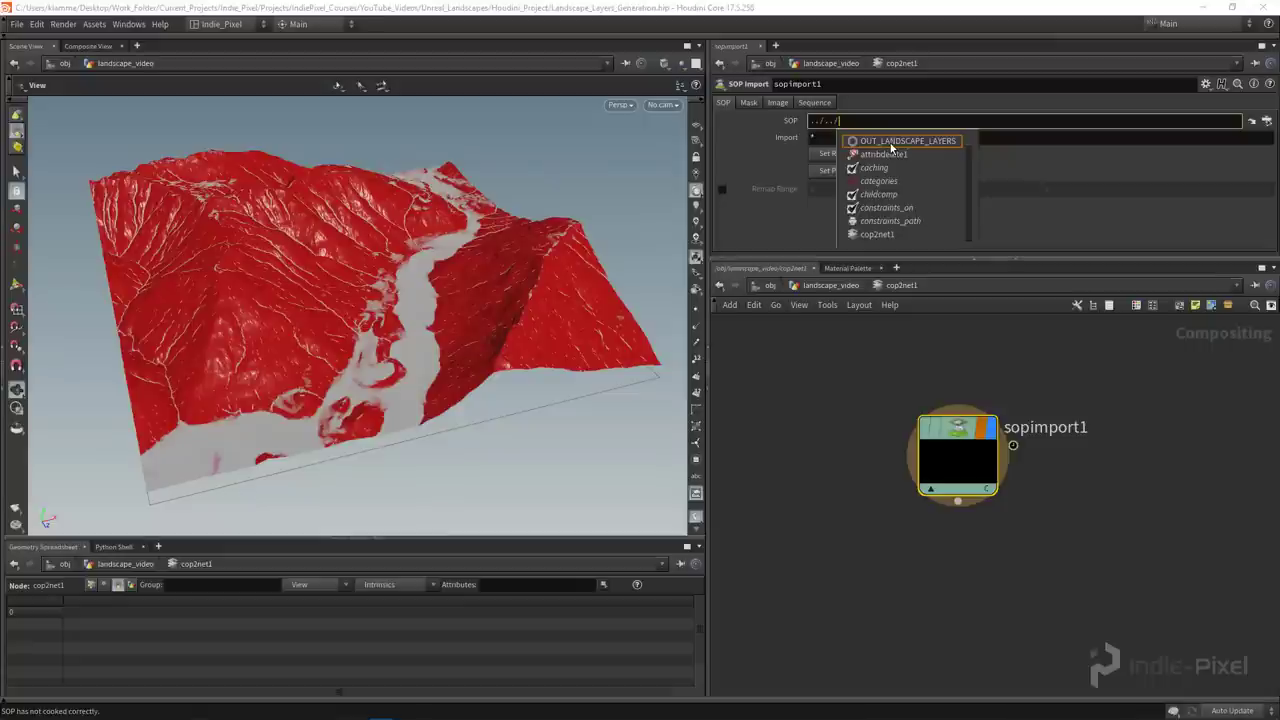
left_click(890, 143)
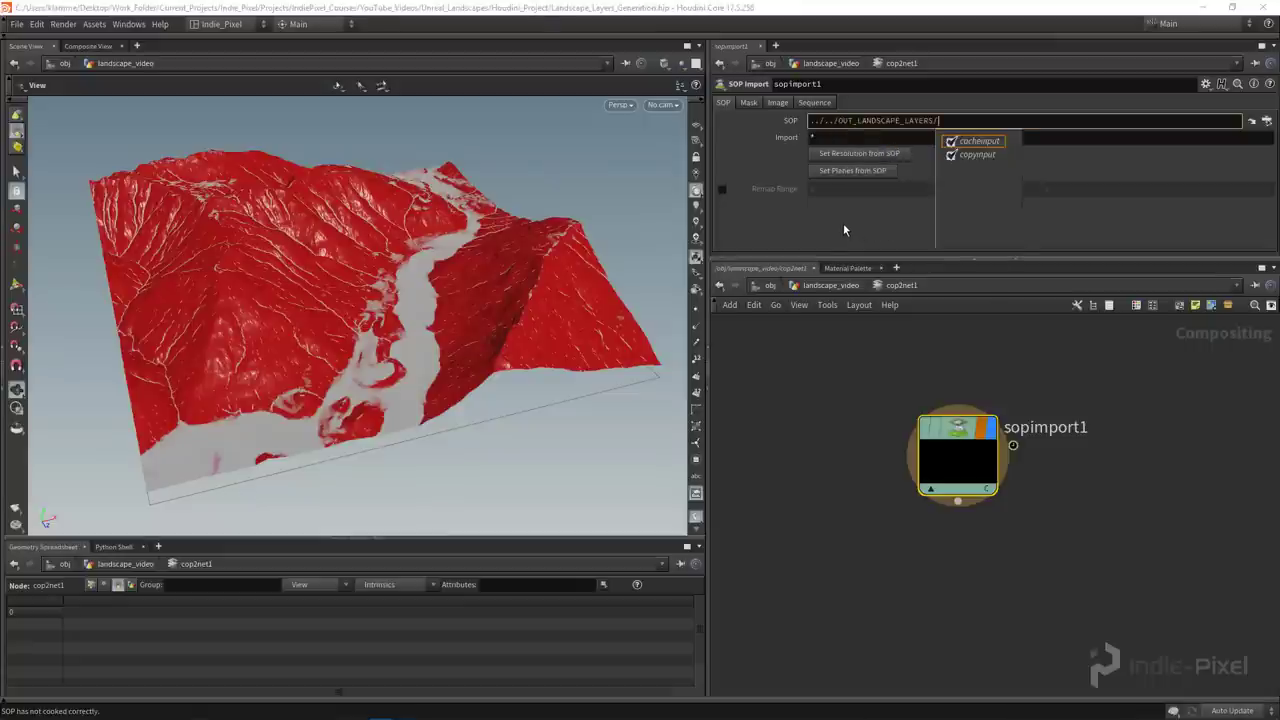
left_click(843, 223)
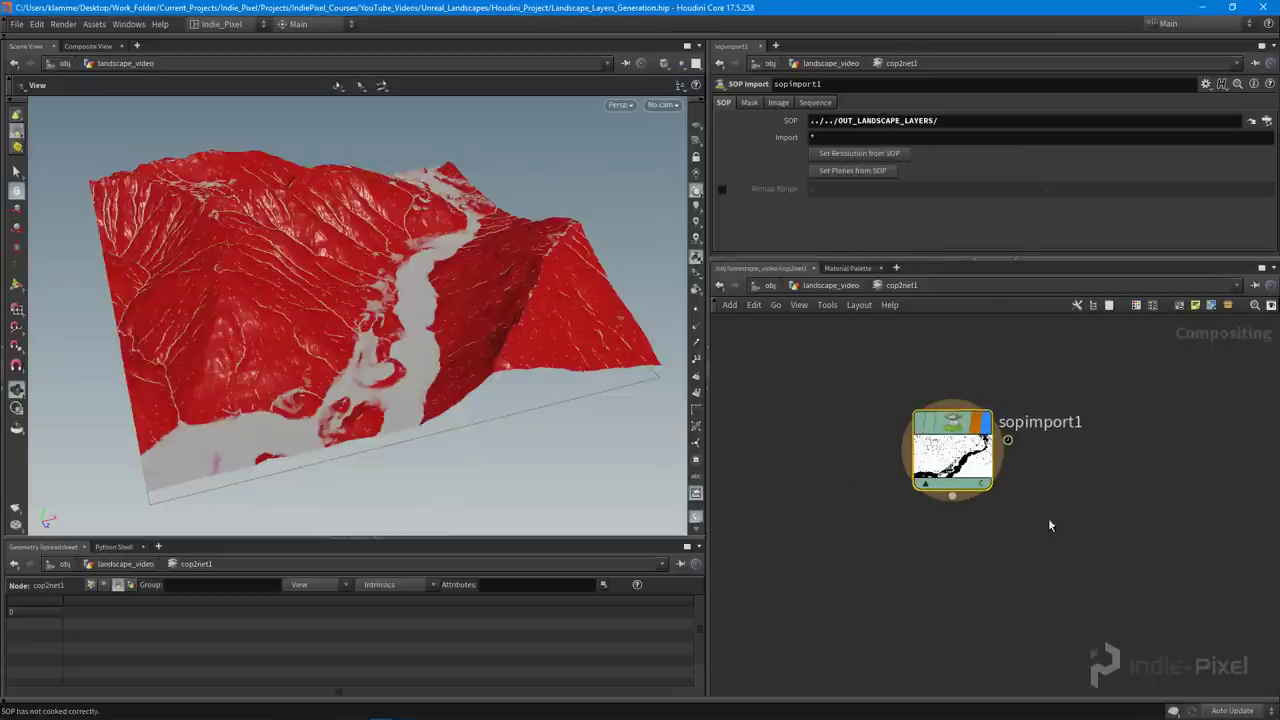
Set the SOP Import node's resolution and image planes from the source SOP
left_click_drag(938, 465, 920, 458)
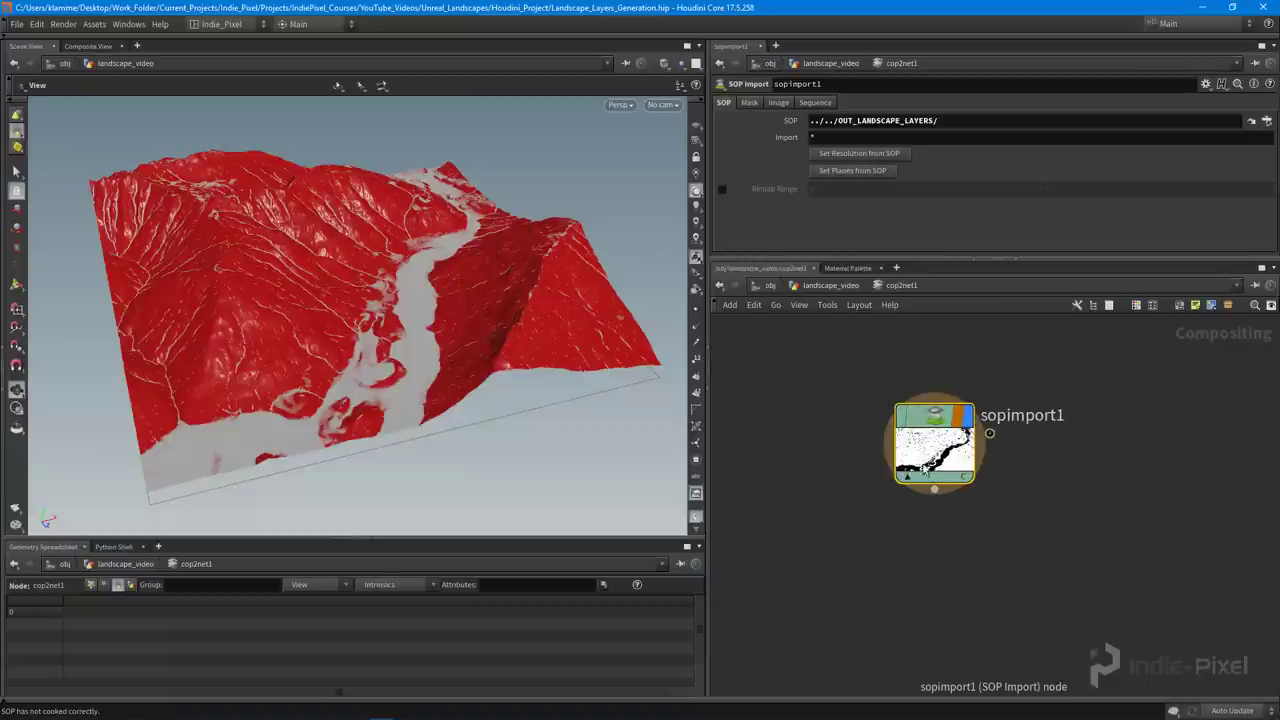
middle_click_drag(1073, 459, 1068, 487)
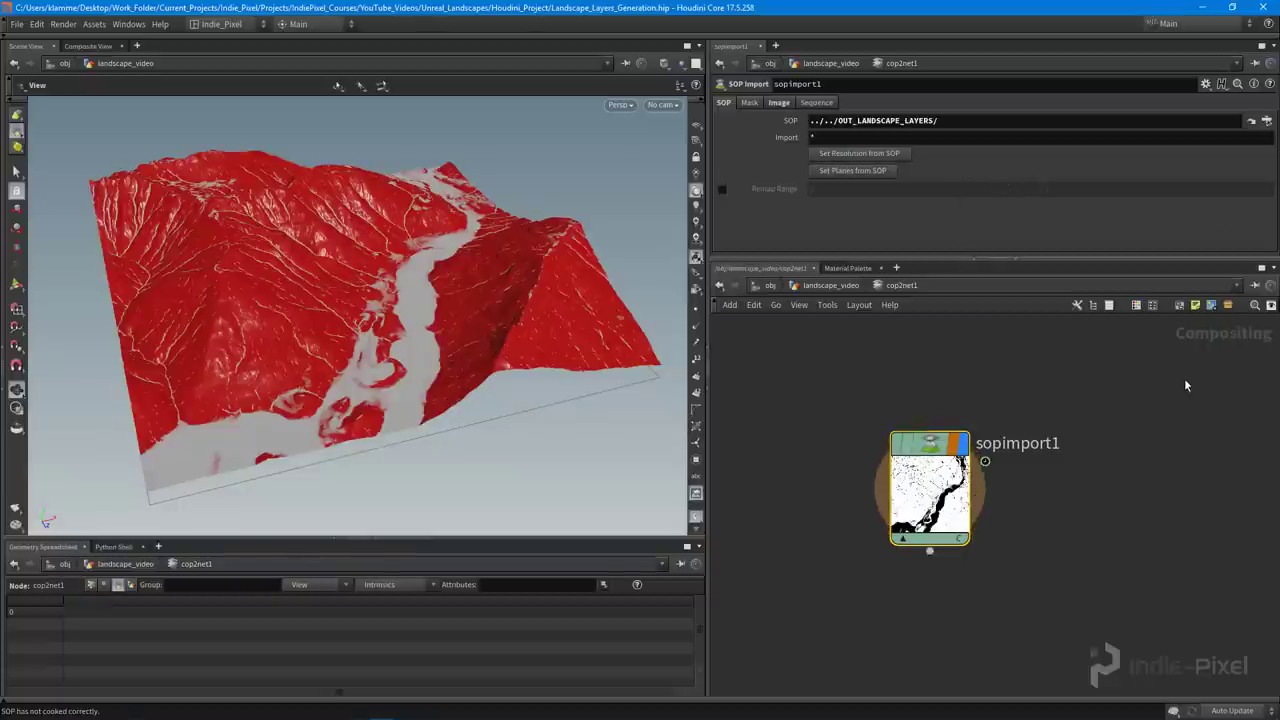
left_click_drag(486, 204, 341, 286)
mouse_move(459, 274)
left_mouse_down()
mouse_move(517, 304)
mouse_move(435, 287)
mouse_move(455, 285)
left_mouse_up()
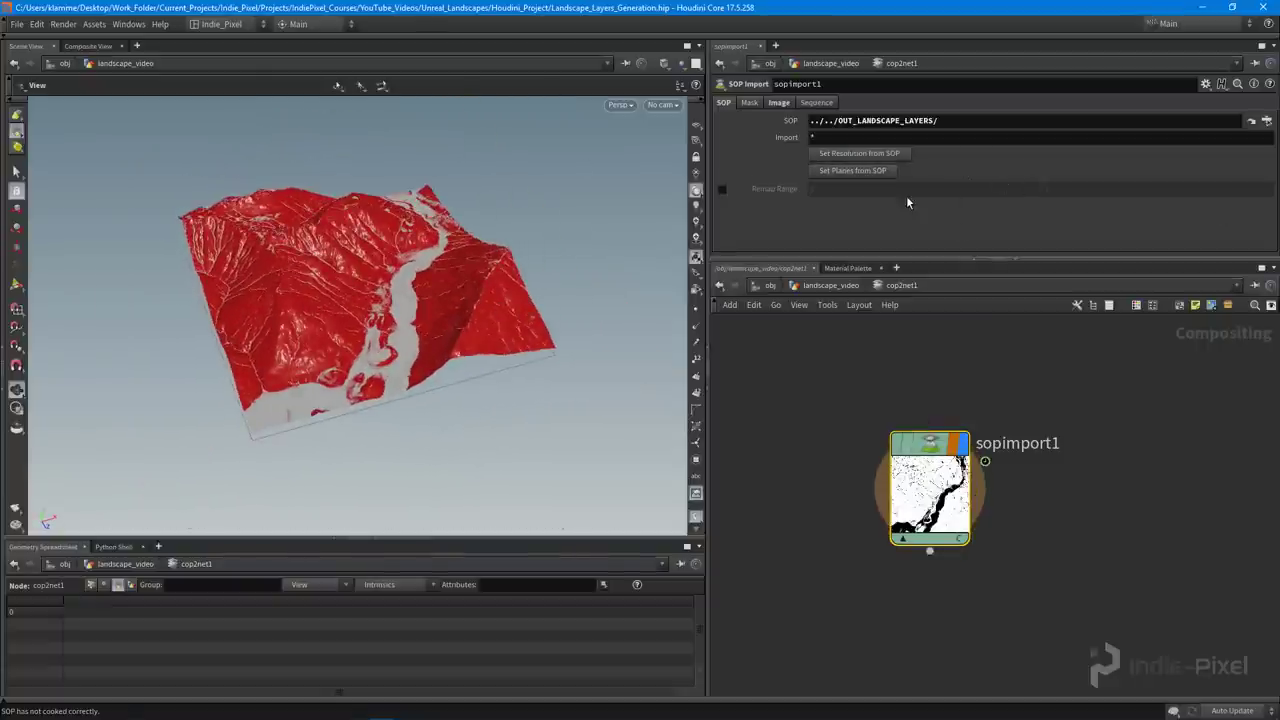
left_click(853, 172)
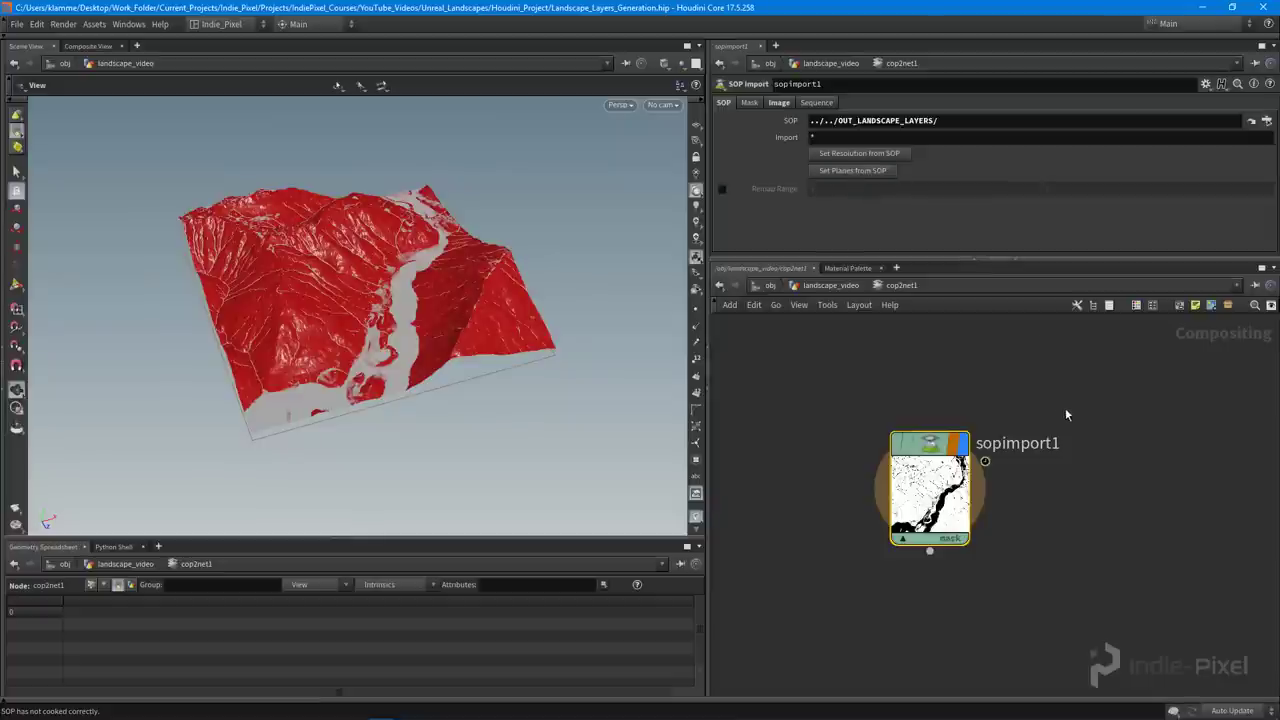
Compare the volumes in the OUT_LANDSCAPE_LAYERS node info with the custom planes in the SOP Import node's image settings
left_click(837, 285)
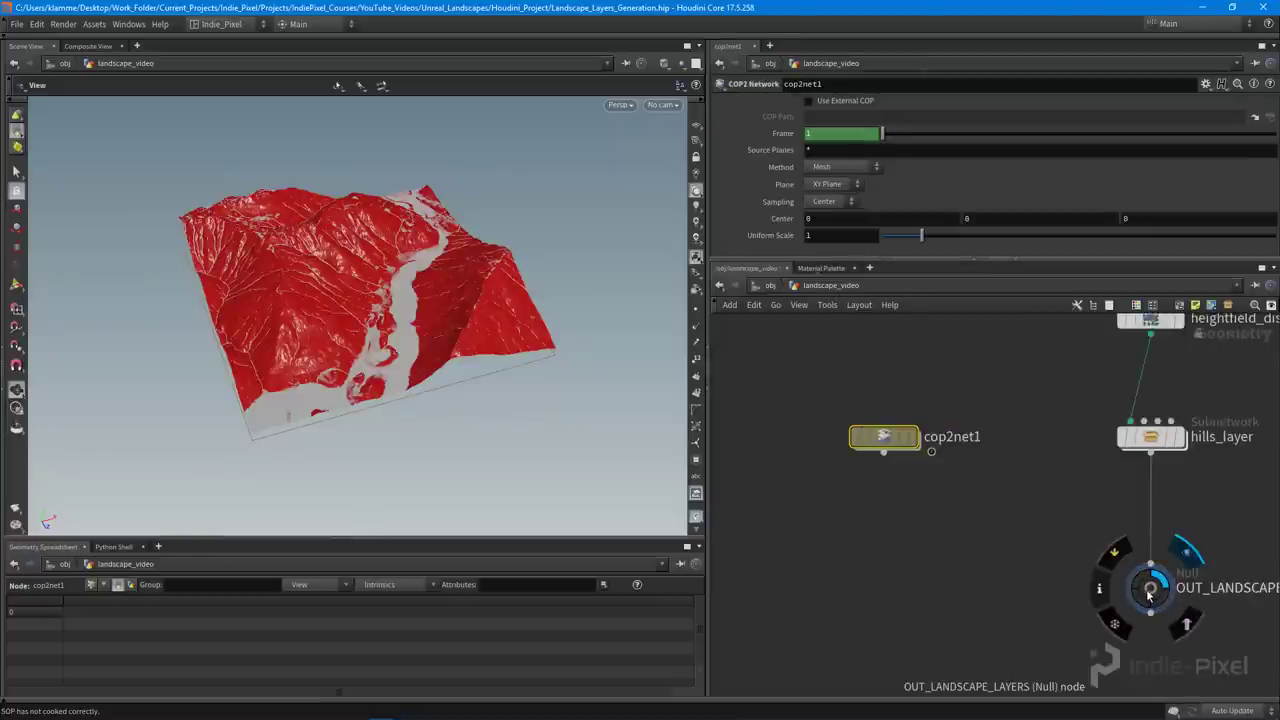
left_click(1099, 588)
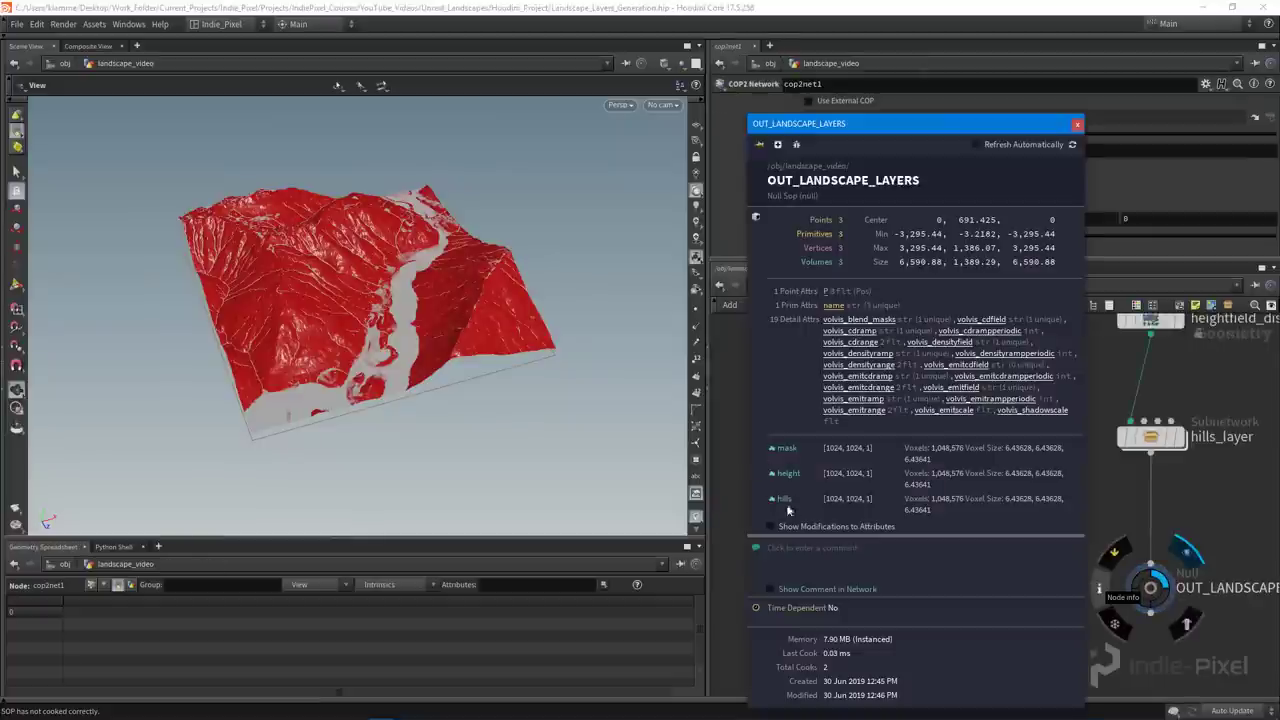
left_click(1077, 123)
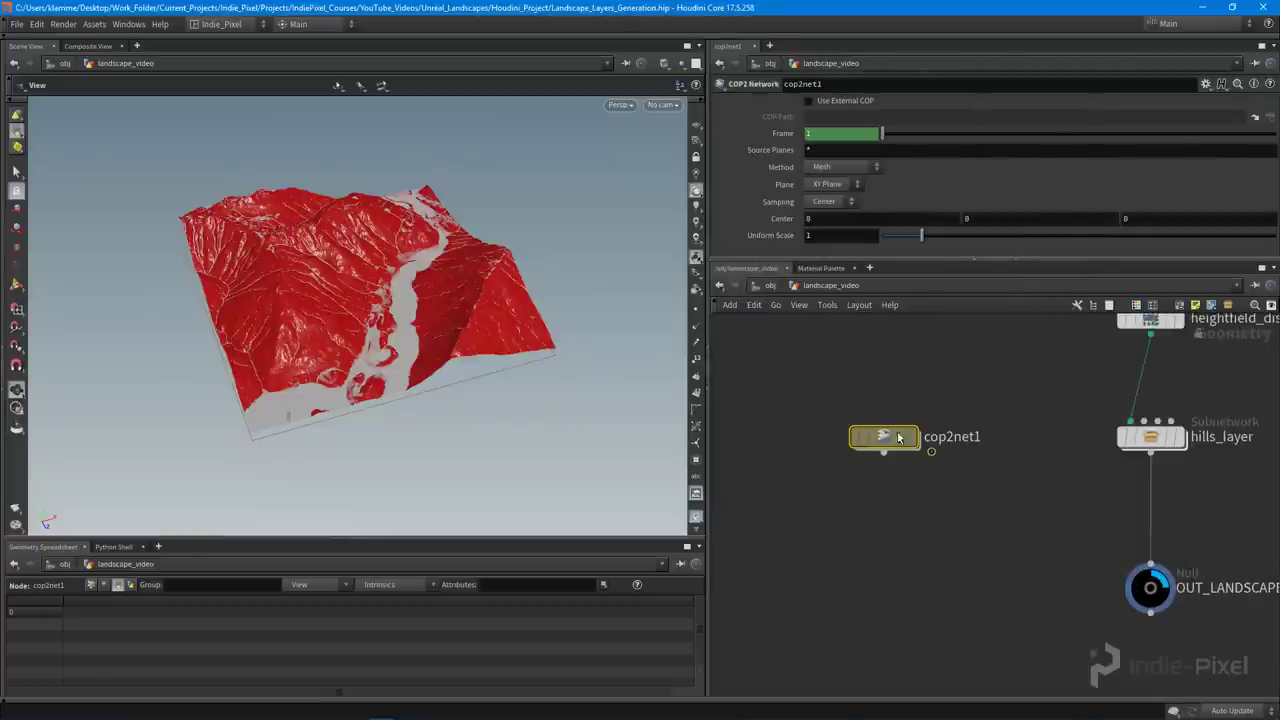
double_click(888, 437)
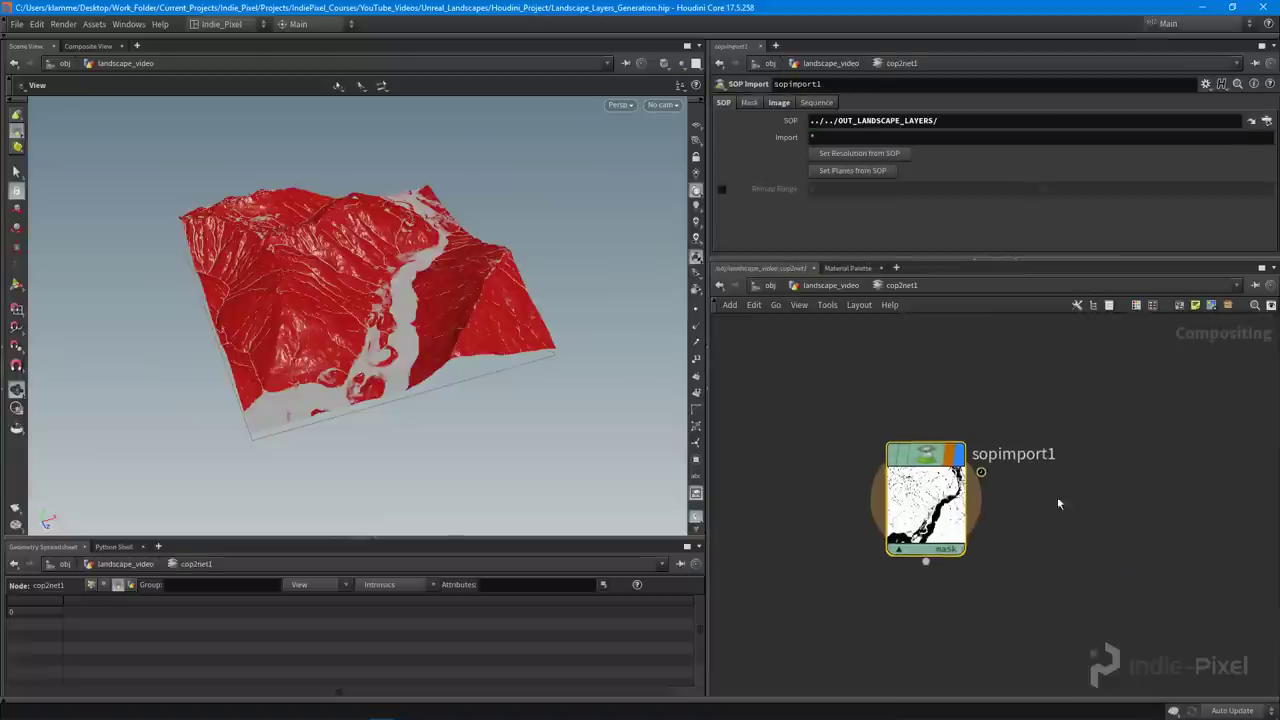
left_click(779, 104)
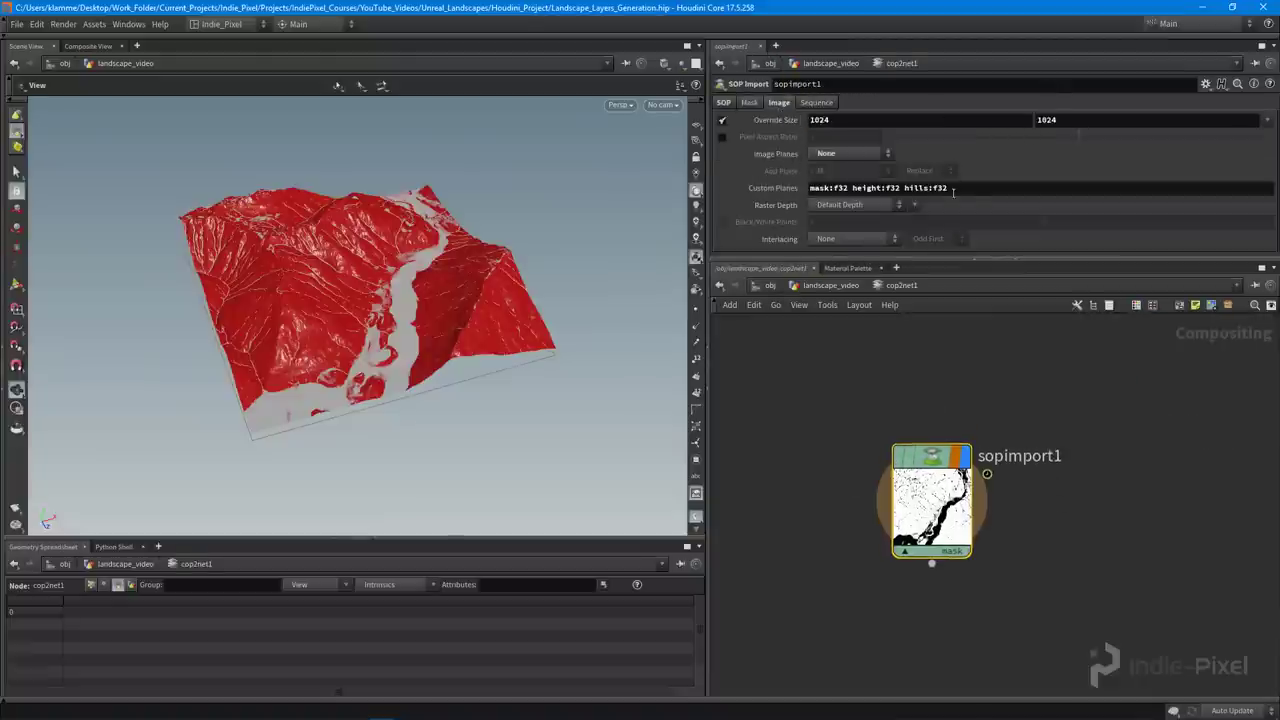
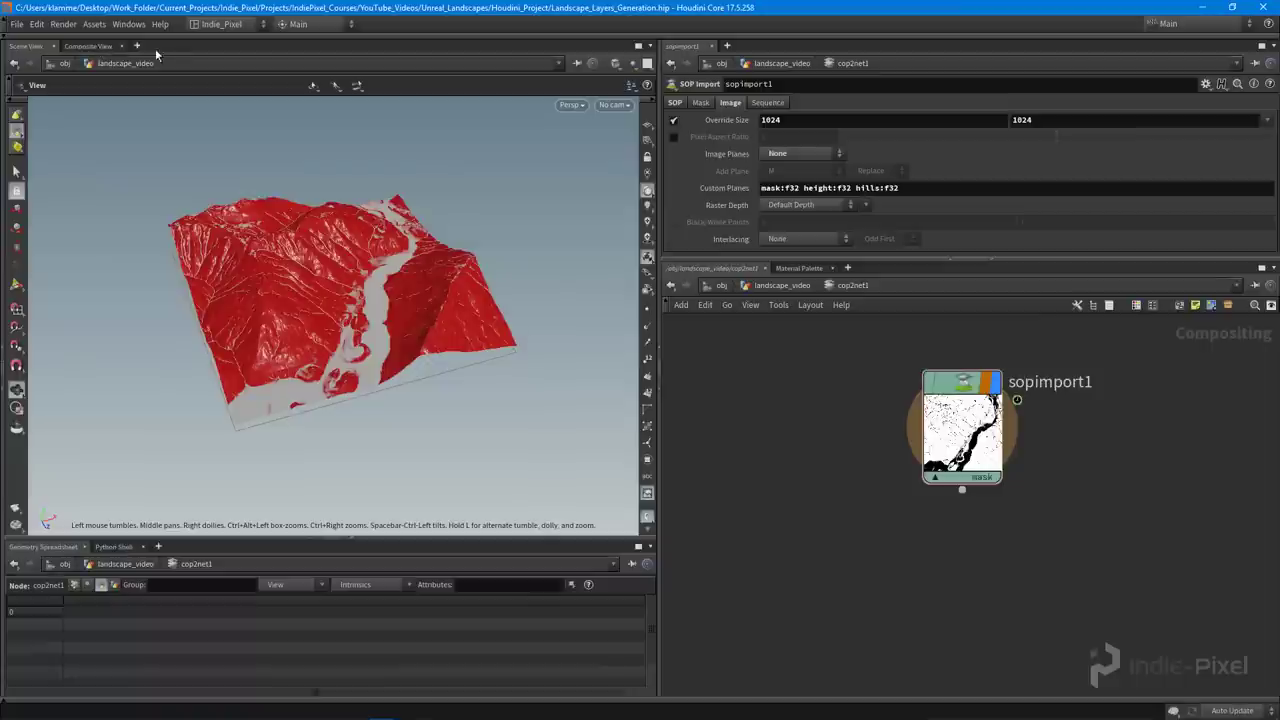
left_click(137, 46)
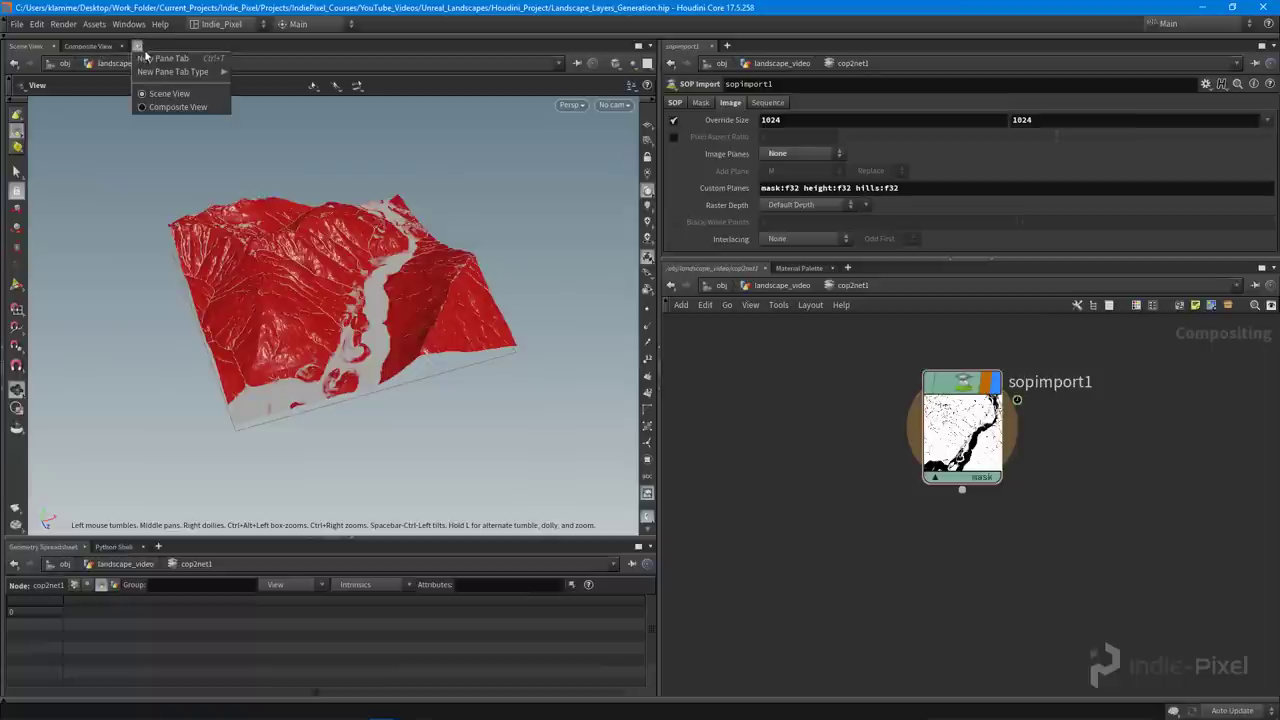
mouse_move(161, 75)
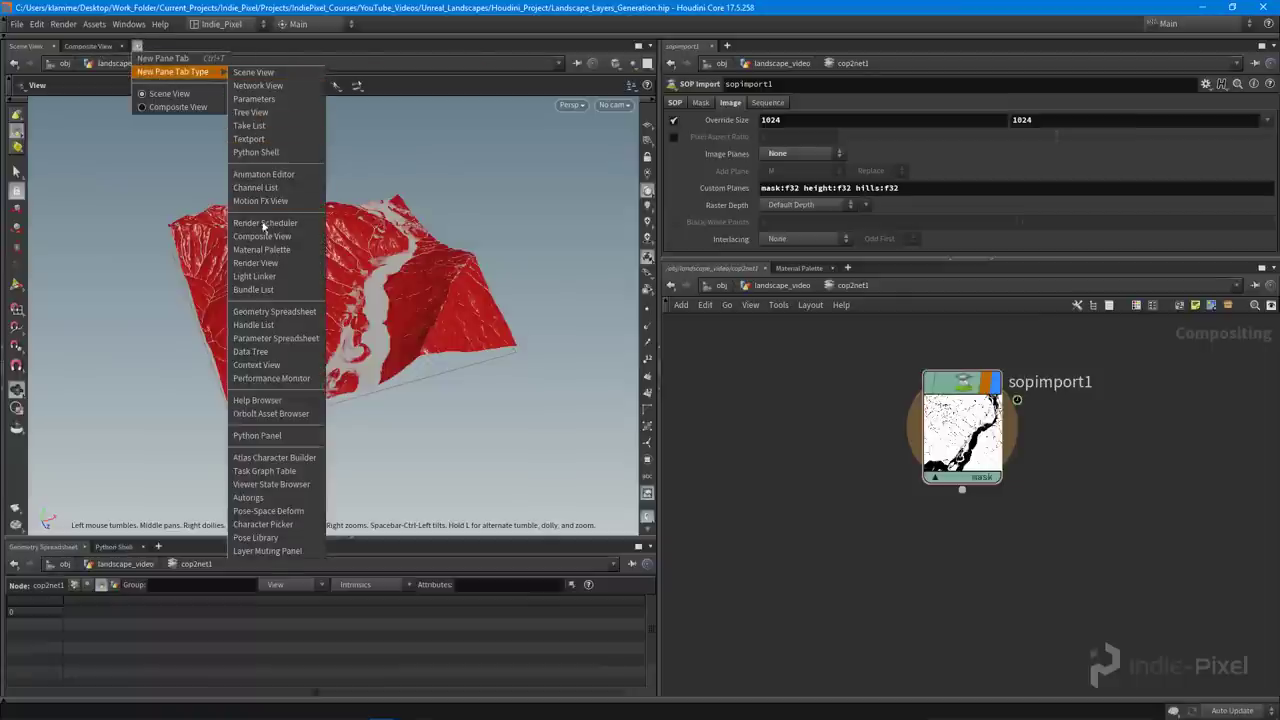
left_click(469, 9)
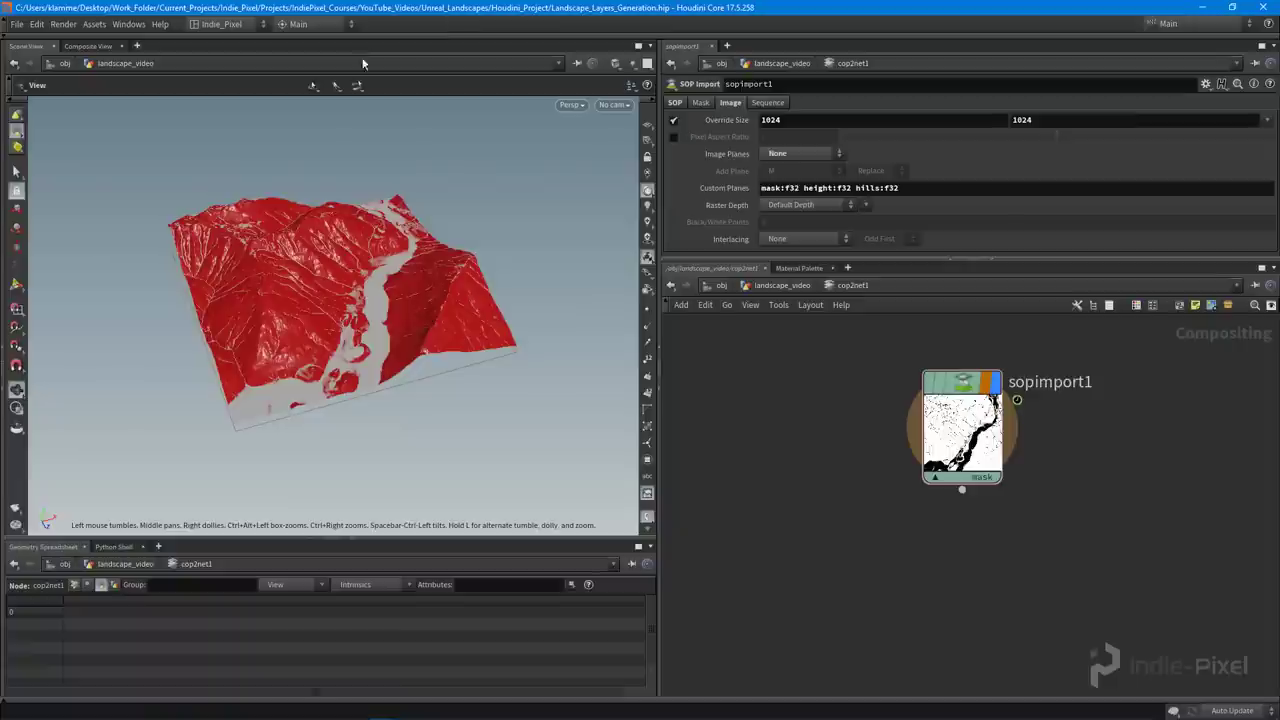
Show the Composite View and examine the imported mask plane up close and as a whole
left_click(99, 46)
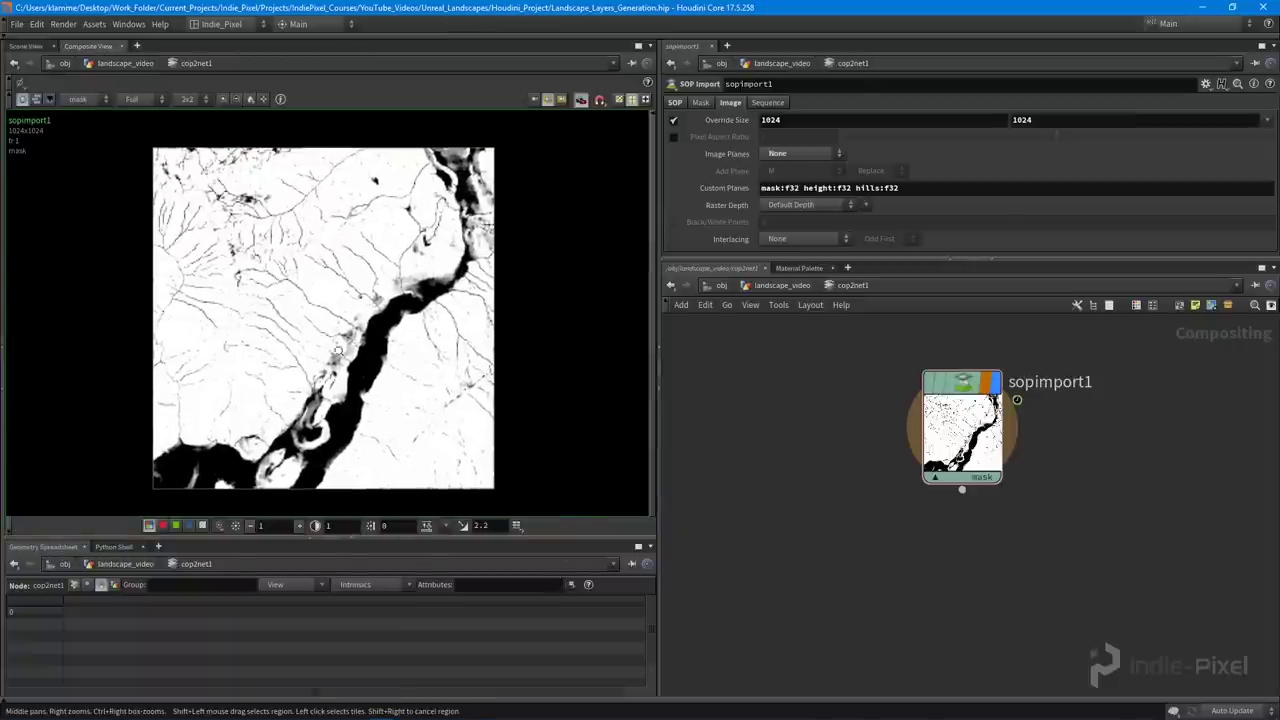
scroll(360, 378, "down", 2)
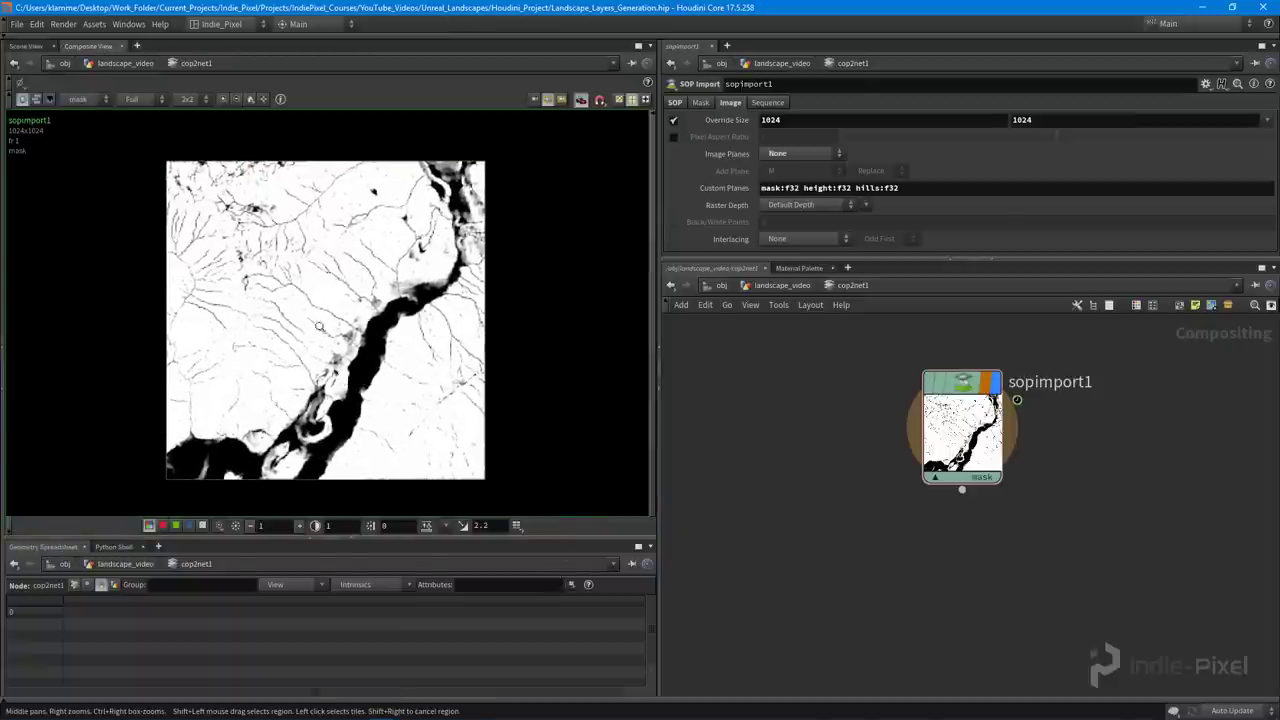
scroll(316, 328, "up", 2)
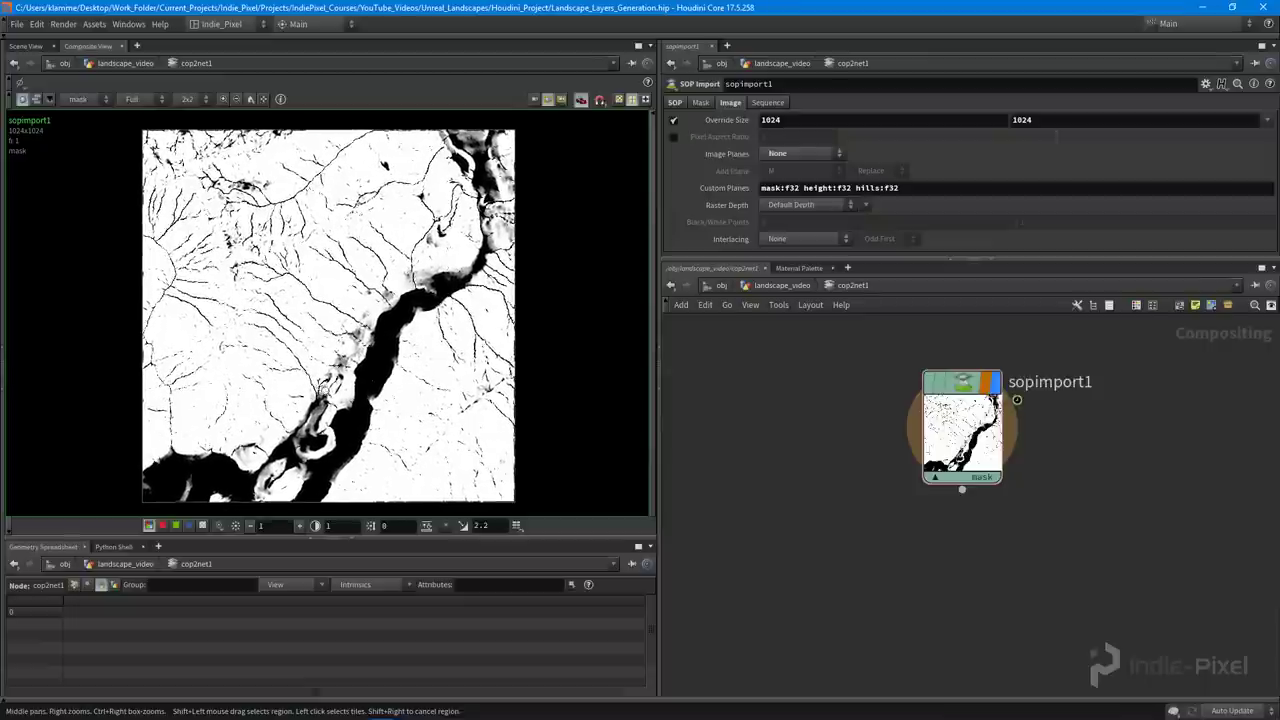
scroll(393, 403, "up", 1)
scroll(393, 403, "up", 5)
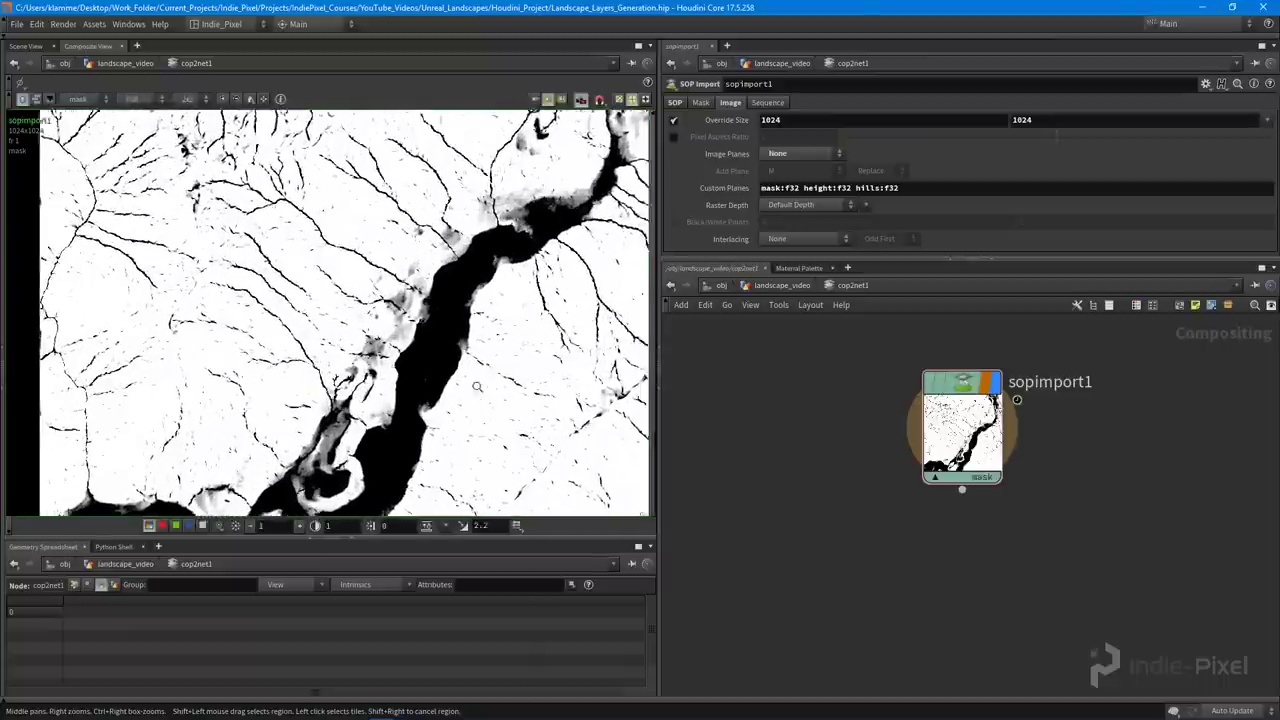
middle_click_drag(556, 248, 387, 357)
middle_click_drag(334, 225, 414, 243)
middle_click_drag(393, 438, 387, 238)
middle_click_drag(309, 406, 368, 242)
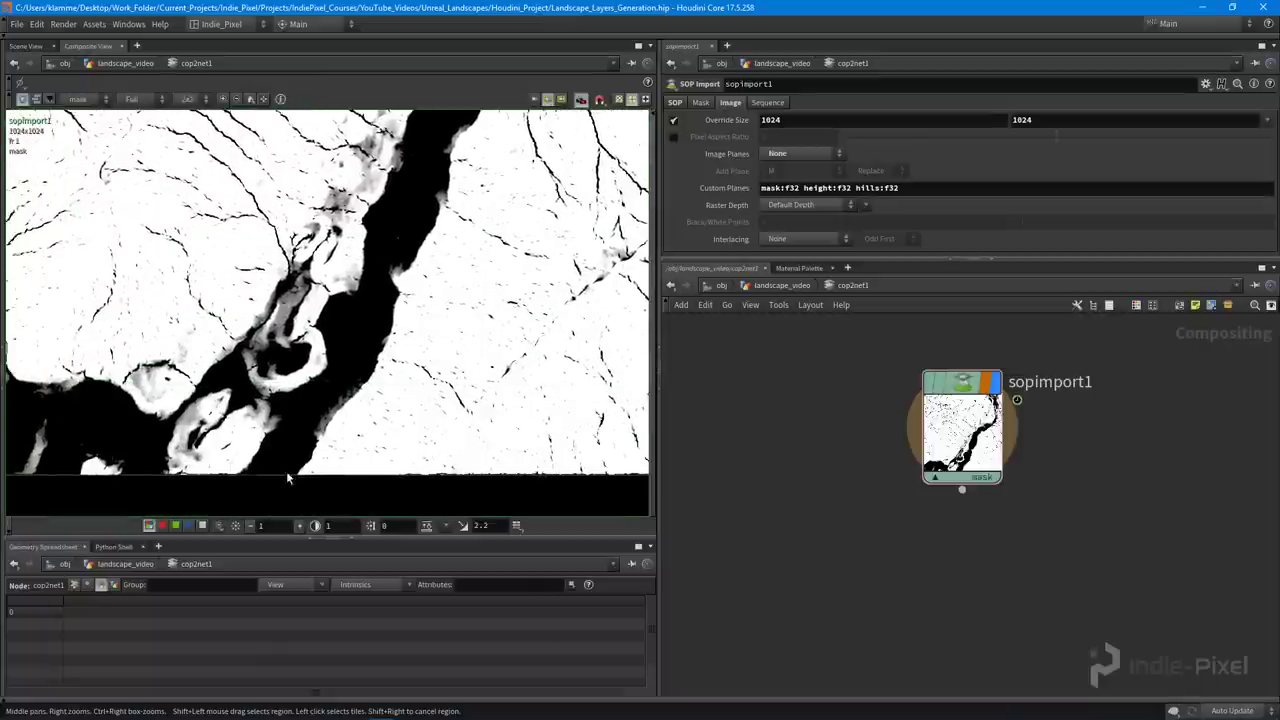
scroll(340, 314, "down", 5)
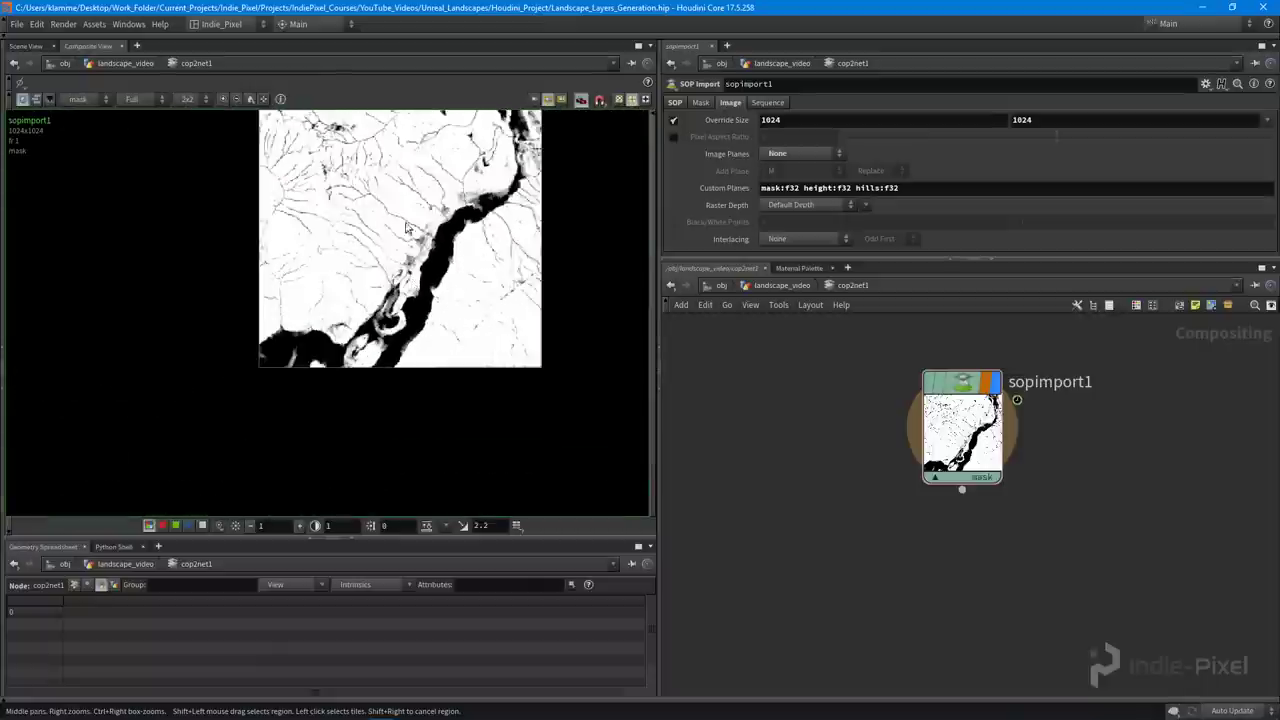
middle_click_drag(340, 314, 327, 304)
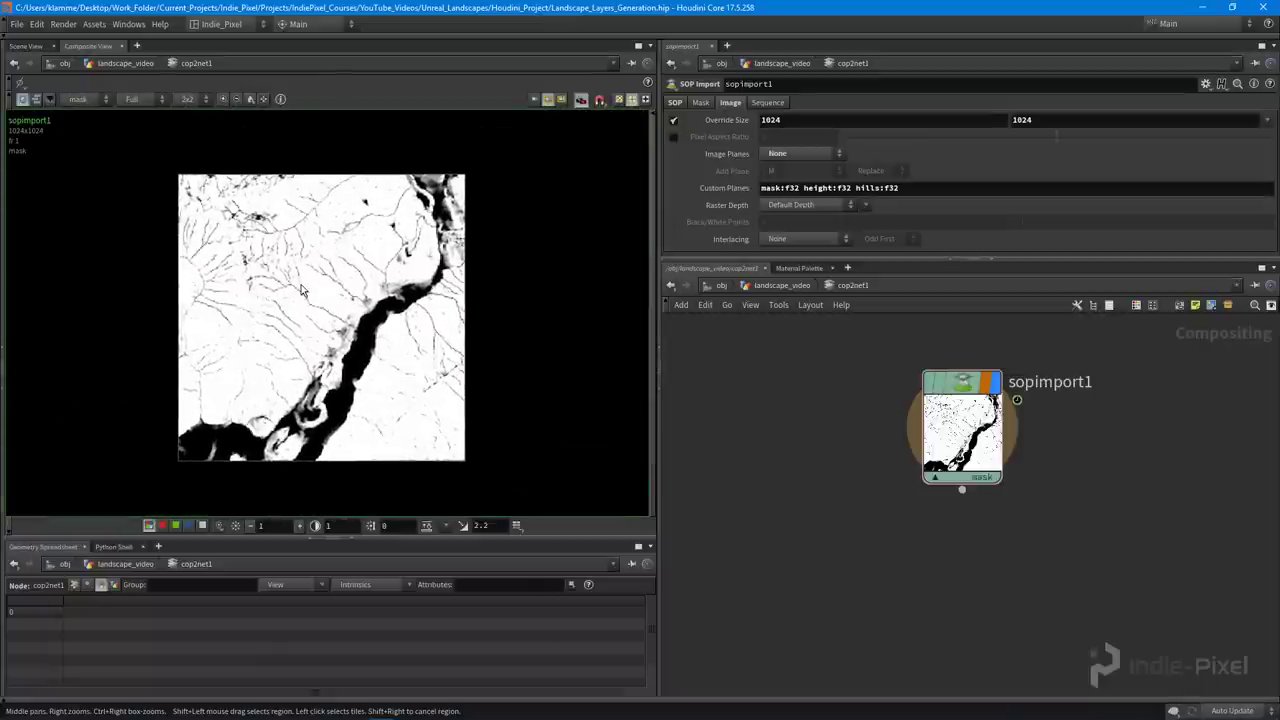
scroll(358, 362, "down", 1)
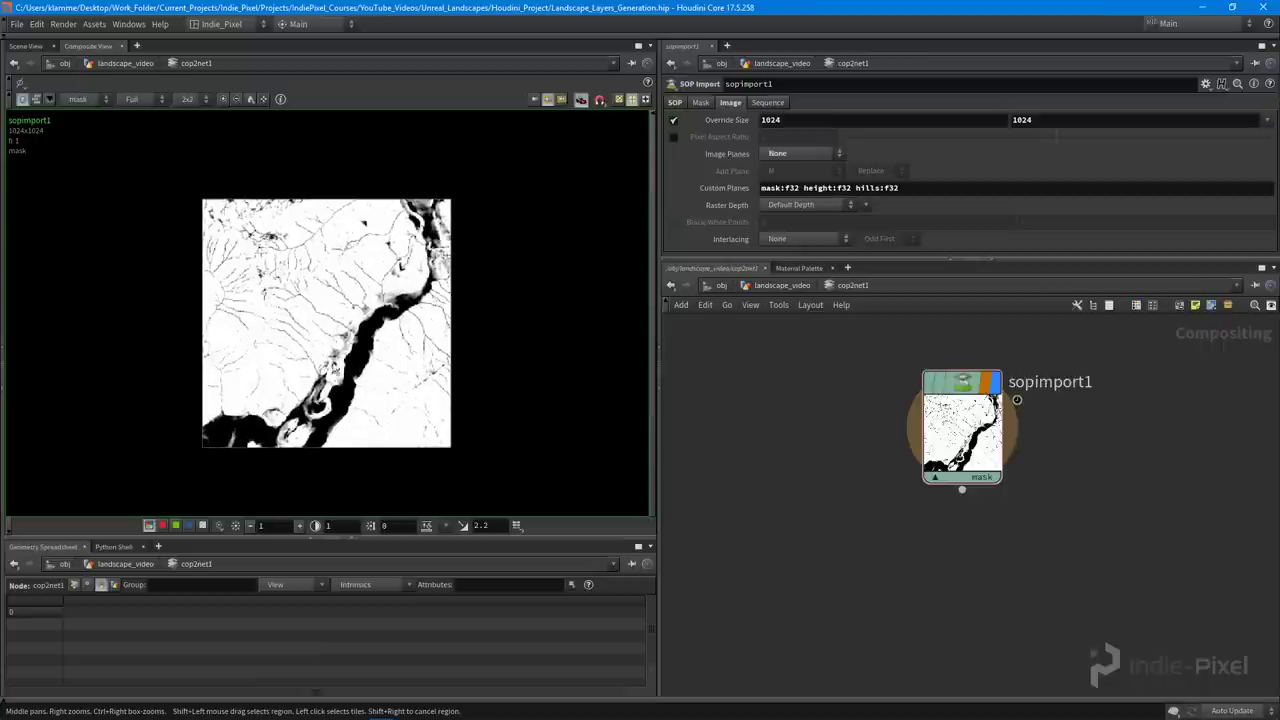
Add a Color node to the compositing network and name it hills_color
left_click_drag(1002, 258, 1002, 235)
scroll(905, 440, "down", 3)
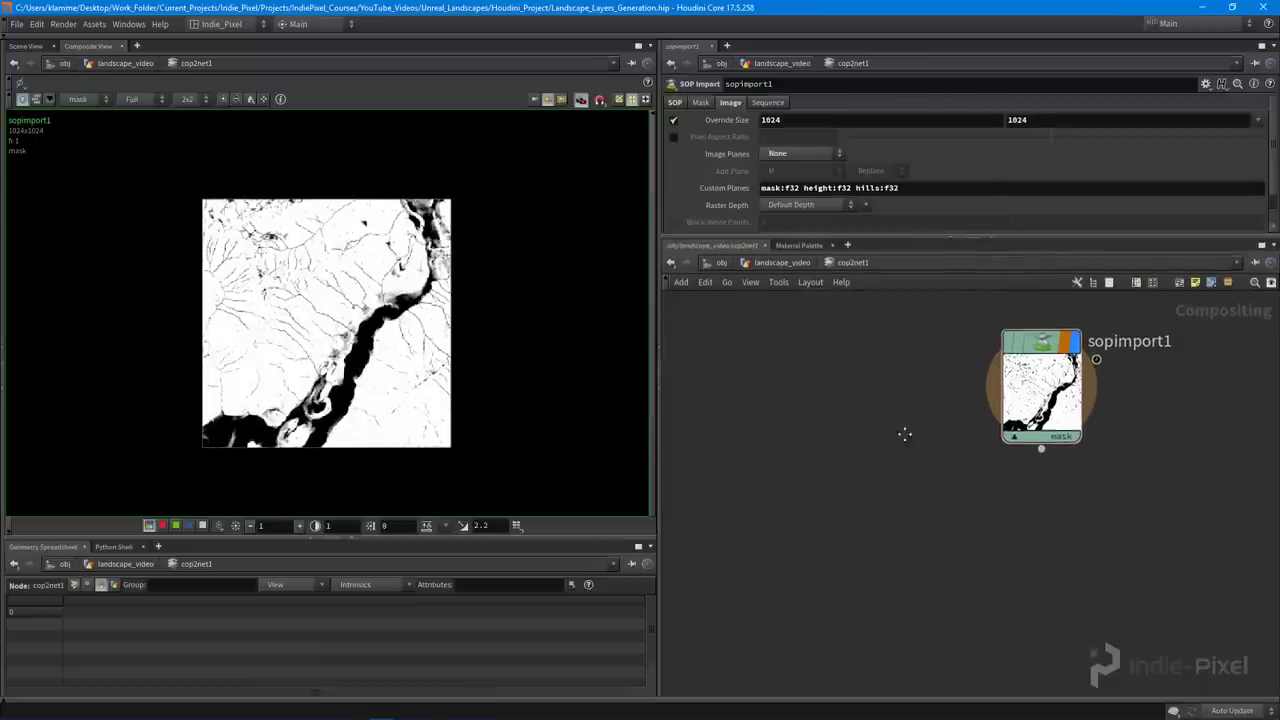
middle_click_drag(907, 443, 902, 457)
left_click_drag(975, 415, 966, 408)
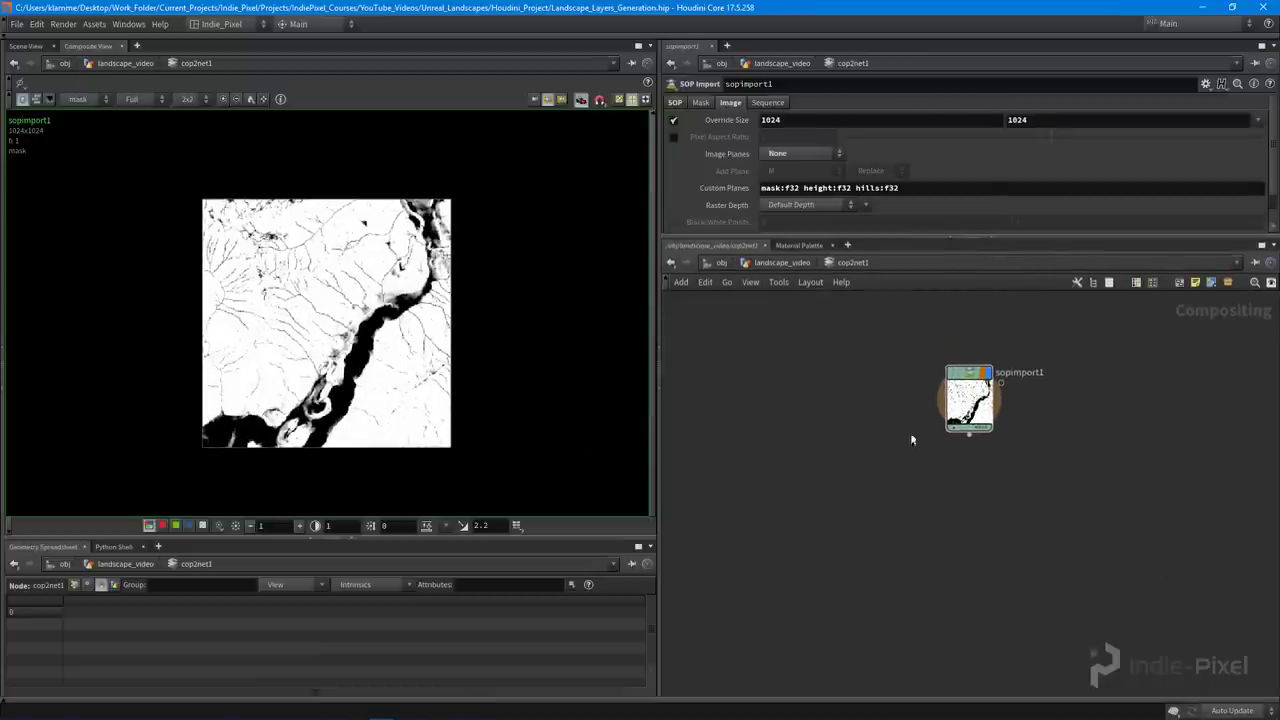
key("Tab")
type("color")
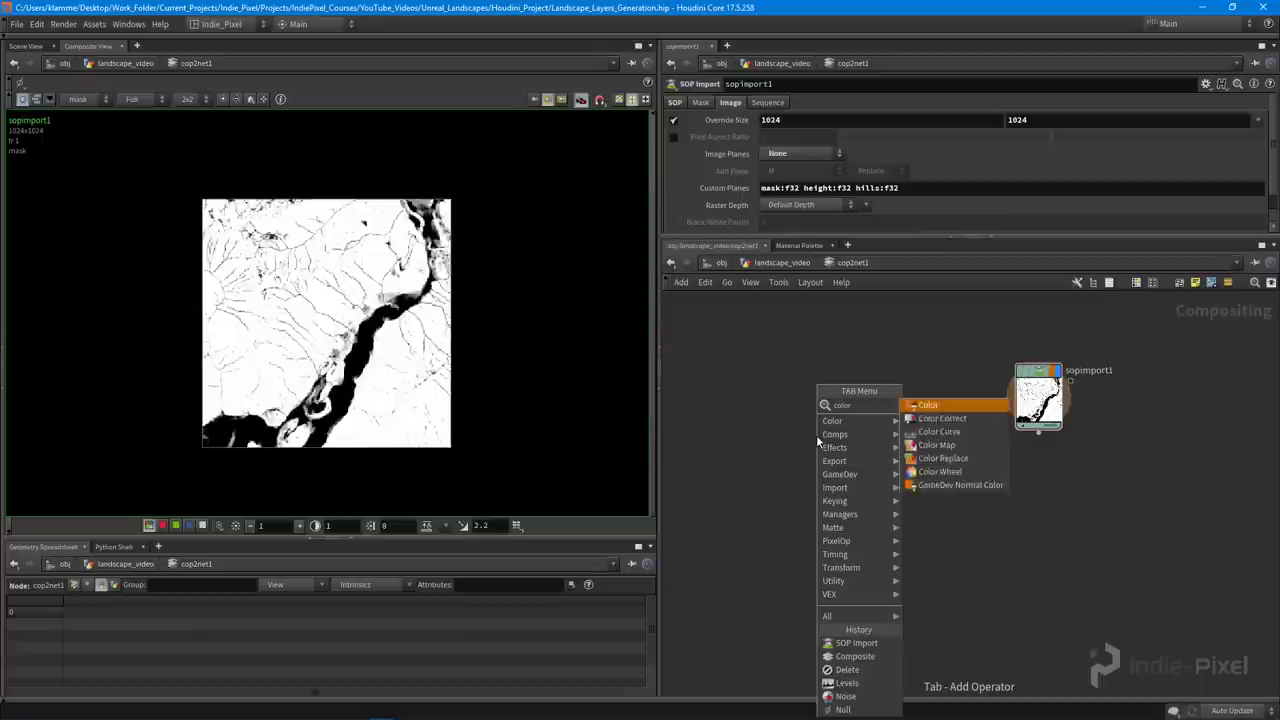
key("Return")
left_click(816, 435)
double_click(845, 422)
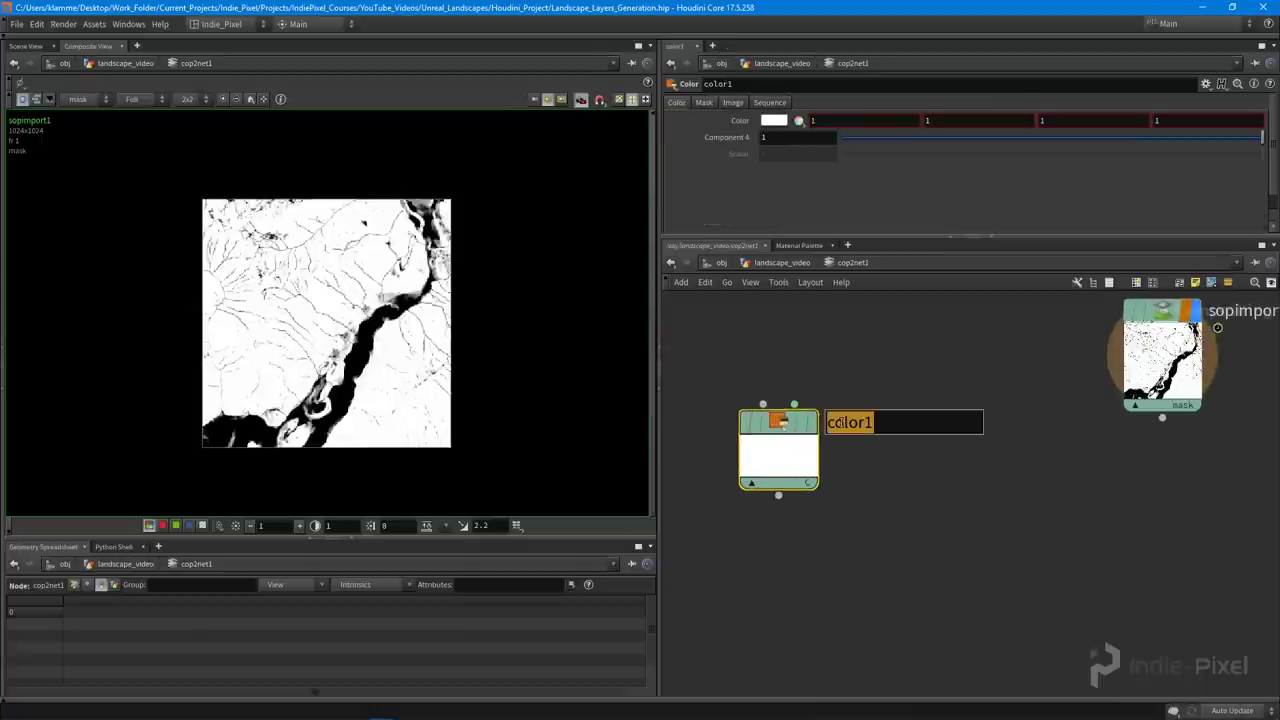
type("hills_")
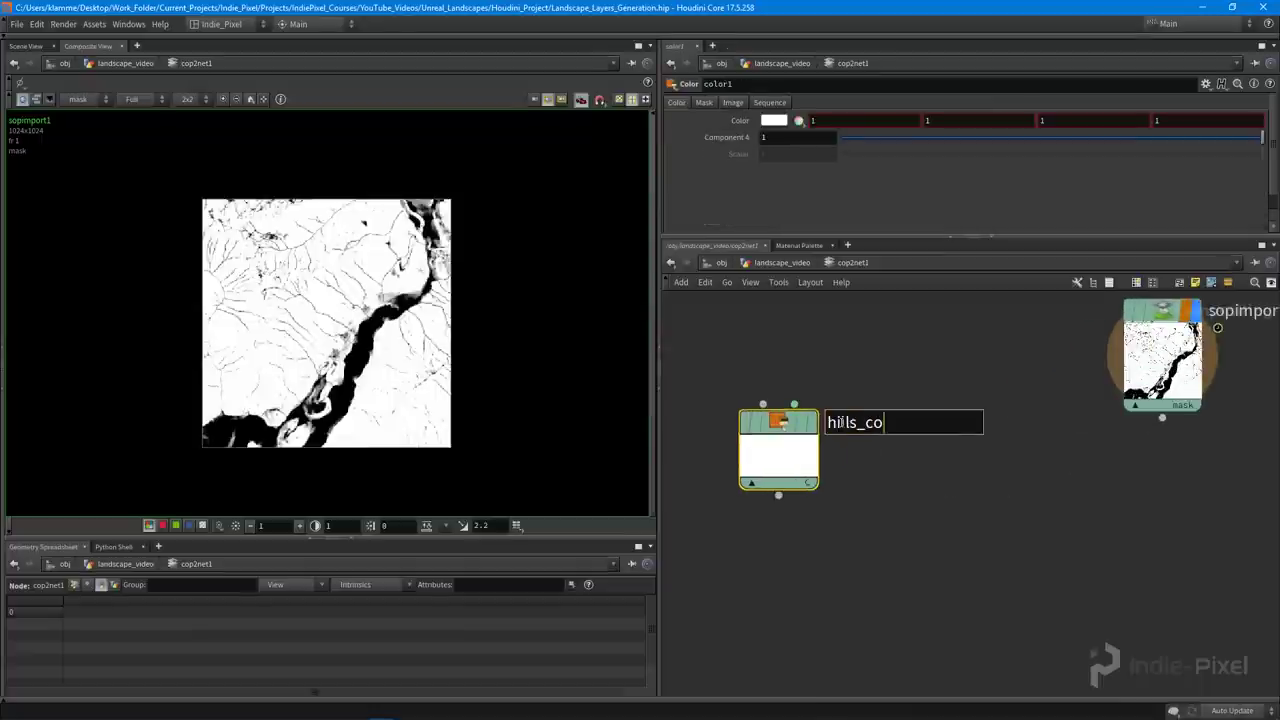
key("Return")
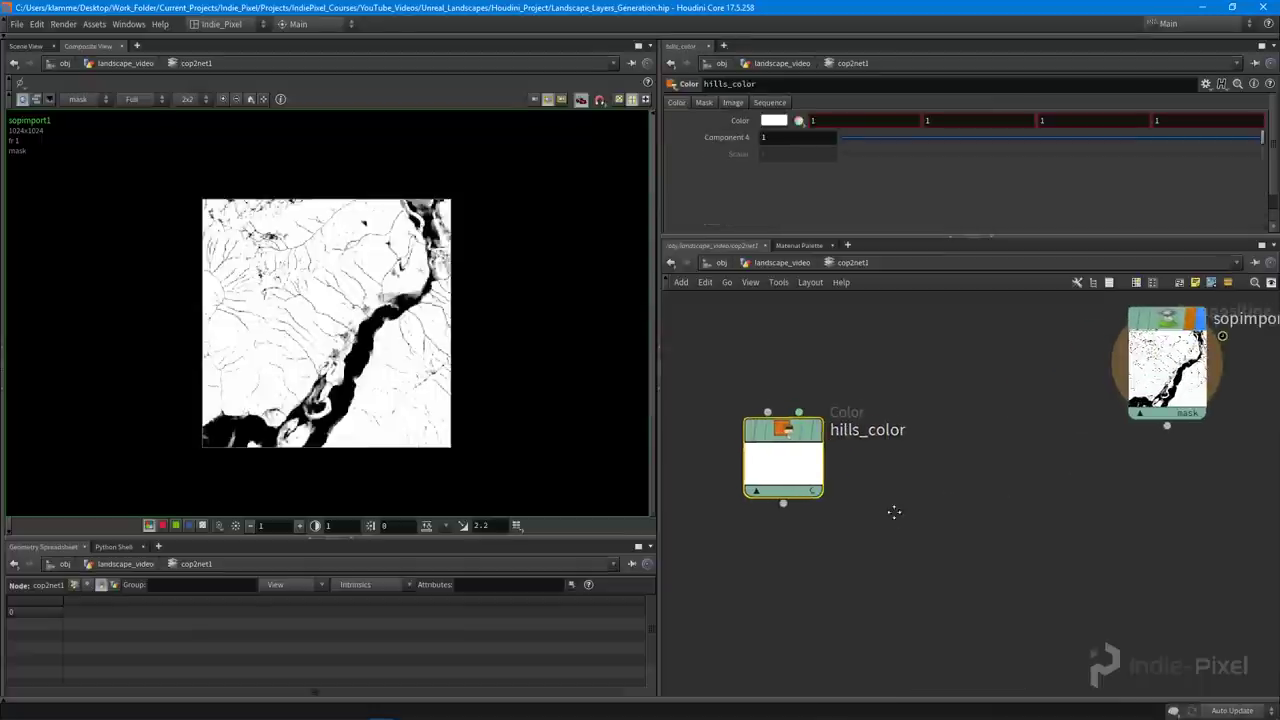
Override the image size of hills_color and link it by relative references to the override size of sopimport1
middle_click_drag(890, 473, 890, 498)
left_click_drag(1150, 398, 1114, 460)
left_click_drag(773, 490, 789, 467)
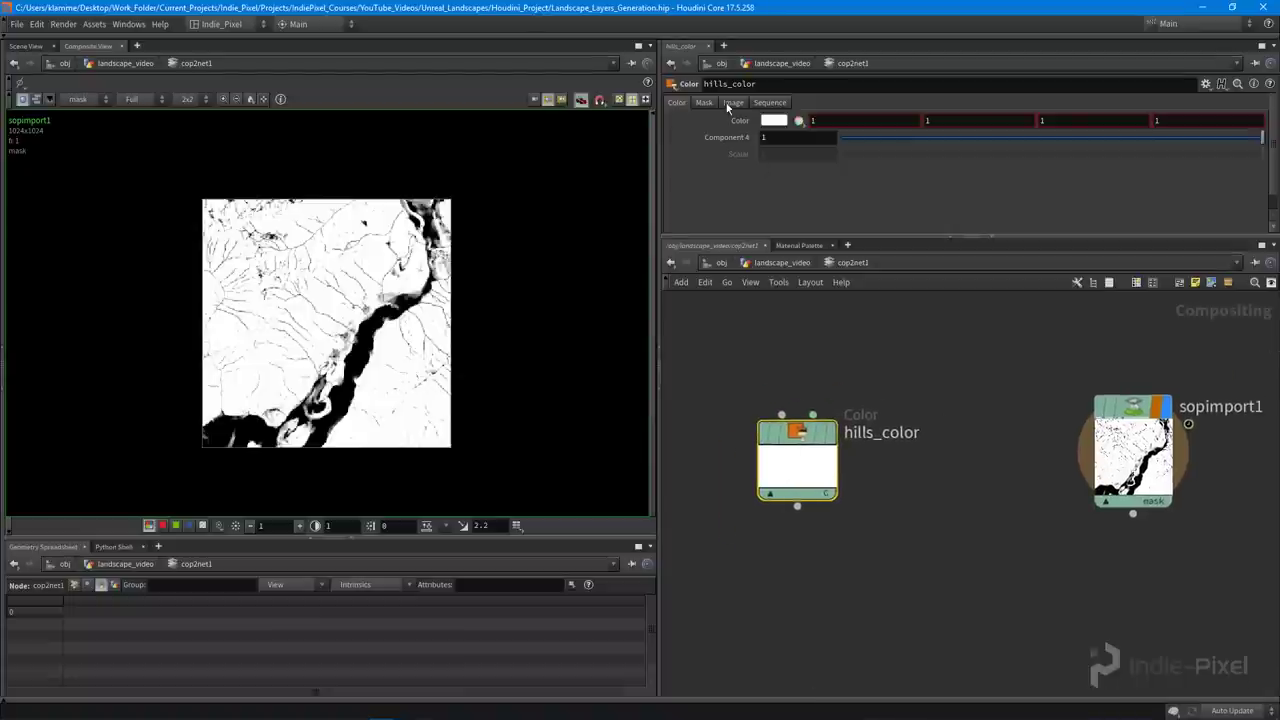
left_click(733, 103)
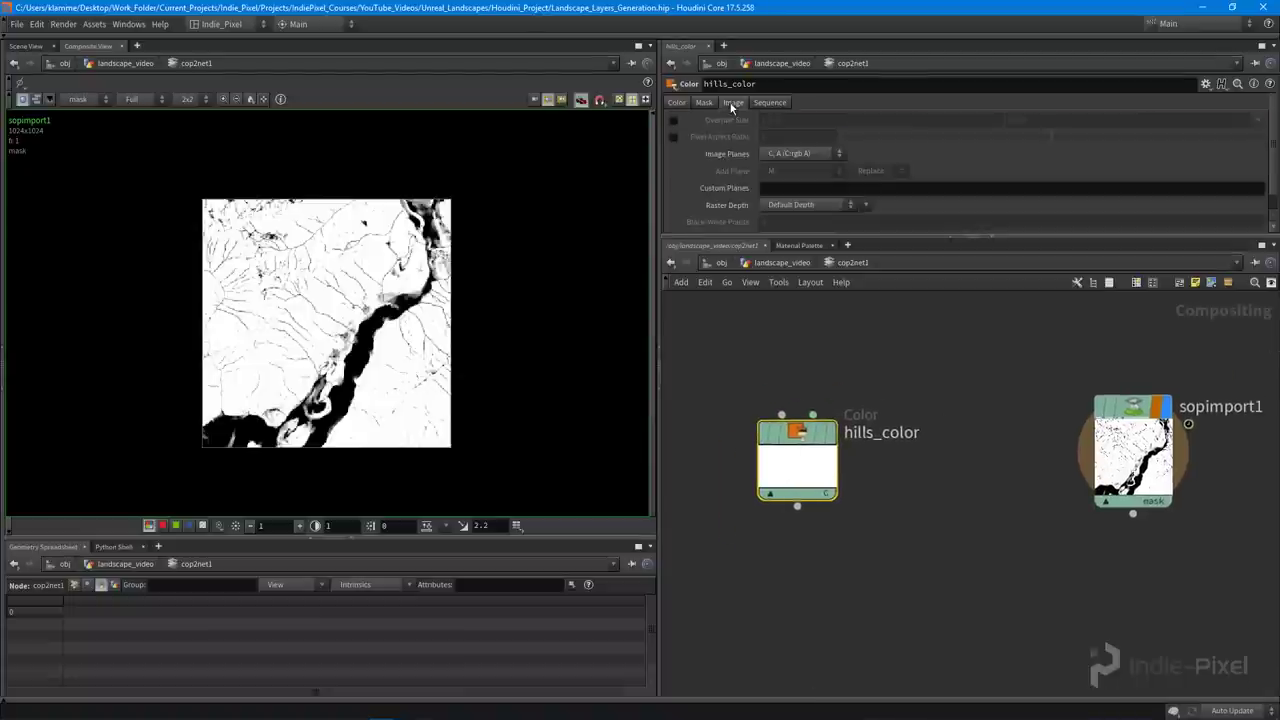
left_click(674, 120)
left_click(1155, 437)
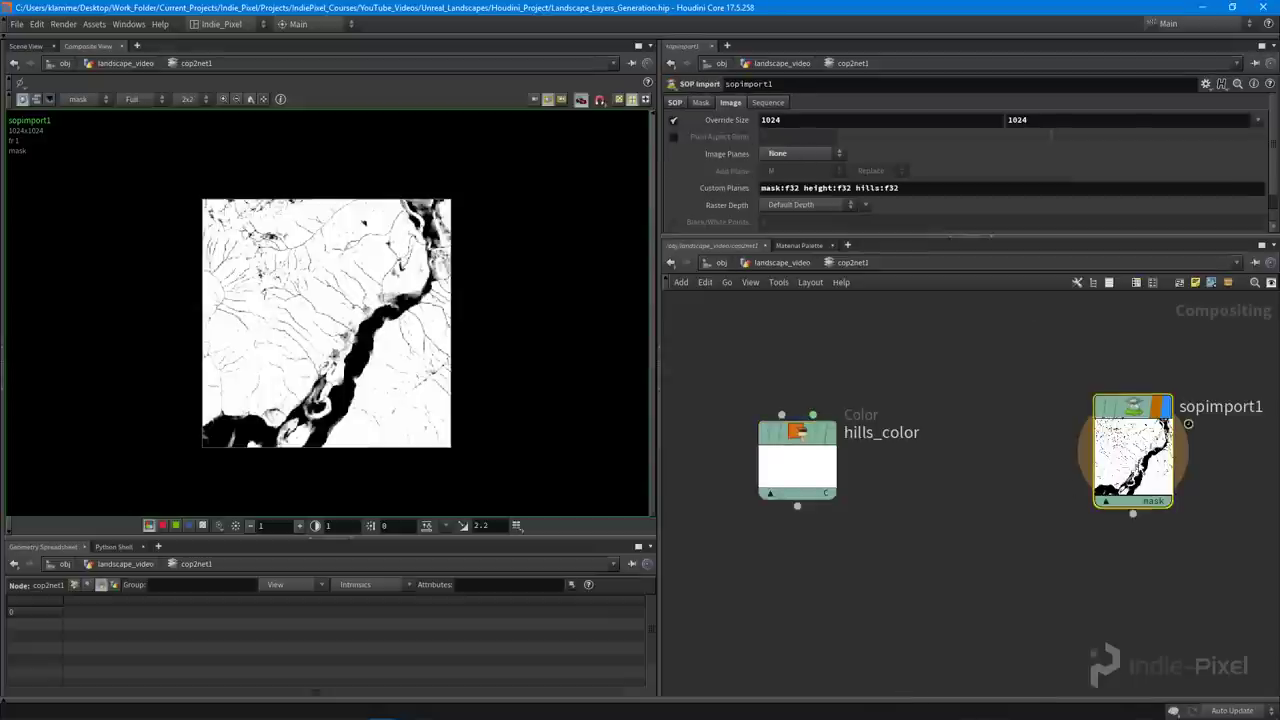
left_click_drag(1120, 425, 1060, 421)
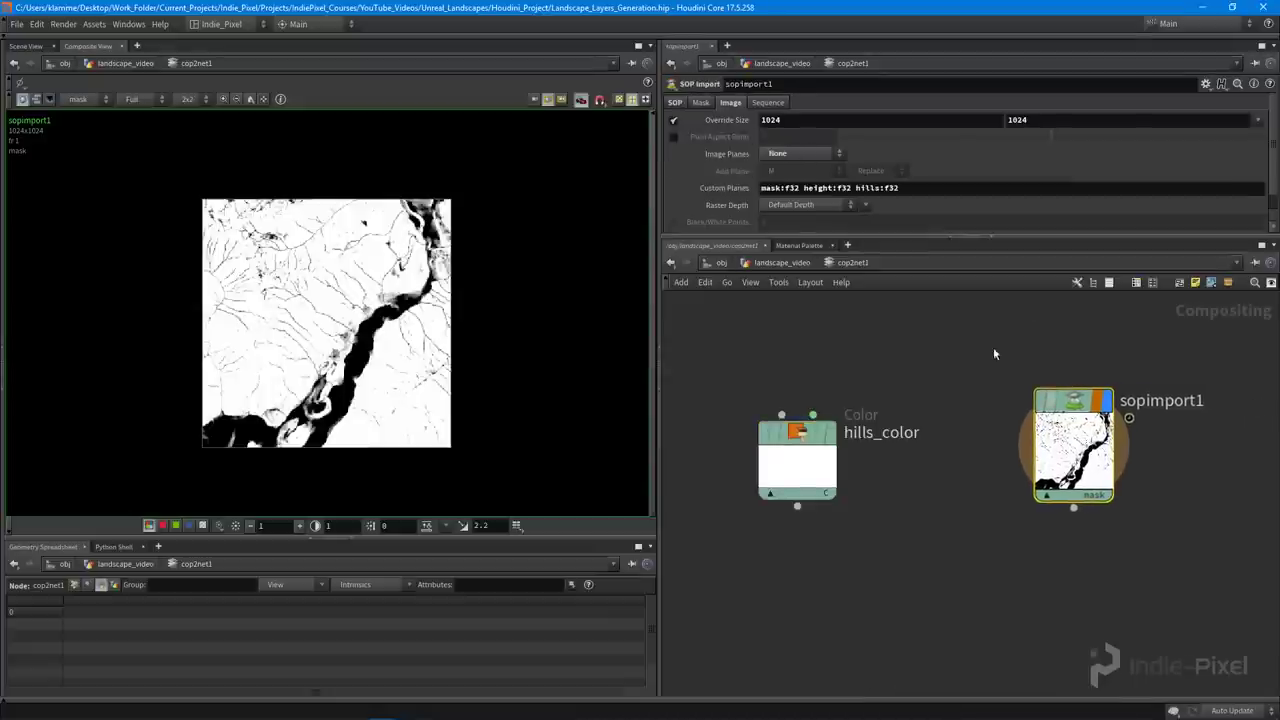
right_click(730, 119)
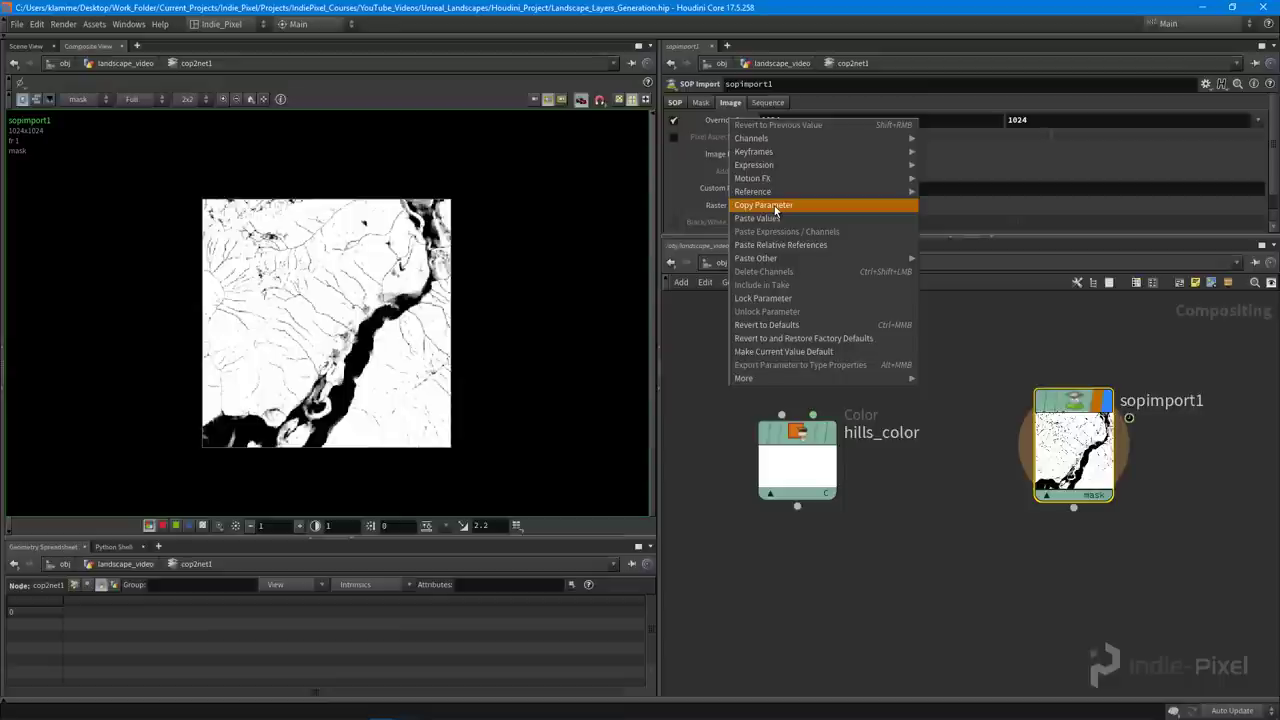
left_click(776, 205)
left_click(790, 460)
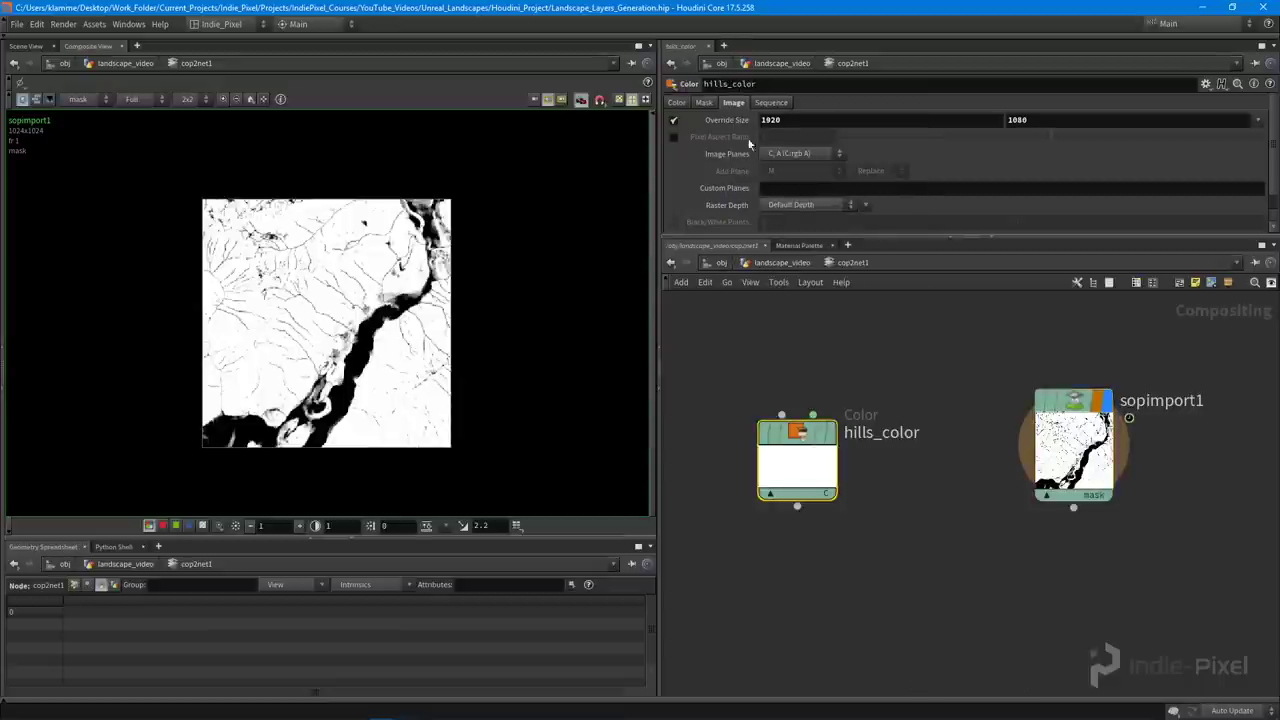
right_click(738, 119)
left_click(811, 249)
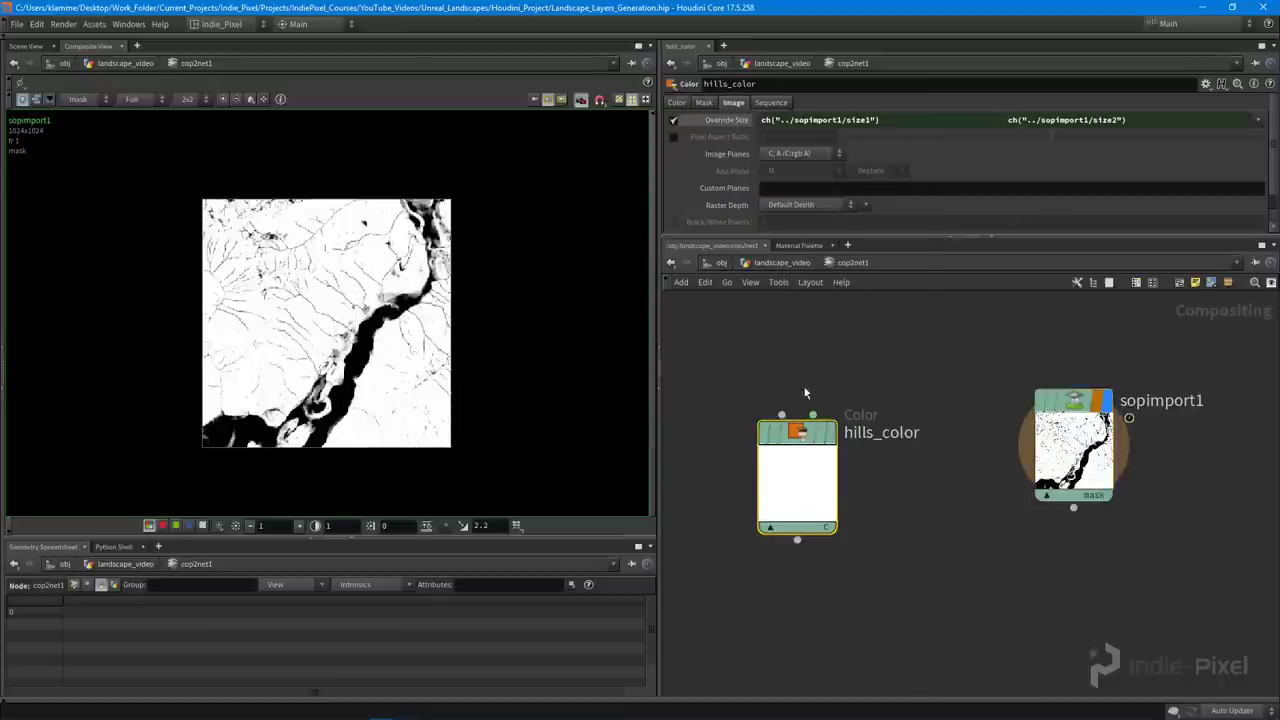
Reposition the hills_color and sopimport1 nodes to leave more space between them
middle_click_drag(943, 525, 973, 515)
left_click_drag(810, 481, 796, 527)
middle_click_drag(980, 535, 978, 475)
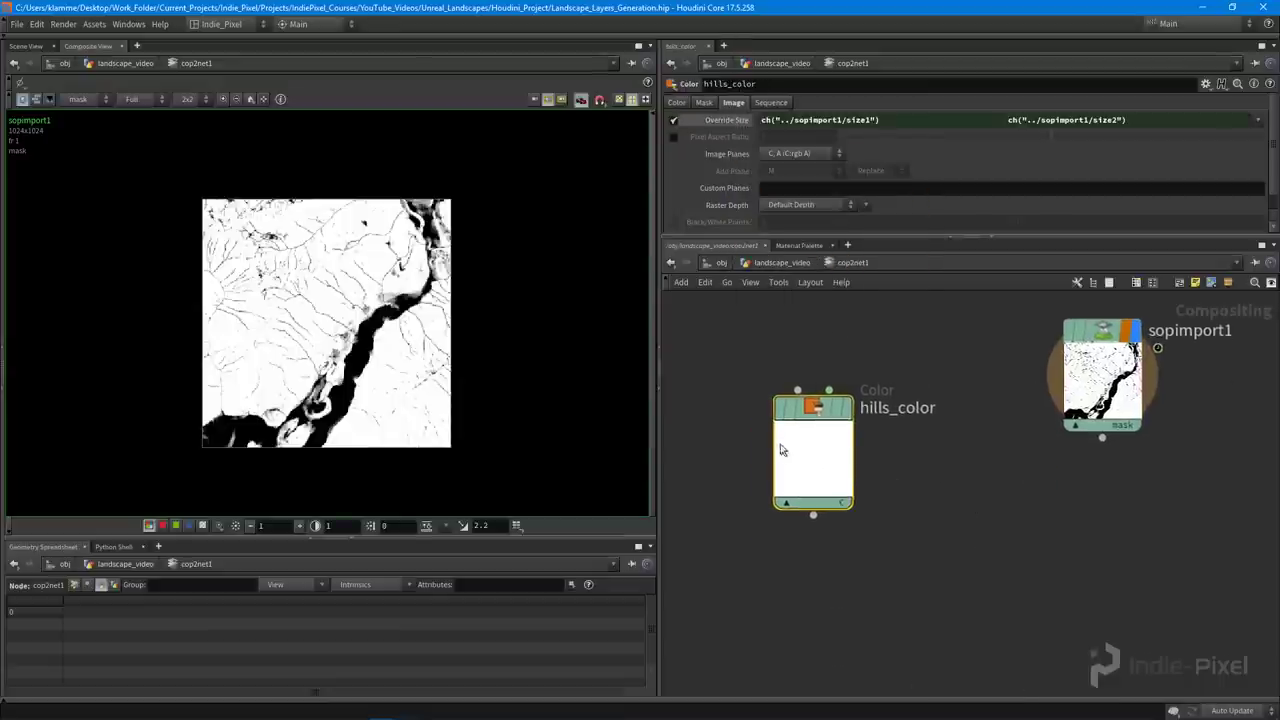
left_click_drag(779, 443, 756, 453)
left_click_drag(1104, 382, 1069, 409)
middle_click_drag(1035, 537, 1026, 546)
left_click_drag(1062, 420, 1074, 414)
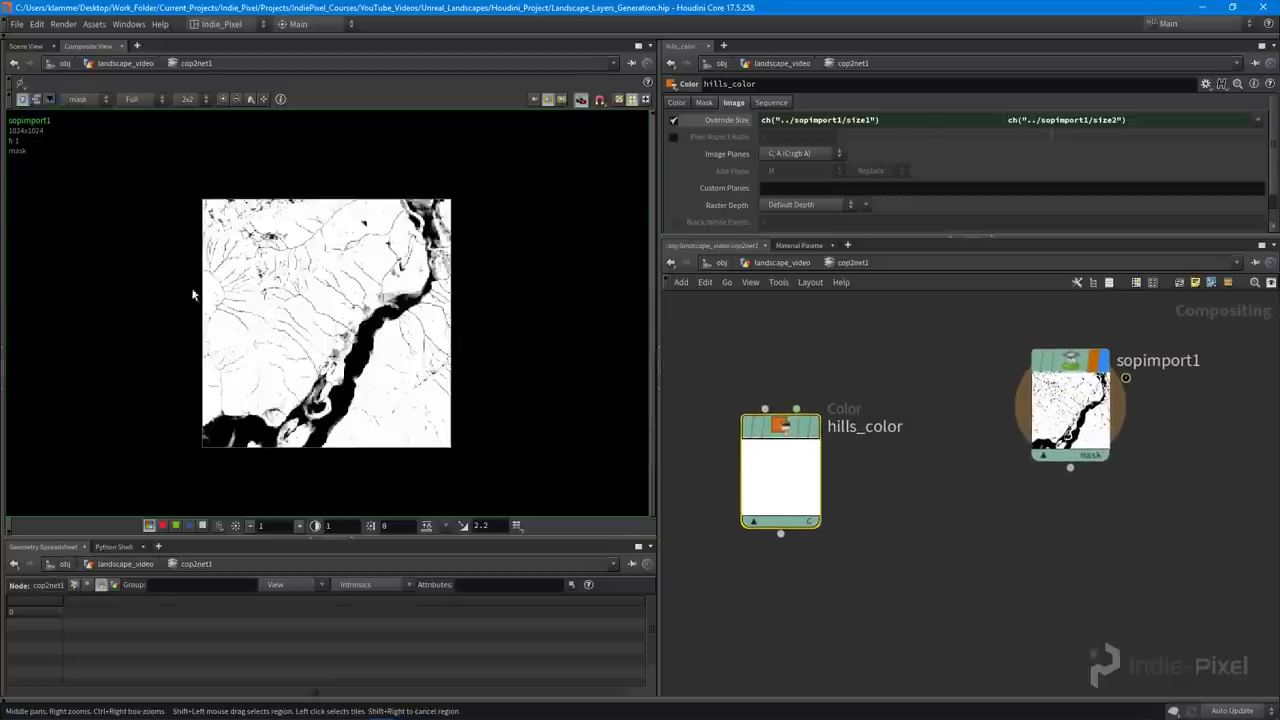
middle_click_drag(831, 552, 897, 537)
scroll(897, 543, "down", 3)
left_click_drag(854, 486, 818, 500)
middle_click_drag(943, 550, 945, 526)
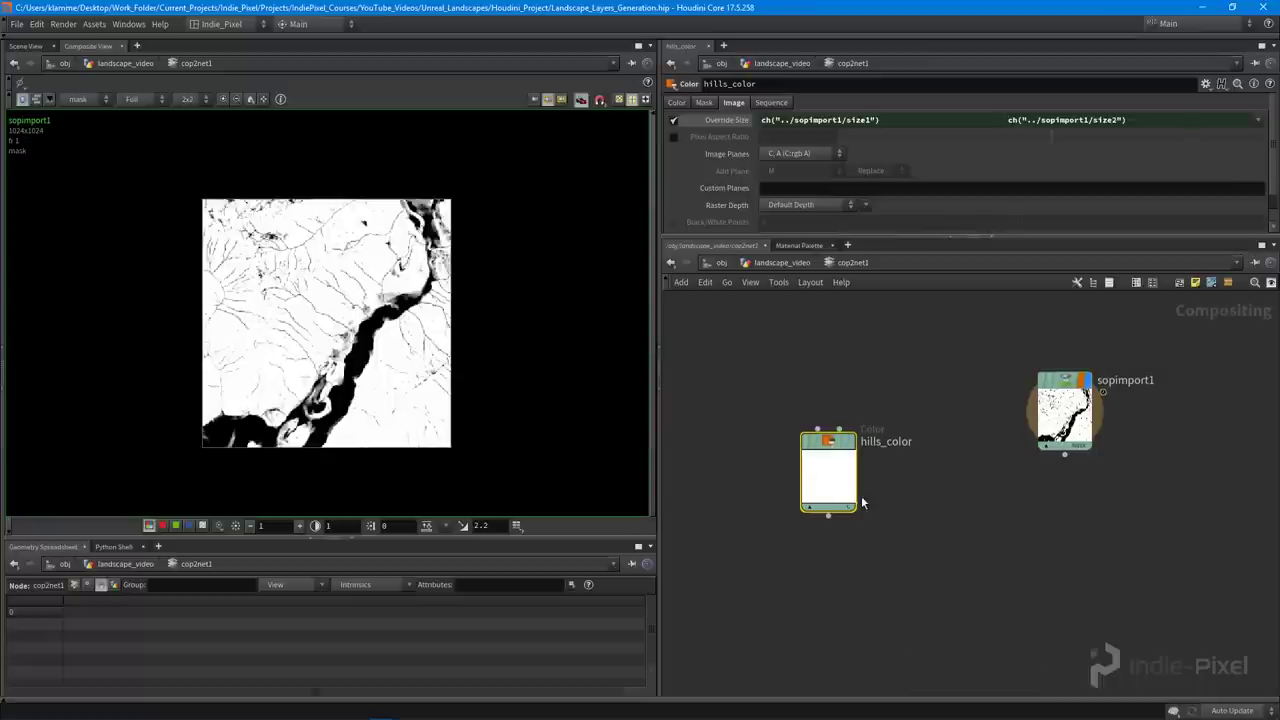
left_click_drag(851, 498, 820, 488)
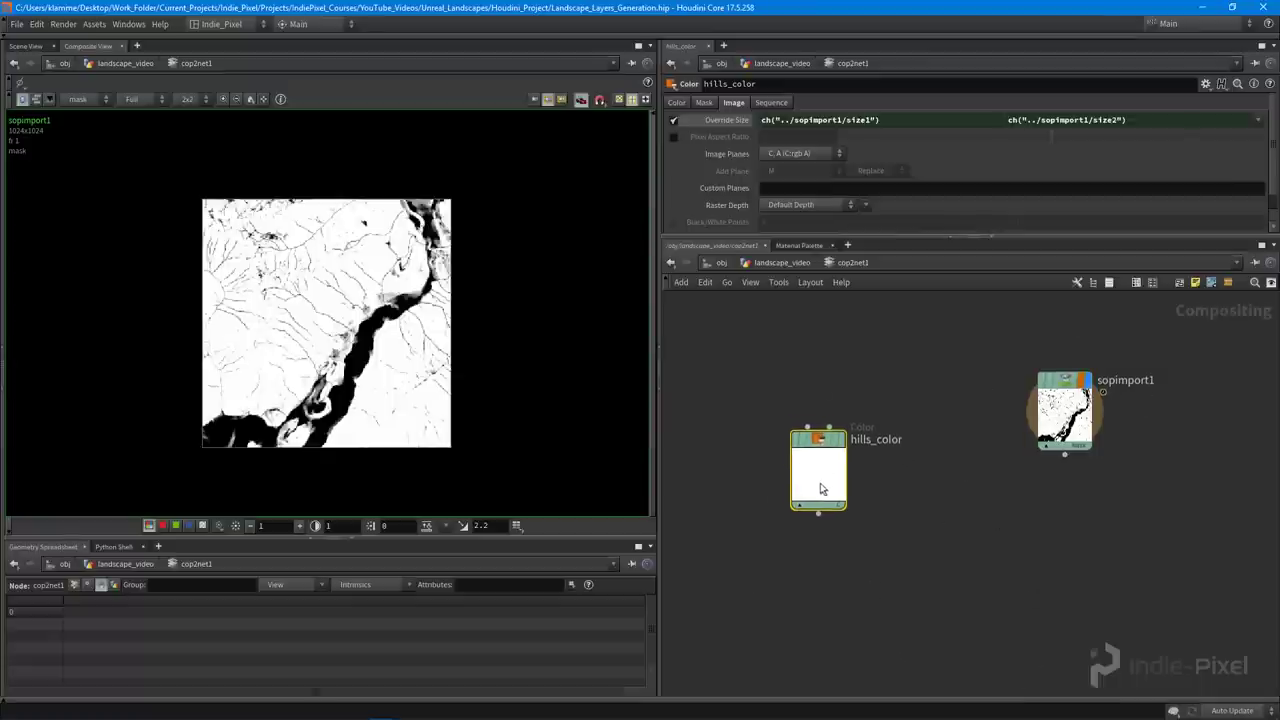
Set the hills_color node's color to a brown of 0.3, 0.1875, 0.075
left_click(674, 102)
left_click(773, 120)
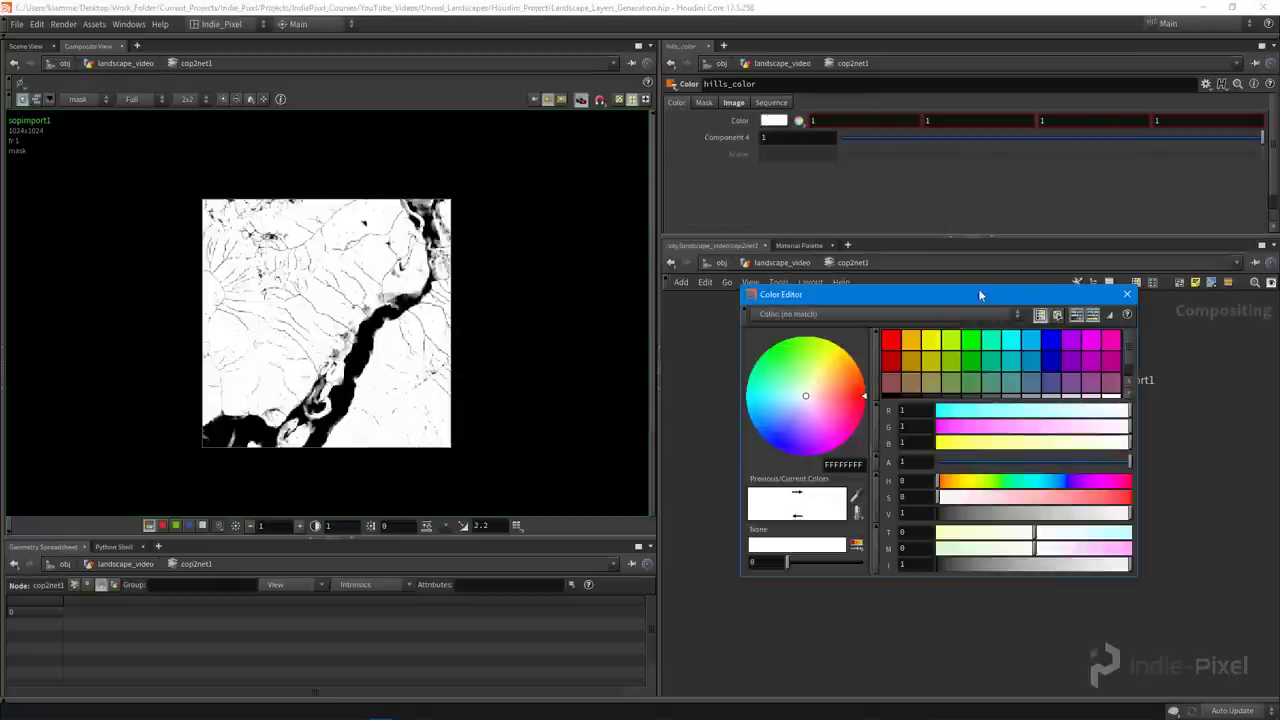
left_click(922, 385)
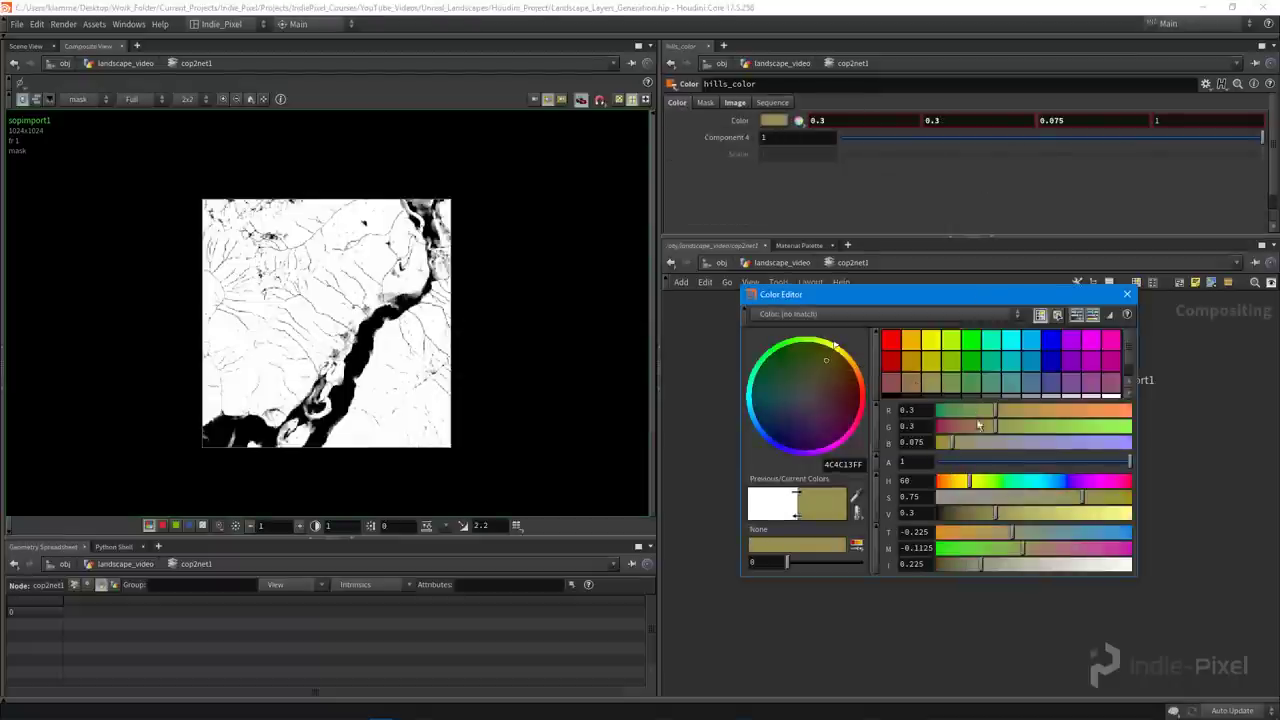
left_click(914, 388)
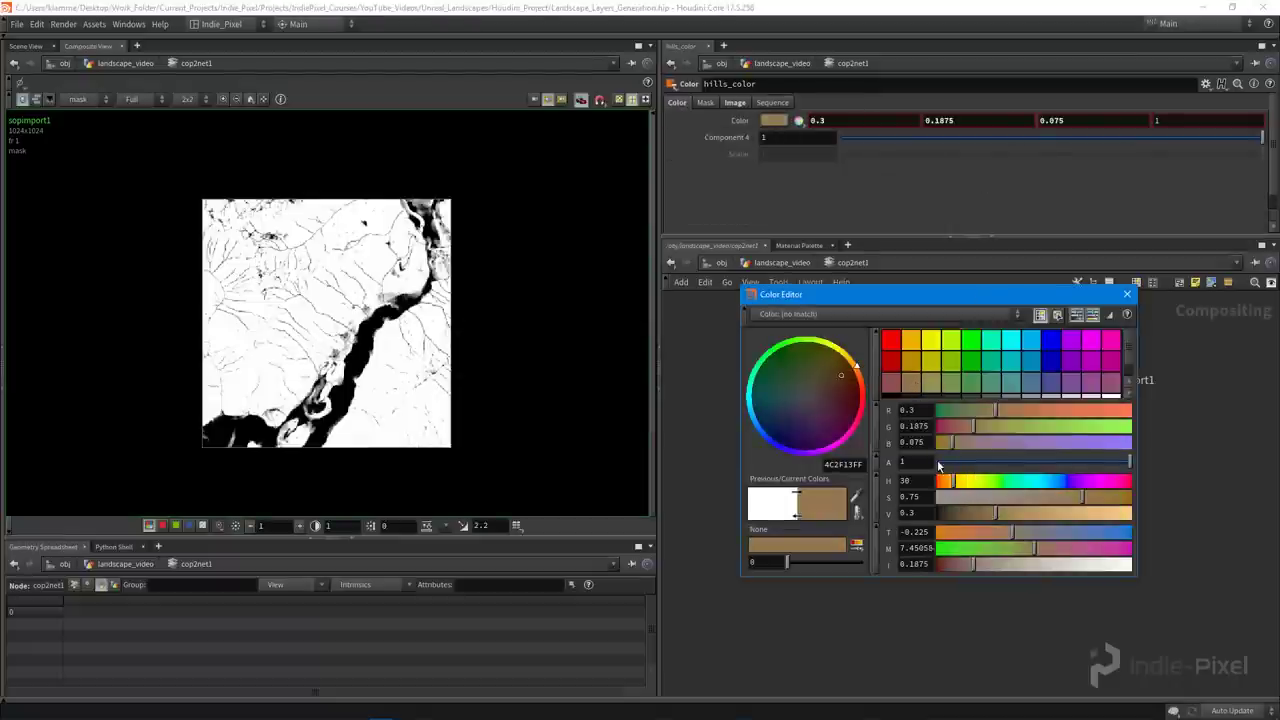
left_click(1127, 294)
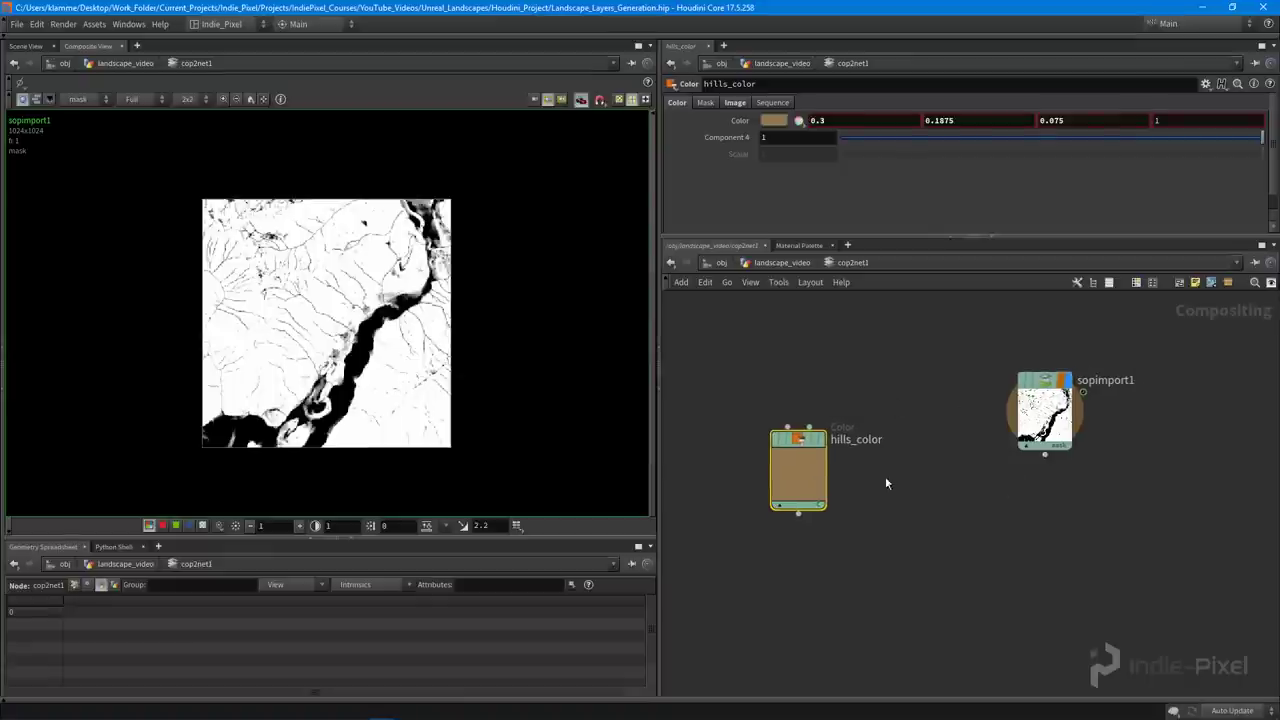
left_click_drag(914, 456, 833, 451)
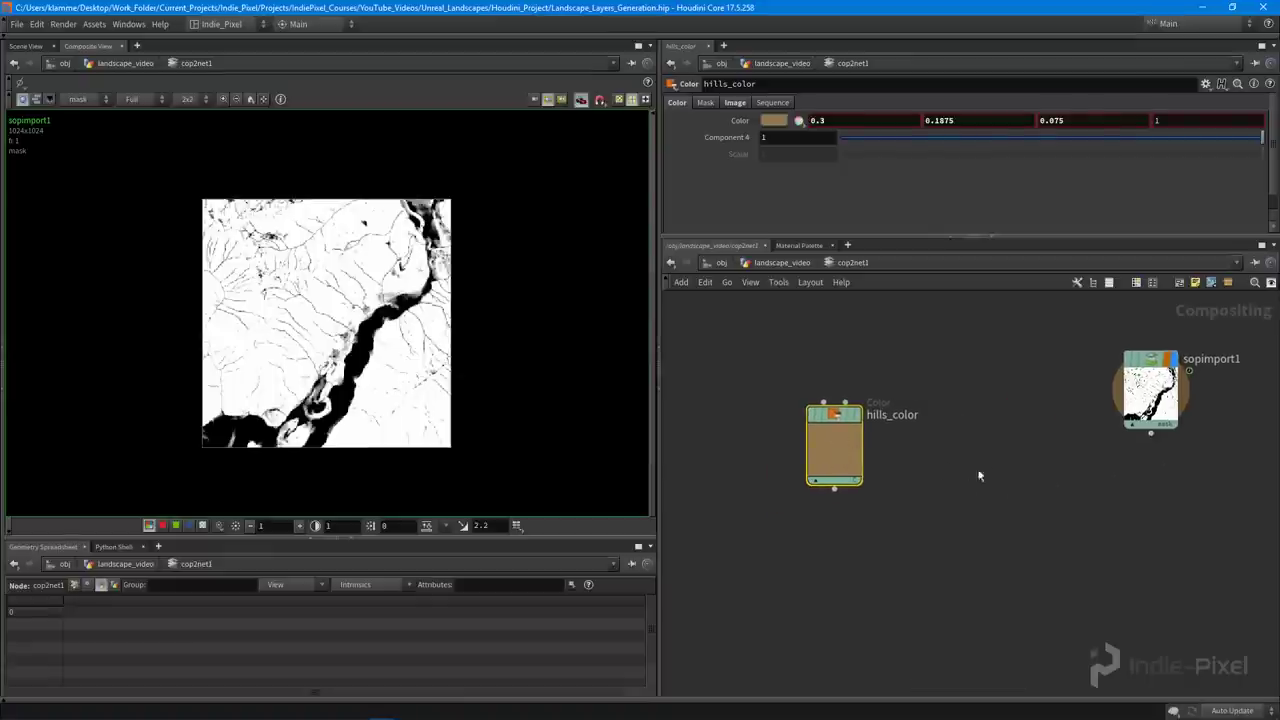
middle_click_drag(923, 461, 886, 457)
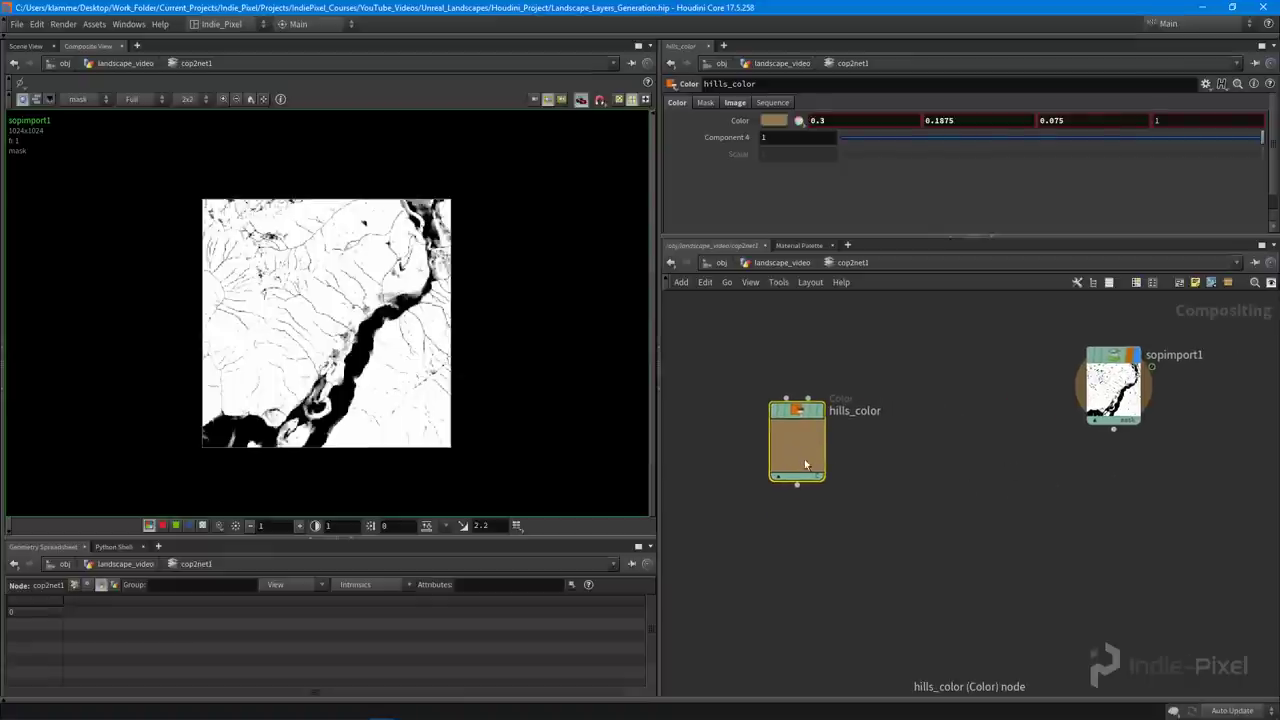
Duplicate the hills_color node, name the copy base_color and place it beside the original
left_click_drag(798, 451, 952, 447, "alt")
middle_click_drag(1013, 508, 991, 506)
double_click(1006, 416)
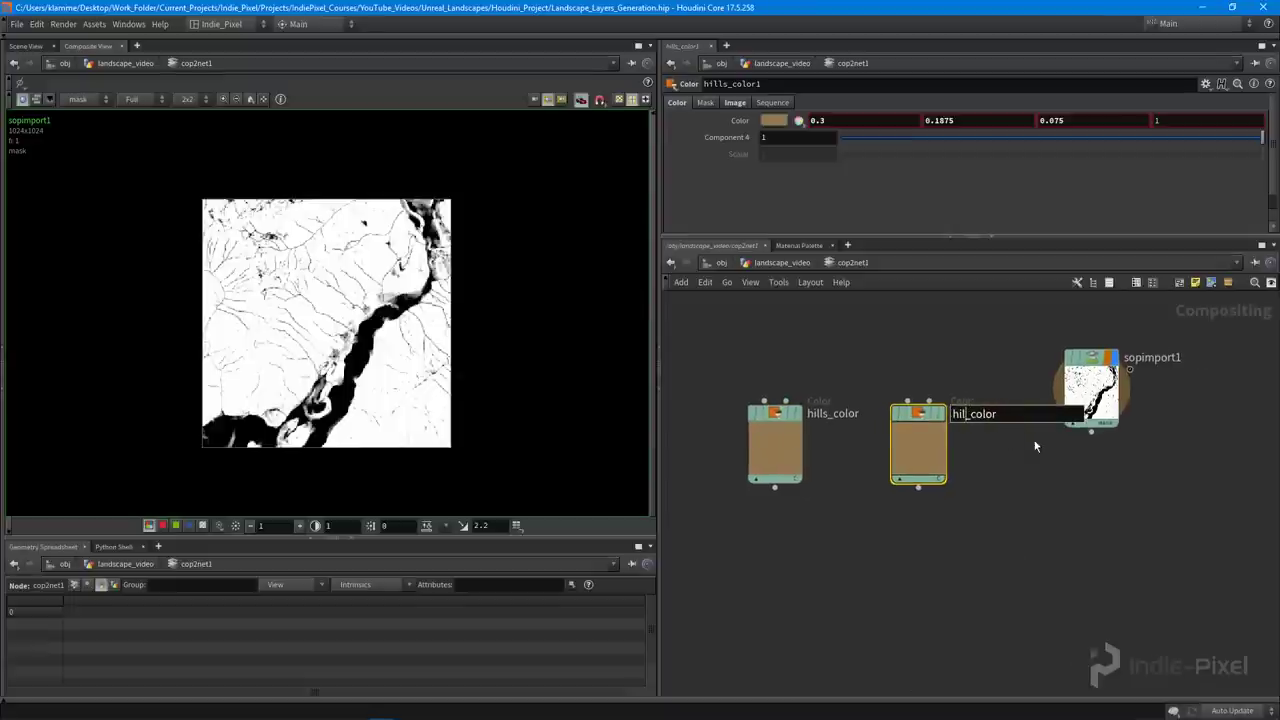
type("base")
key("Return")
middle_click_drag(1119, 520, 1173, 523)
left_click_drag(782, 358, 1010, 474)
left_click_drag(962, 460, 906, 460)
middle_click_drag(989, 486, 1049, 490)
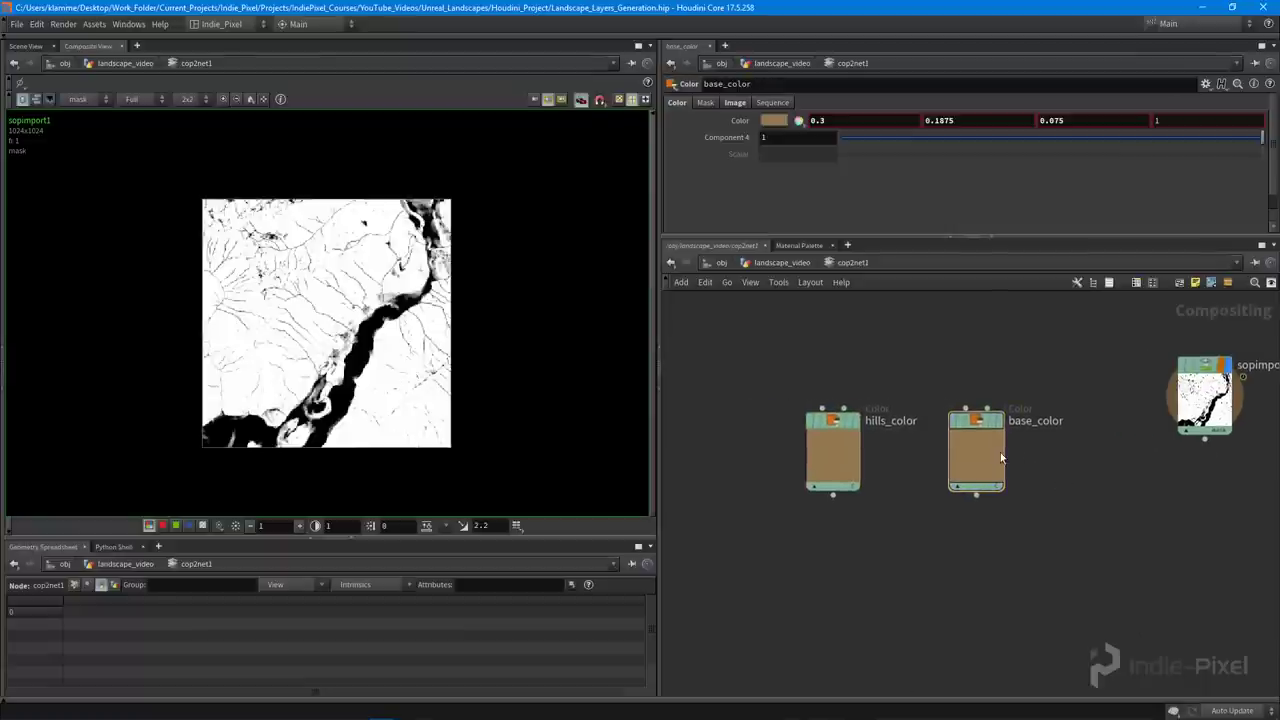
Set the base_color node's color to a light tan of 0.73, 0.5329, 0.3358
left_click(737, 104)
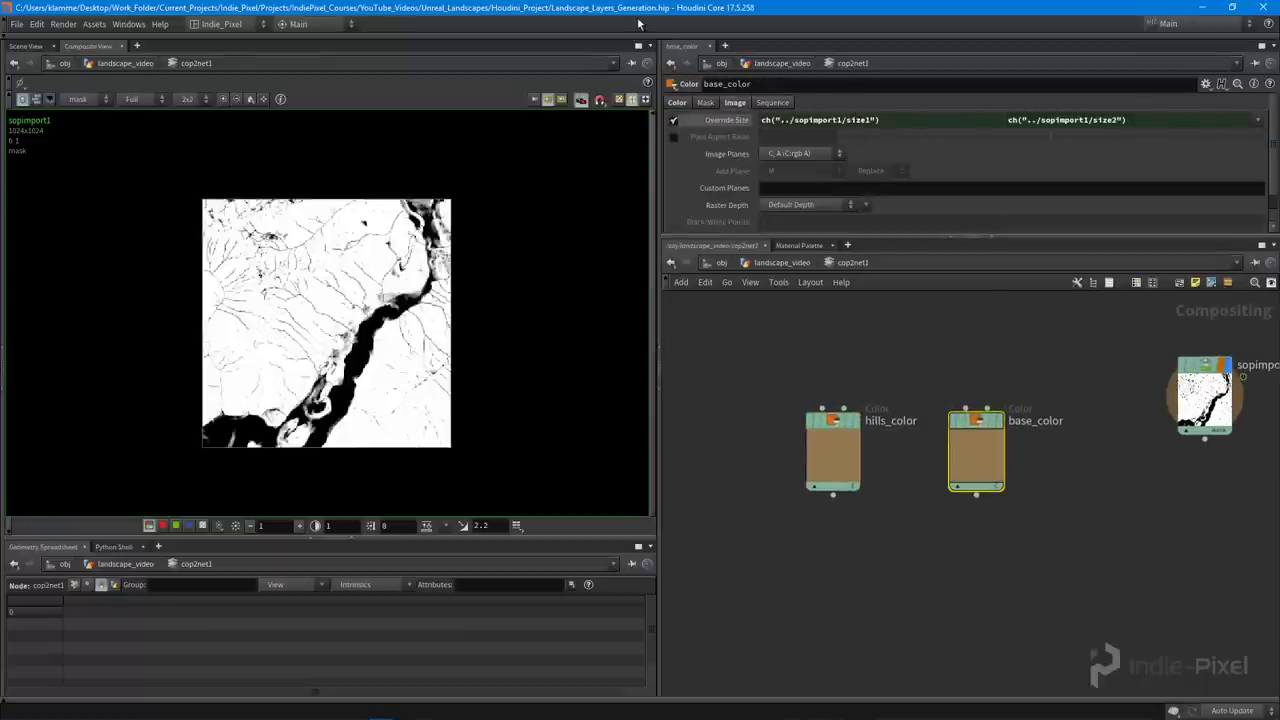
left_click(677, 102)
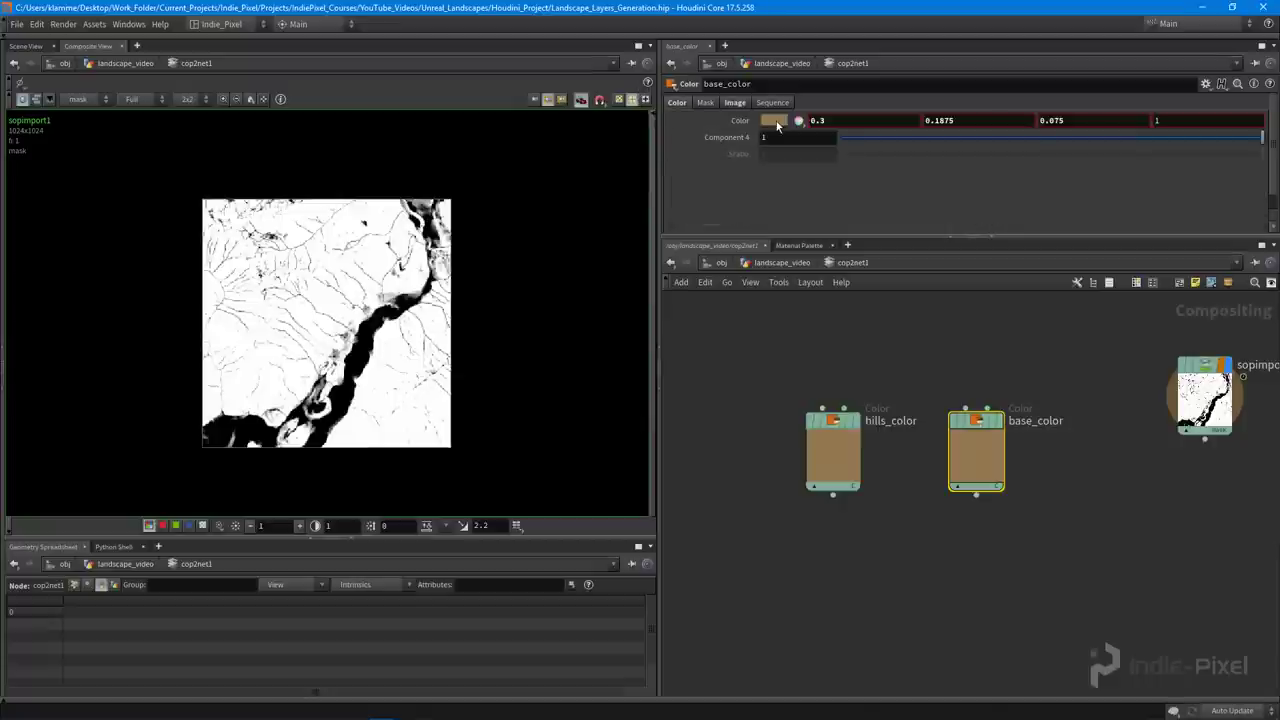
left_click(775, 121)
left_click_drag(950, 298, 651, 236)
left_click_drag(745, 458, 782, 460)
left_click(746, 437)
left_click(830, 234)
left_click_drag(1037, 241, 1030, 206)
Add a Composite node below the two color nodes
left_click_drag(702, 334, 932, 478)
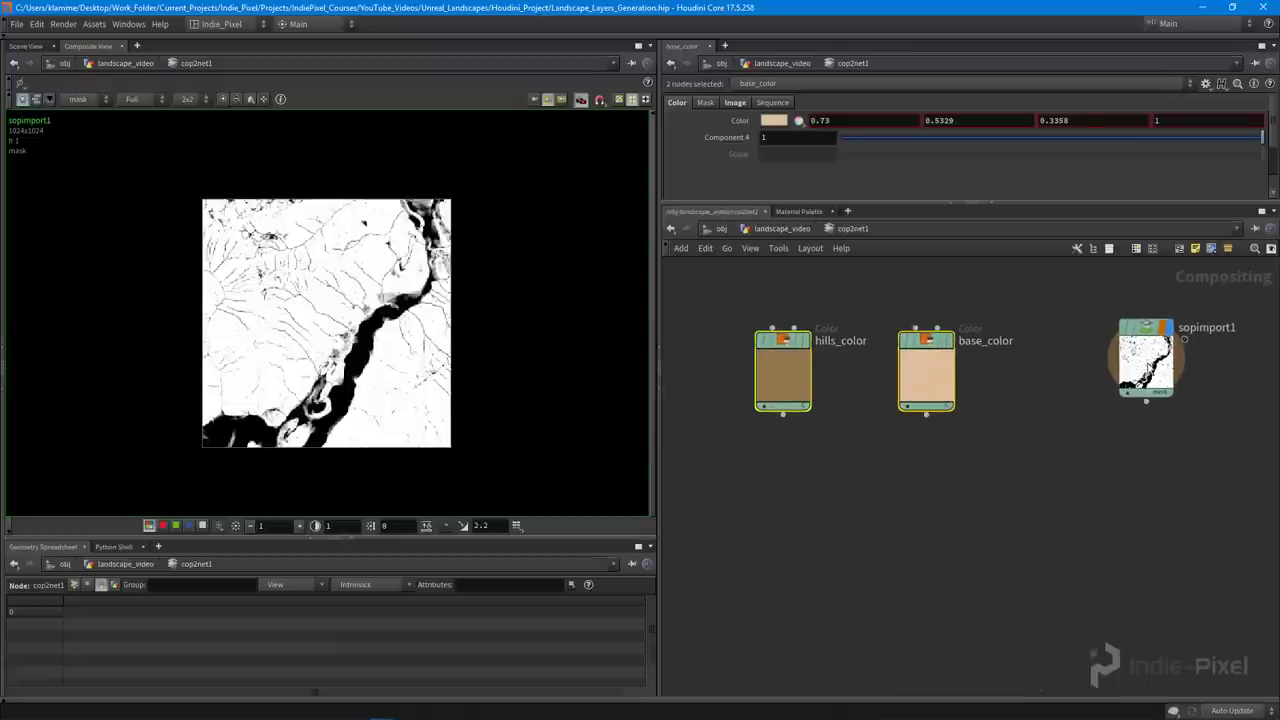
left_click(971, 488)
key("Tab")
type("comp")
key("Return")
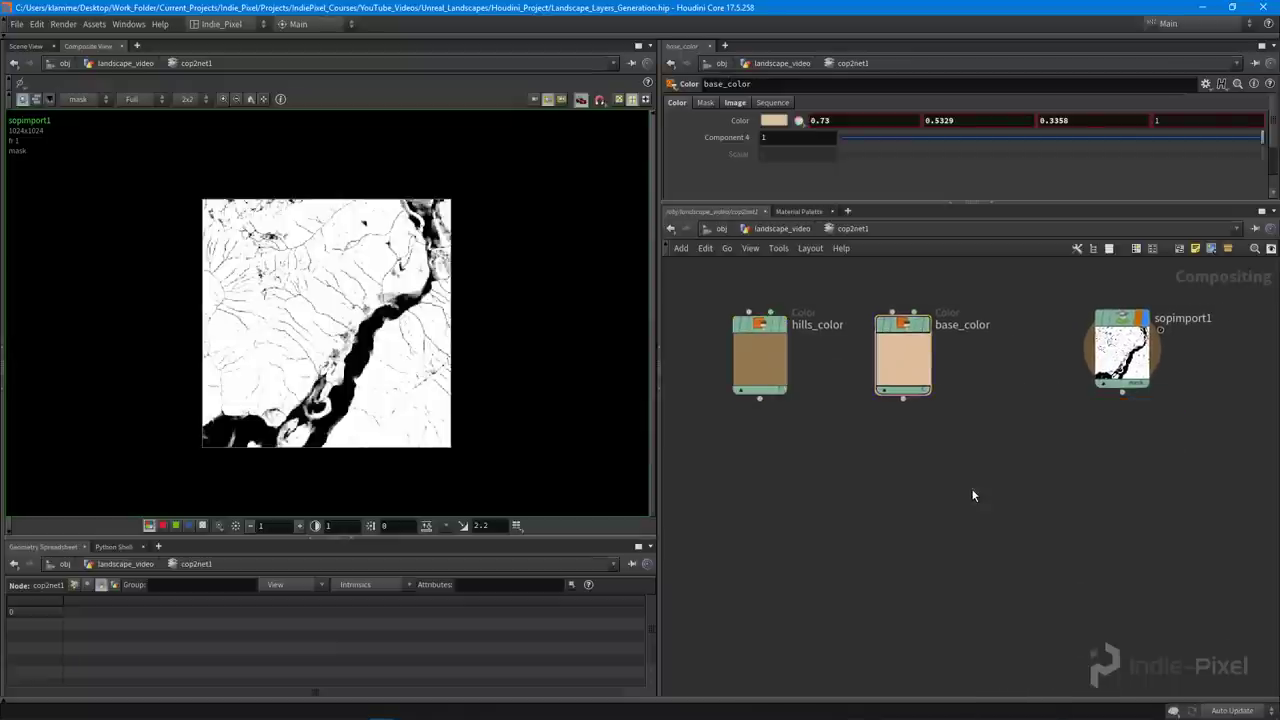
left_click(972, 492)
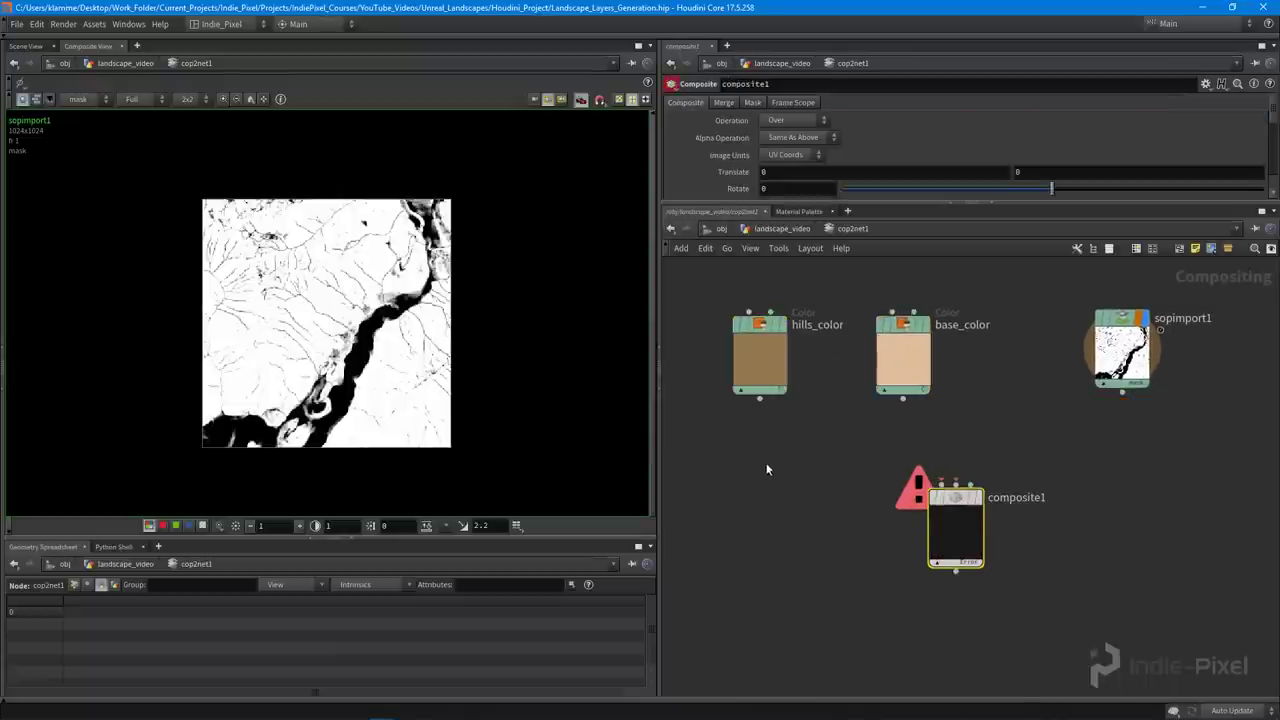
Wire hills_color as foreground and base_color as background of composite1, and align composite1 beneath base_color
scroll(780, 455, "up", 3)
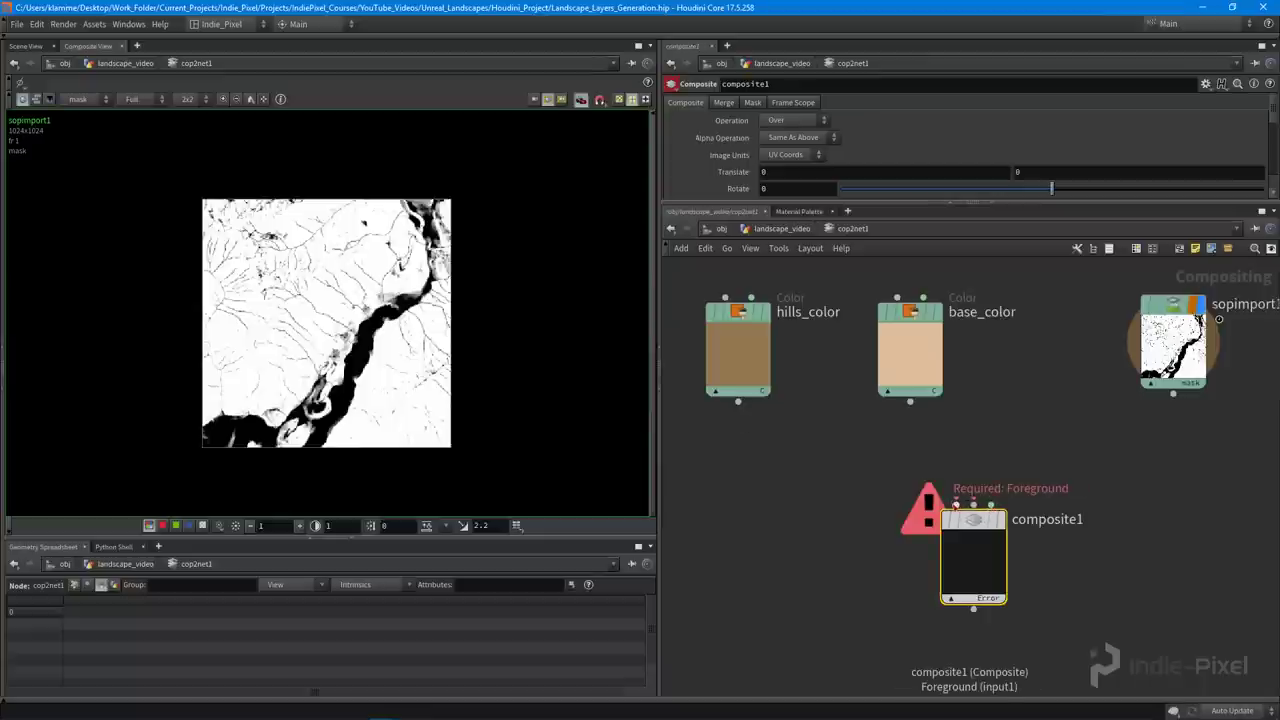
left_click(910, 402)
left_click(956, 504)
left_click(738, 402)
left_click(956, 504)
left_click_drag(961, 526, 898, 533)
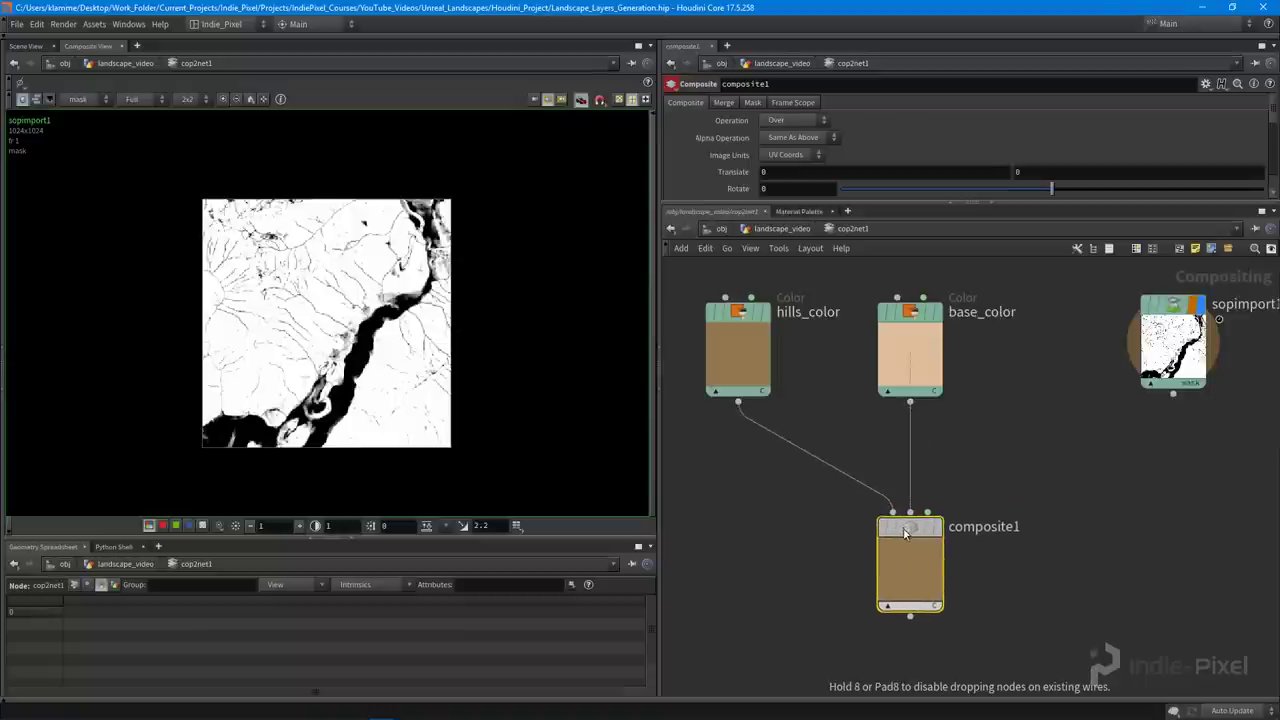
Connect sopimport1 to the mask input of composite1 and display the composite result
left_click(1172, 404)
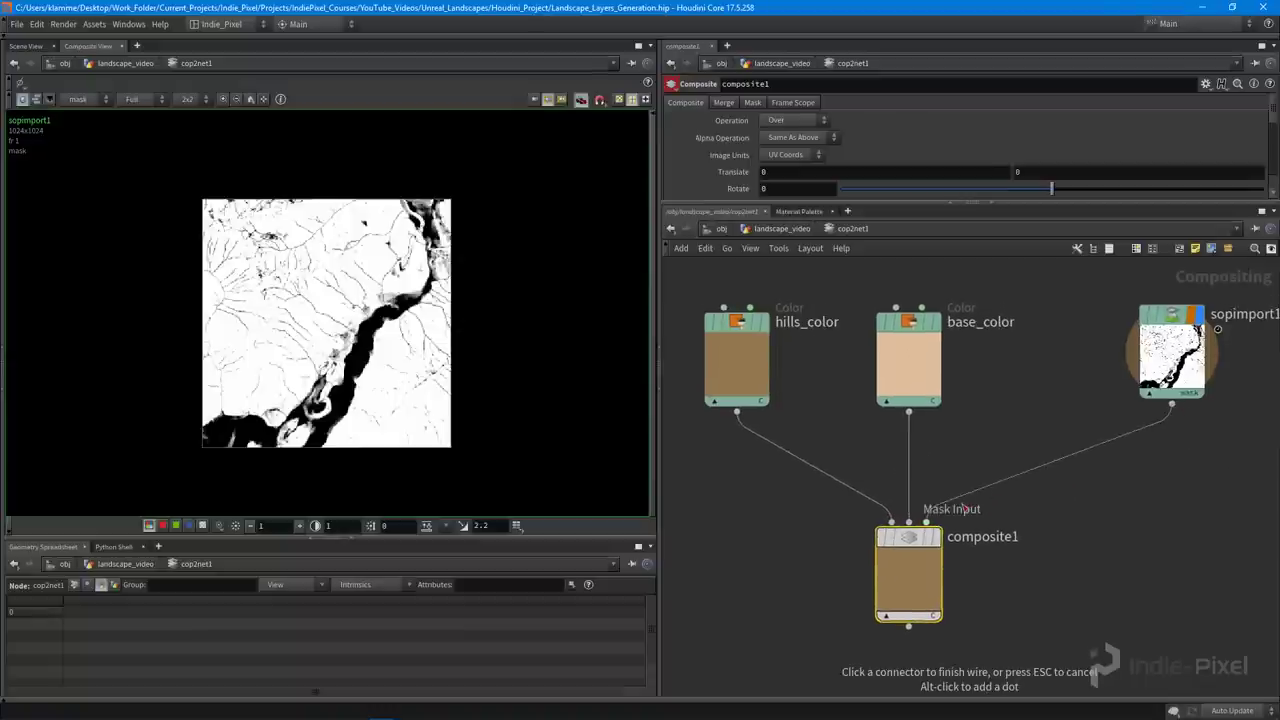
left_click(927, 521)
left_click_drag(910, 564, 910, 513)
left_click(937, 488)
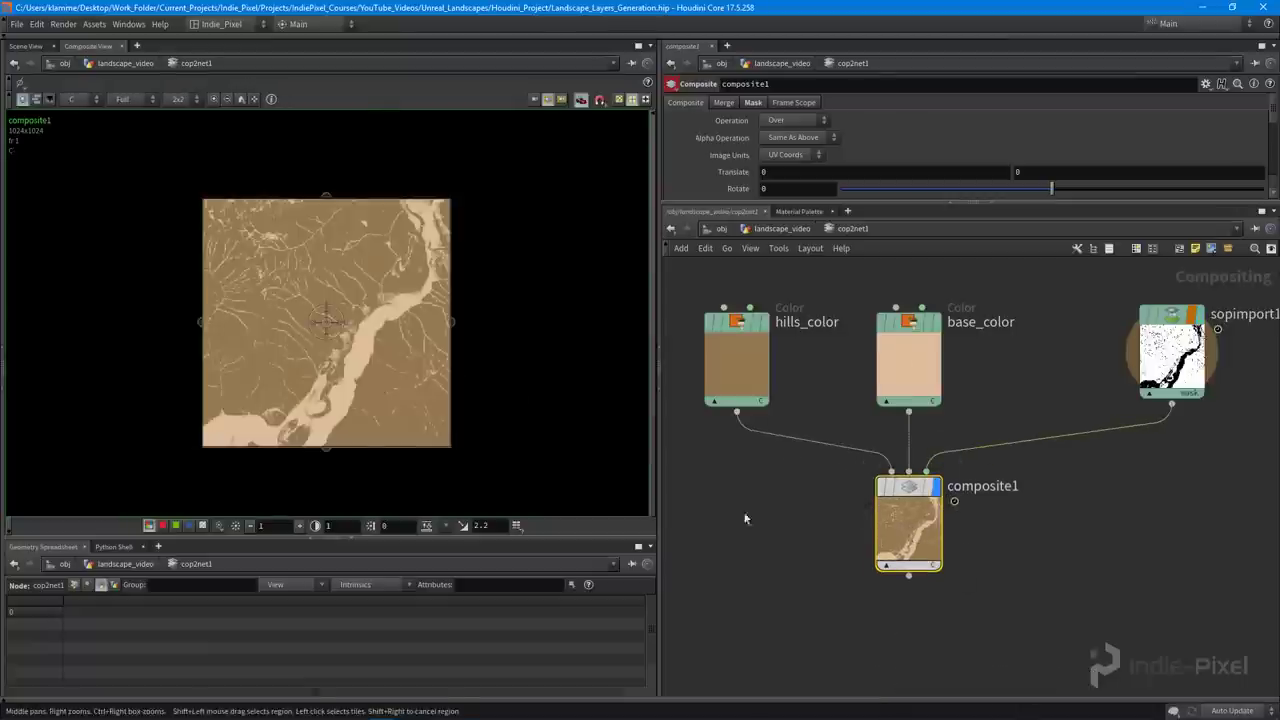
left_click_drag(910, 530, 910, 516)
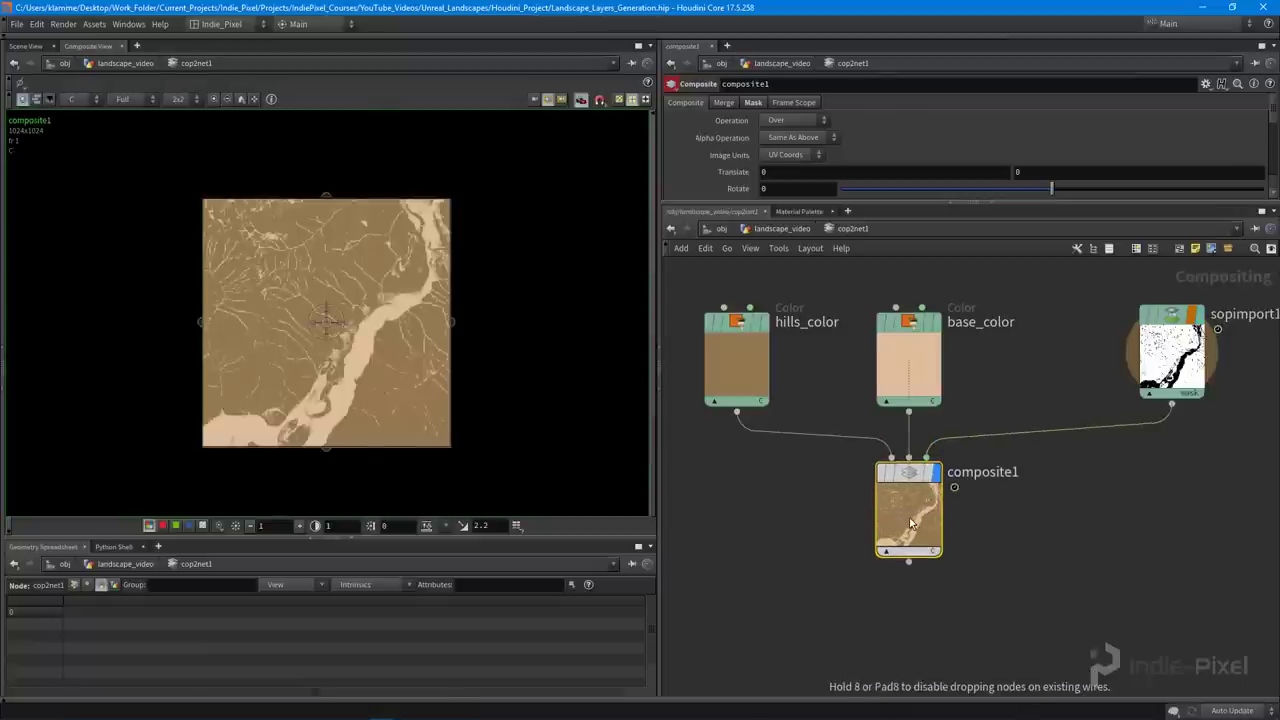
Examine the blended hills and base colors up close in the composite image and review the nodes feeding composite1
right_click_drag(370, 356, 410, 280)
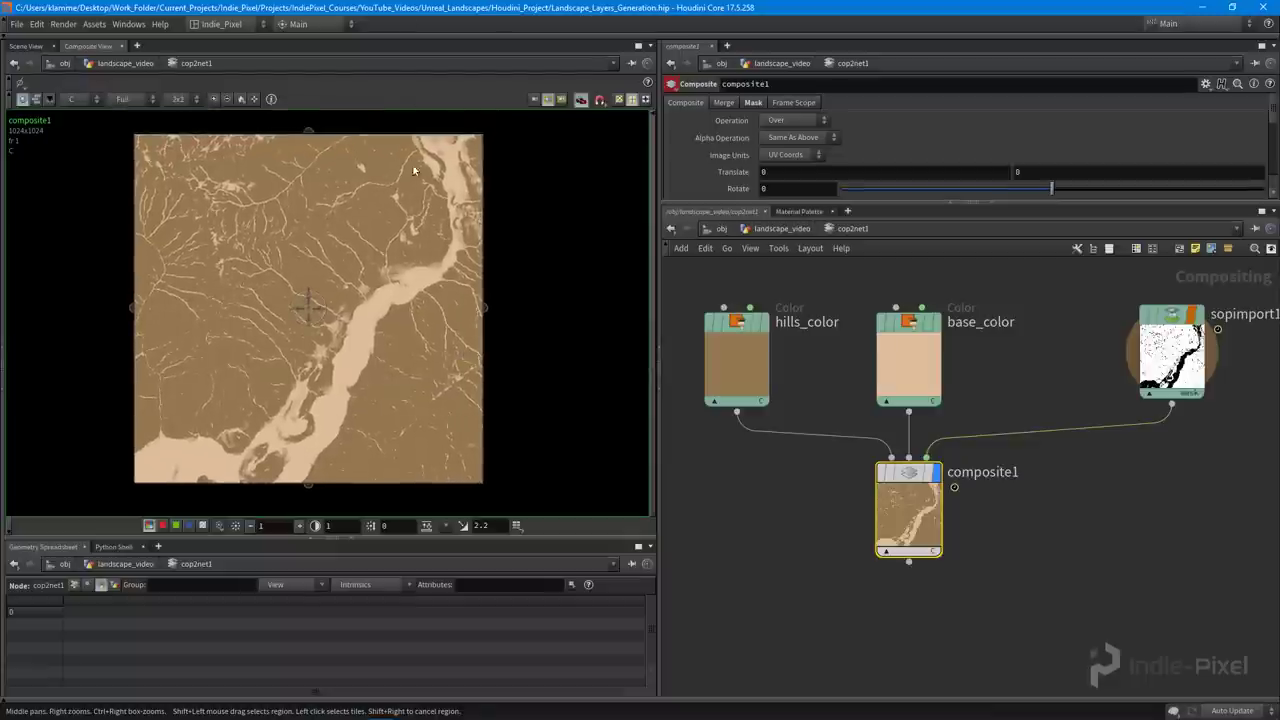
right_click_drag(364, 378, 640, 340)
mouse_move(383, 309)
right_mouse_down()
mouse_move(409, 309)
mouse_move(321, 301)
mouse_move(438, 289)
mouse_move(340, 360)
mouse_move(410, 355)
mouse_move(431, 363)
mouse_move(423, 371)
mouse_move(261, 389)
mouse_move(337, 294)
mouse_move(380, 290)
right_mouse_up()
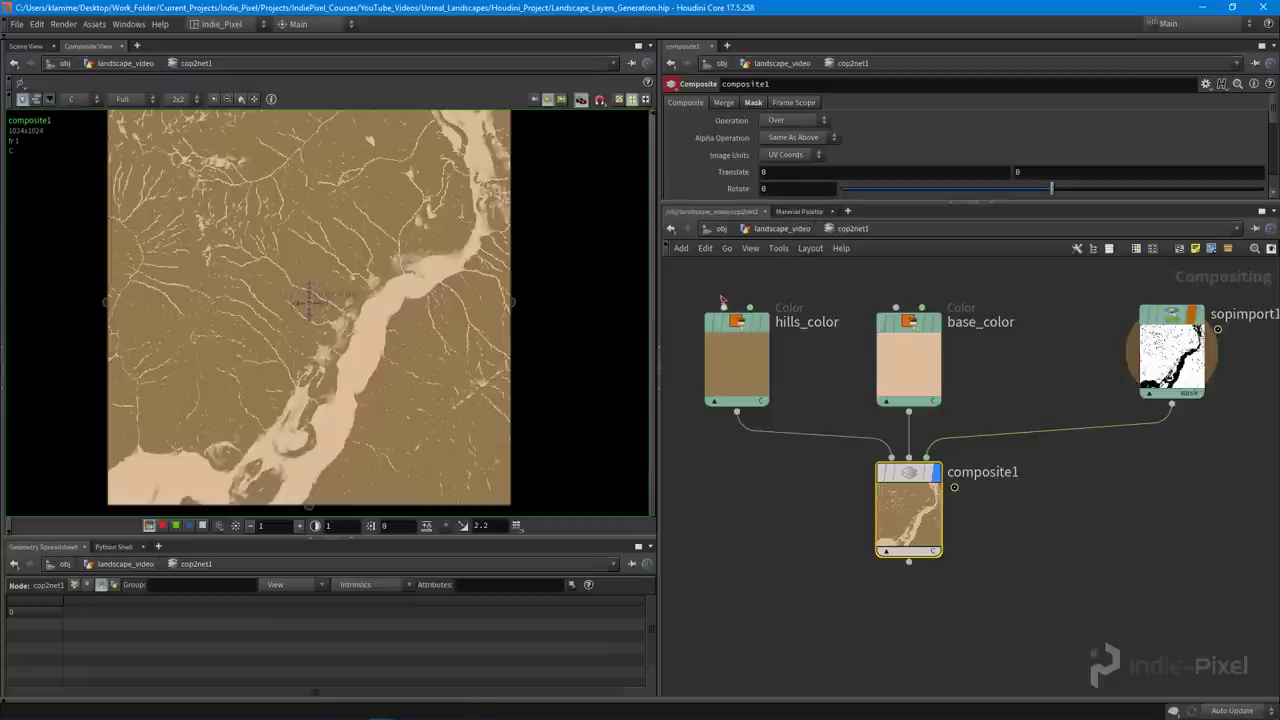
scroll(789, 302, "down", 3)
left_click_drag(680, 312, 1149, 589)
left_click_drag(1034, 372, 1037, 378)
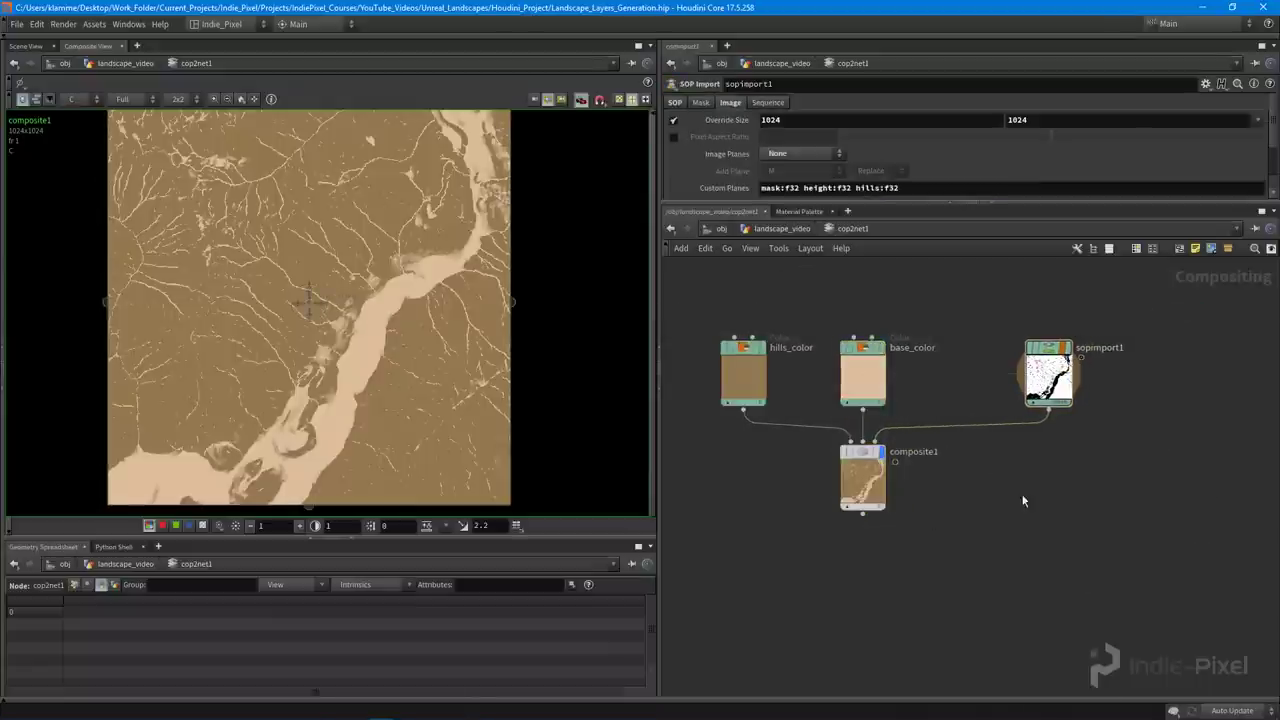
left_click_drag(706, 296, 1172, 554)
left_click(1047, 523)
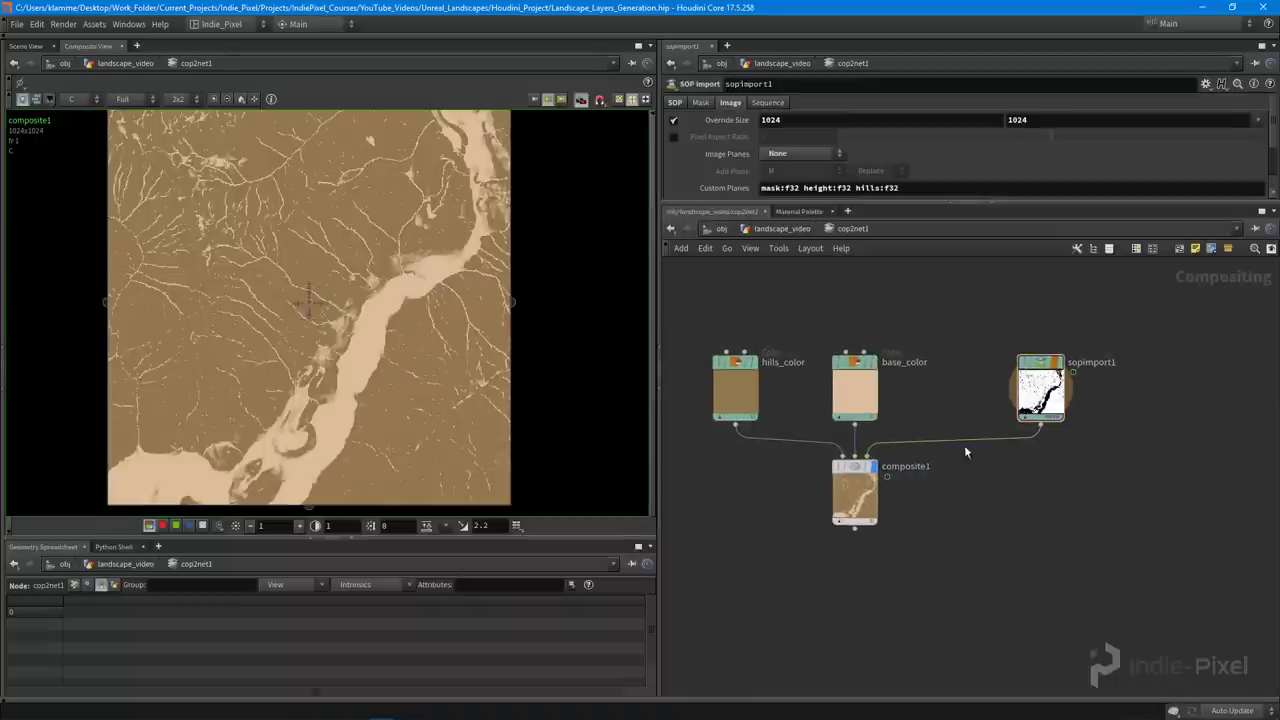
Collapse the thumbnail previews of the base_color and hills_color nodes
scroll(914, 363, "up", 3)
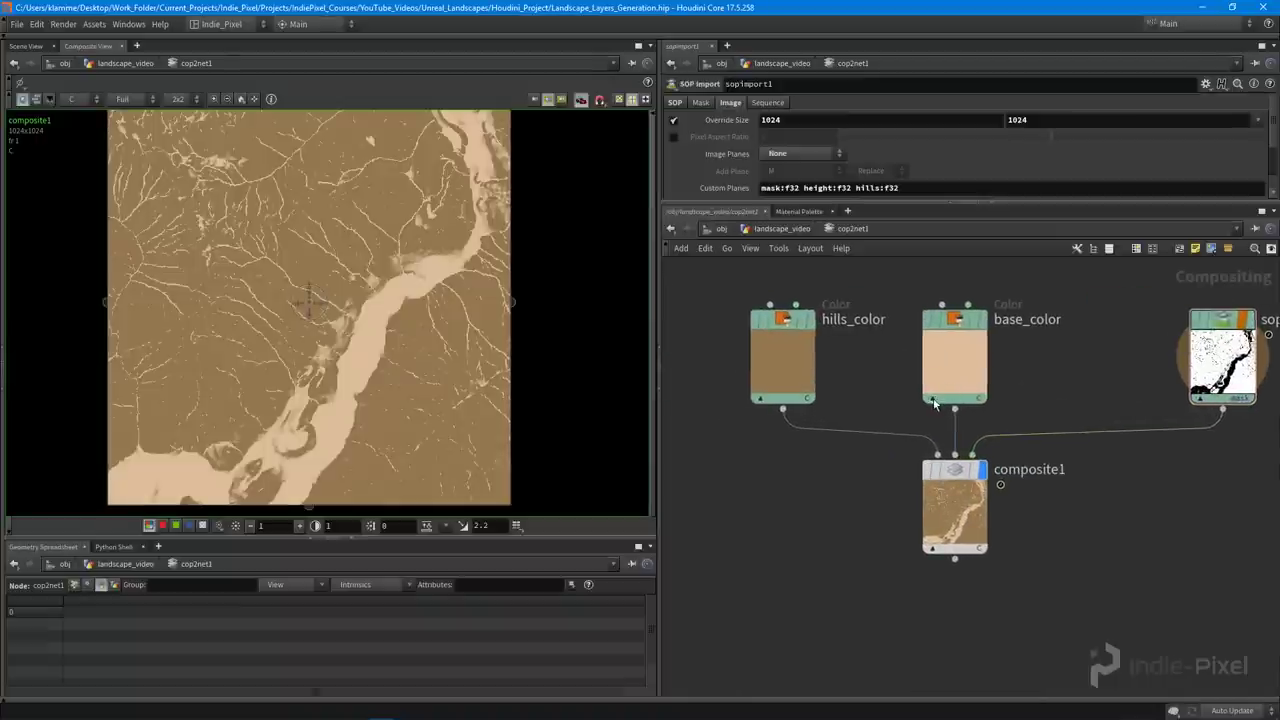
left_click(932, 398)
left_click(760, 401)
key("Escape")
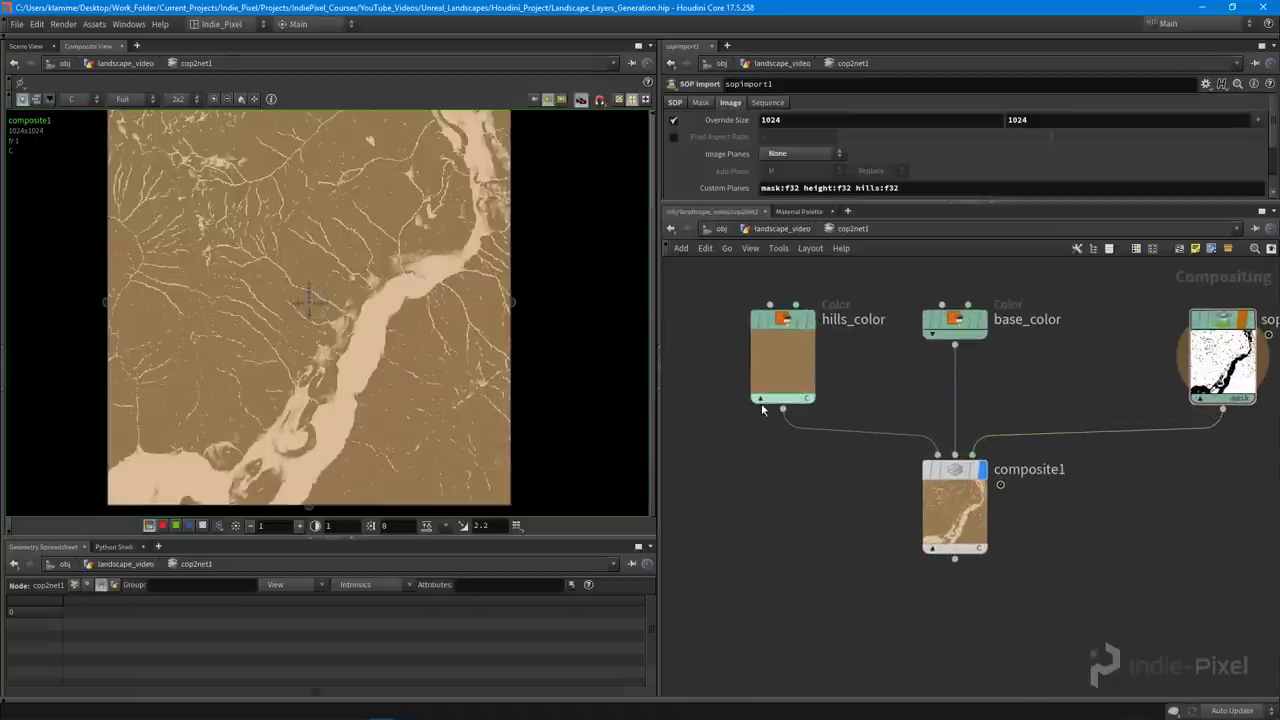
left_click(762, 402)
left_click(761, 399)
Move hills_color and base_color together closer to composite1, and collapse composite1's thumbnail preview
left_click_drag(686, 276, 1170, 356)
left_click_drag(956, 330, 956, 383)
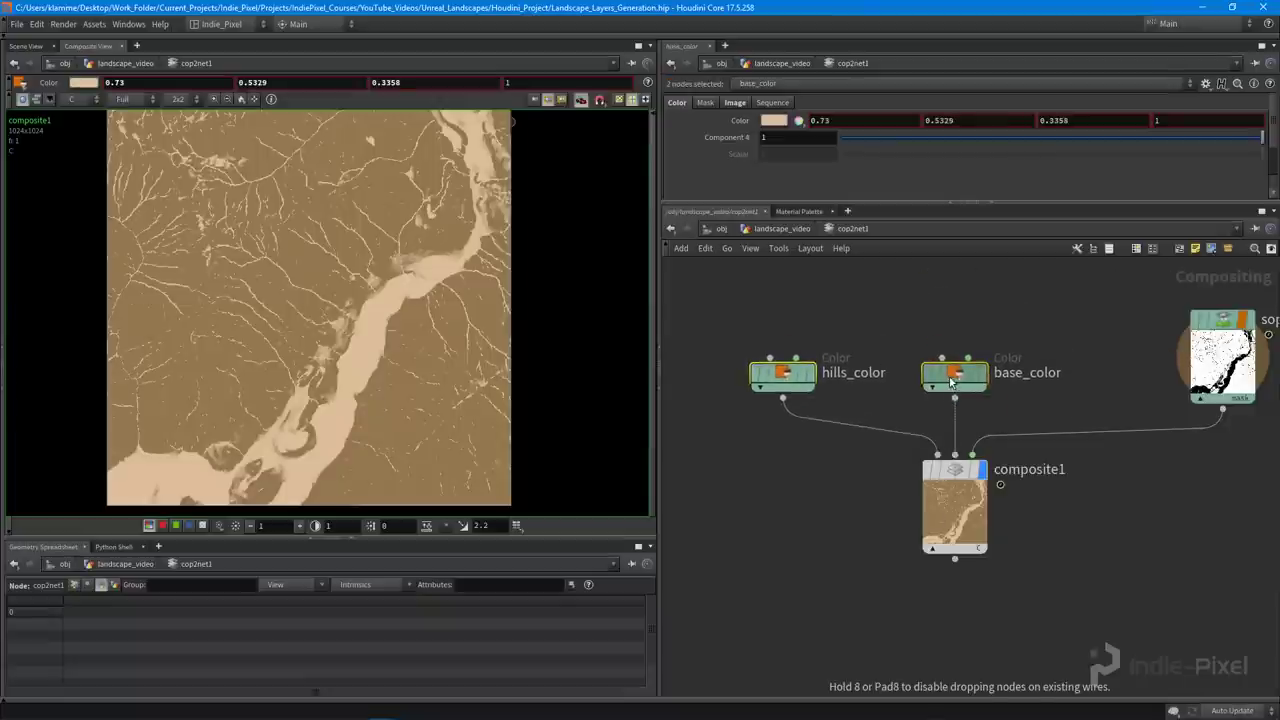
left_click(932, 551)
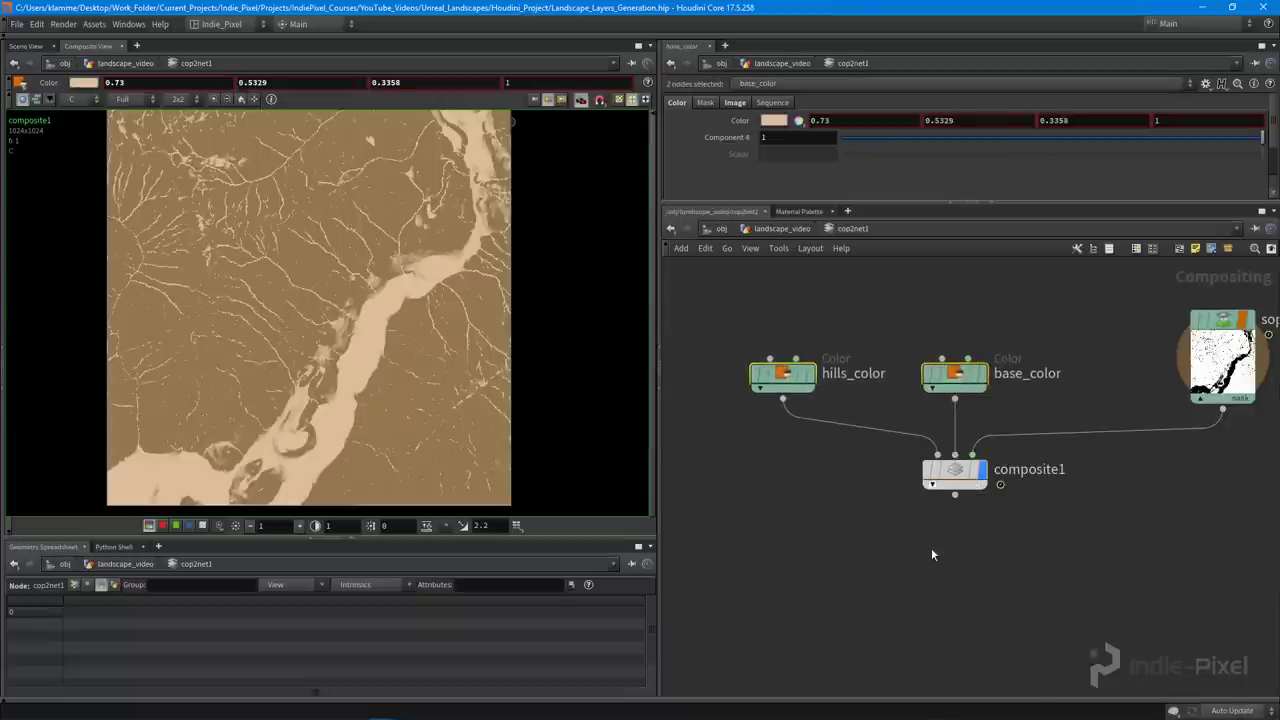
Rename the composite1 node as base_layer
key("h")
double_click(979, 467)
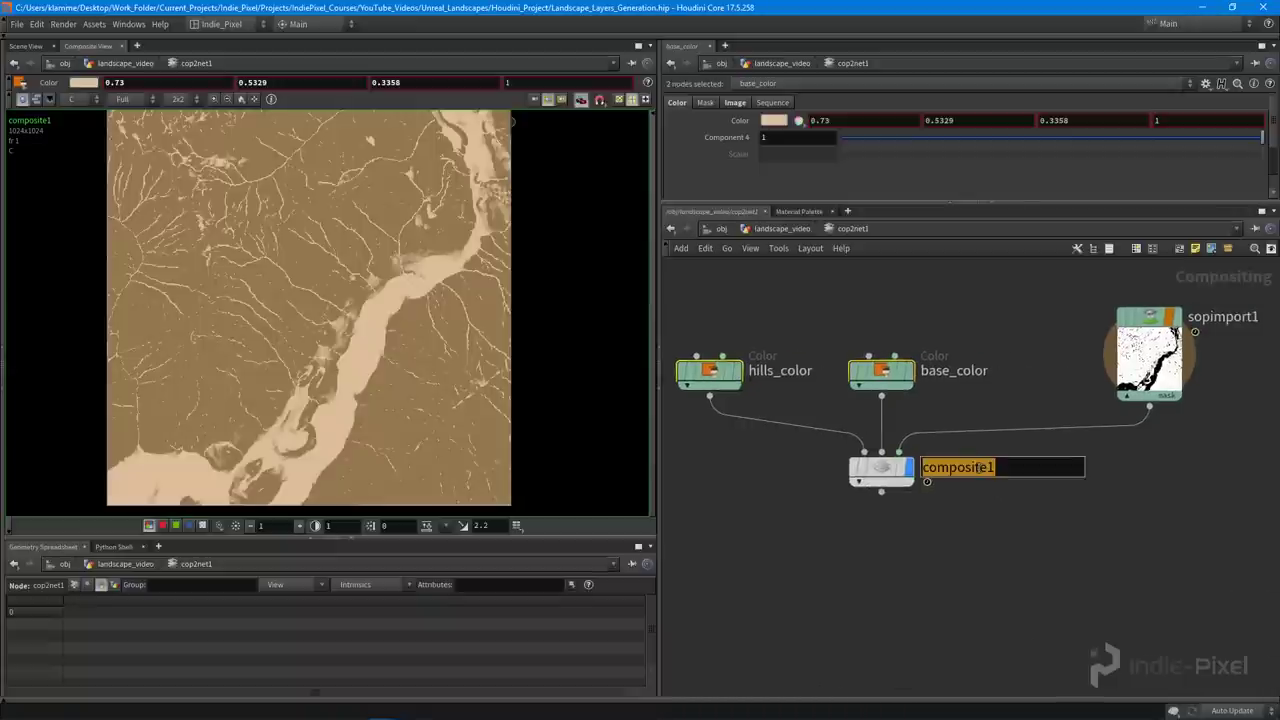
type("base_la")
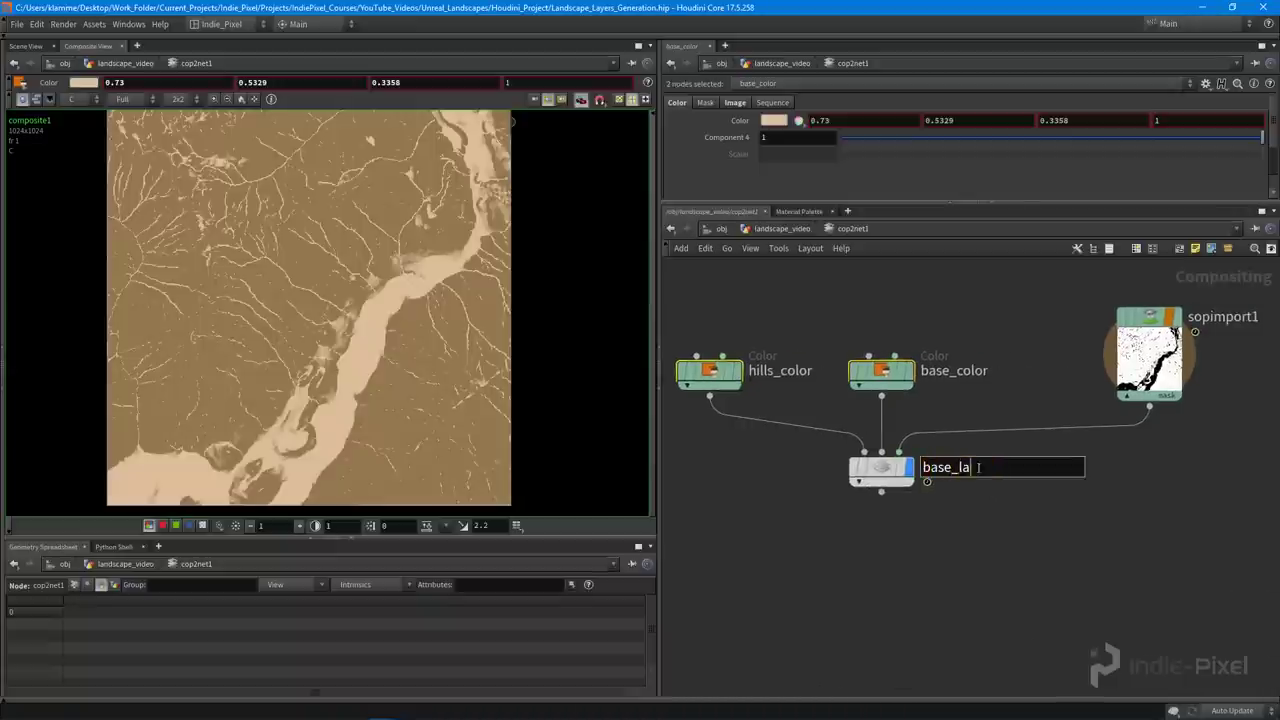
type("yer")
key("Return")
key("h")
Add a Null node below base_layer and wire base_layer's output into it
right_click_drag(474, 358, 546, 446)
middle_click_drag(939, 604, 918, 575)
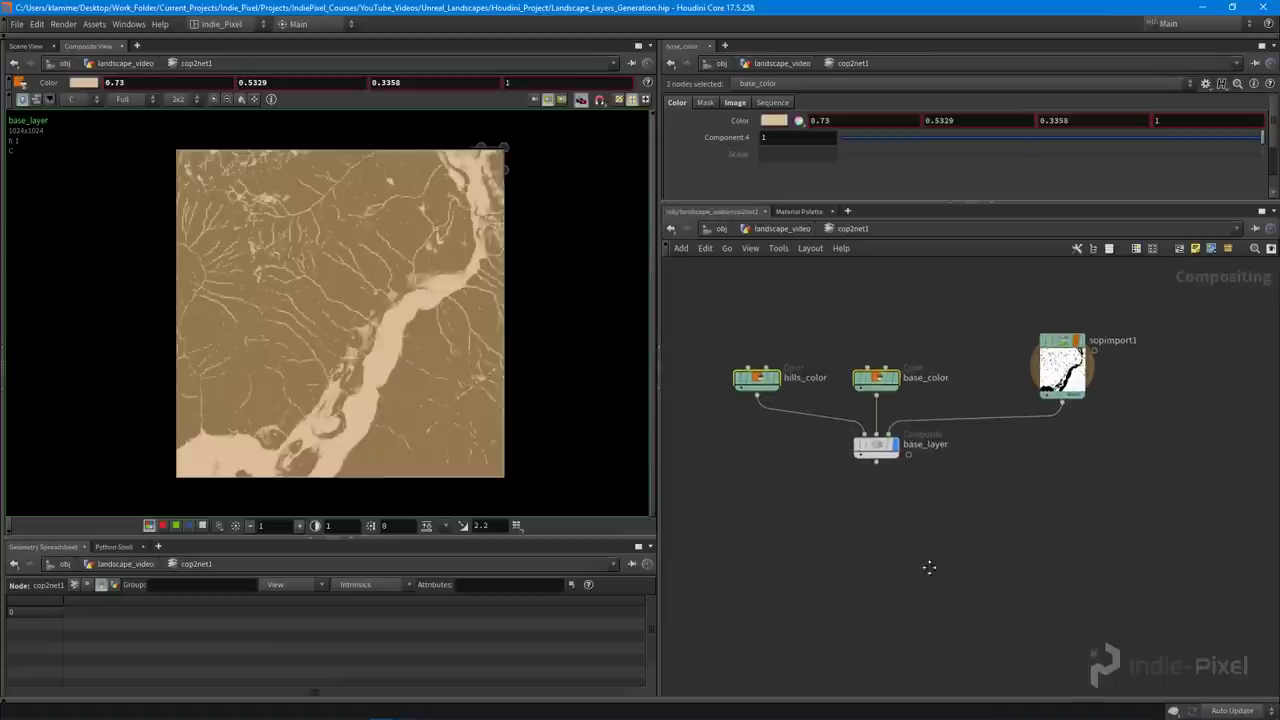
left_click(925, 538)
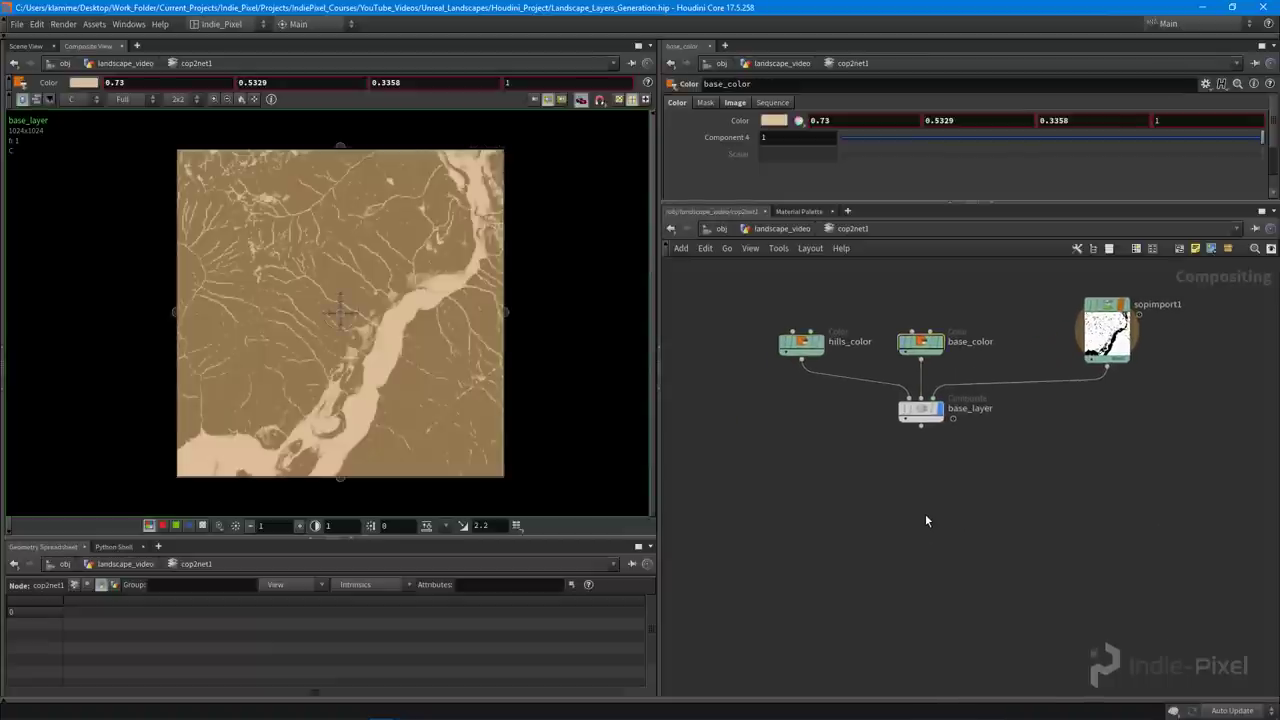
key("Tab")
type("nu")
key("Return")
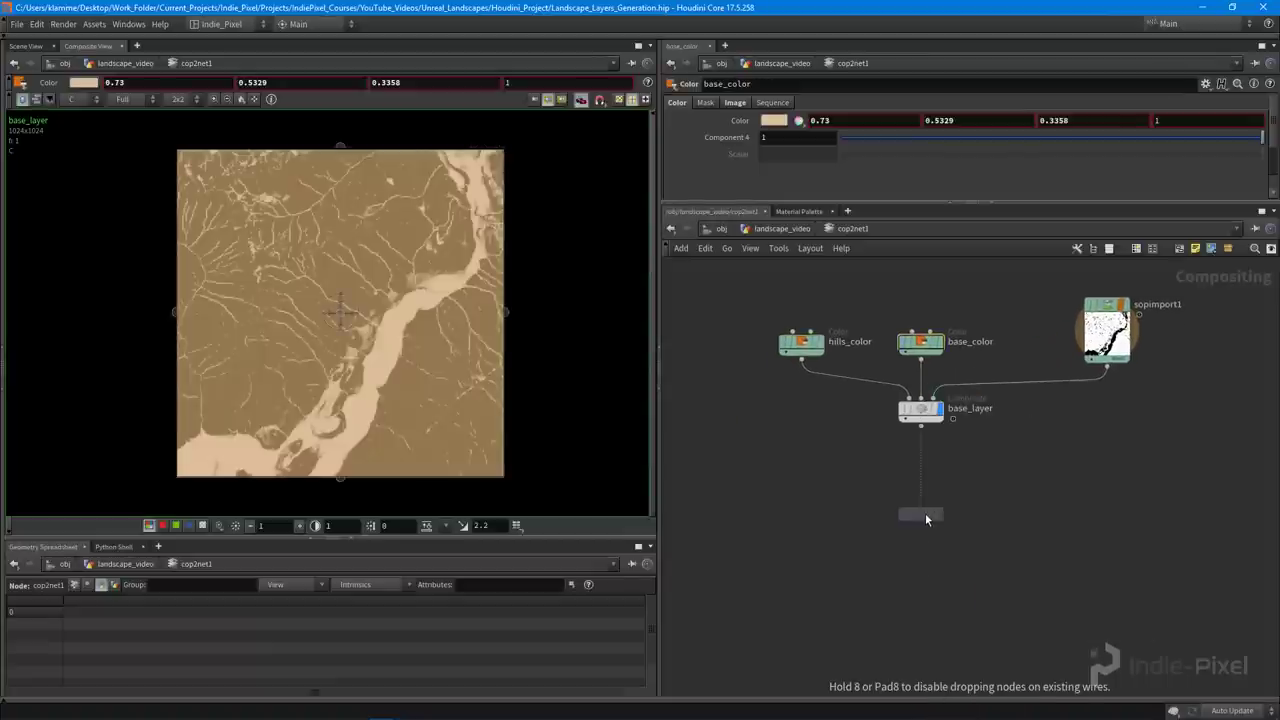
left_click(925, 513)
scroll(1084, 515, "up", 3)
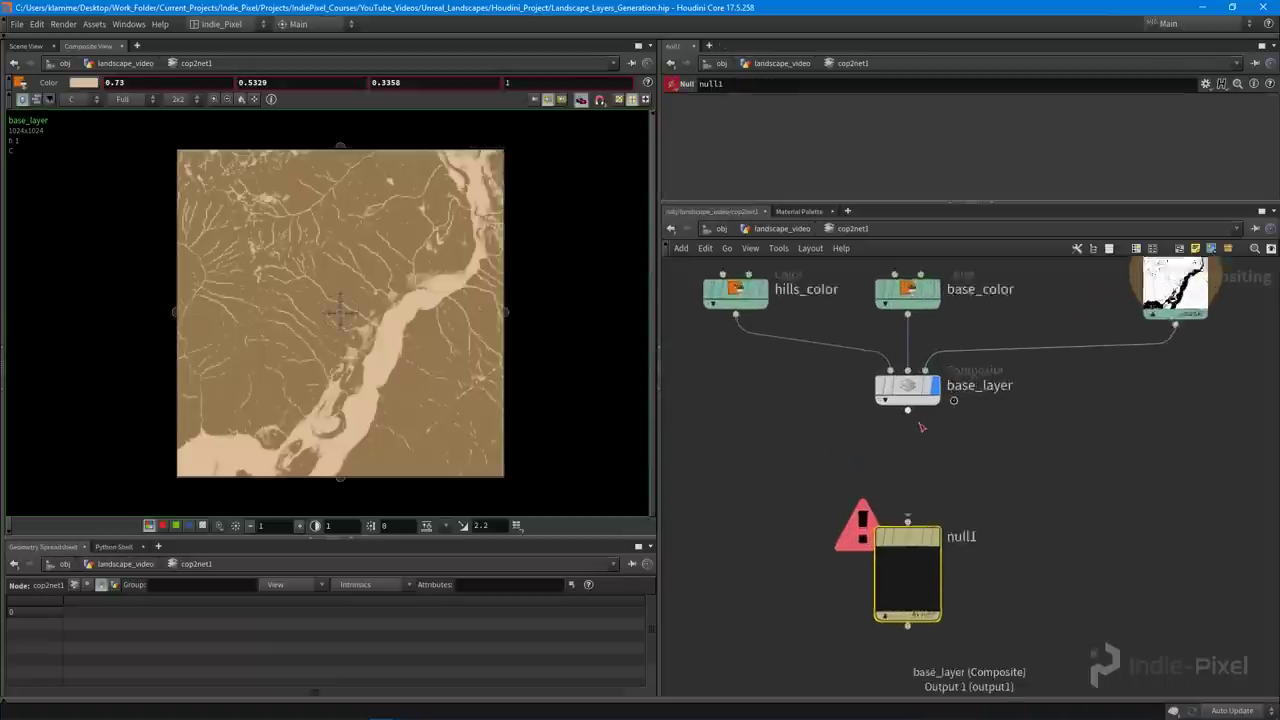
scroll(1032, 476, "up", 2)
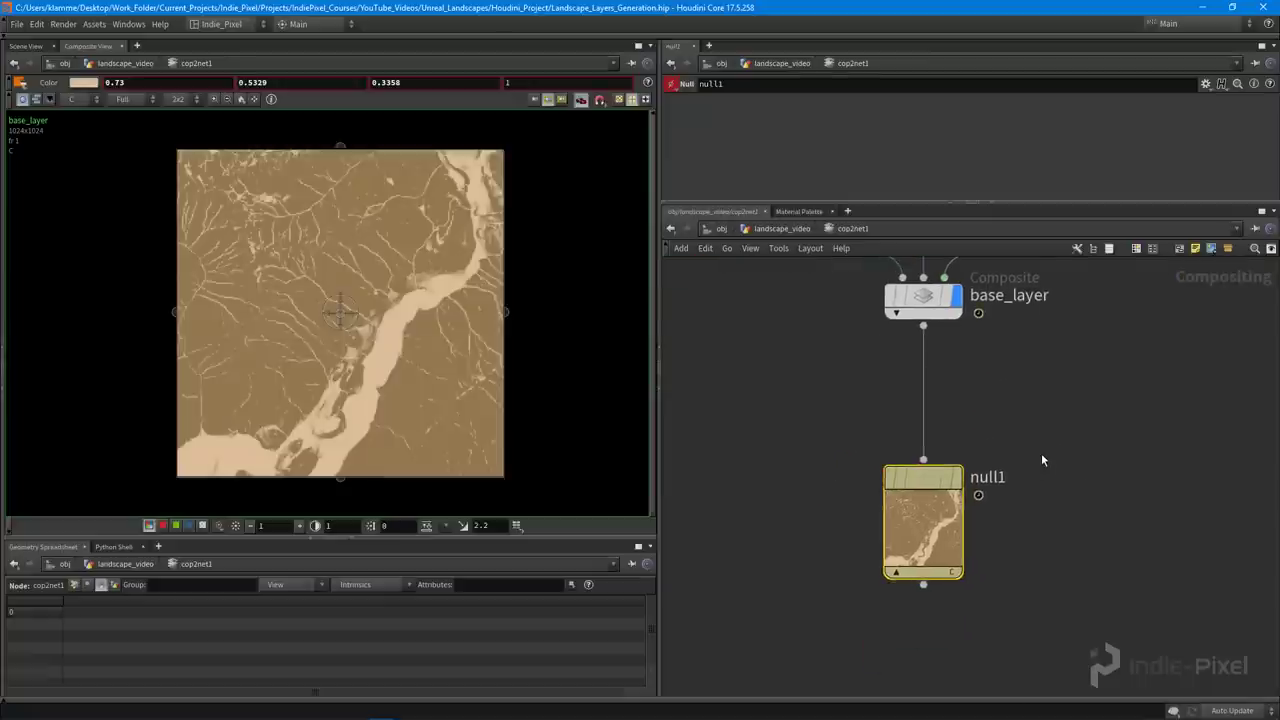
Rename the null node as OUT_LANDSCAPE_TEXTURE and make it the displayed node
double_click(990, 478)
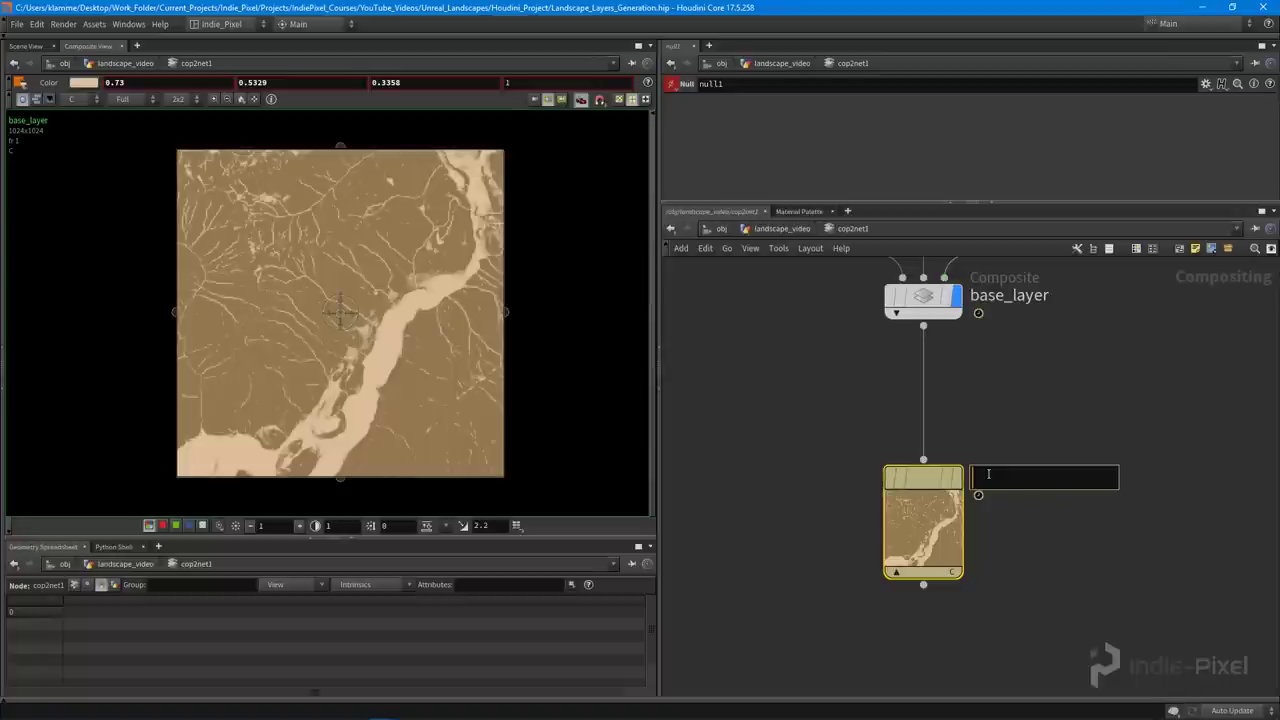
type("OUT_LANDSCAPE_")
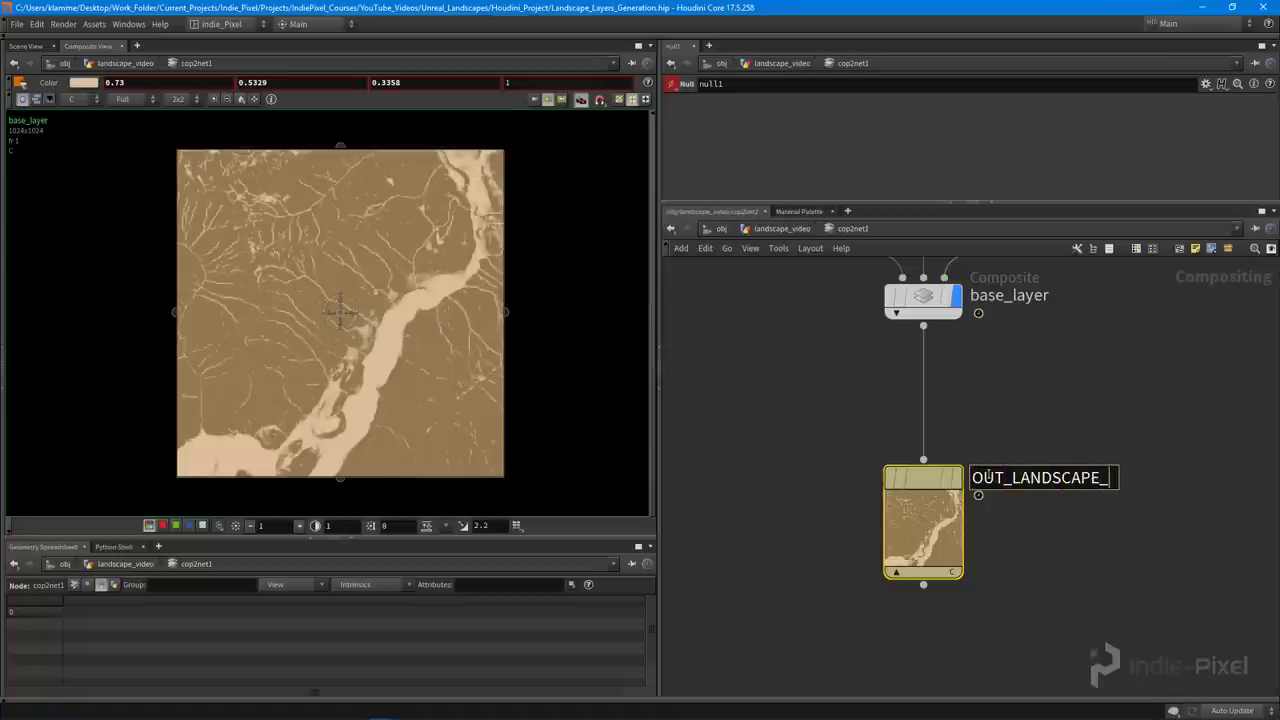
type("TEXTURE")
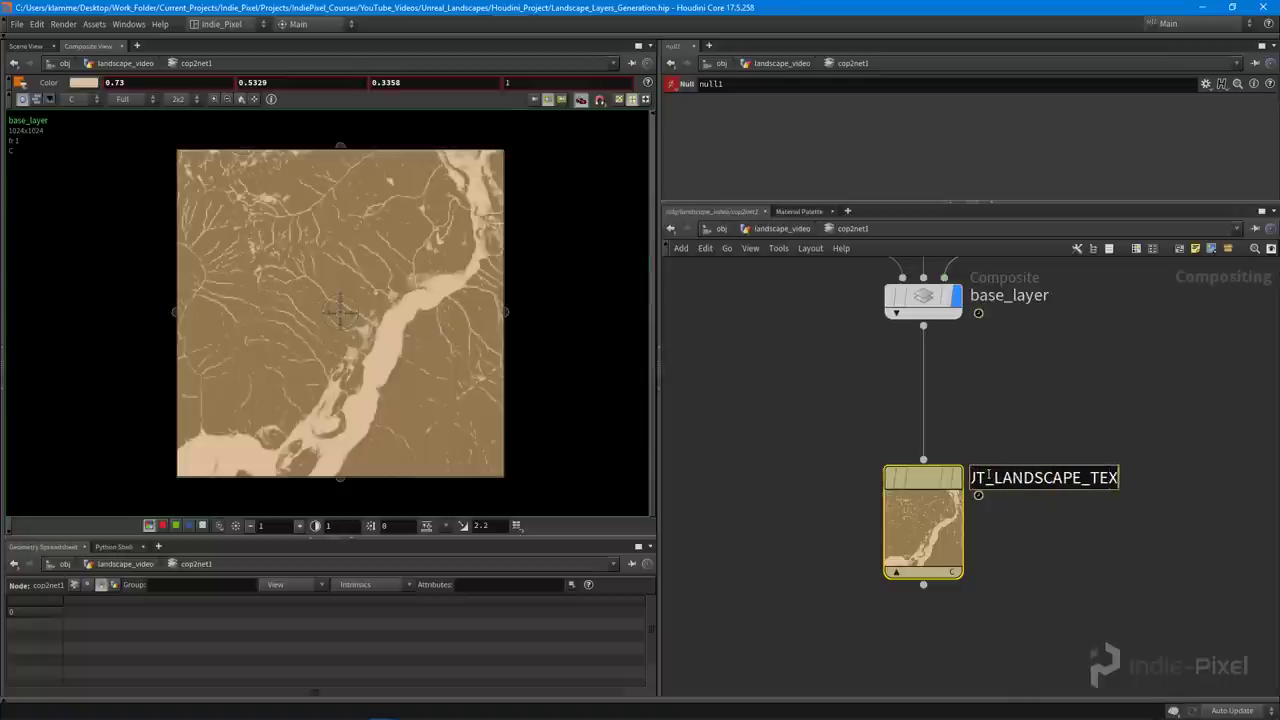
key("Return")
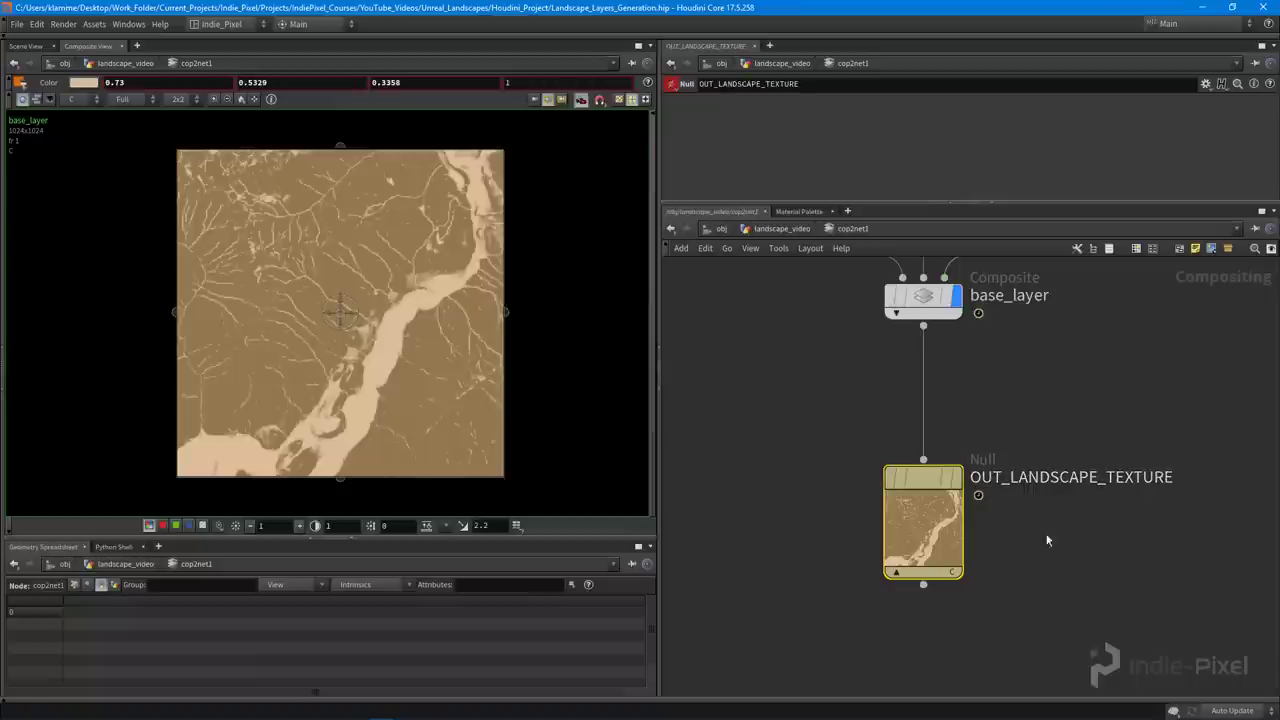
left_click(957, 478)
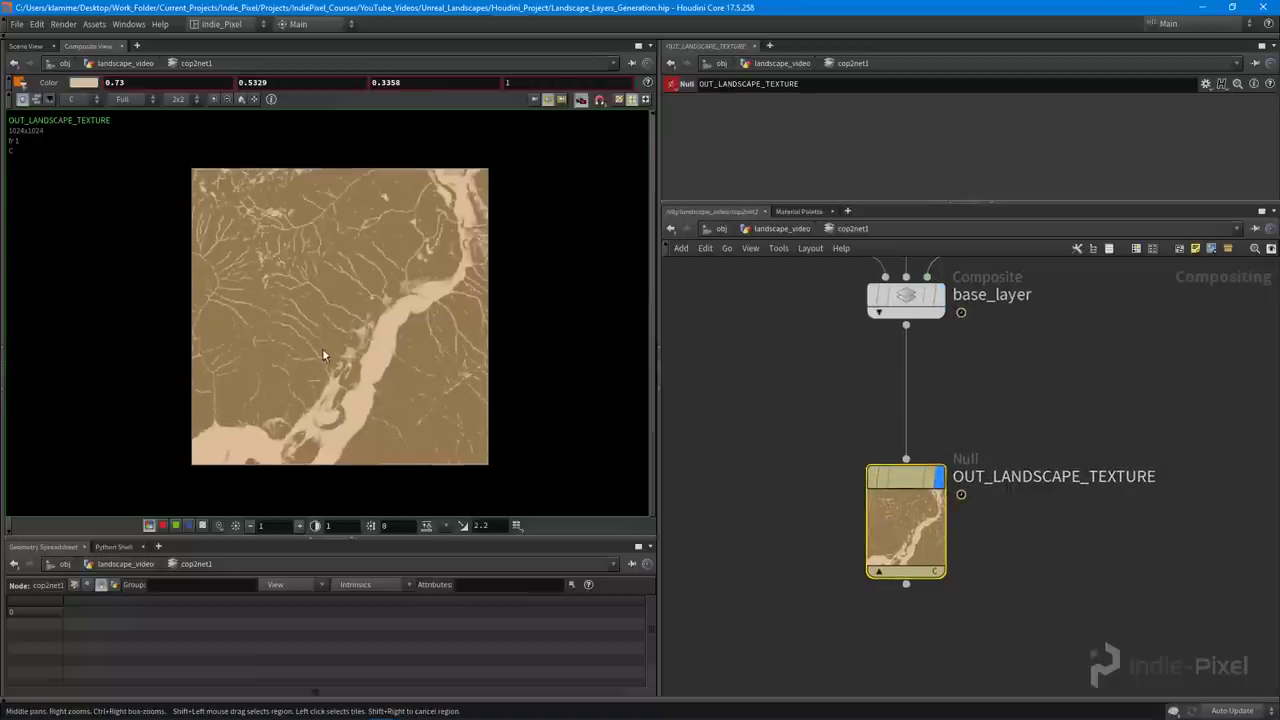
Review the output texture and its network, and show the terrain in the 3D scene view
middle_click_drag(321, 349, 302, 349)
middle_click_drag(774, 337, 877, 335)
scroll(897, 410, "down", 3)
middle_click_drag(897, 410, 851, 507)
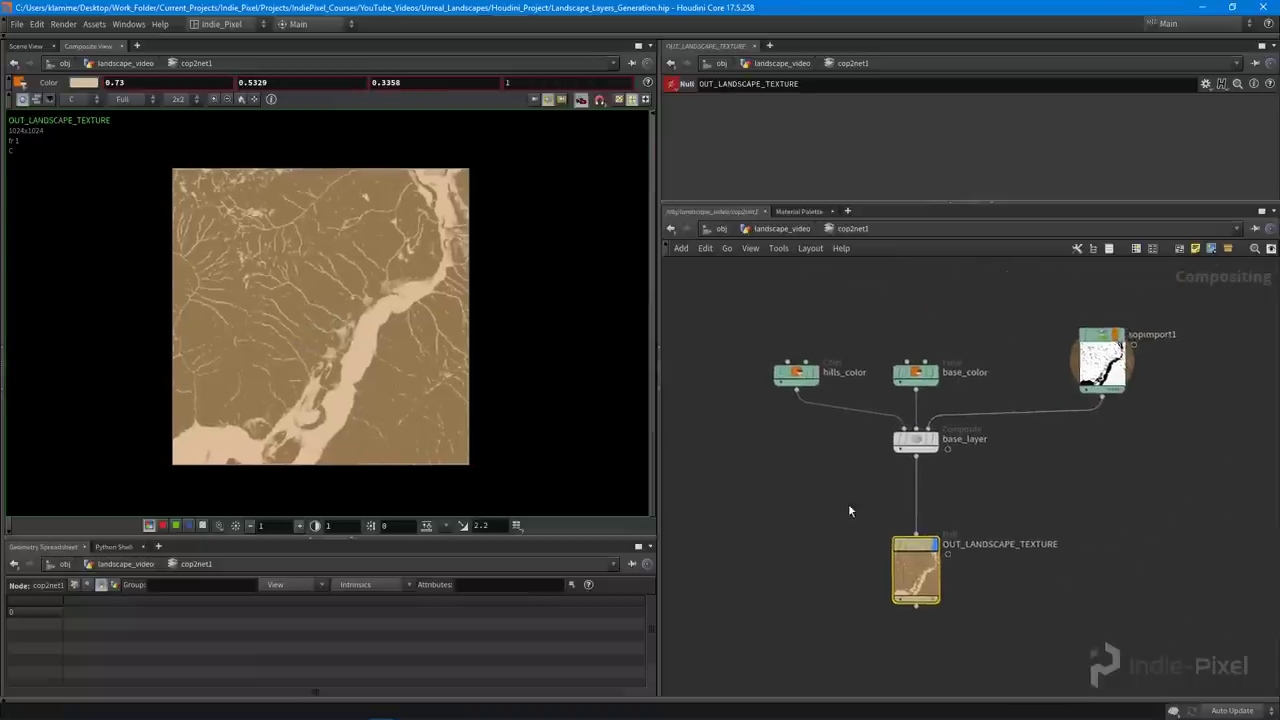
left_click(28, 47)
left_click_drag(350, 305, 374, 290)
mouse_move(1013, 495)
middle_mouse_down()
mouse_move(1027, 463)
mouse_move(1025, 488)
middle_mouse_up()
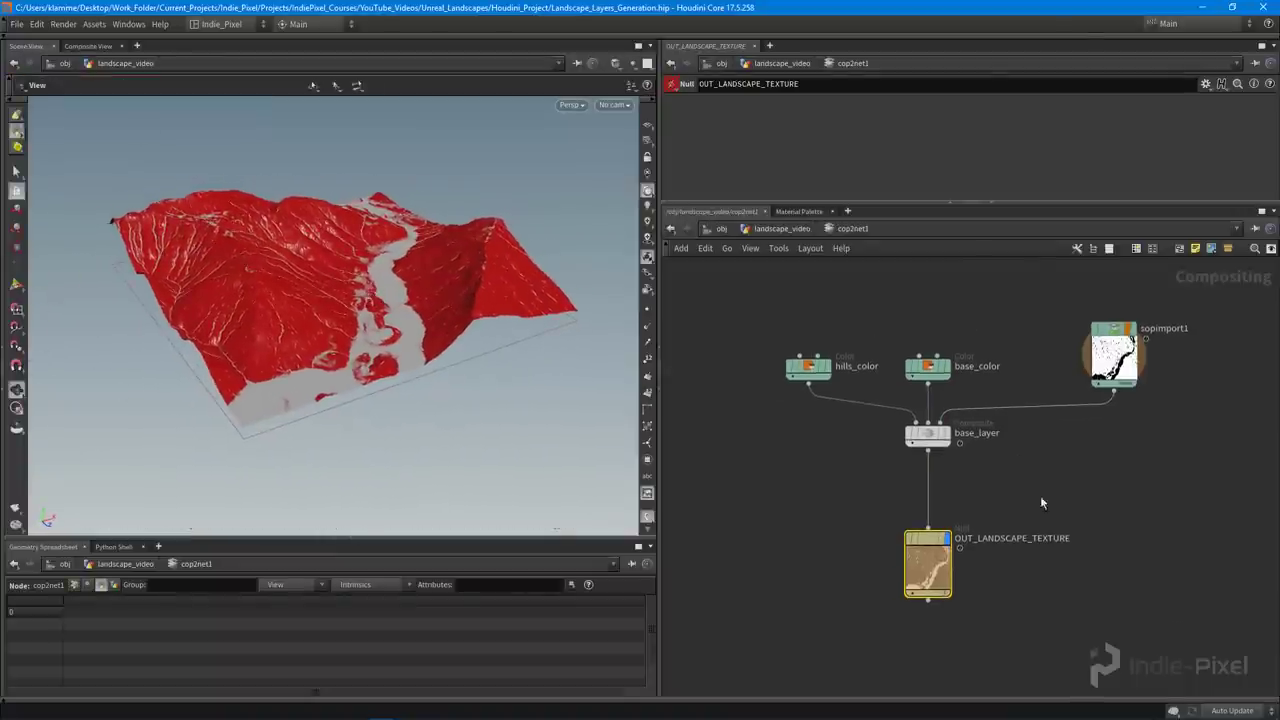
Go up to the landscape_video network and move cop2net1 farther away from the height field node chain
left_click(773, 232)
middle_click_drag(945, 475, 904, 492)
scroll(904, 492, "down", 5)
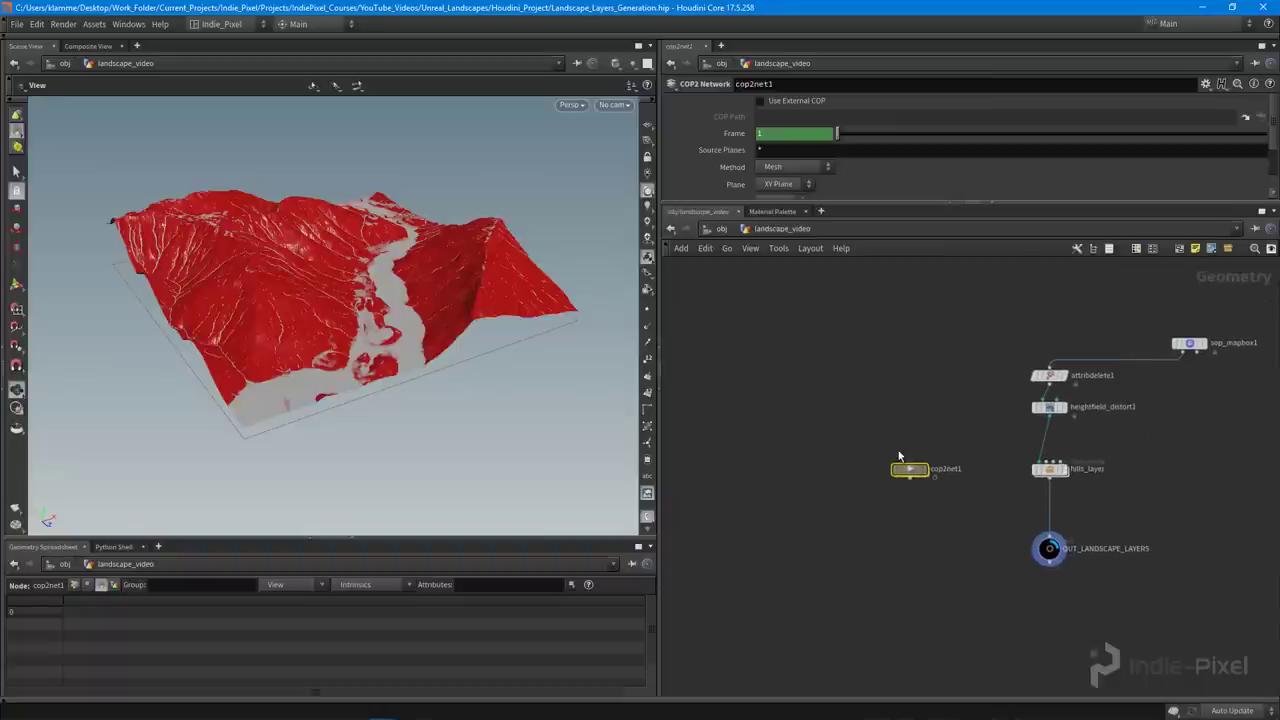
left_click_drag(886, 472, 825, 472)
left_click_drag(782, 425, 903, 524)
middle_click_drag(923, 497, 923, 515)
scroll(871, 499, "up", 2)
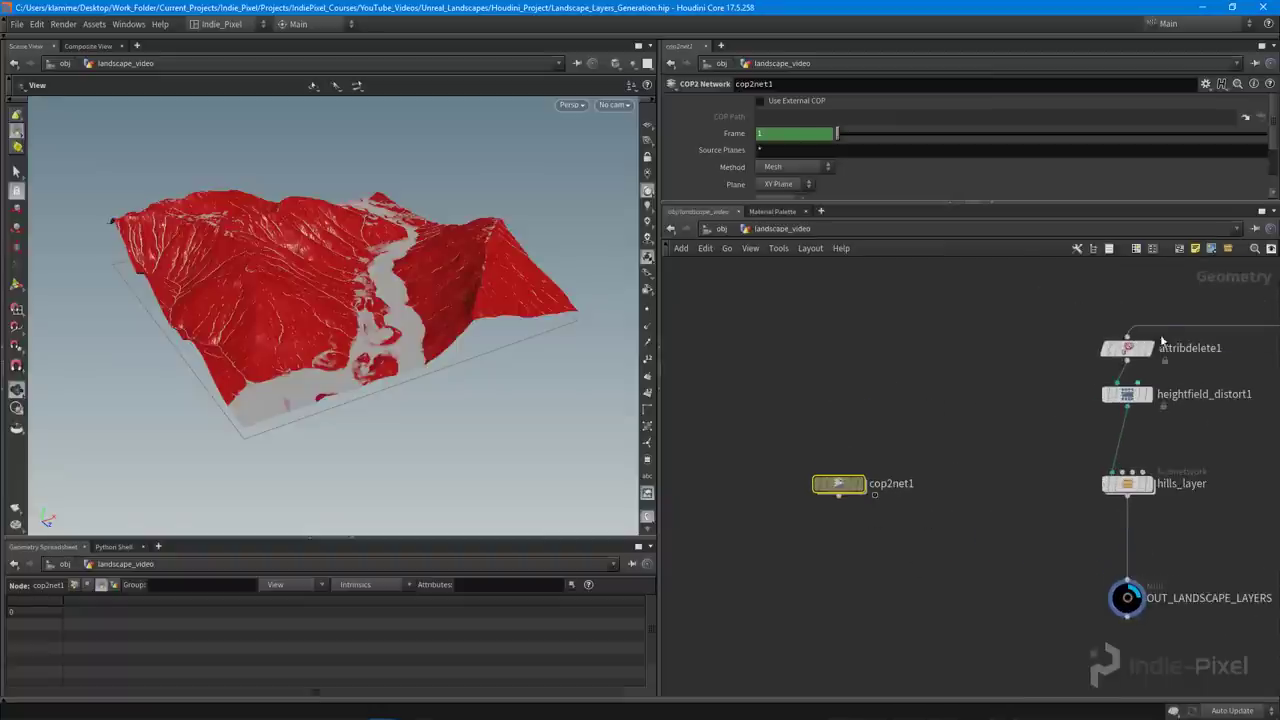
Add a HeightField Quick Shade node above cop2net1
left_click_drag(317, 232, 302, 259)
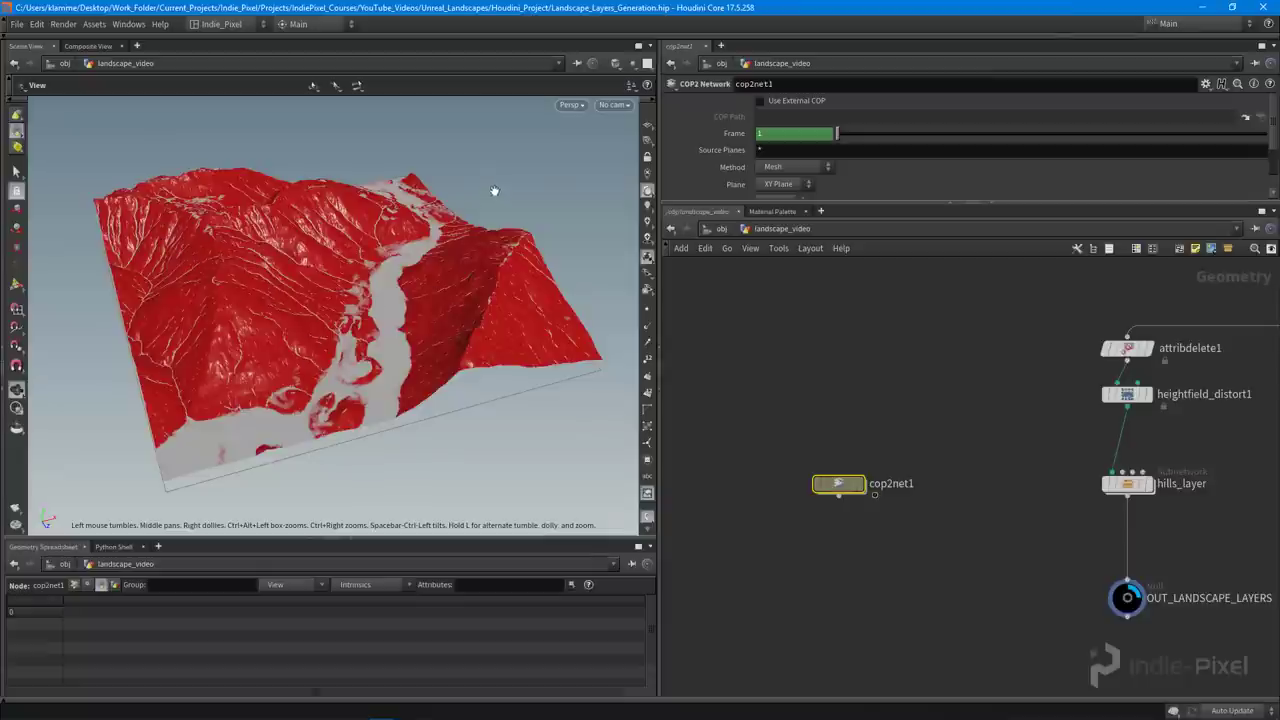
middle_click_drag(942, 427, 940, 432)
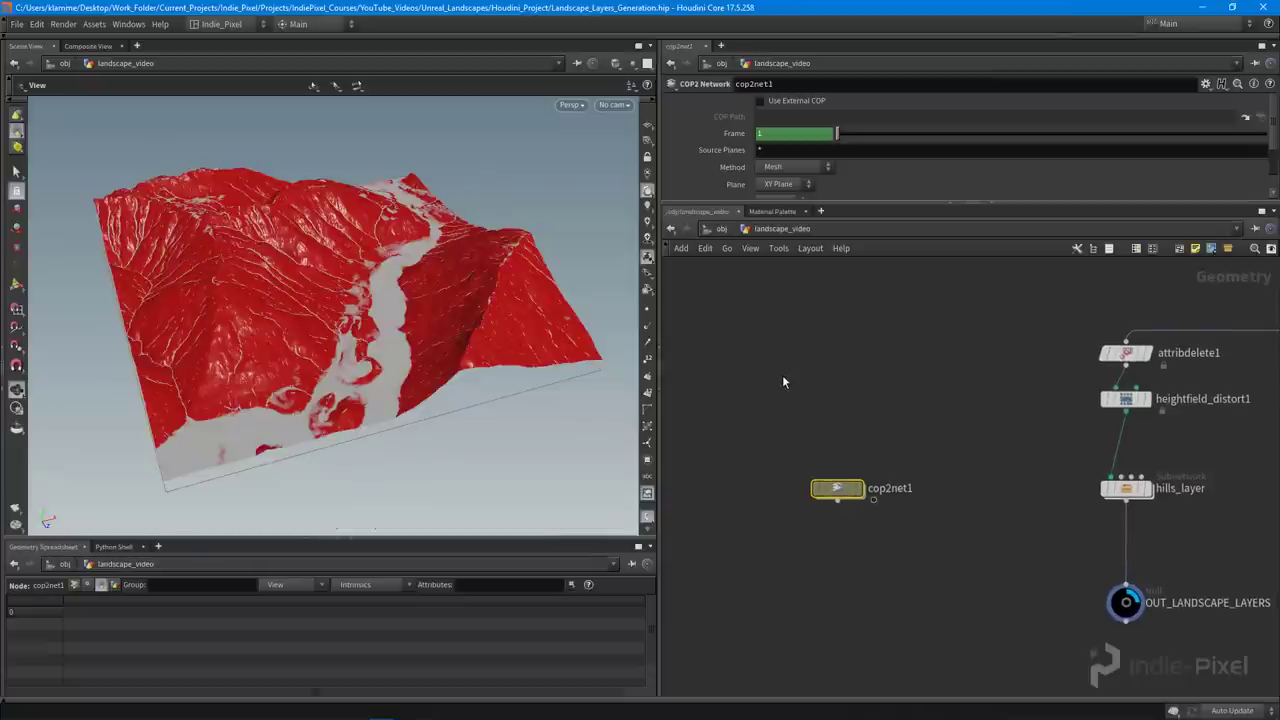
middle_click_drag(879, 371, 877, 391)
left_click(877, 391)
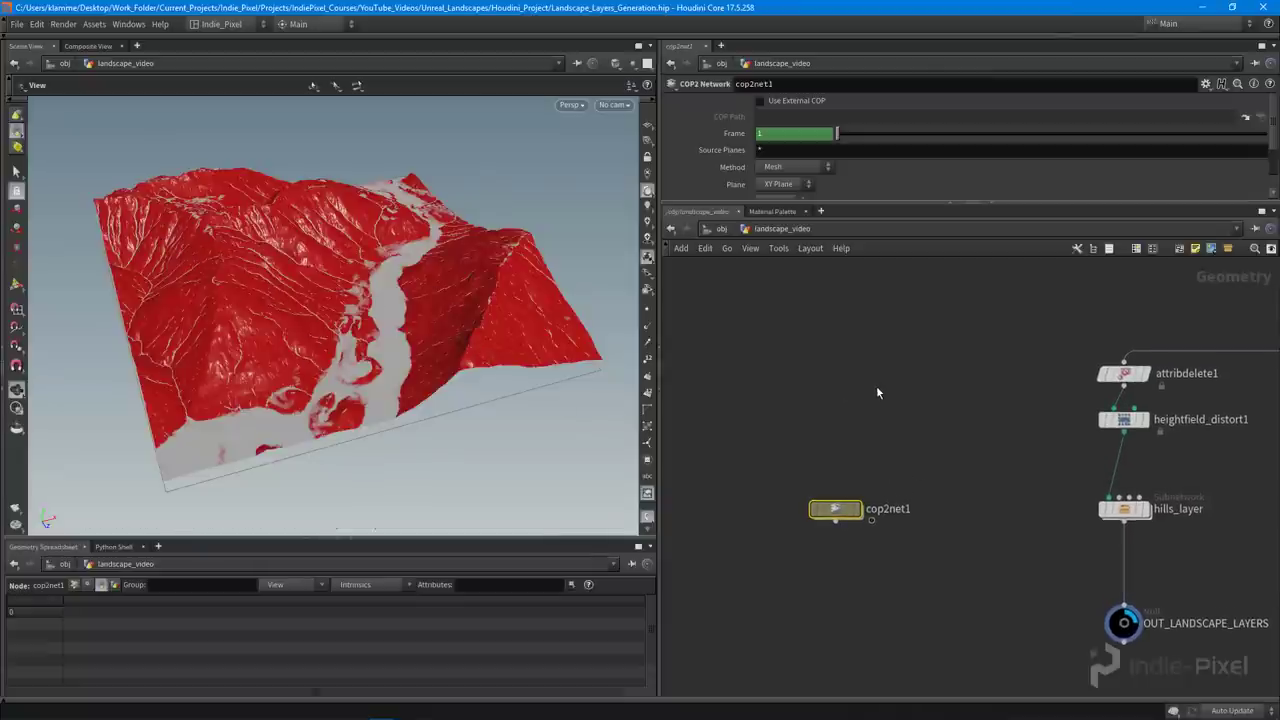
key("Tab")
type("heigh")
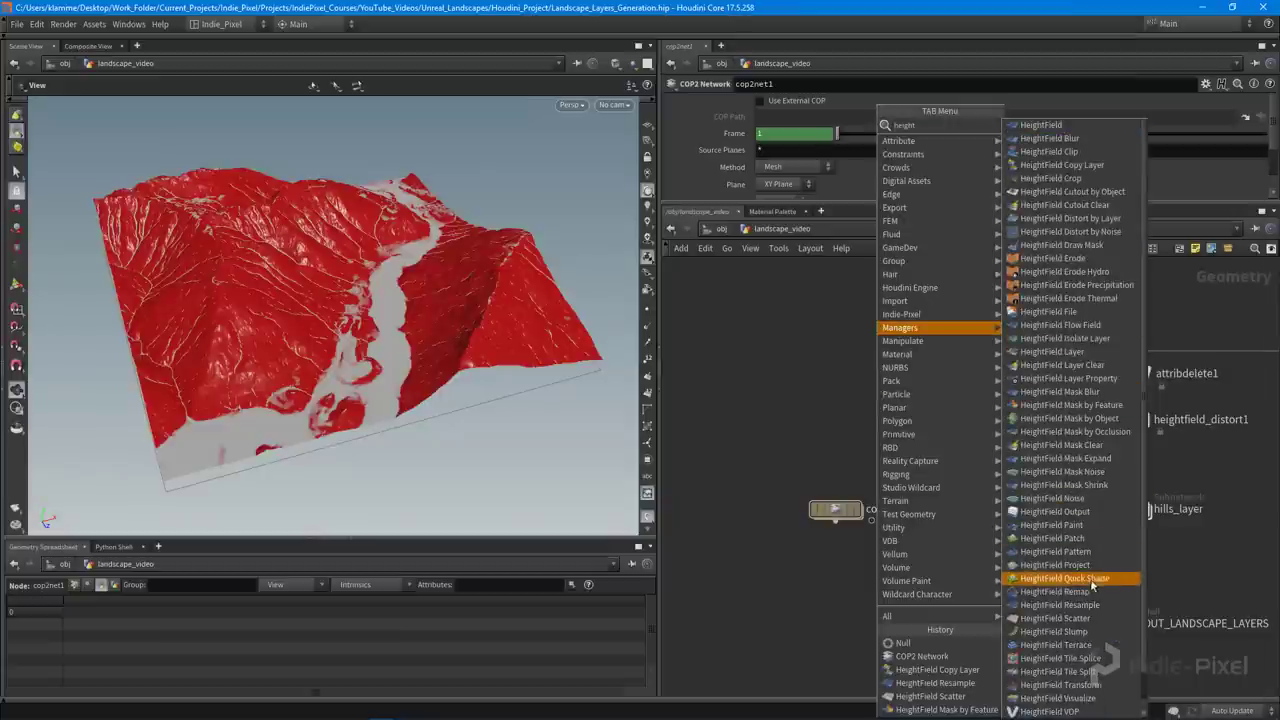
left_click(1060, 578)
left_click(853, 402)
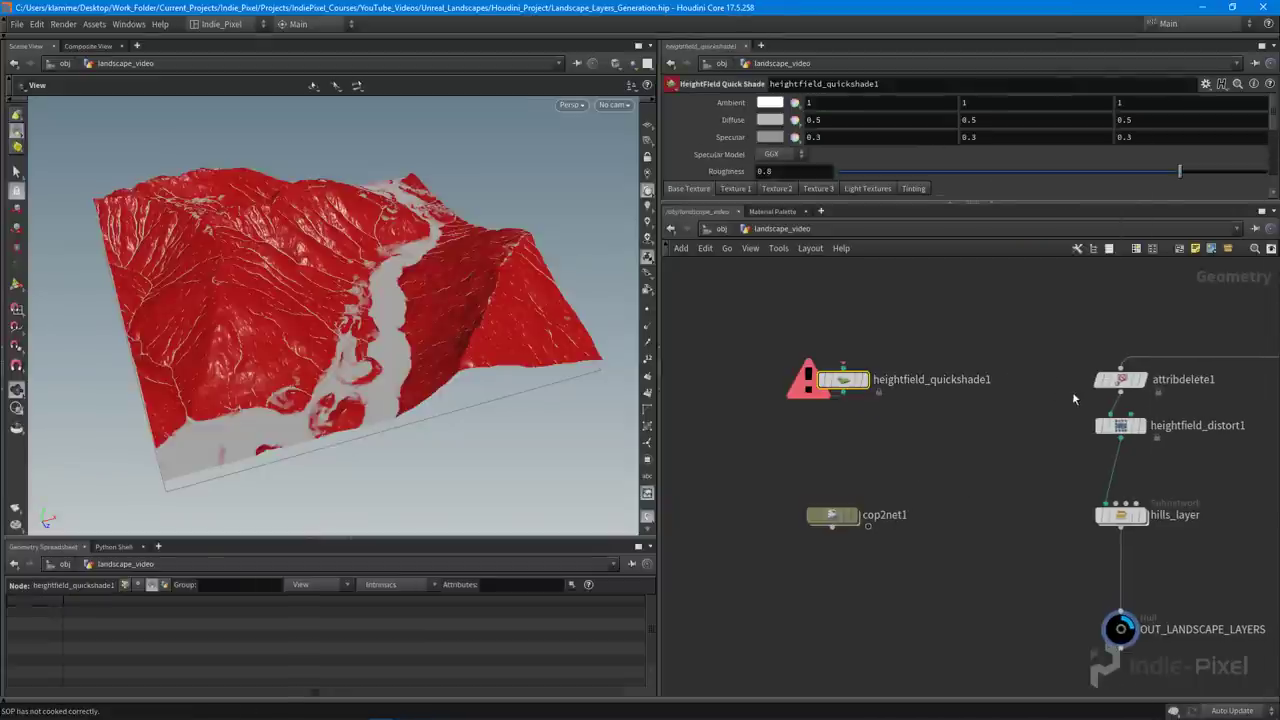
Rename the attribdelete1 node as remove_default_texture
mouse_move(1199, 387)
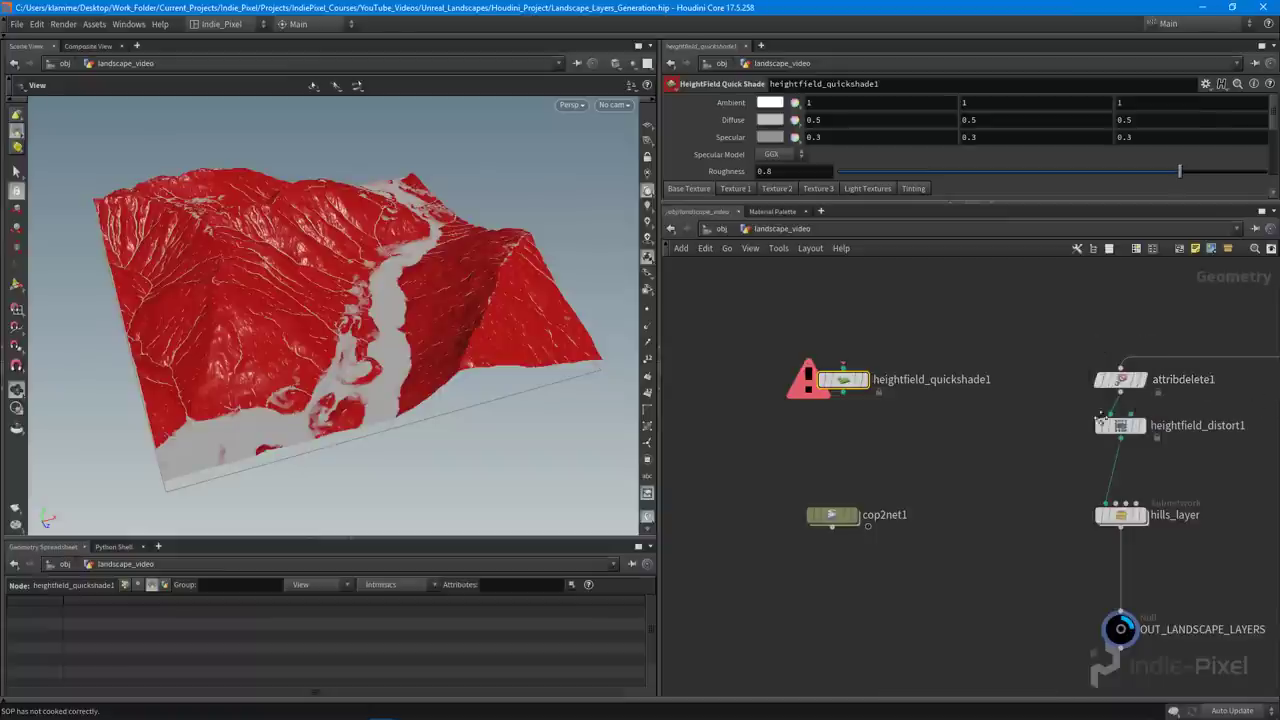
middle_click_drag(1199, 387, 1014, 402)
double_click(986, 396)
type("ren")
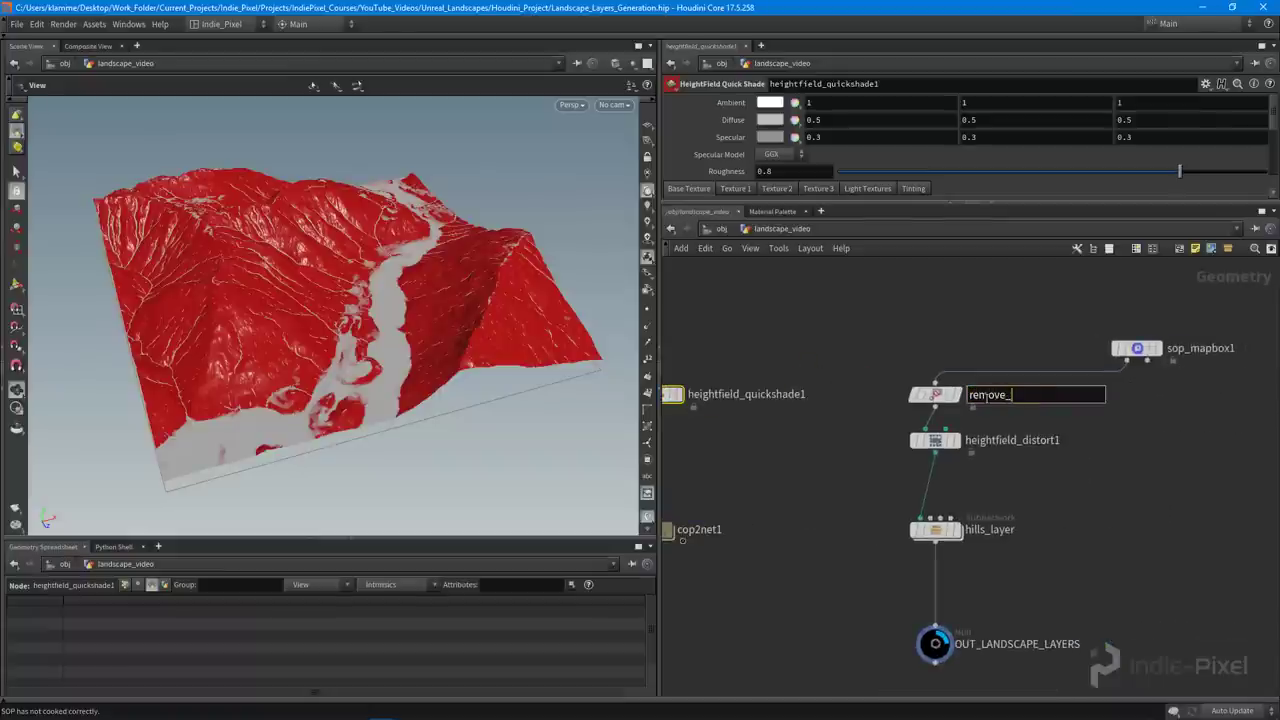
type("ove_default_texture")
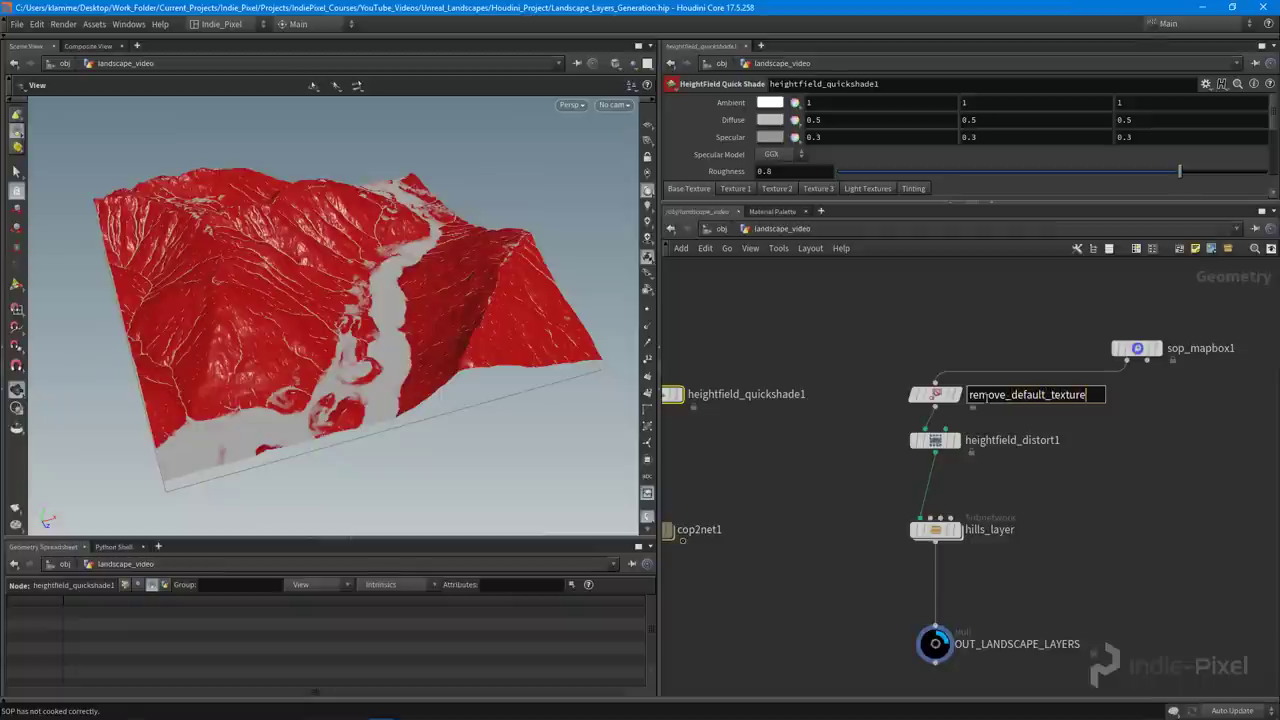
key("Return")
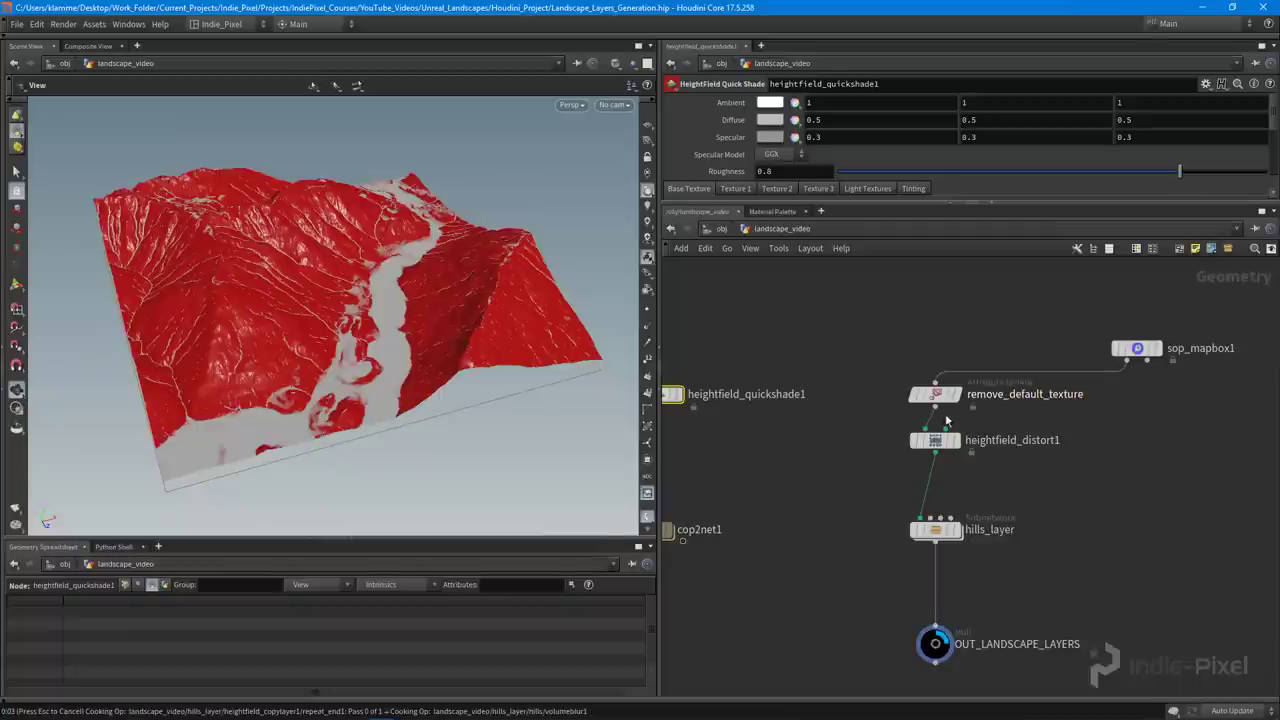
Connect the output of heightfield_distort1 to the terrain input of heightfield_quickshade1
middle_click_drag(755, 421, 938, 413)
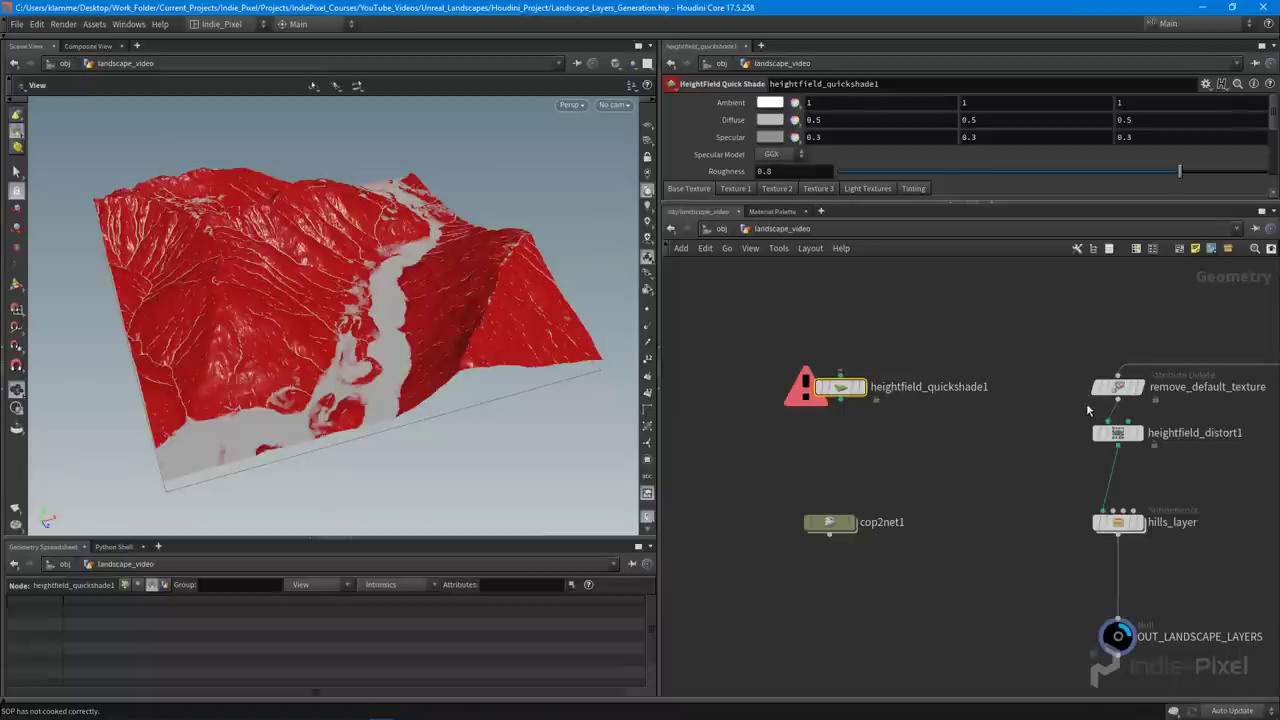
left_click(1118, 399)
left_click(840, 375)
left_click_drag(839, 379, 757, 418)
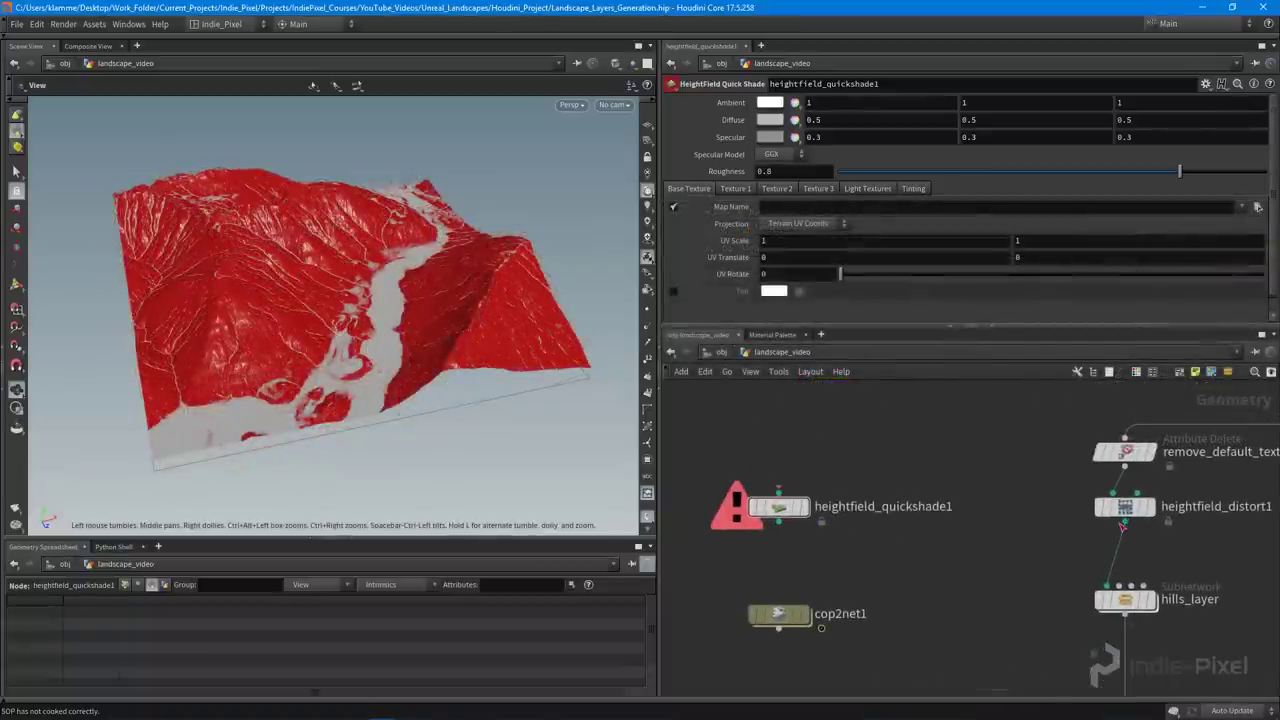
left_click(1123, 520)
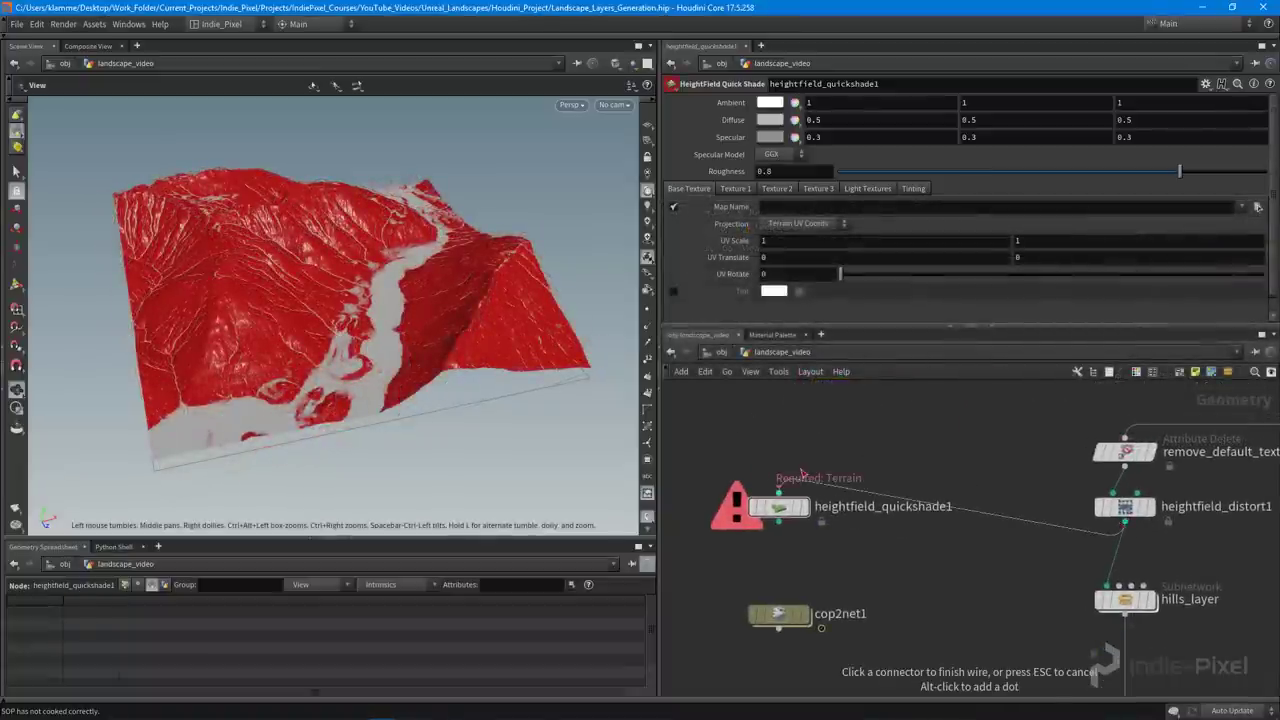
left_click(779, 491)
middle_click_drag(933, 582, 963, 577)
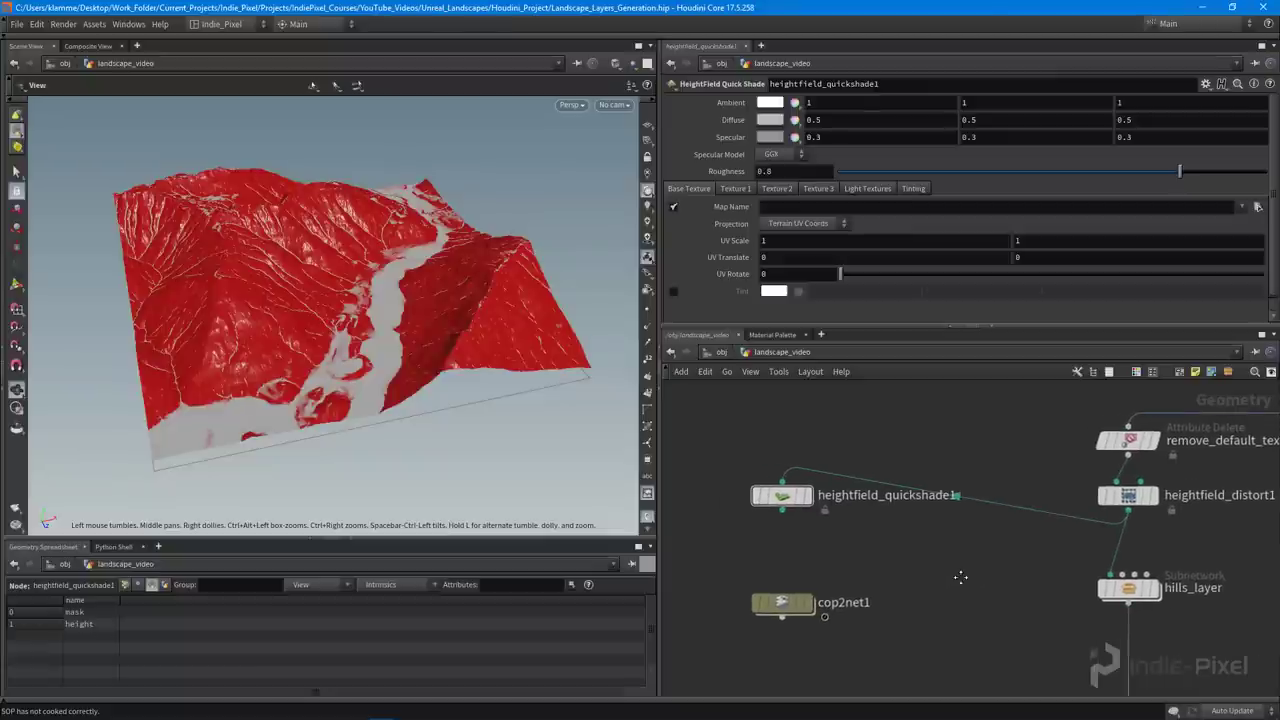
Display the heightfield_quickshade1 node and place it just above cop2net1
left_click(780, 508)
left_click_drag(780, 508, 780, 545)
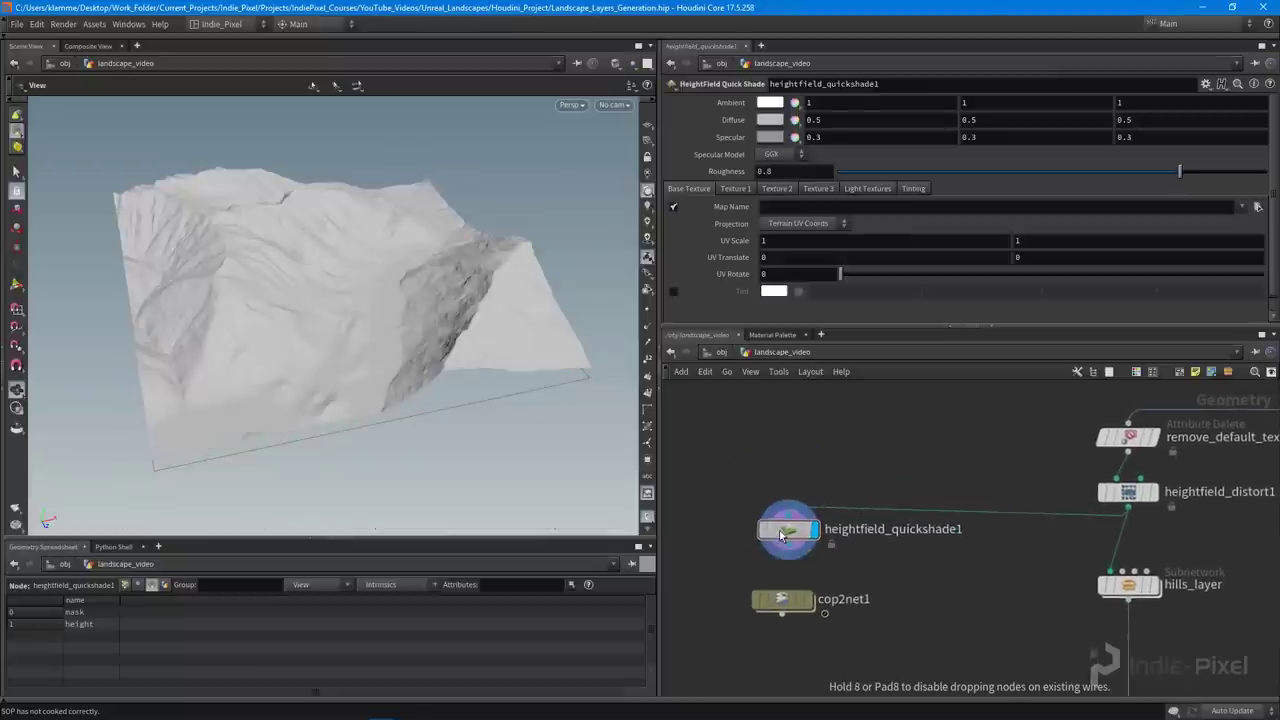
middle_click_drag(917, 596, 939, 558)
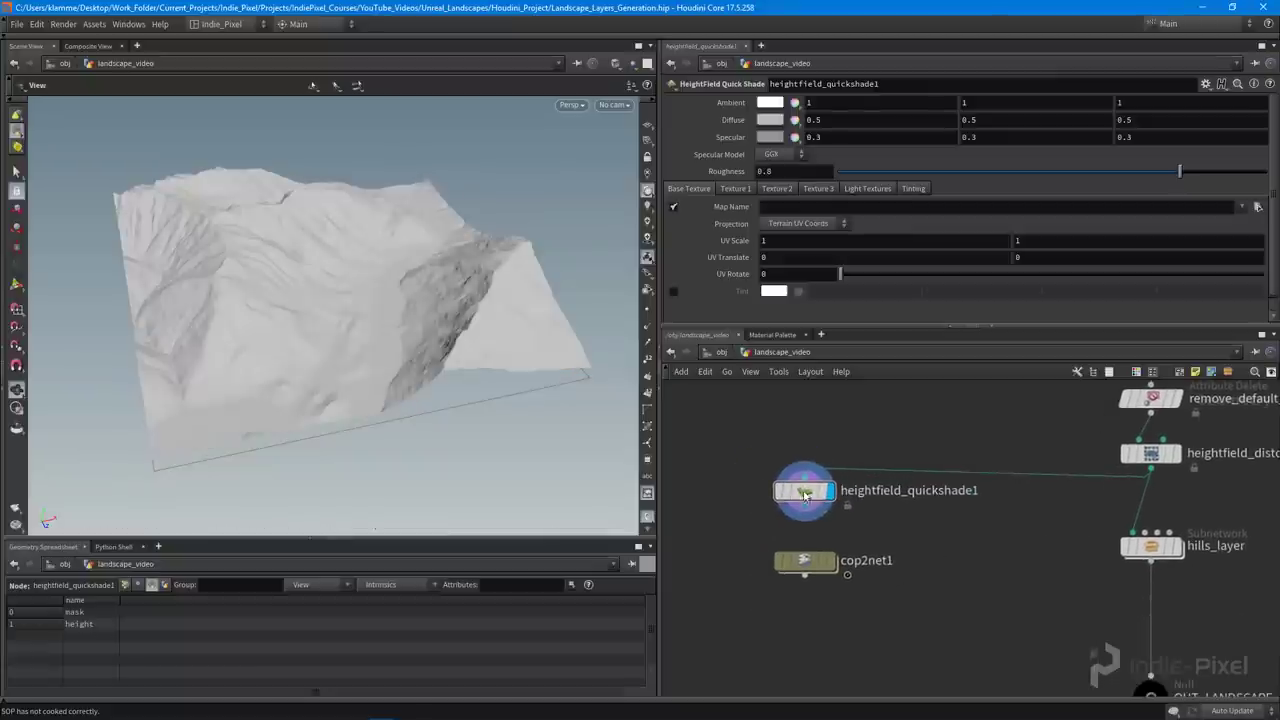
left_click_drag(803, 491, 804, 500)
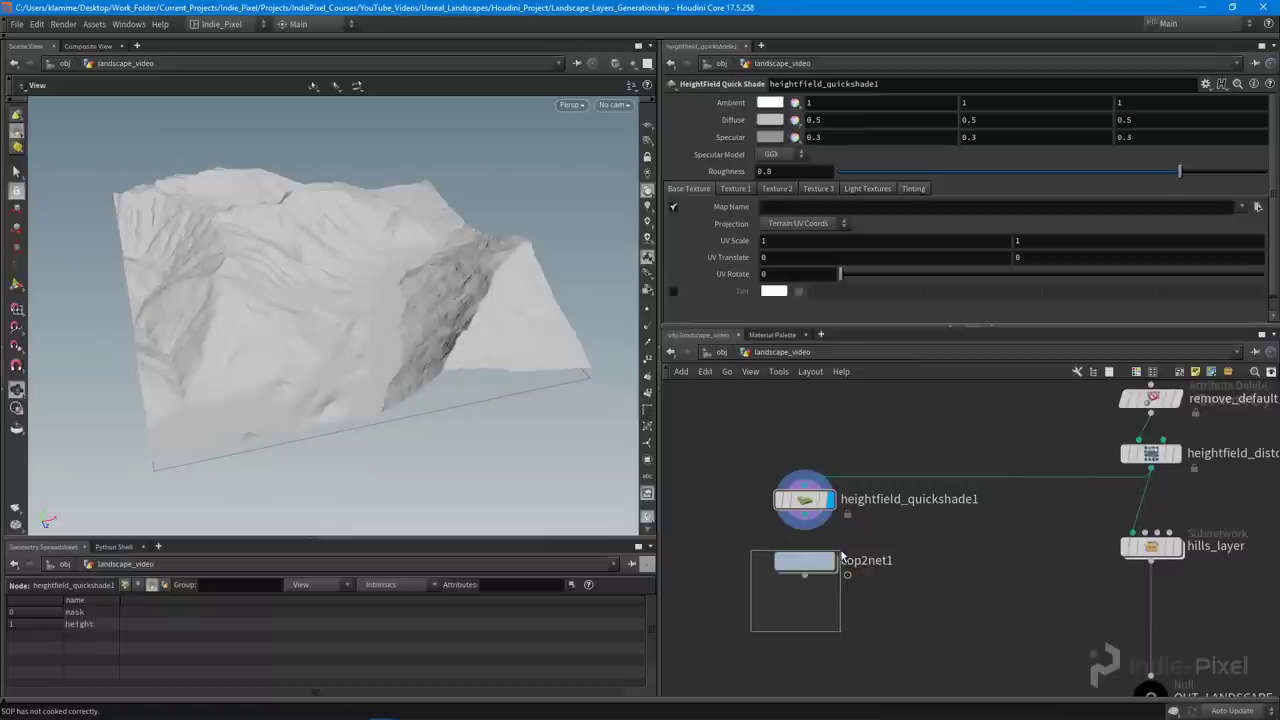
left_click(805, 562)
mouse_move(818, 566)
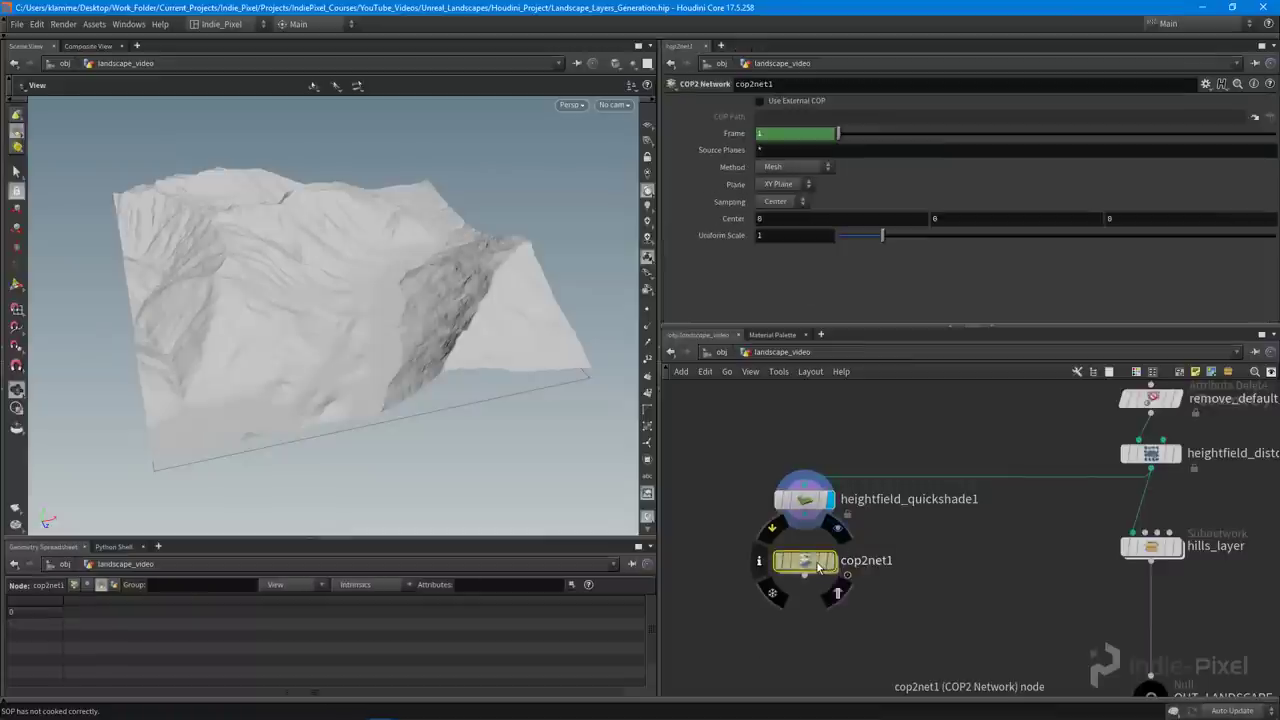
left_click(805, 499)
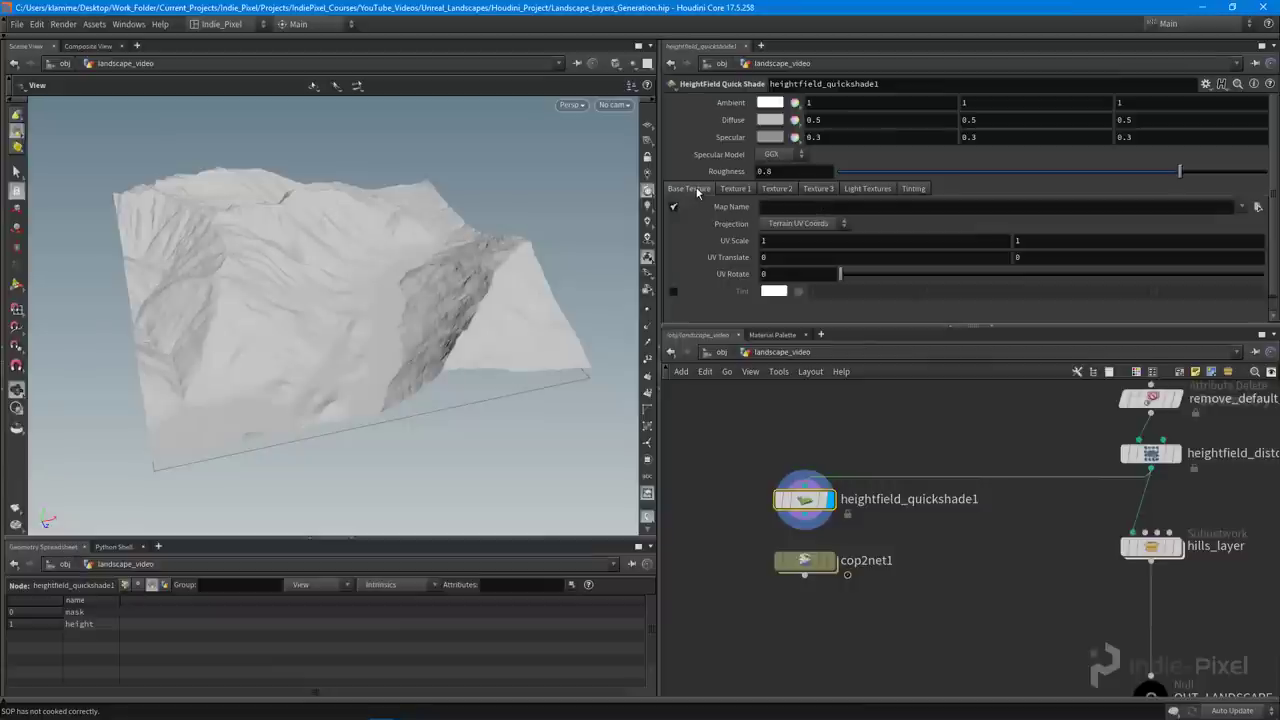
left_click(1258, 207)
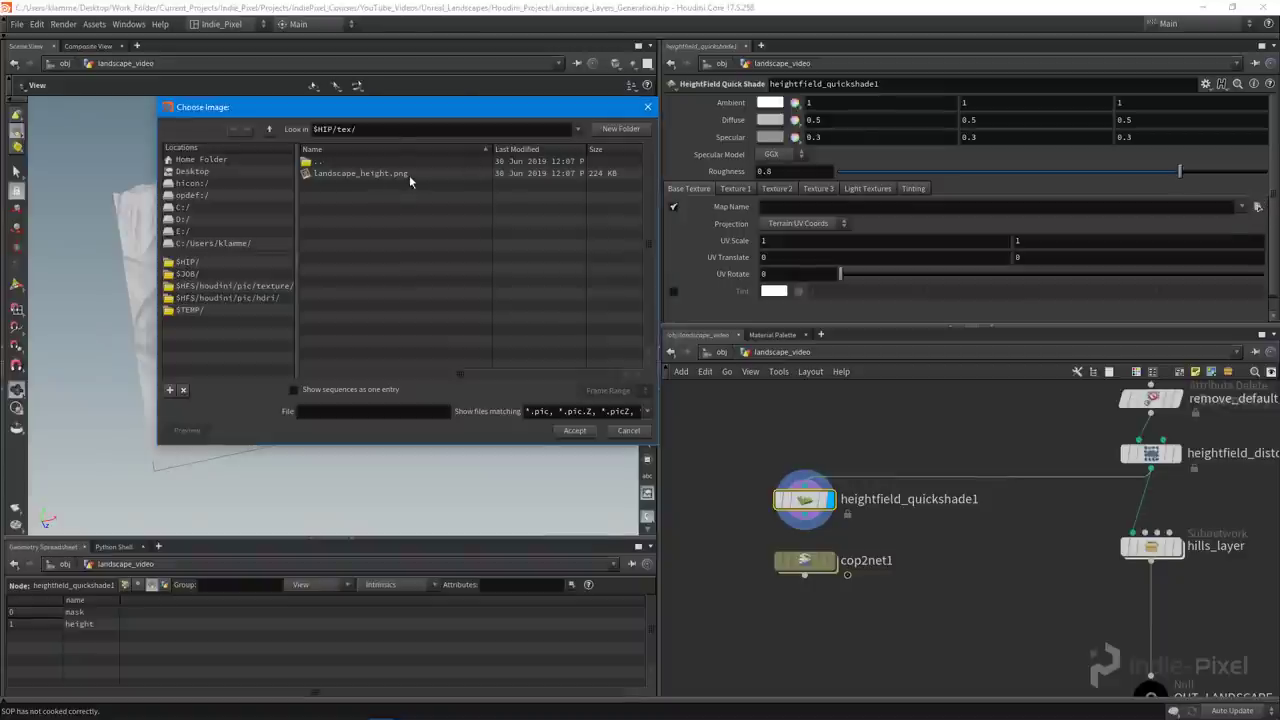
left_click(647, 106)
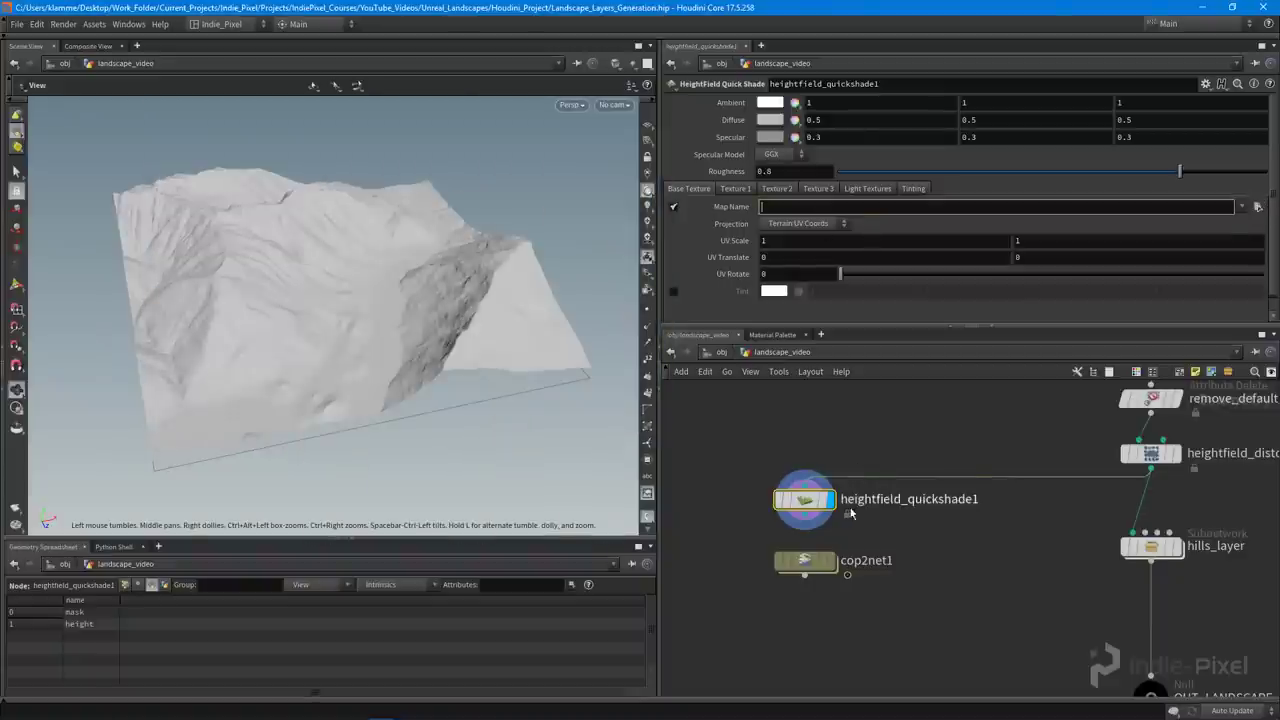
Start the quick shade's base texture Map Name with op:` and check the output null's name inside cop2net1
mouse_move(793, 567)
left_mouse_down()
mouse_move(813, 572)
mouse_move(814, 561)
left_mouse_up()
left_click(796, 207)
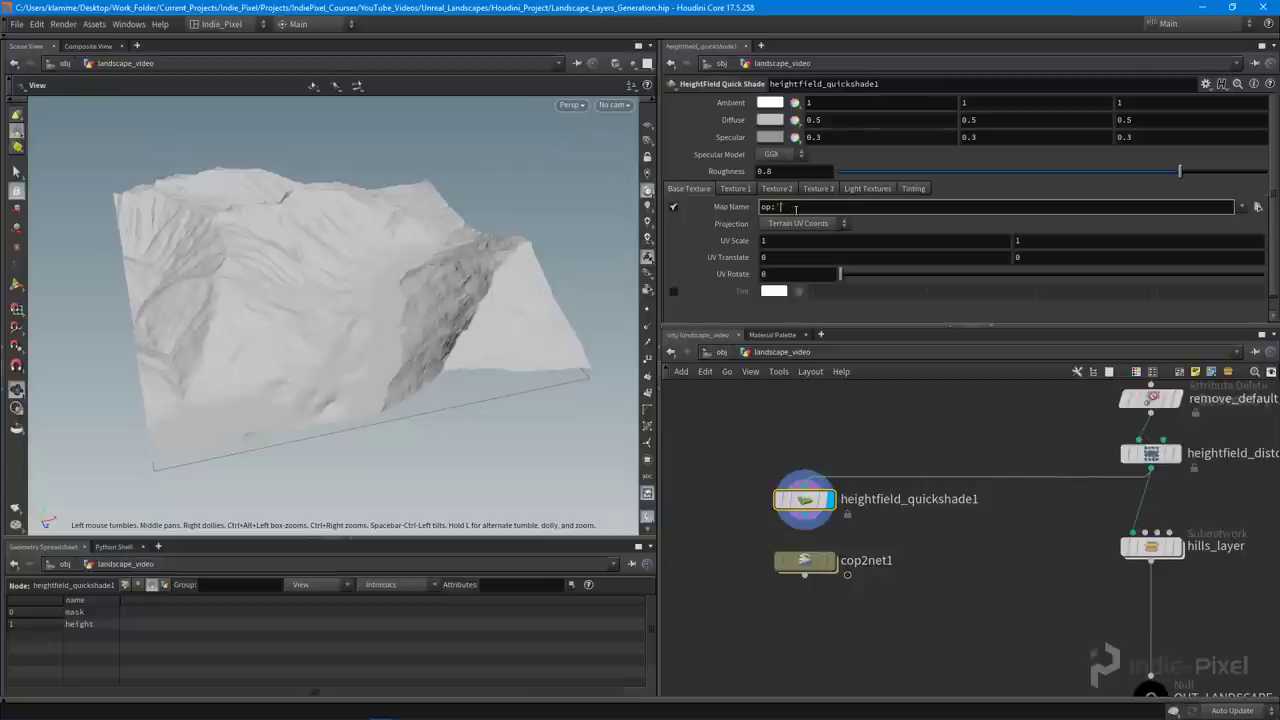
double_click(804, 566)
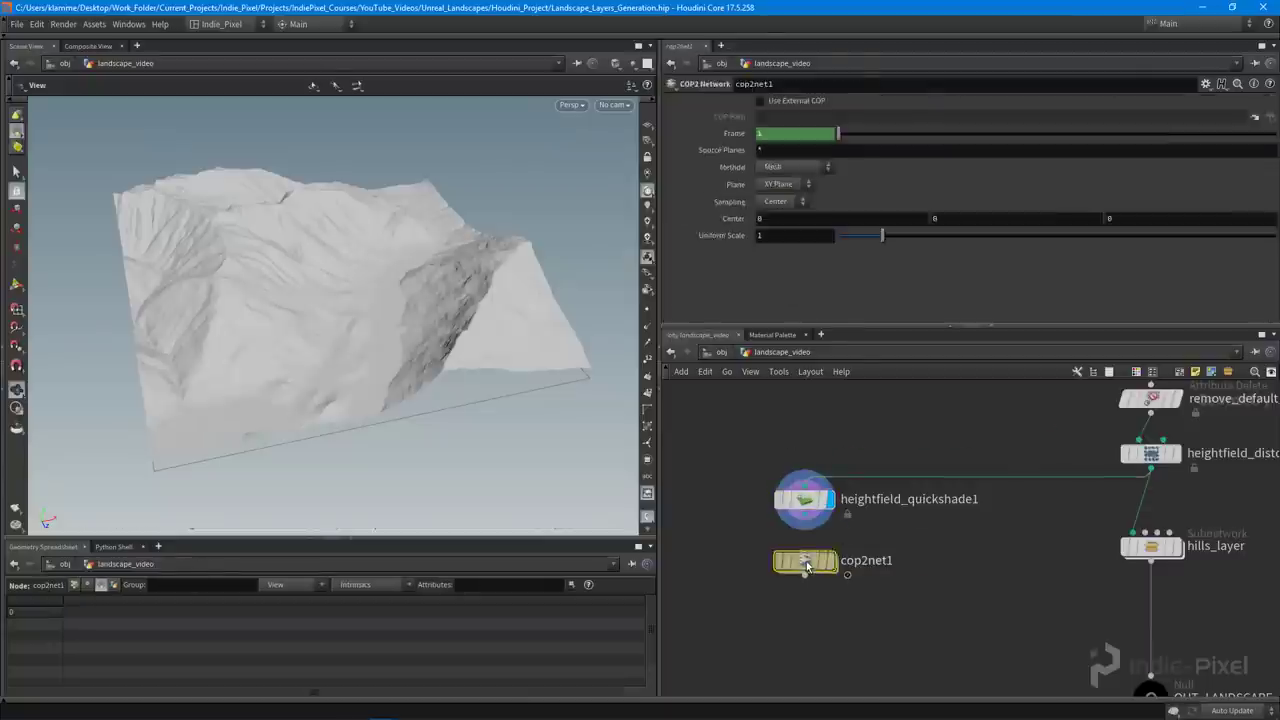
scroll(1014, 627, "up", 3)
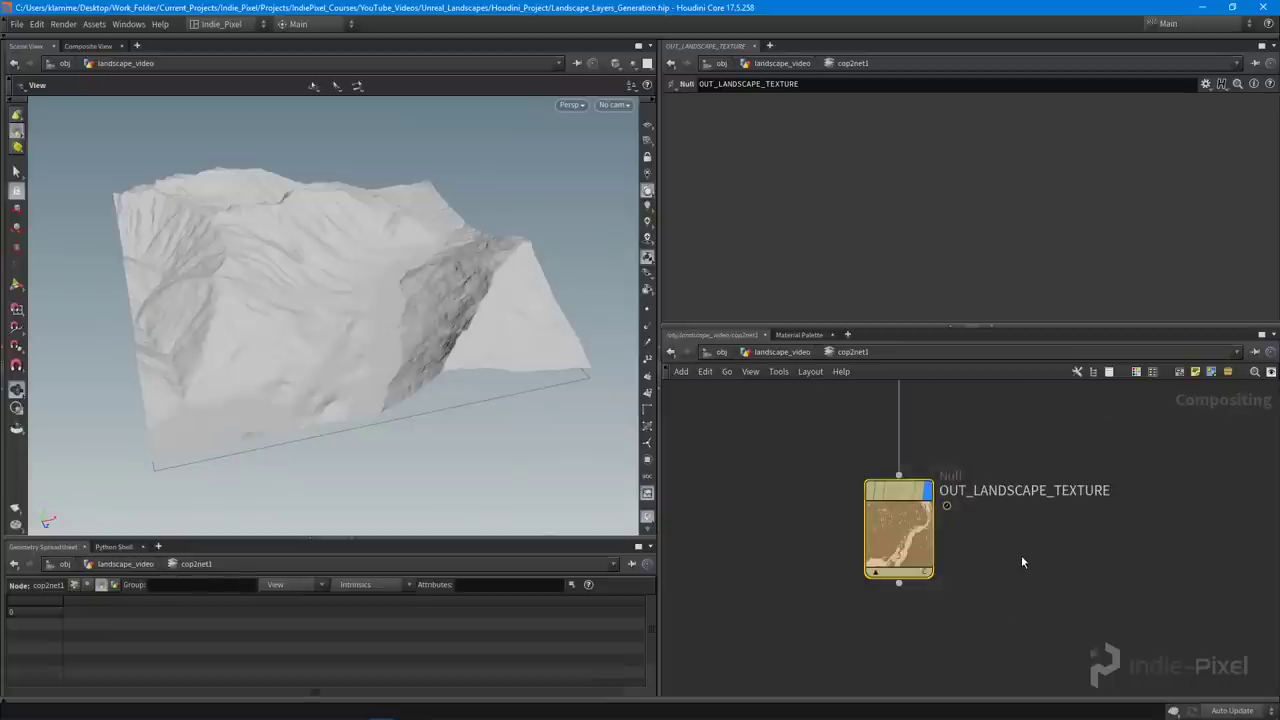
key("u")
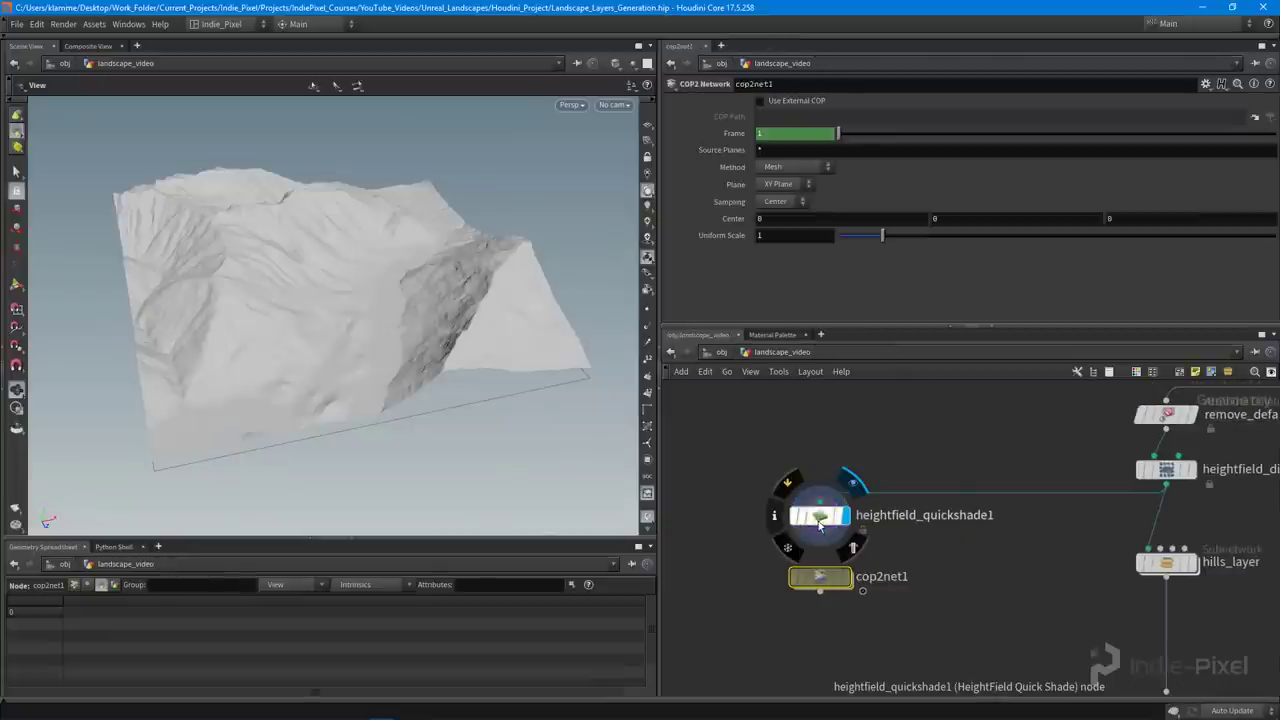
Complete heightfield_quickshade1's base texture Map Name as op:`opfullpath("../cop2net1/OUT_LANDSCAPE_TEXTURE/")`
left_click(820, 515)
left_click(866, 205)
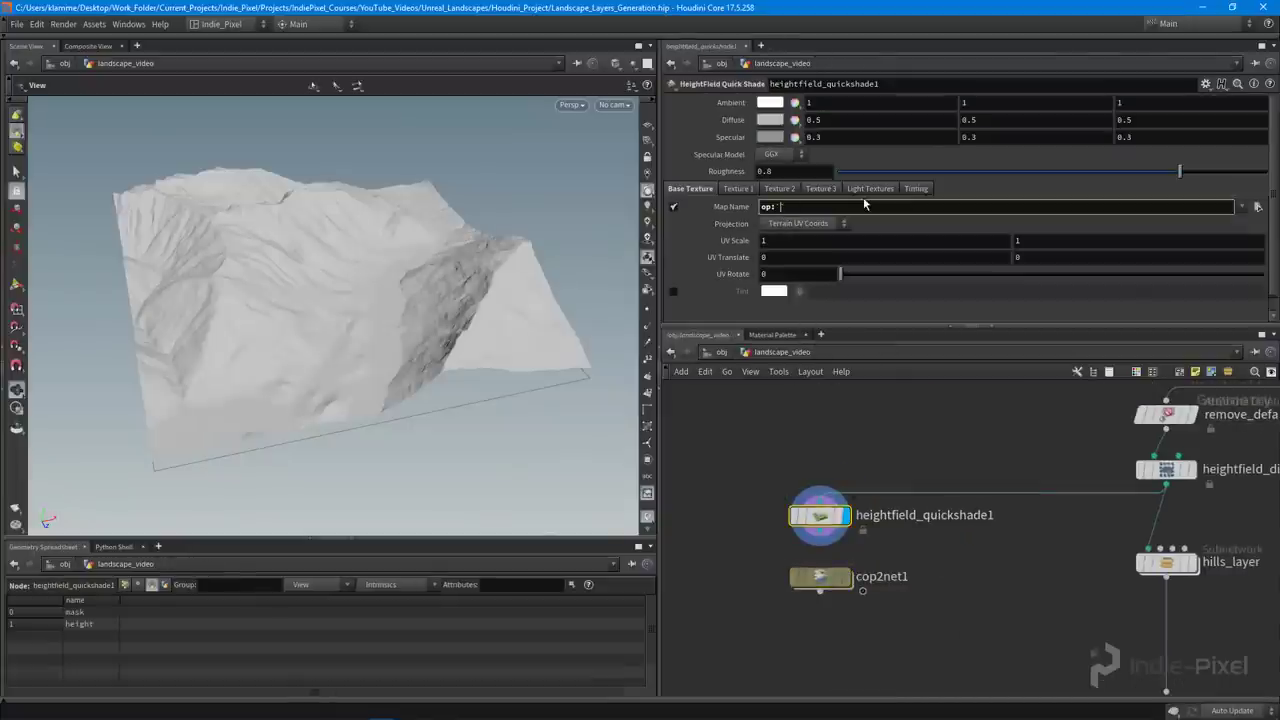
type("opfull")
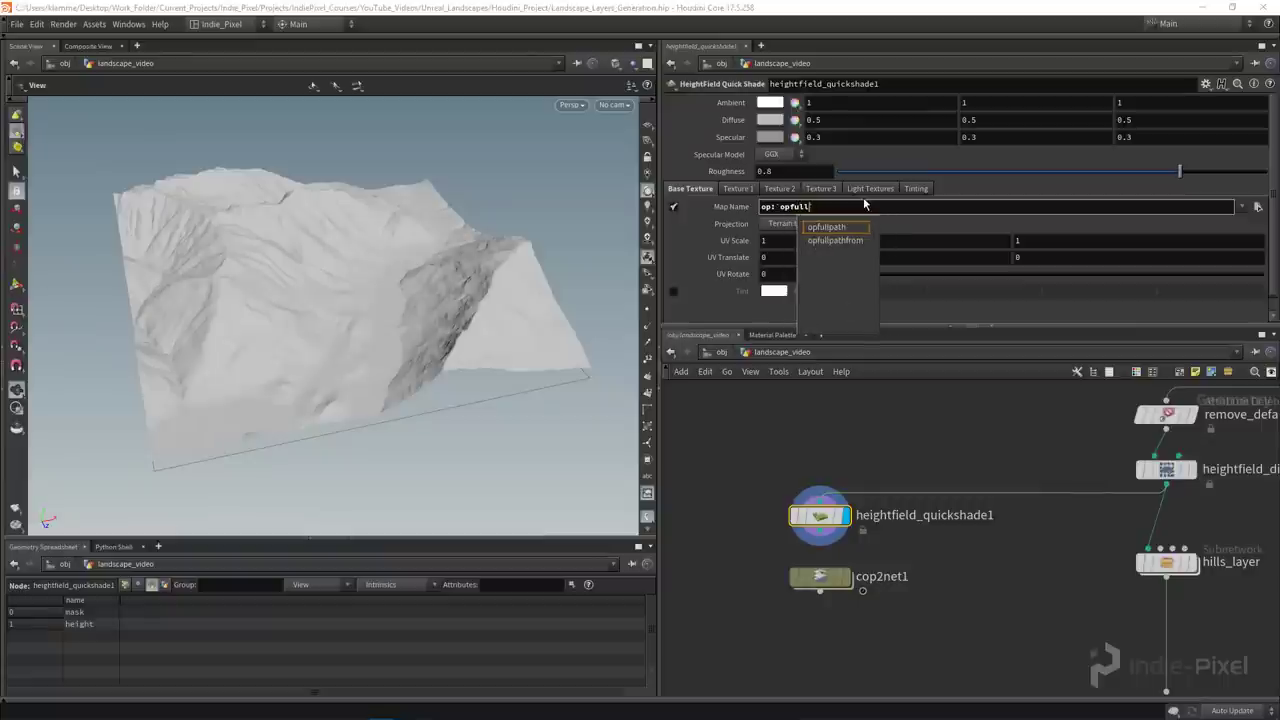
type("path()")
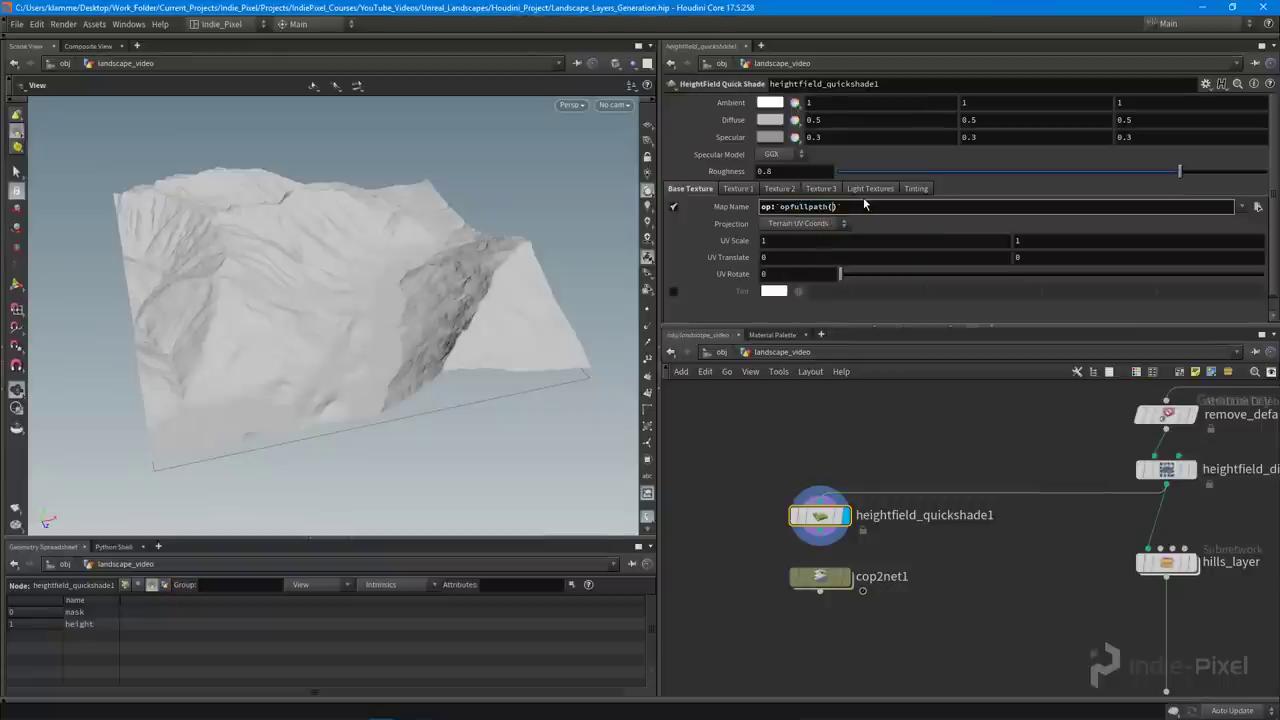
type("\"../")
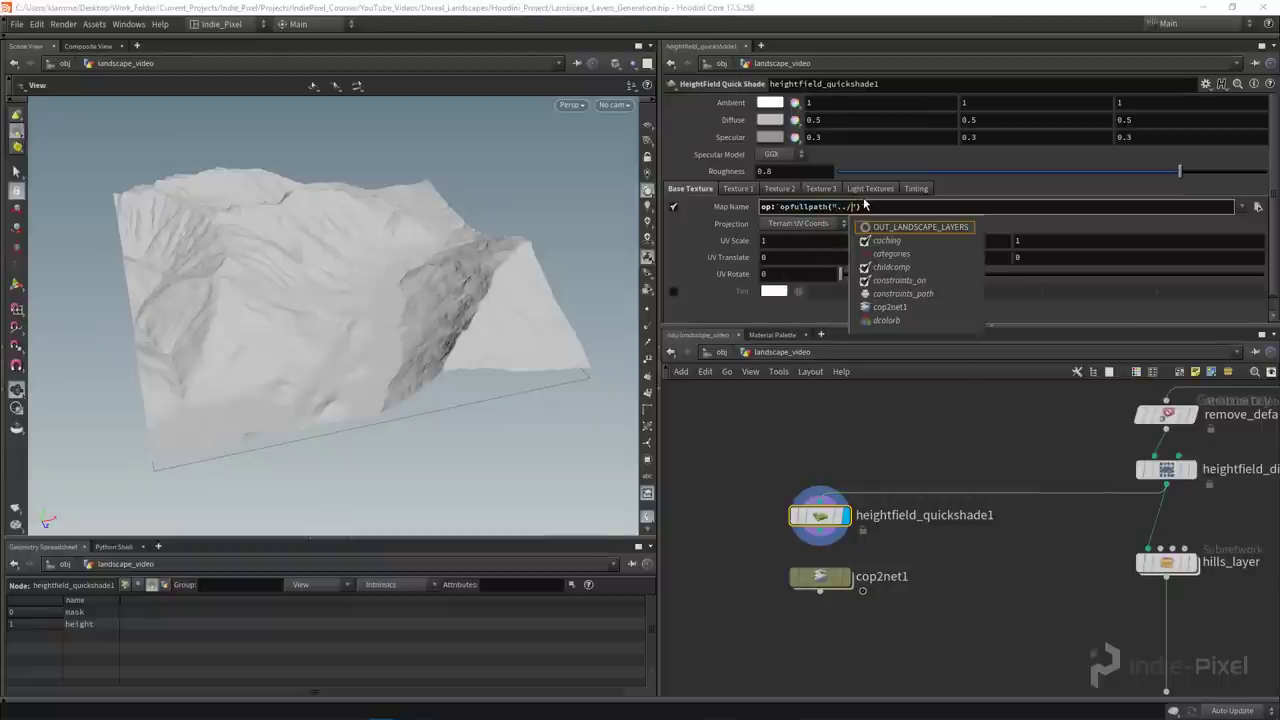
key("Down")
key("Down")
key("Down")
key("Down")
key("Down")
key("Down")
key("Return")
type("/")
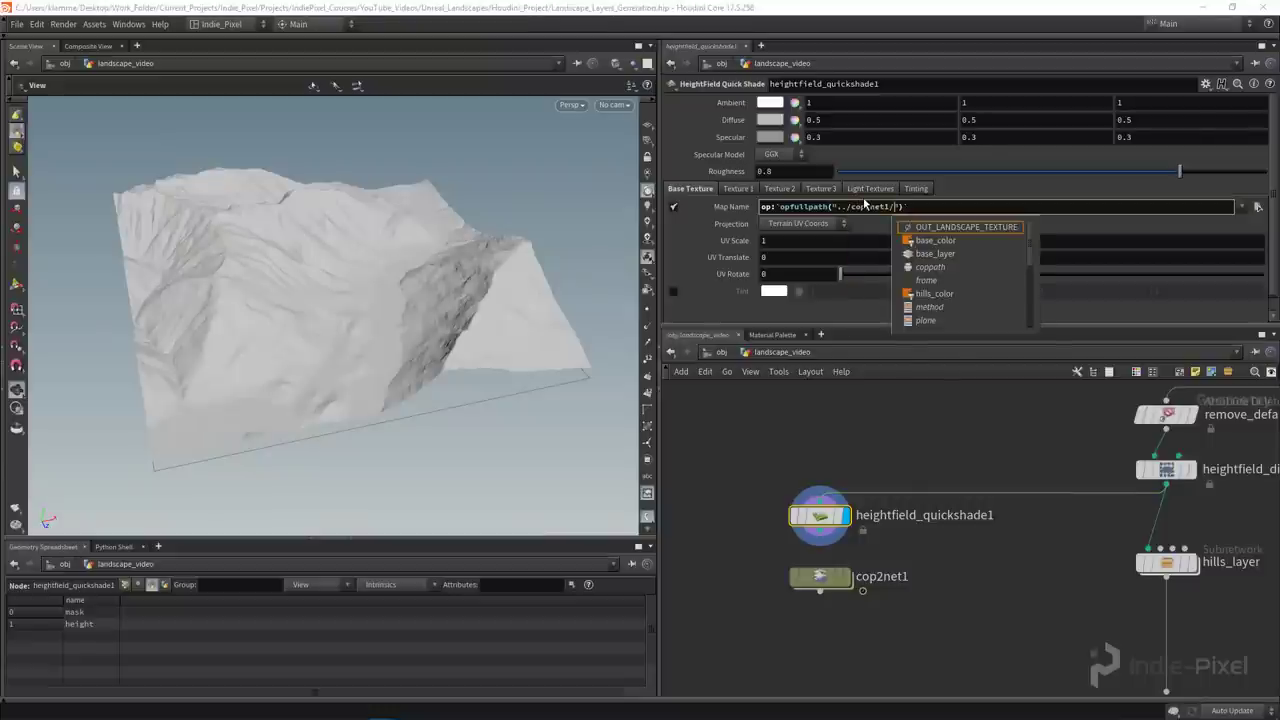
key("Return")
key("Return")
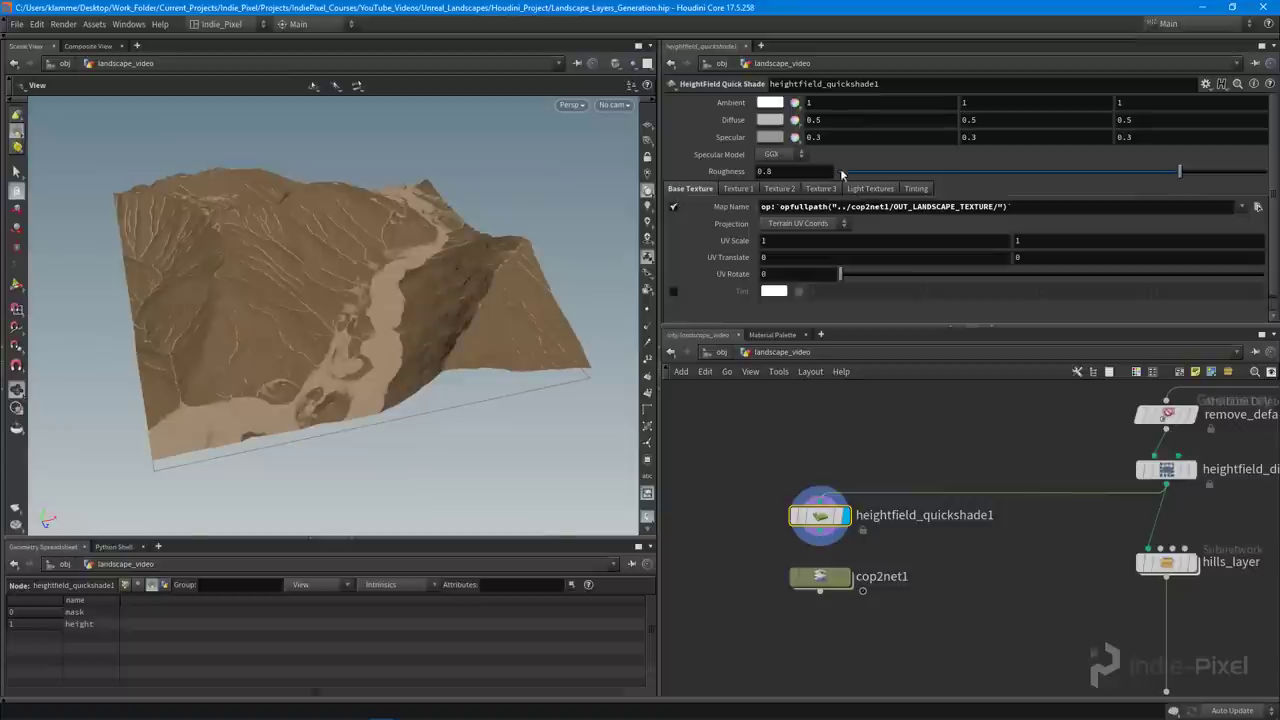
Inspect the color map on the terrain, and select hills_layer to review the landscape layer network
left_click_drag(445, 264, 313, 294)
left_click_drag(336, 360, 351, 330)
middle_click_drag(958, 574, 820, 473)
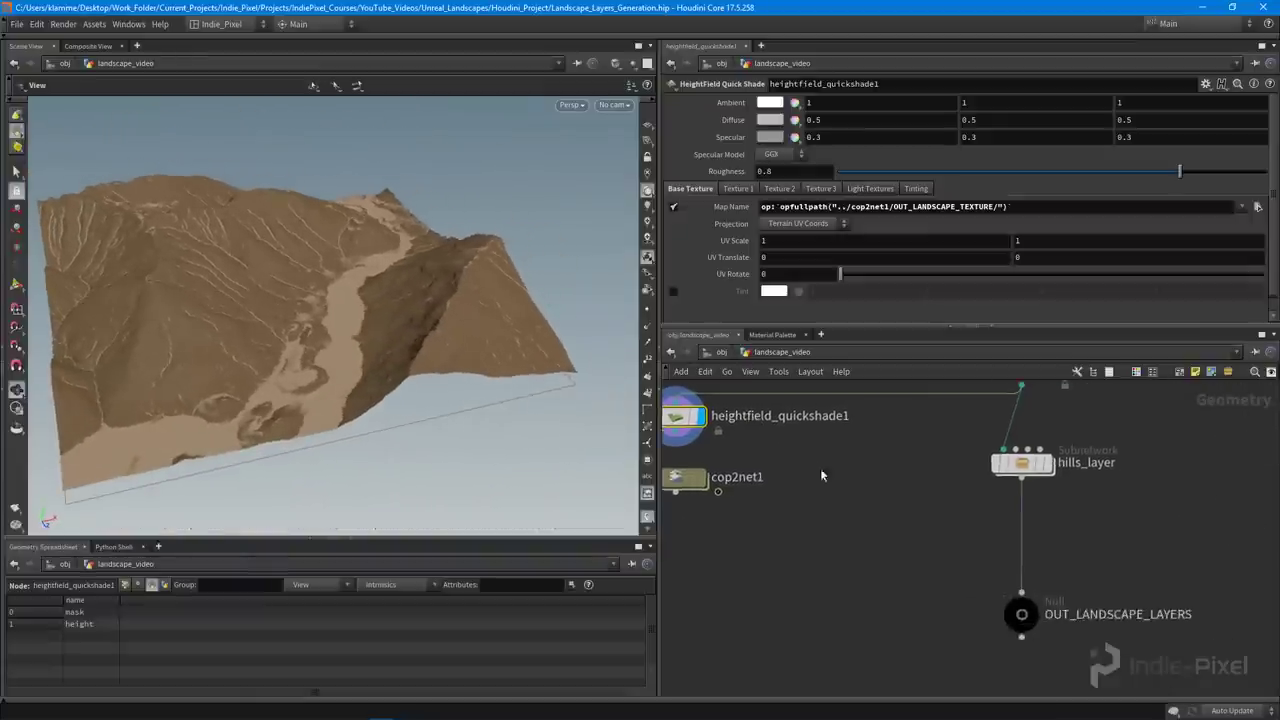
scroll(820, 473, "down", 2)
left_click(1010, 470)
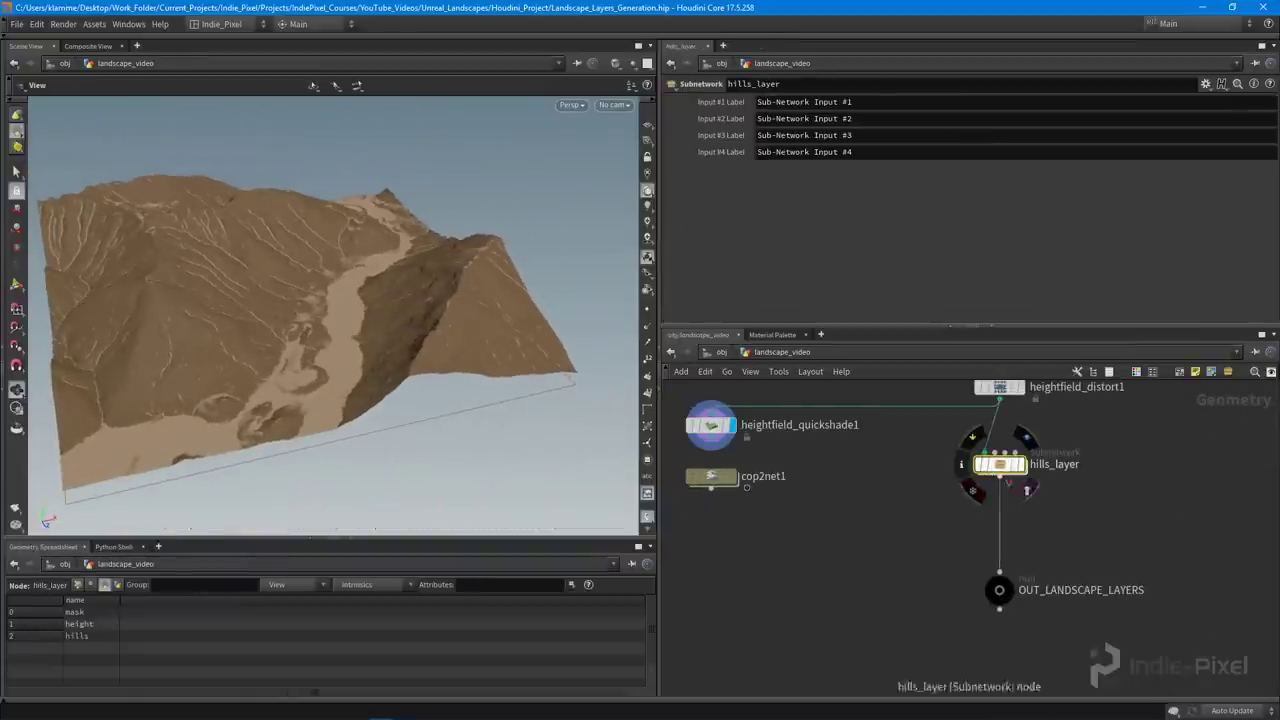
scroll(897, 526, "down", 1)
middle_click_drag(895, 524, 936, 559)
Examine the textured hills, riverbed and ridges of the terrain up close and from several angles
right_click_drag(539, 420, 461, 409)
left_click_drag(460, 409, 456, 408)
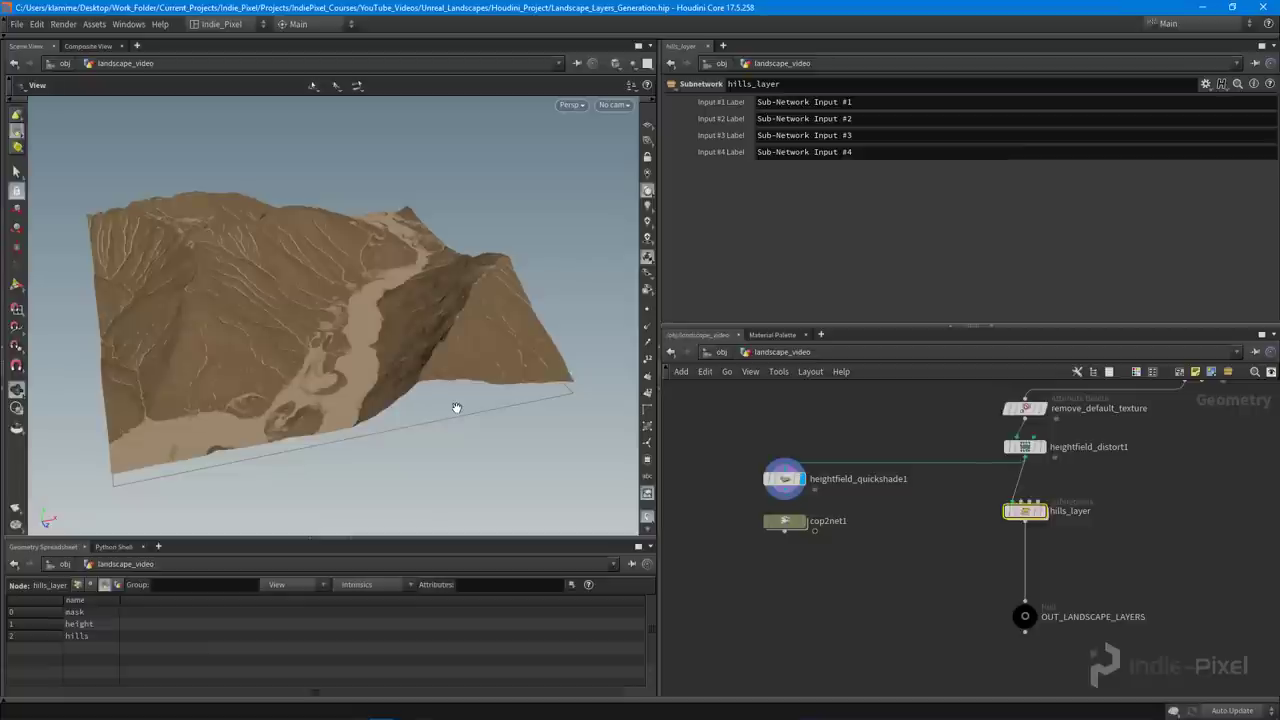
right_click_drag(198, 289, 388, 342)
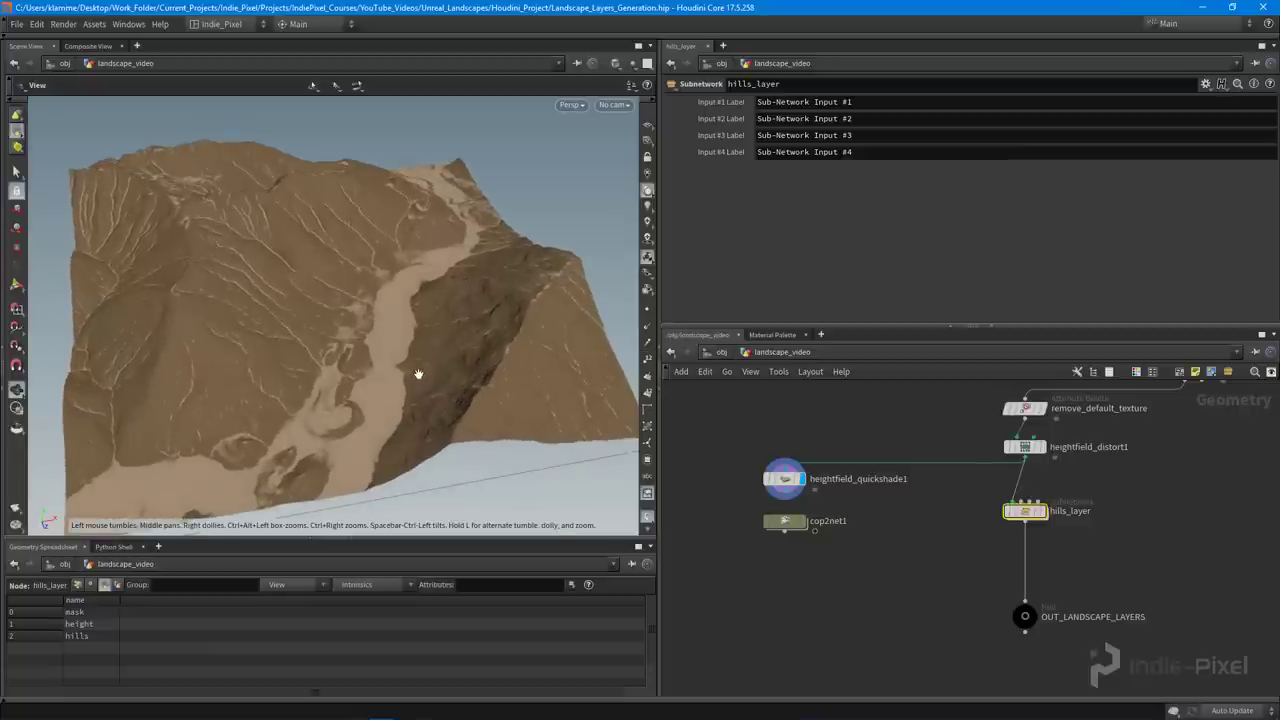
left_click_drag(418, 374, 440, 345)
left_click_drag(366, 329, 405, 263)
left_click_drag(530, 353, 216, 335)
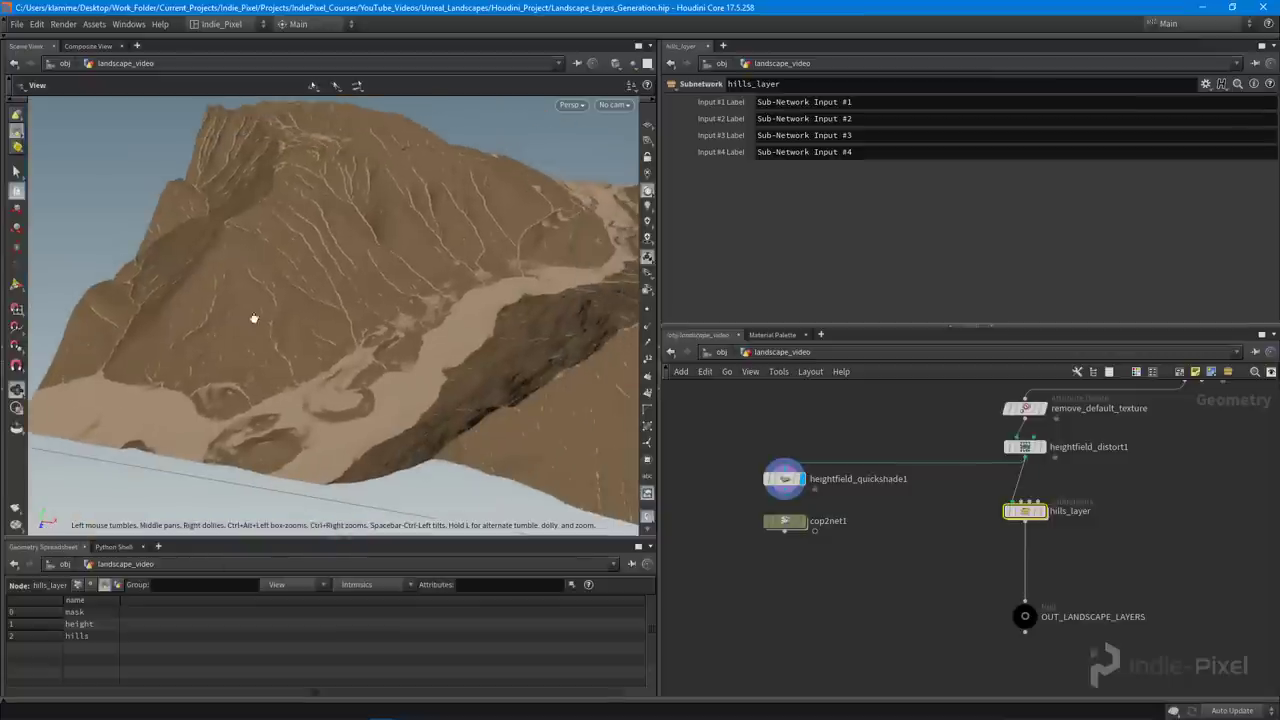
left_click_drag(397, 303, 183, 262)
left_click_drag(356, 253, 388, 316)
left_click_drag(311, 160, 477, 345)
right_click_drag(470, 333, 420, 345)
mouse_move(420, 345)
left_mouse_down()
mouse_move(394, 357)
mouse_move(383, 343)
mouse_move(423, 323)
mouse_move(349, 340)
mouse_move(403, 334)
left_mouse_up()
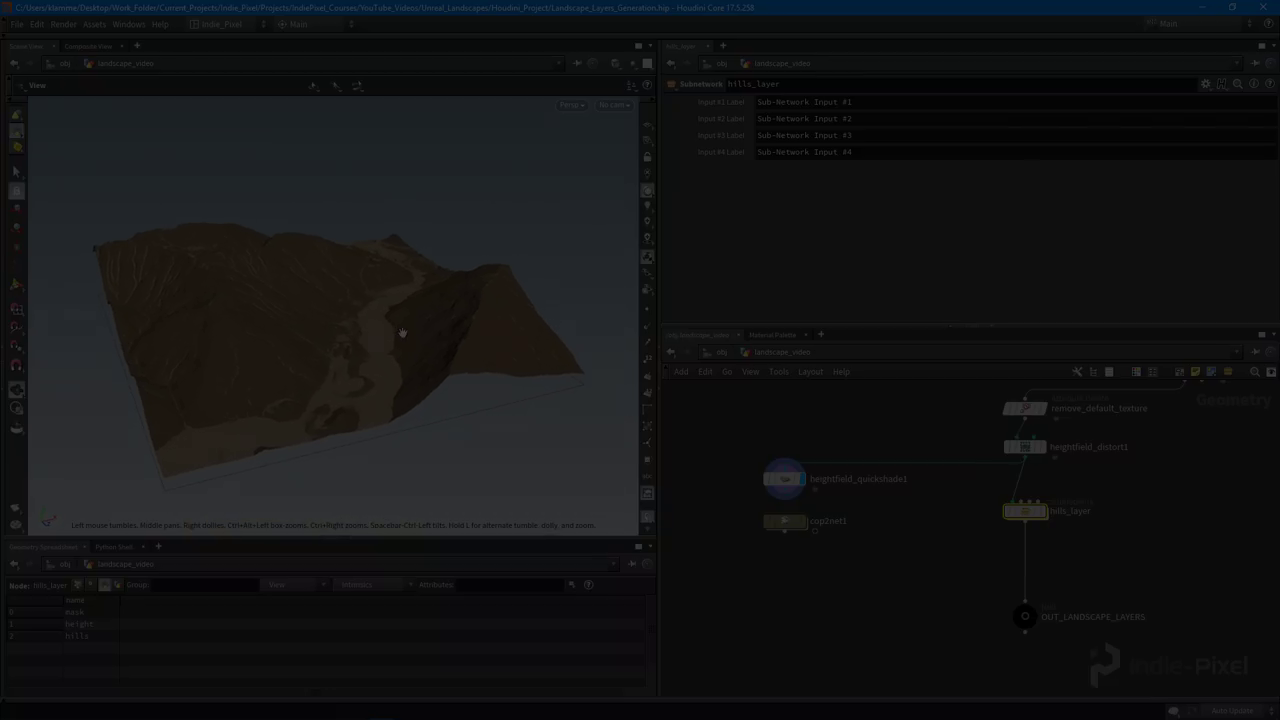